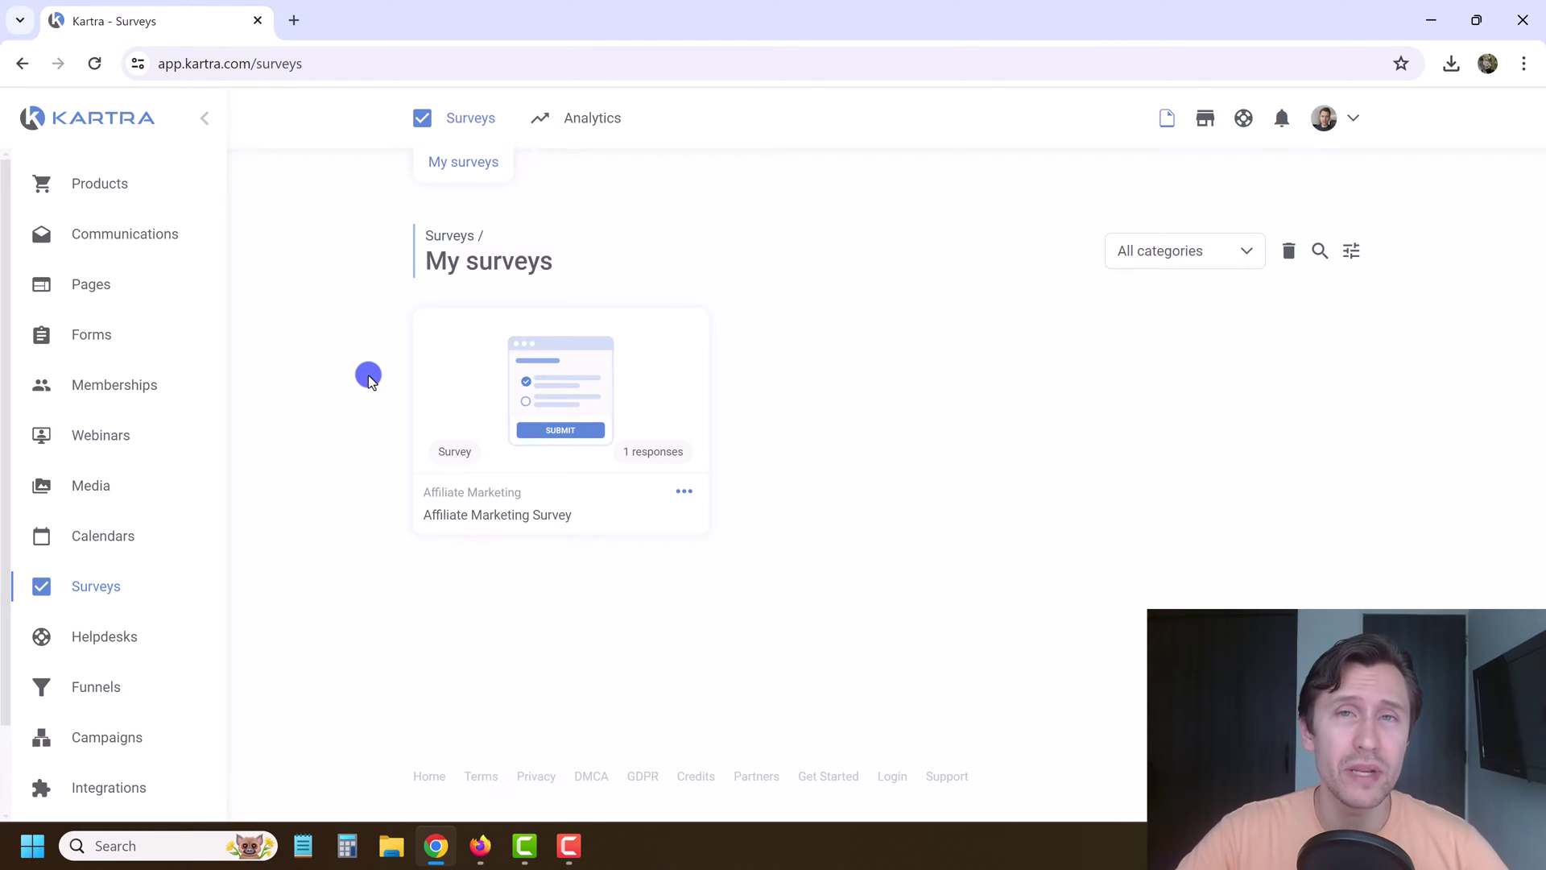
Create a new funnel named "Affiliate Marketing Funnel" with the short description "Everyone from the affiliate marketing guide --> the Google Ads sales".
{"action": "left_click", "coordinate": [96, 694]}
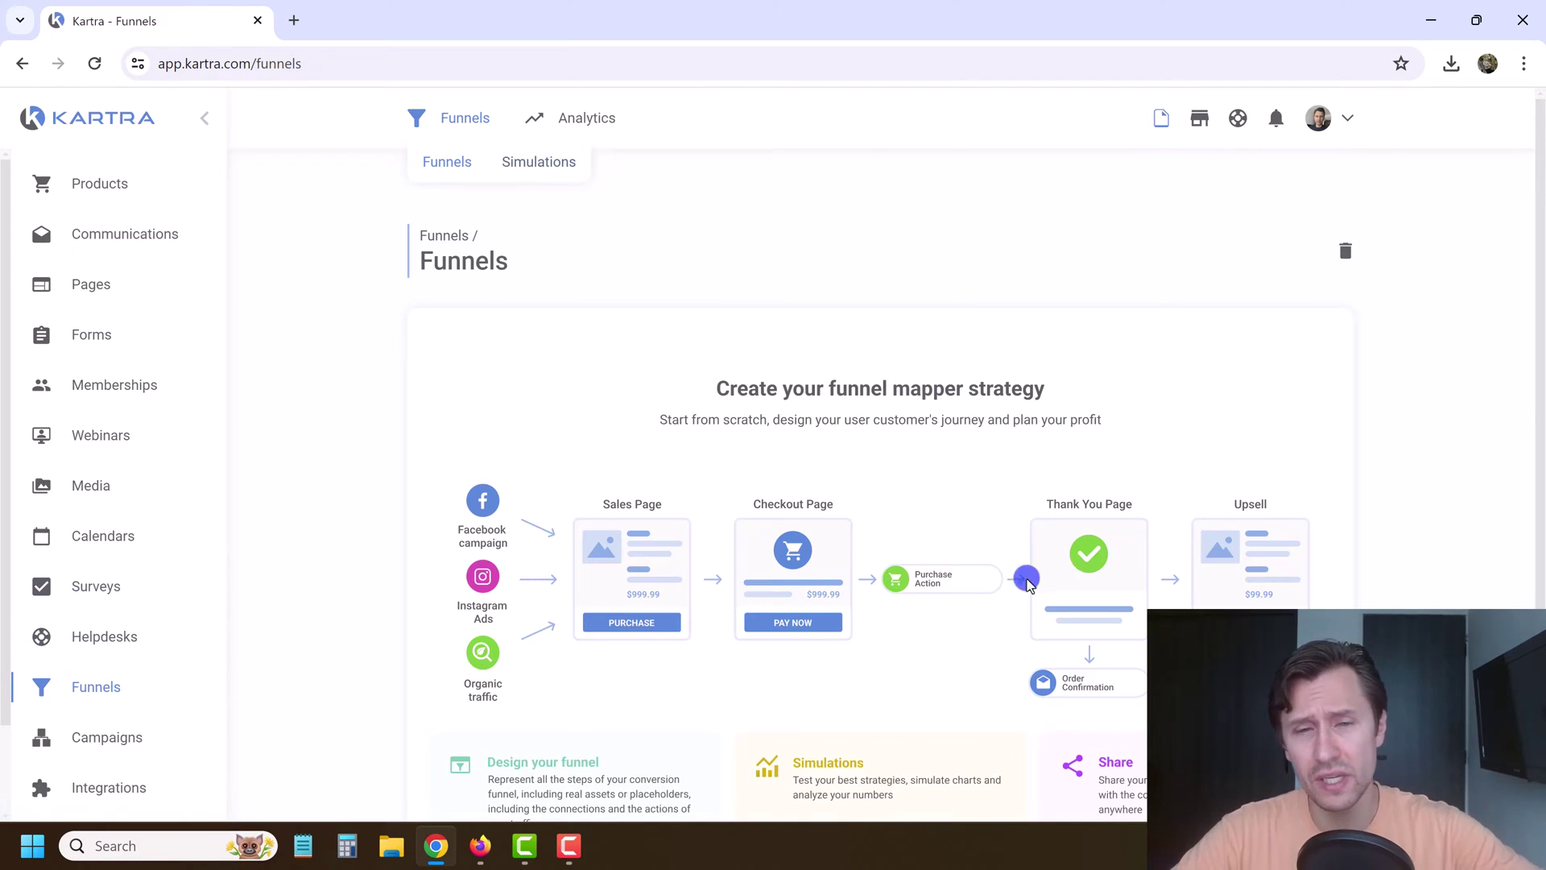
{"action": "scroll", "coordinate": [773, 370], "scroll_direction": "down", "scroll_amount": 2}
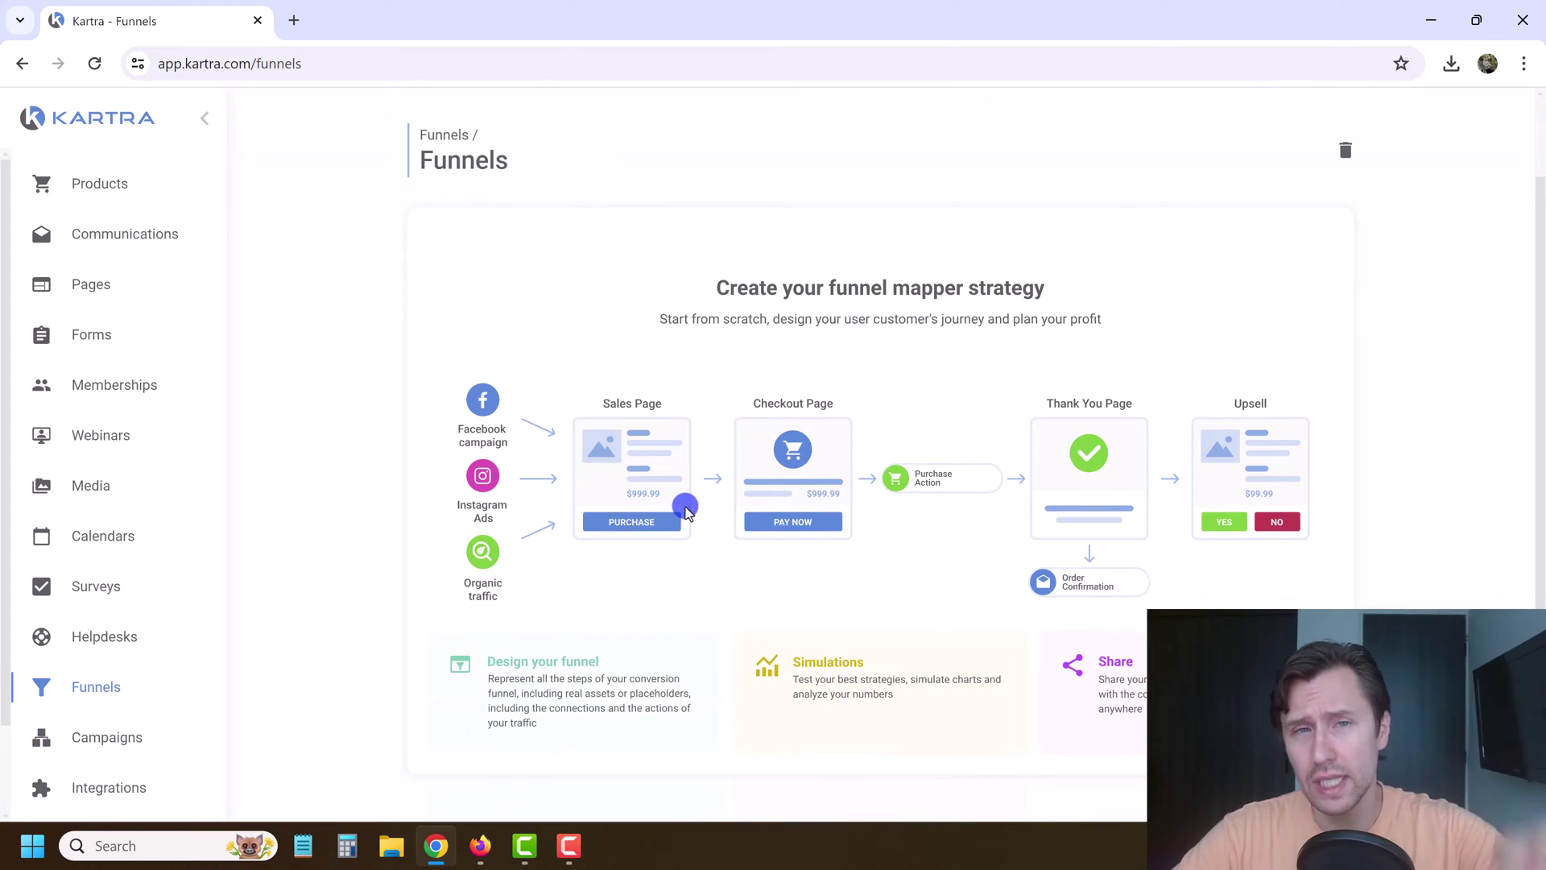
{"action": "scroll", "coordinate": [690, 268], "scroll_direction": "up", "scroll_amount": 2}
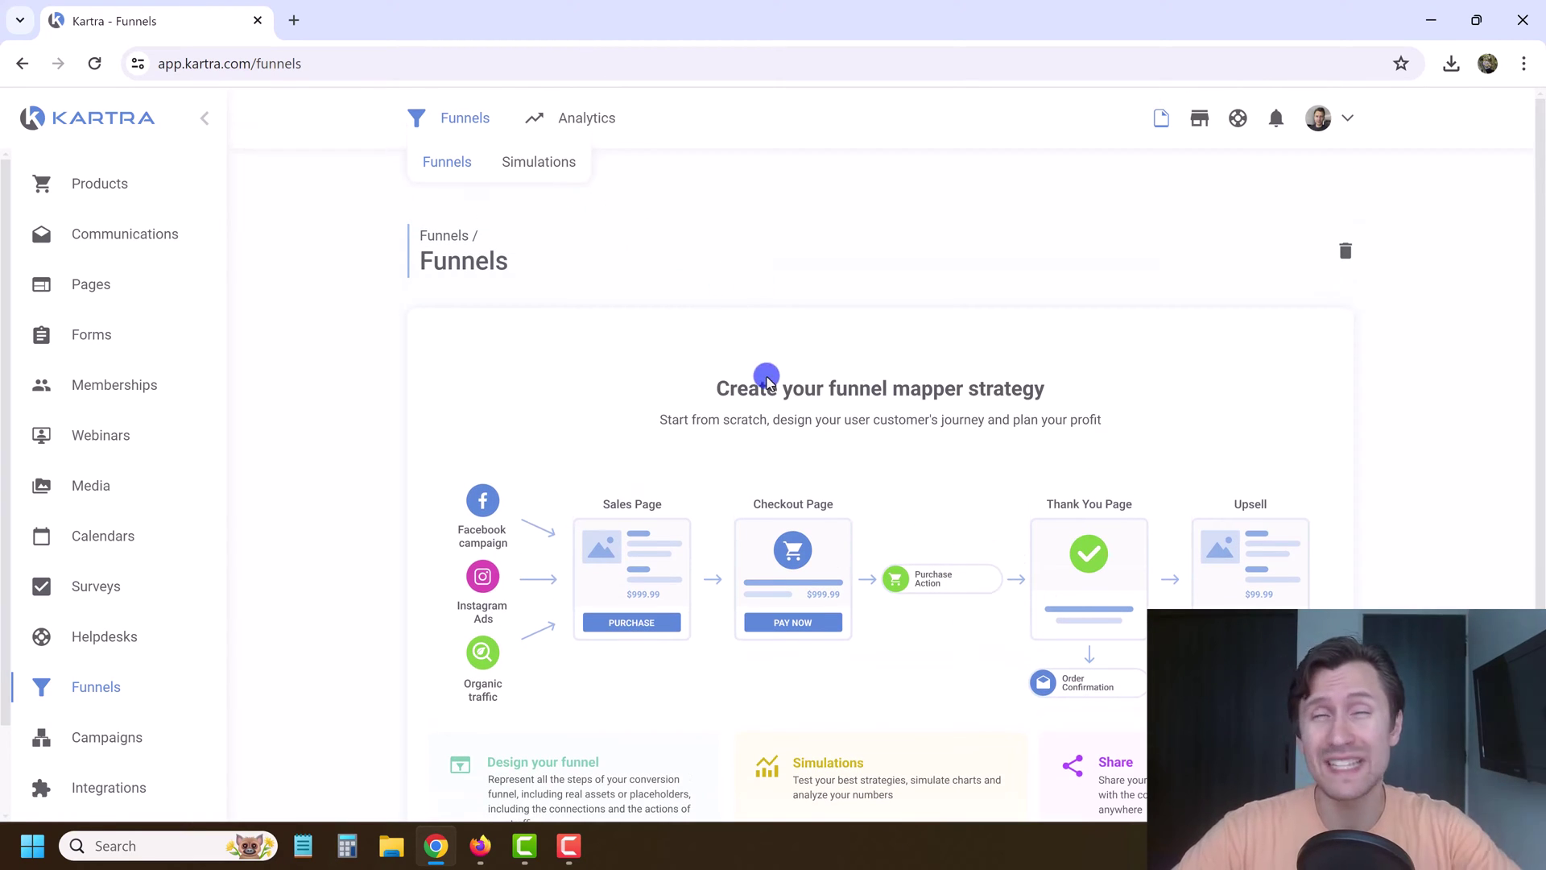
{"action": "left_click", "coordinate": [1478, 647]}
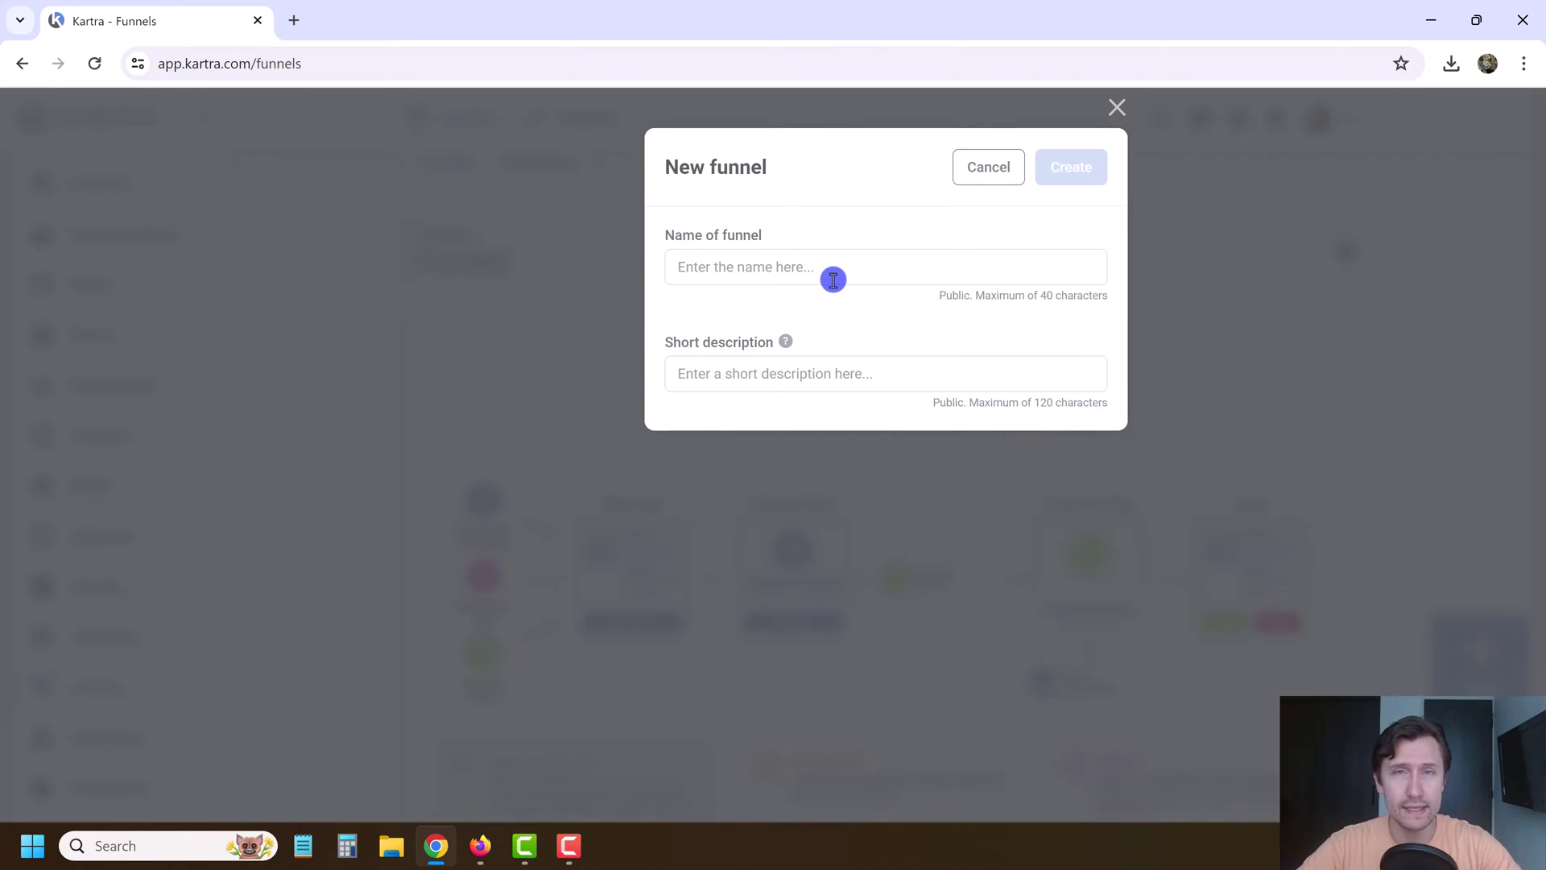
{"action": "left_click", "coordinate": [833, 279]}
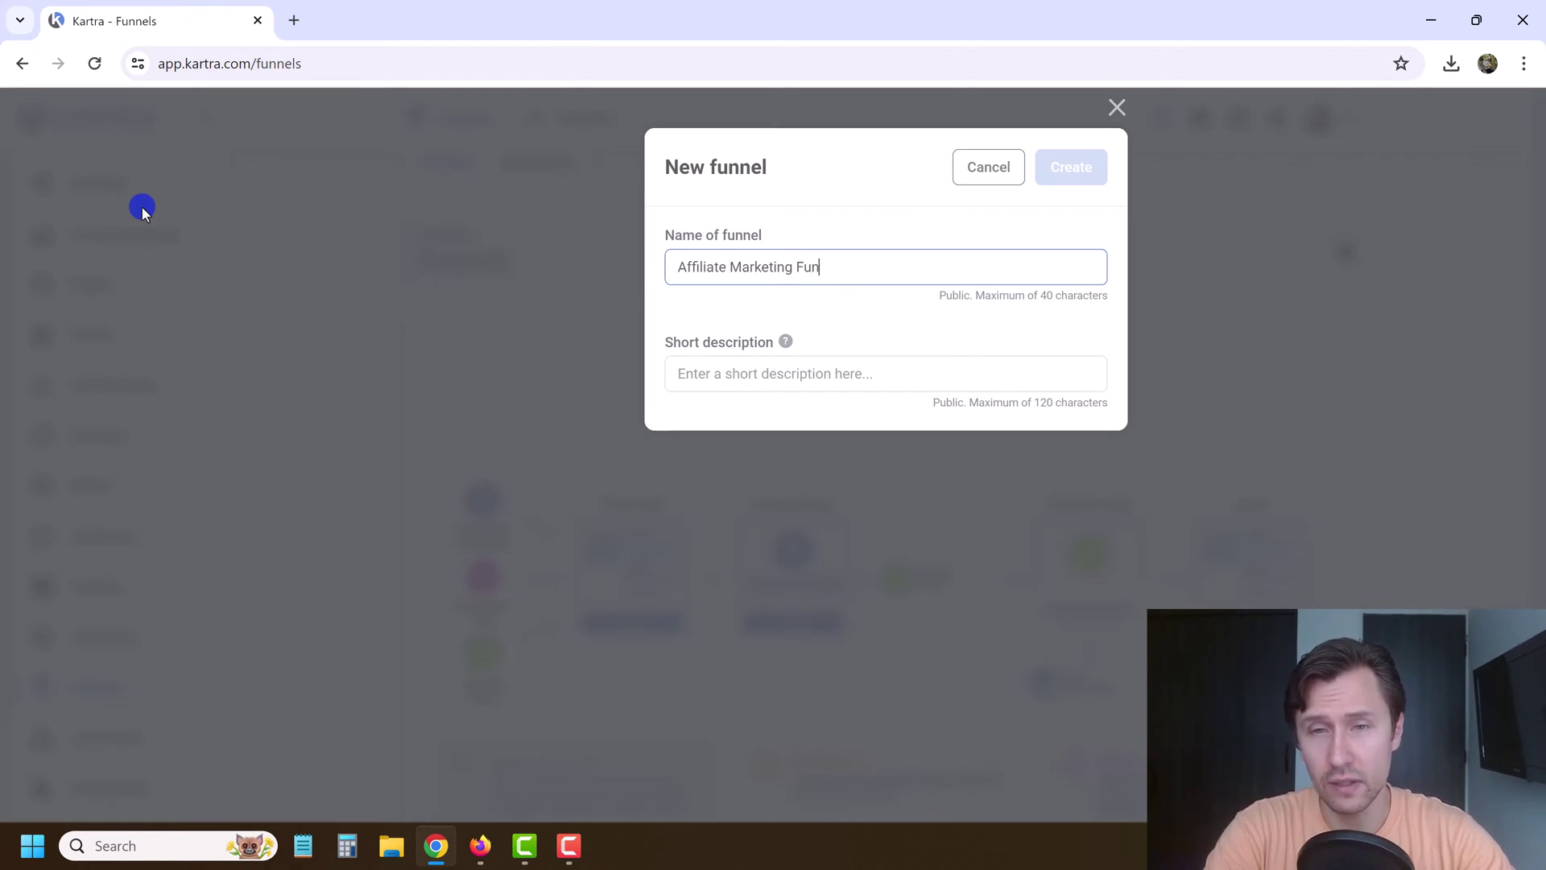
{"action": "left_click", "coordinate": [763, 368]}
{"action": "type", "text": "Everyone from the affiliate marketing guide --> the"}
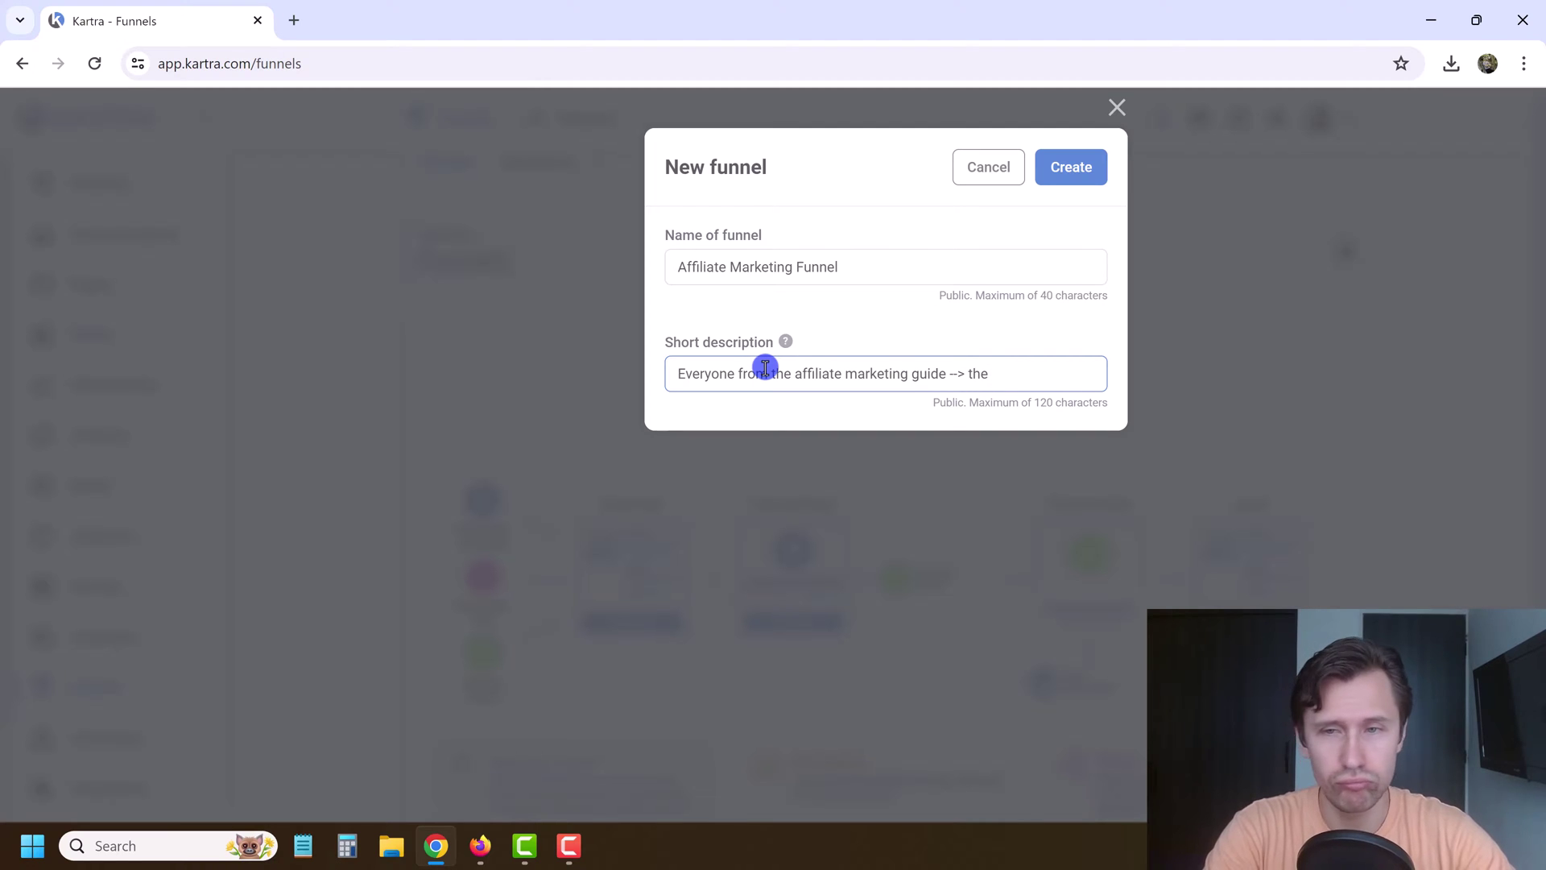
{"action": "type", "text": "ales"}
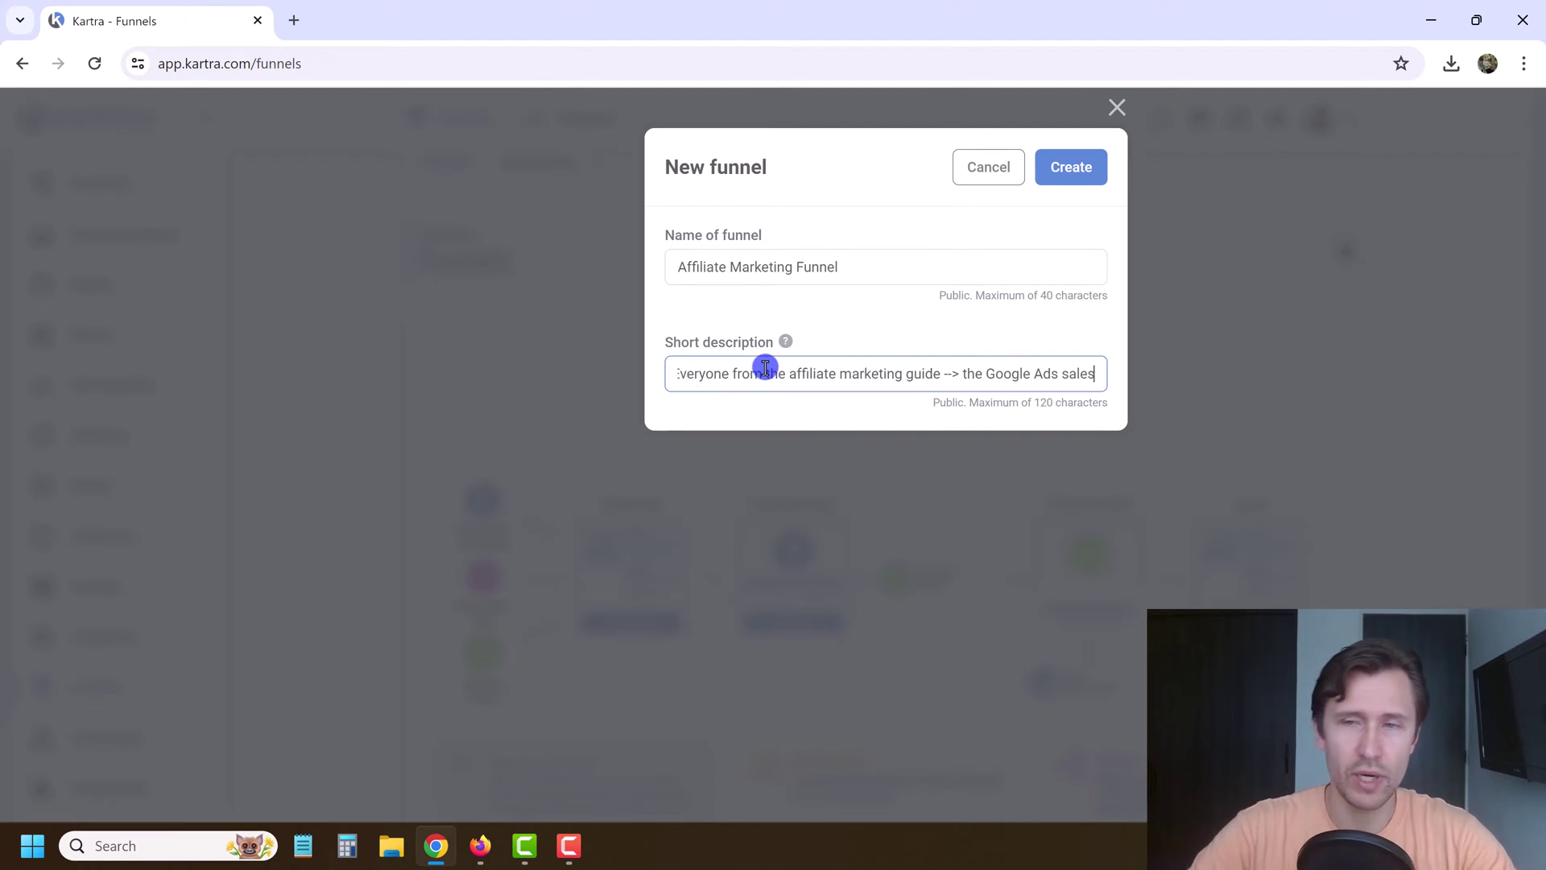
{"action": "left_click", "coordinate": [1101, 158]}
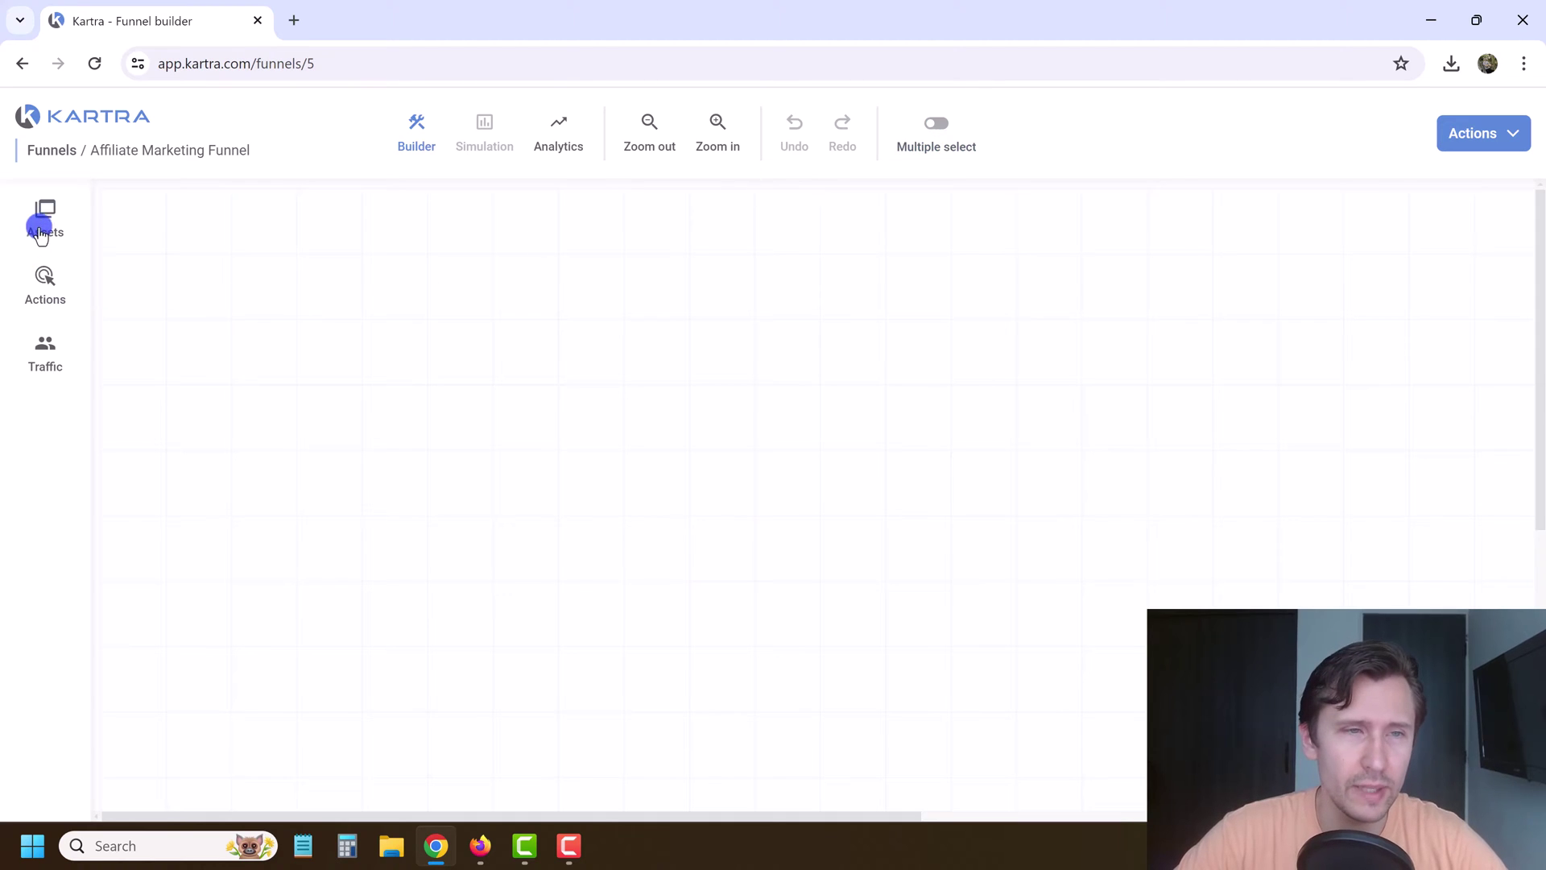
Add a Google ads paid traffic source to the funnel canvas with the description "Google Ads".
{"action": "left_click", "coordinate": [48, 342]}
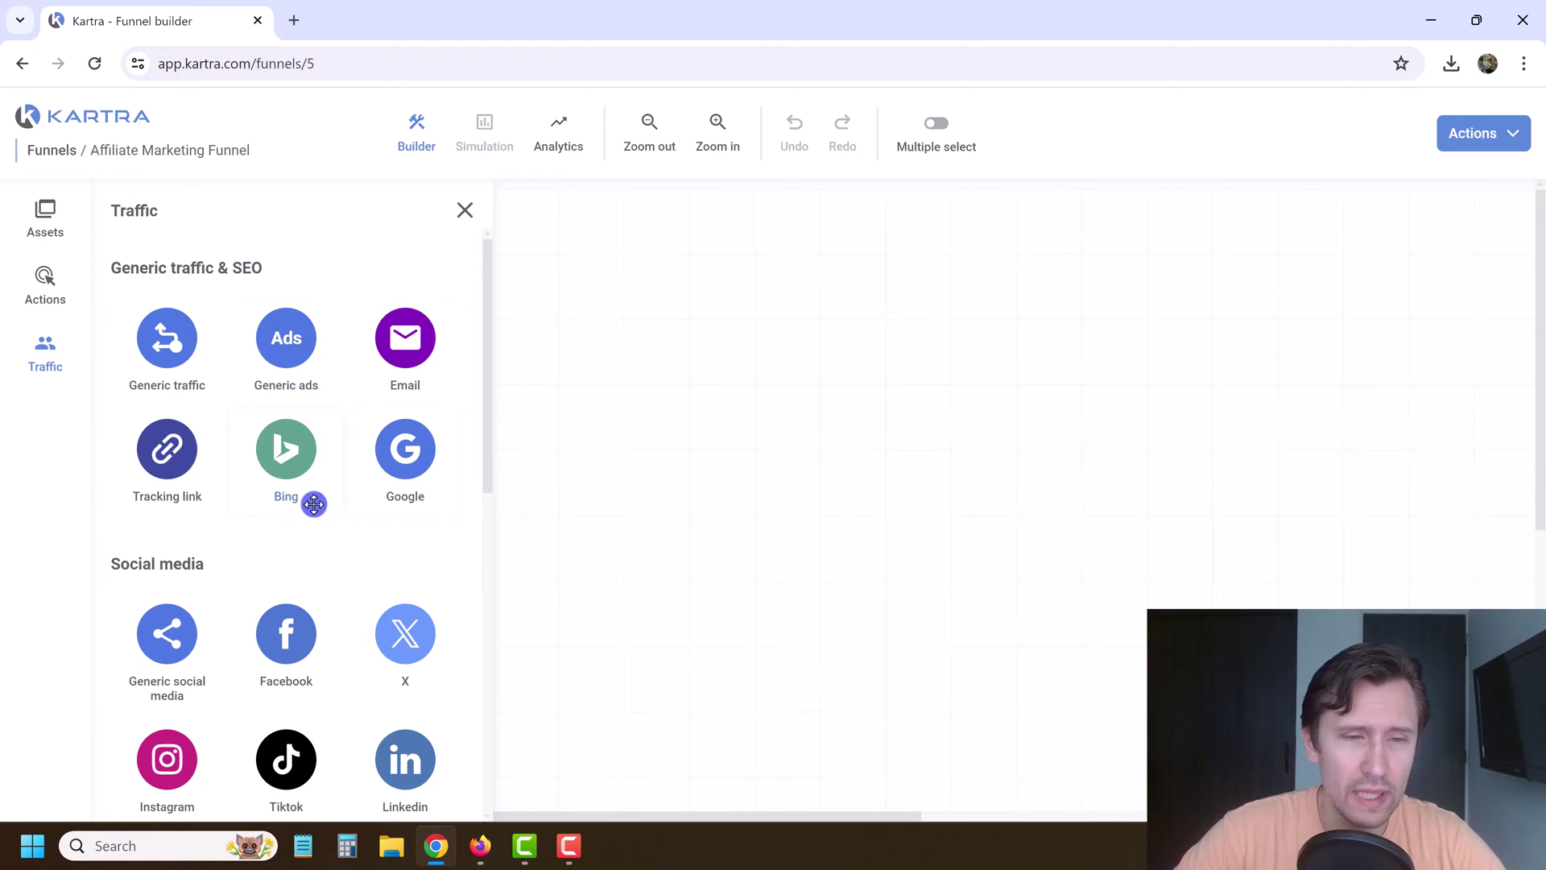
{"action": "scroll", "coordinate": [313, 504], "scroll_direction": "down", "scroll_amount": 3}
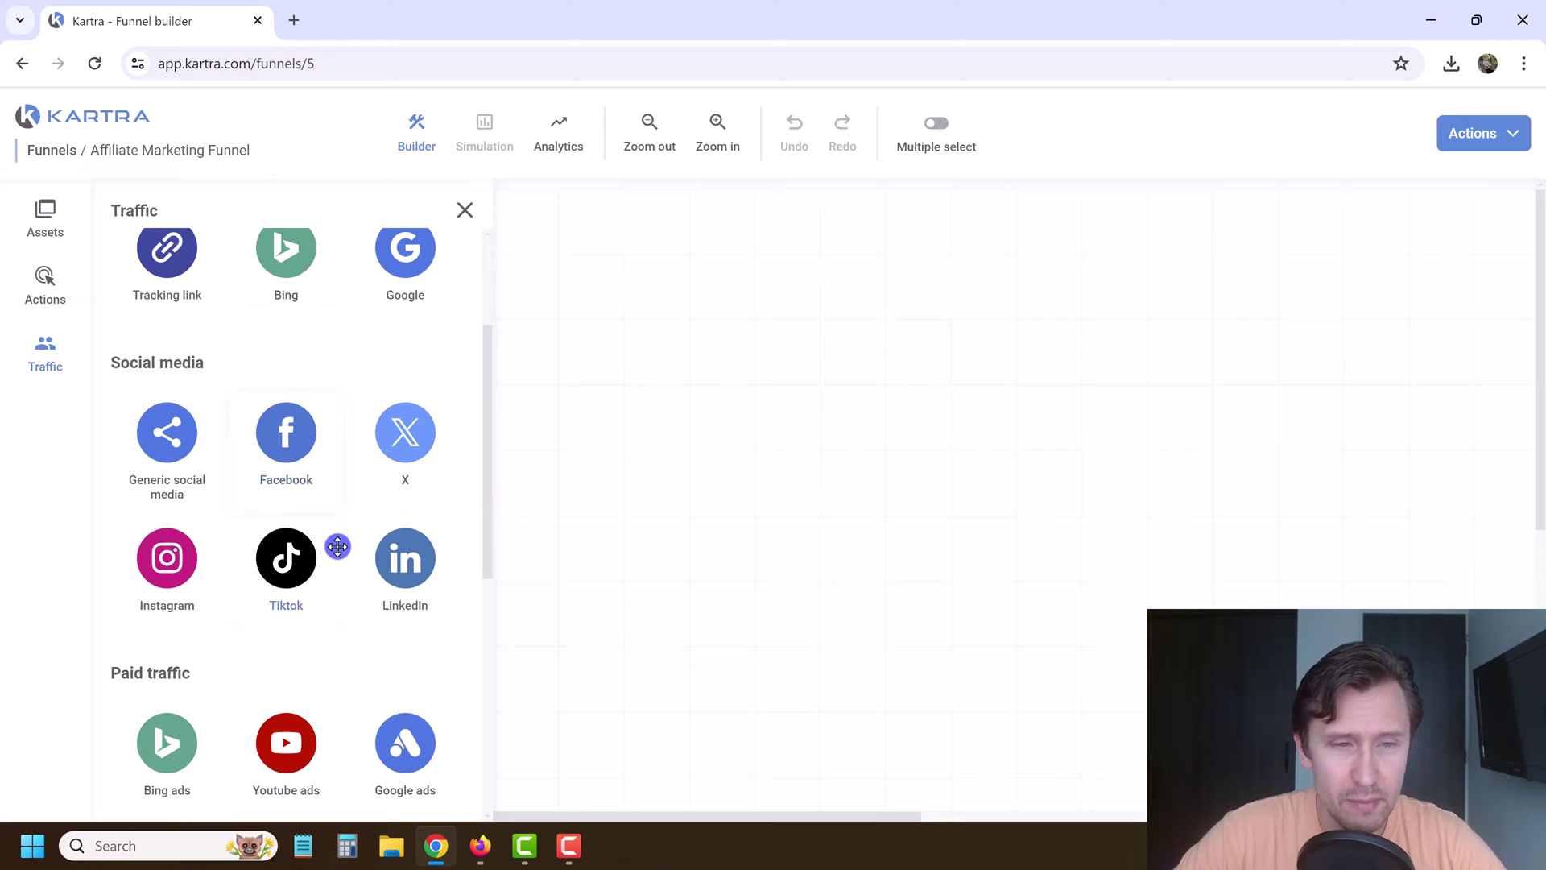
{"action": "scroll", "coordinate": [335, 564], "scroll_direction": "down", "scroll_amount": 3}
{"action": "scroll", "coordinate": [273, 521], "scroll_direction": "down", "scroll_amount": 3}
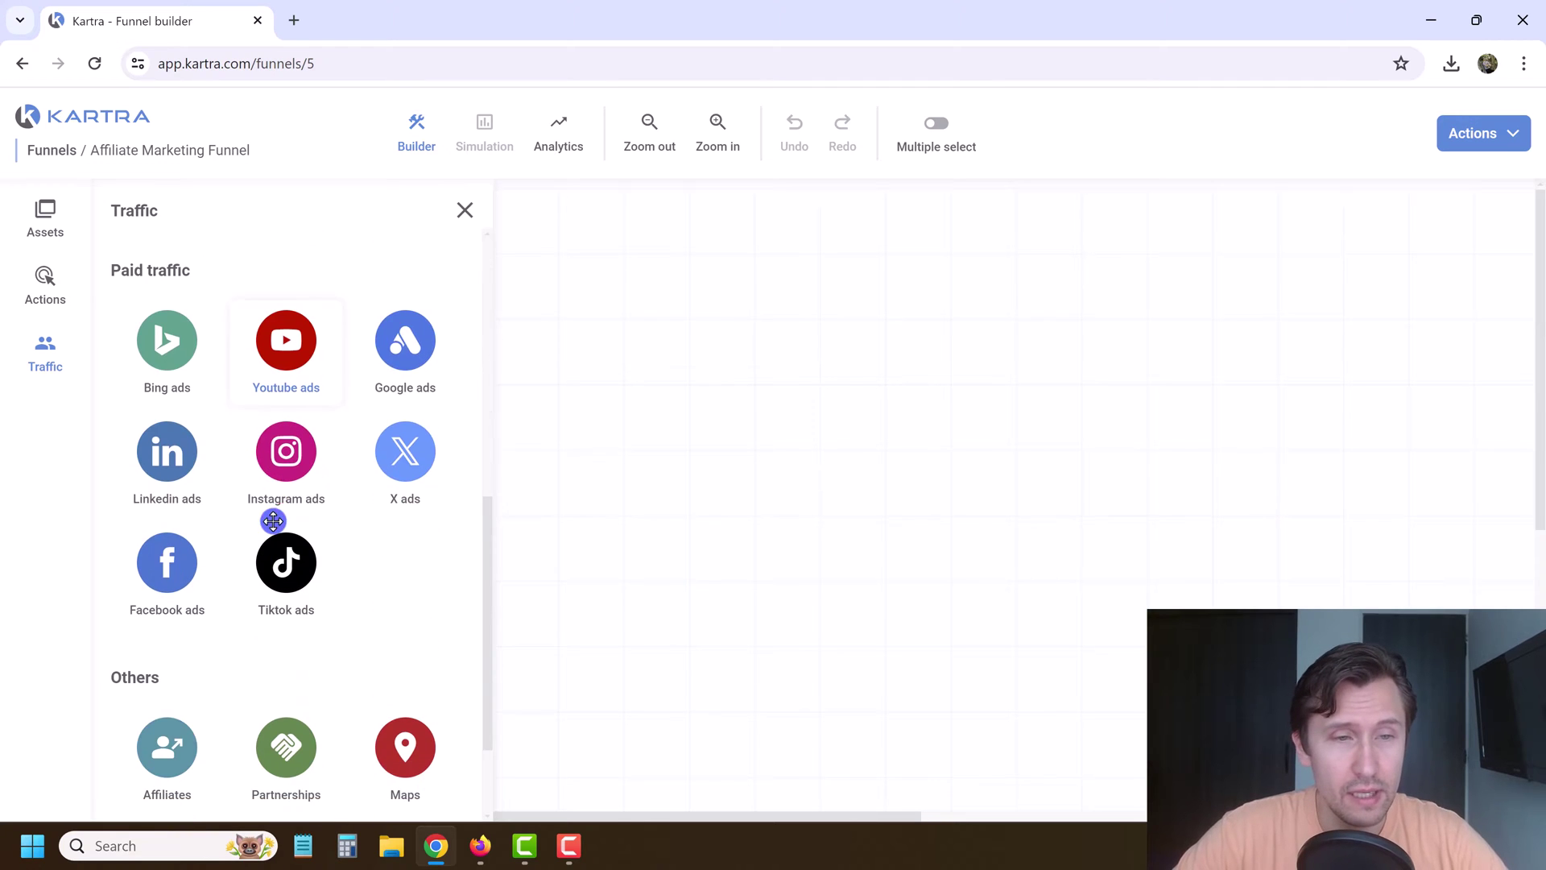
{"action": "left_click_drag", "start_coordinate": [396, 360], "coordinate": [606, 354]}
{"action": "left_click", "coordinate": [659, 251]}
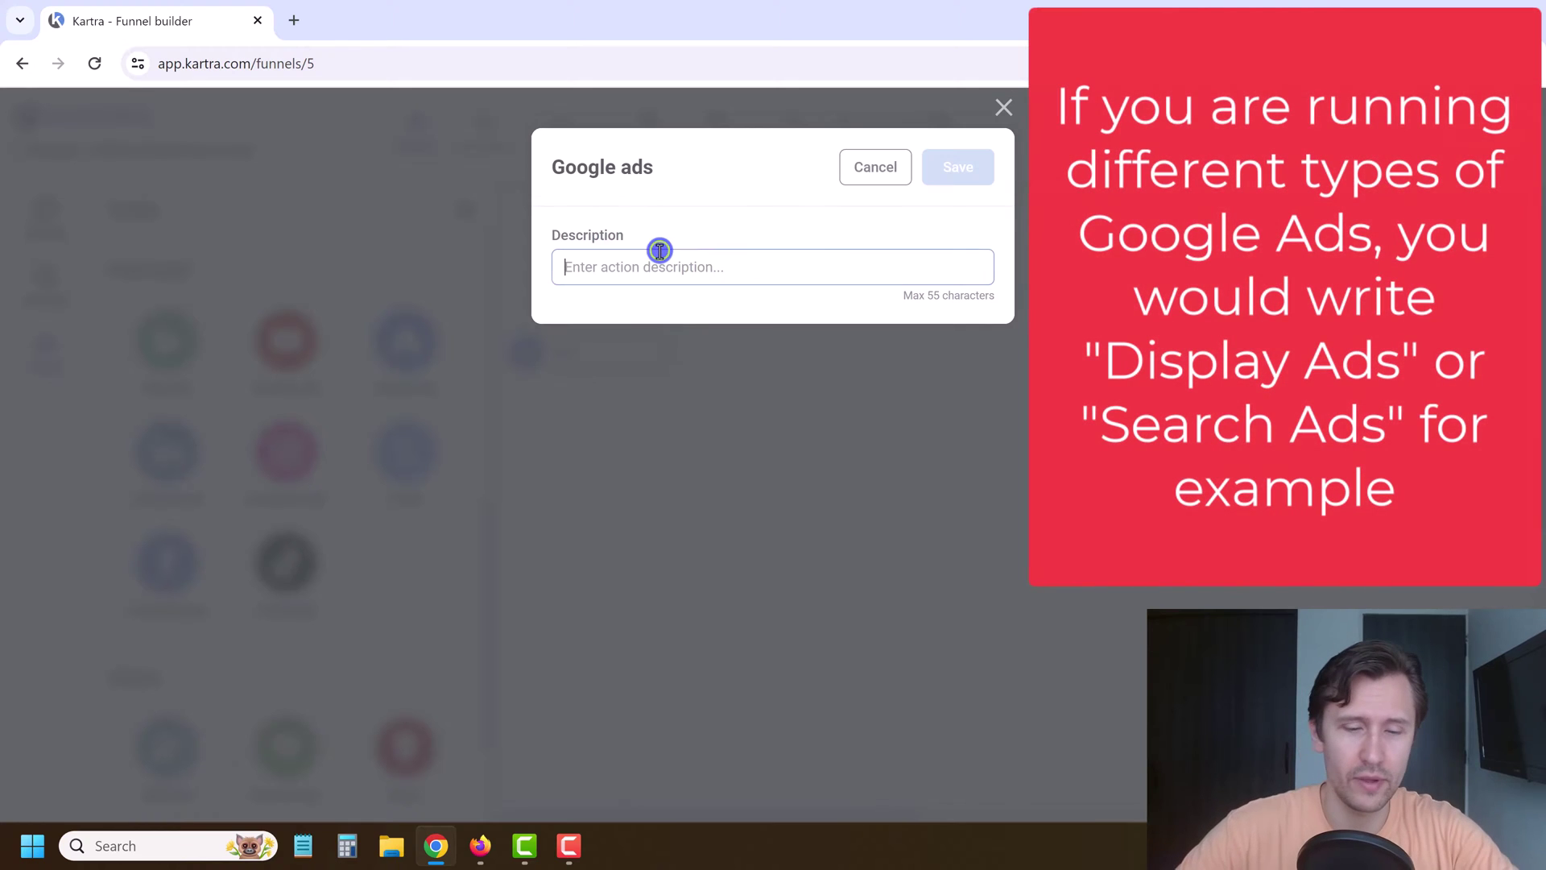
{"action": "type", "text": "Google Ads"}
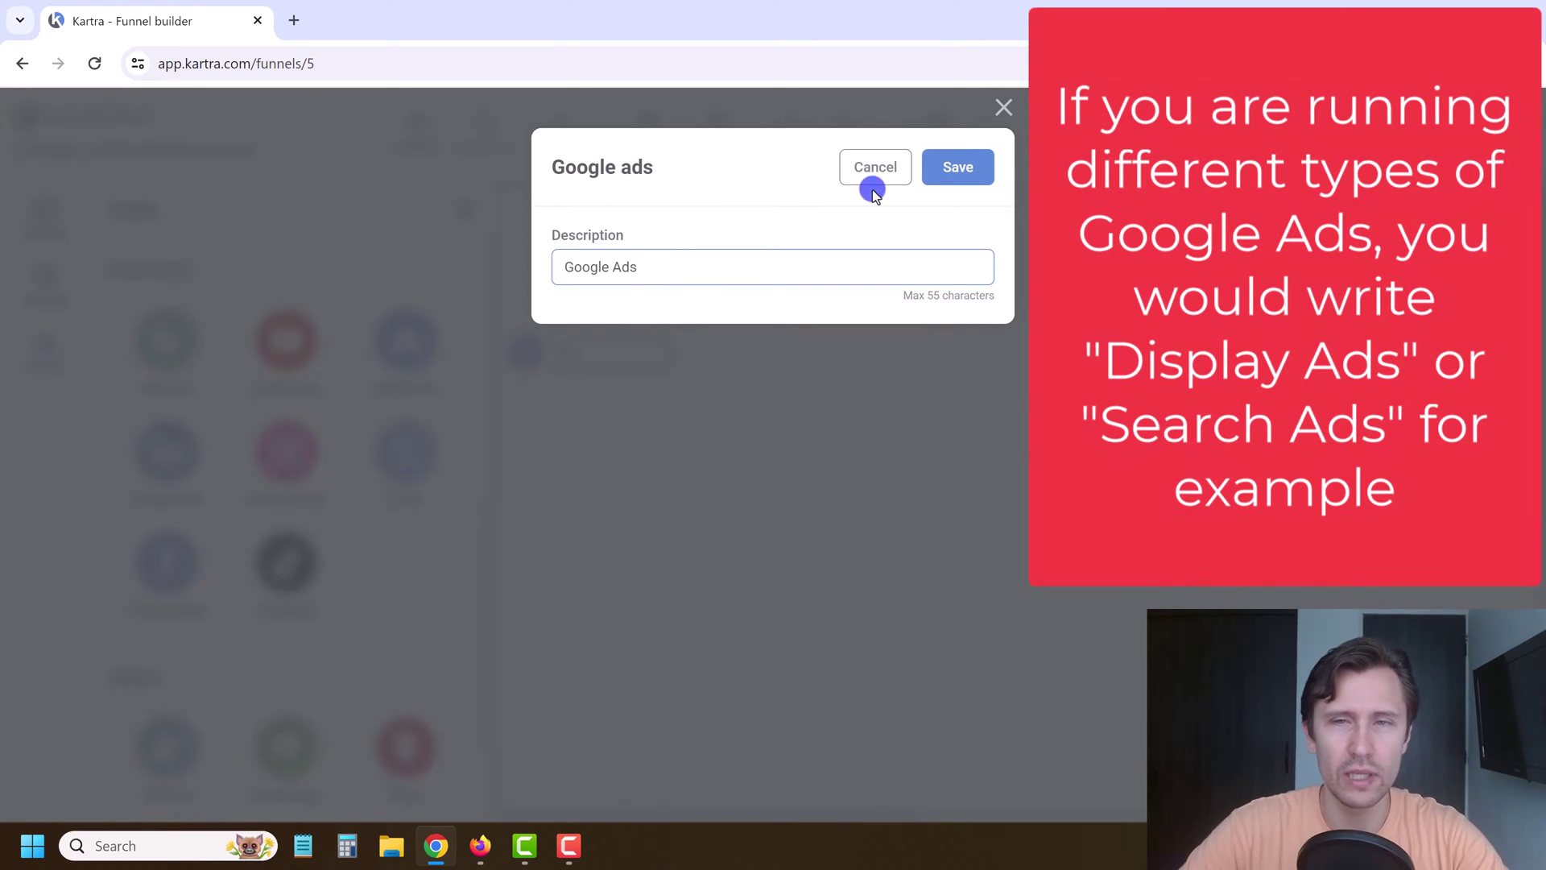
{"action": "left_click", "coordinate": [982, 167]}
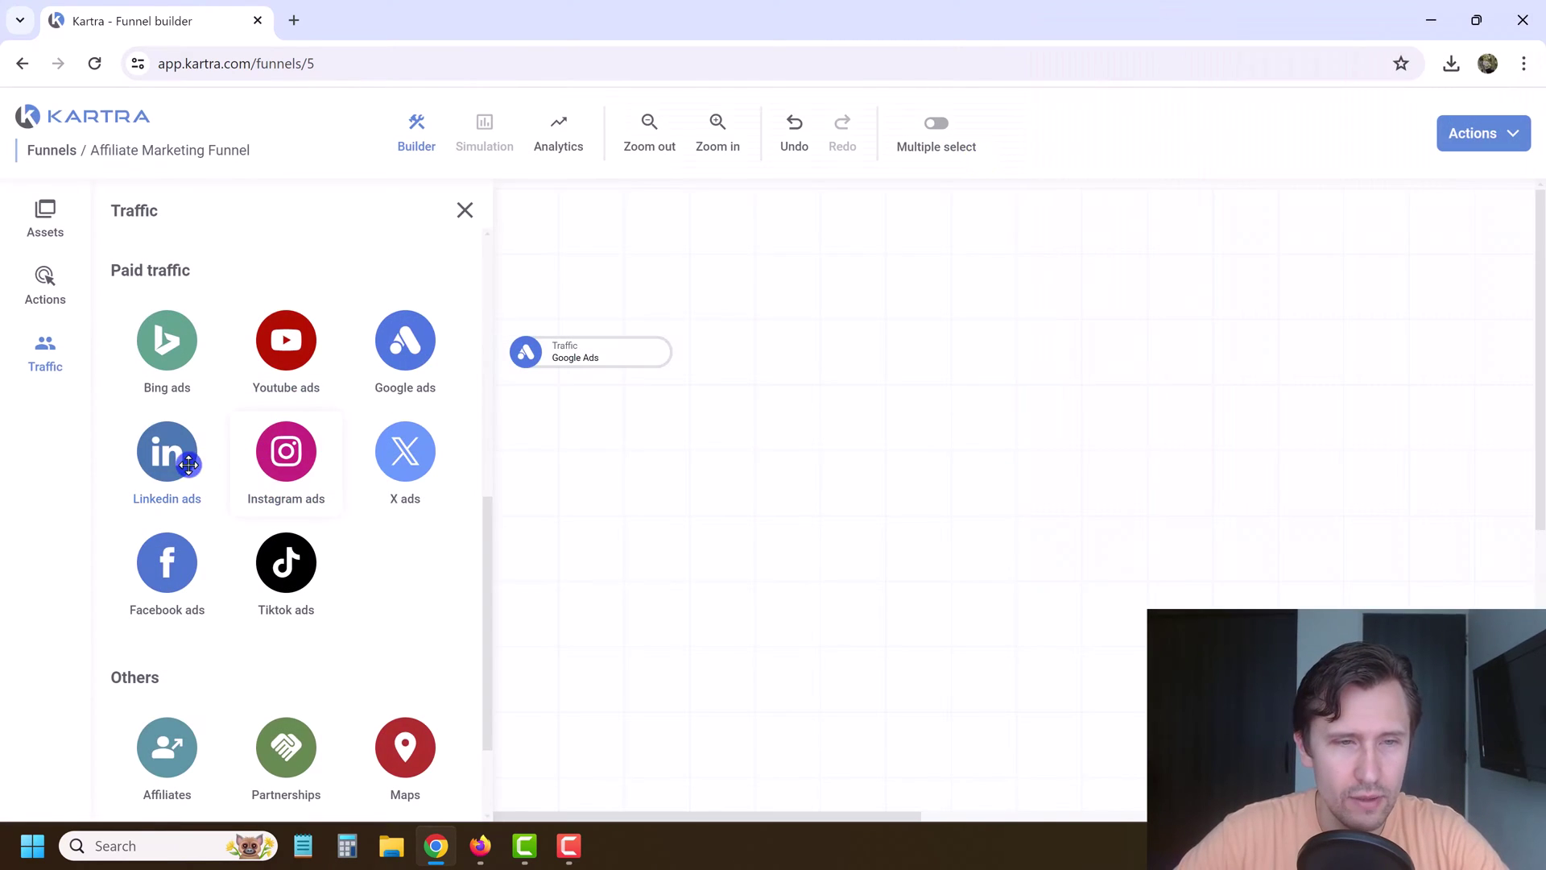
Add a Facebook ads traffic source below the Google Ads one with the description "Facebook Ads".
{"action": "left_click_drag", "start_coordinate": [190, 590], "coordinate": [600, 475]}
{"action": "type", "text": "F"}
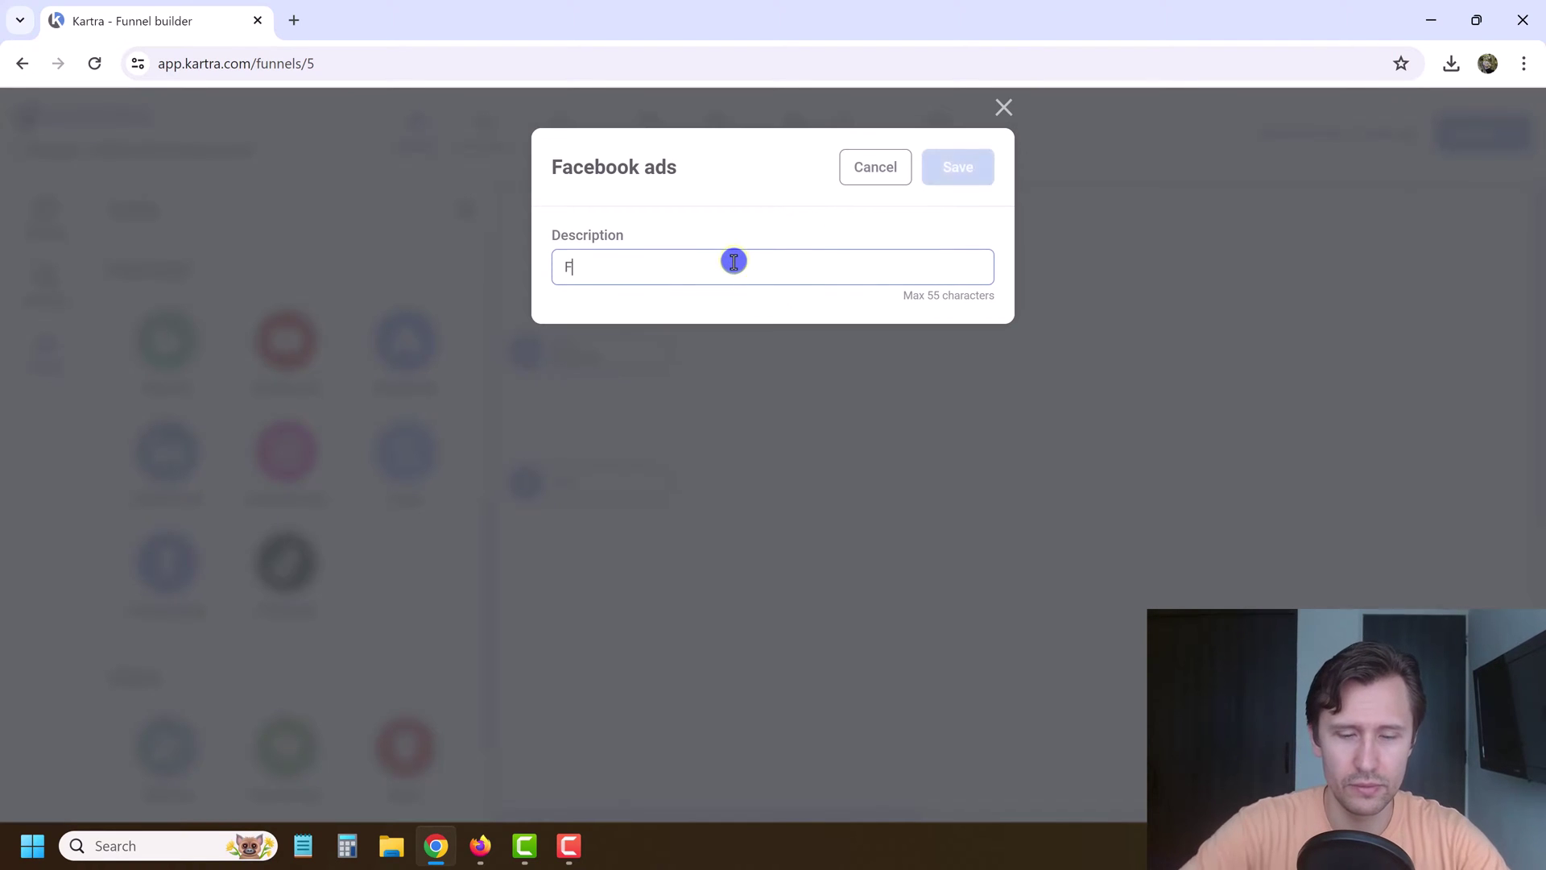
{"action": "type", "text": "acebook Ads"}
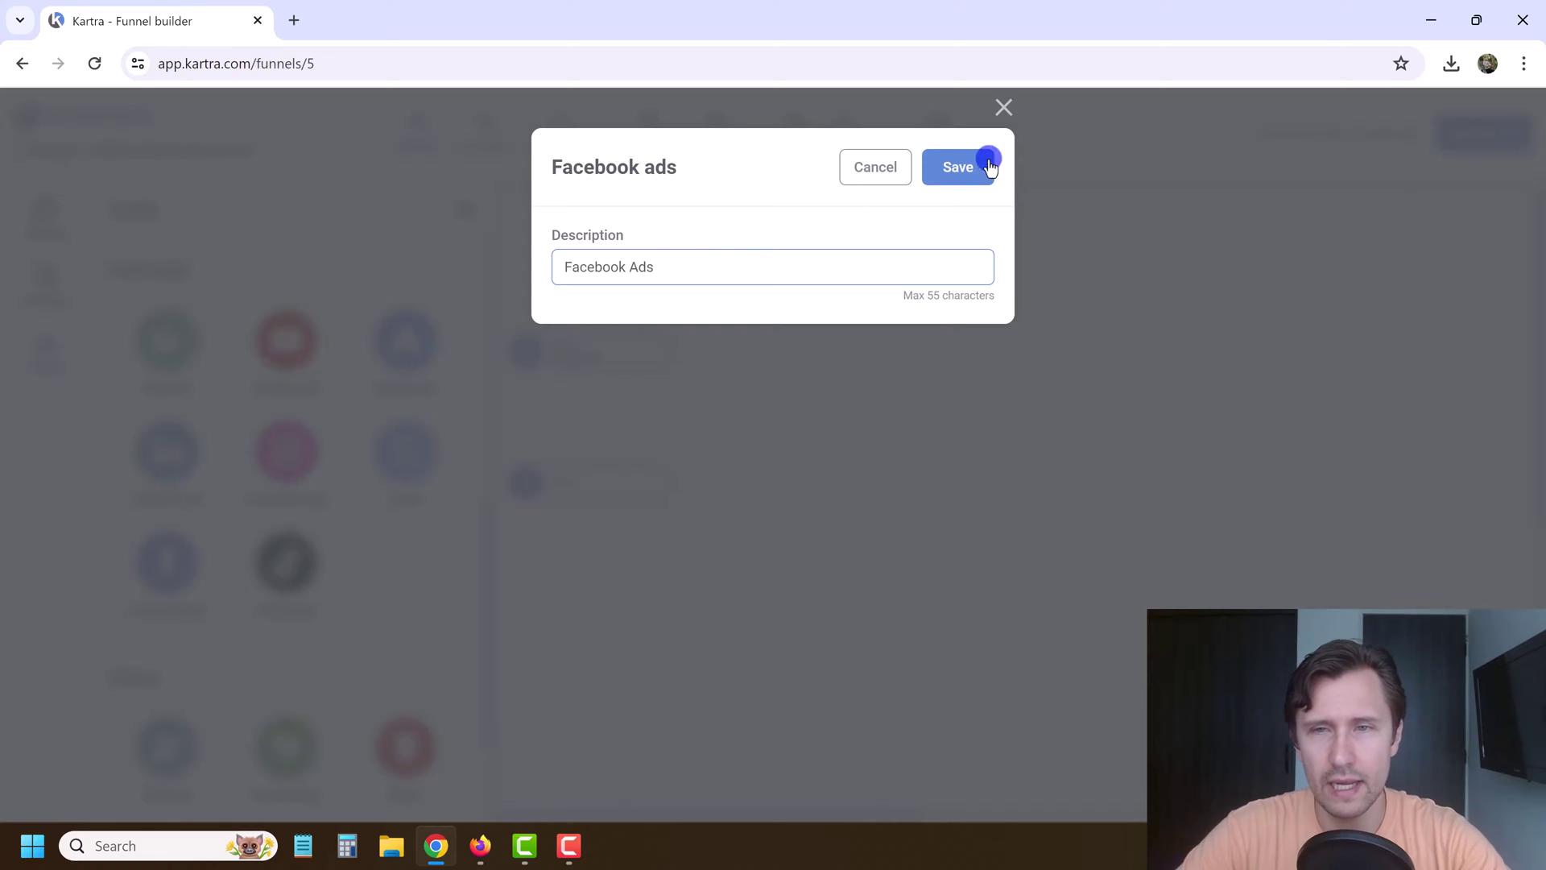
{"action": "left_click", "coordinate": [963, 166]}
Add a Bing ads traffic source below Facebook Ads with the description "Microsoft (Bing) Ads".
{"action": "left_click_drag", "start_coordinate": [167, 339], "coordinate": [596, 614]}
{"action": "left_click", "coordinate": [701, 263]}
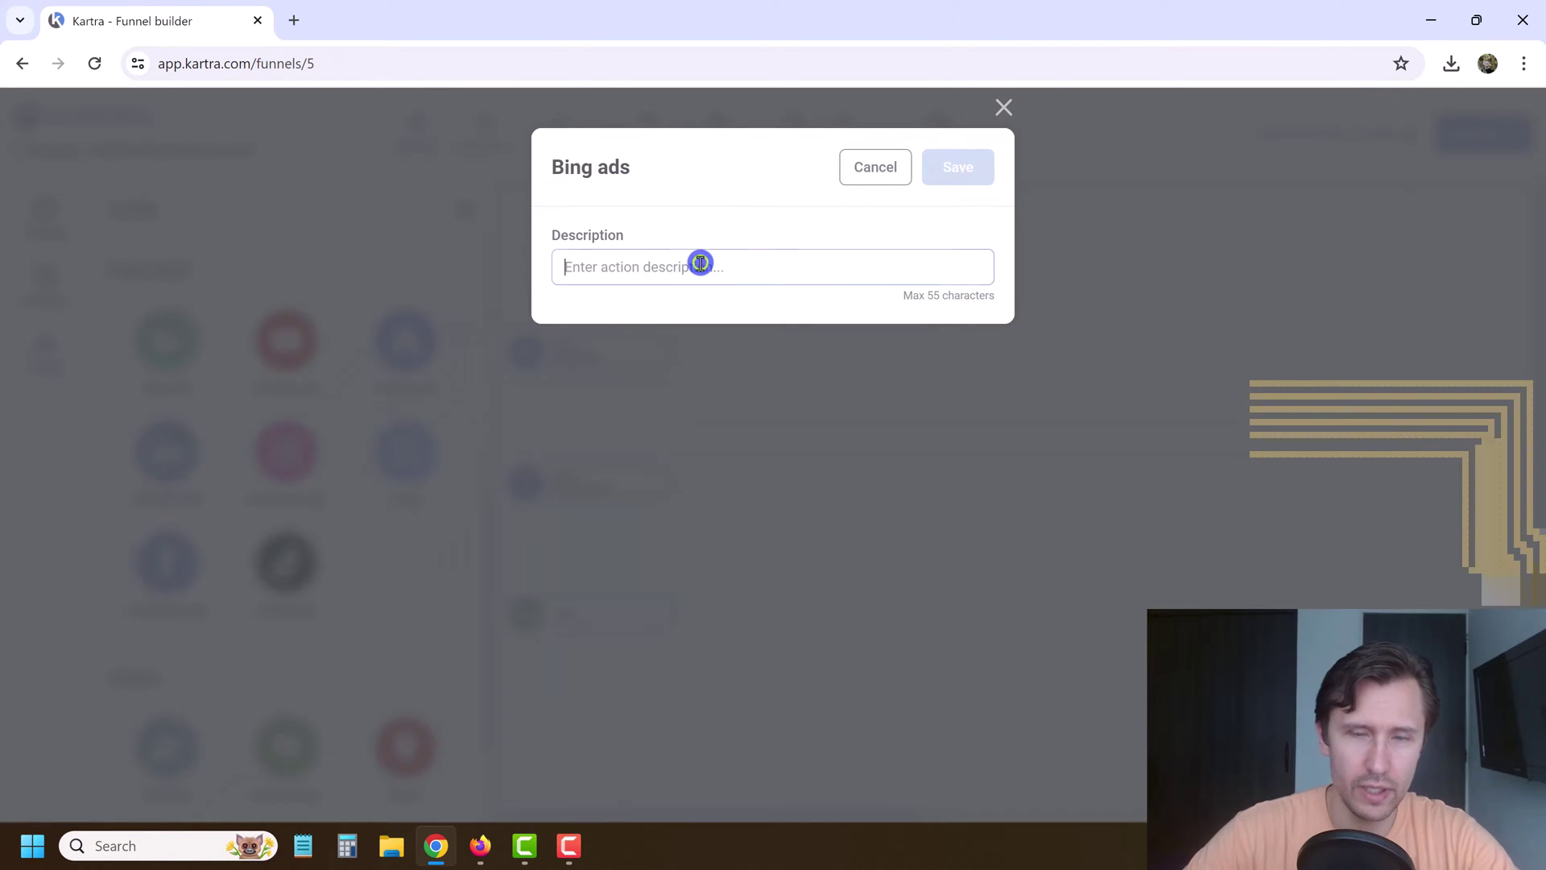
{"action": "type", "text": "Mico"}
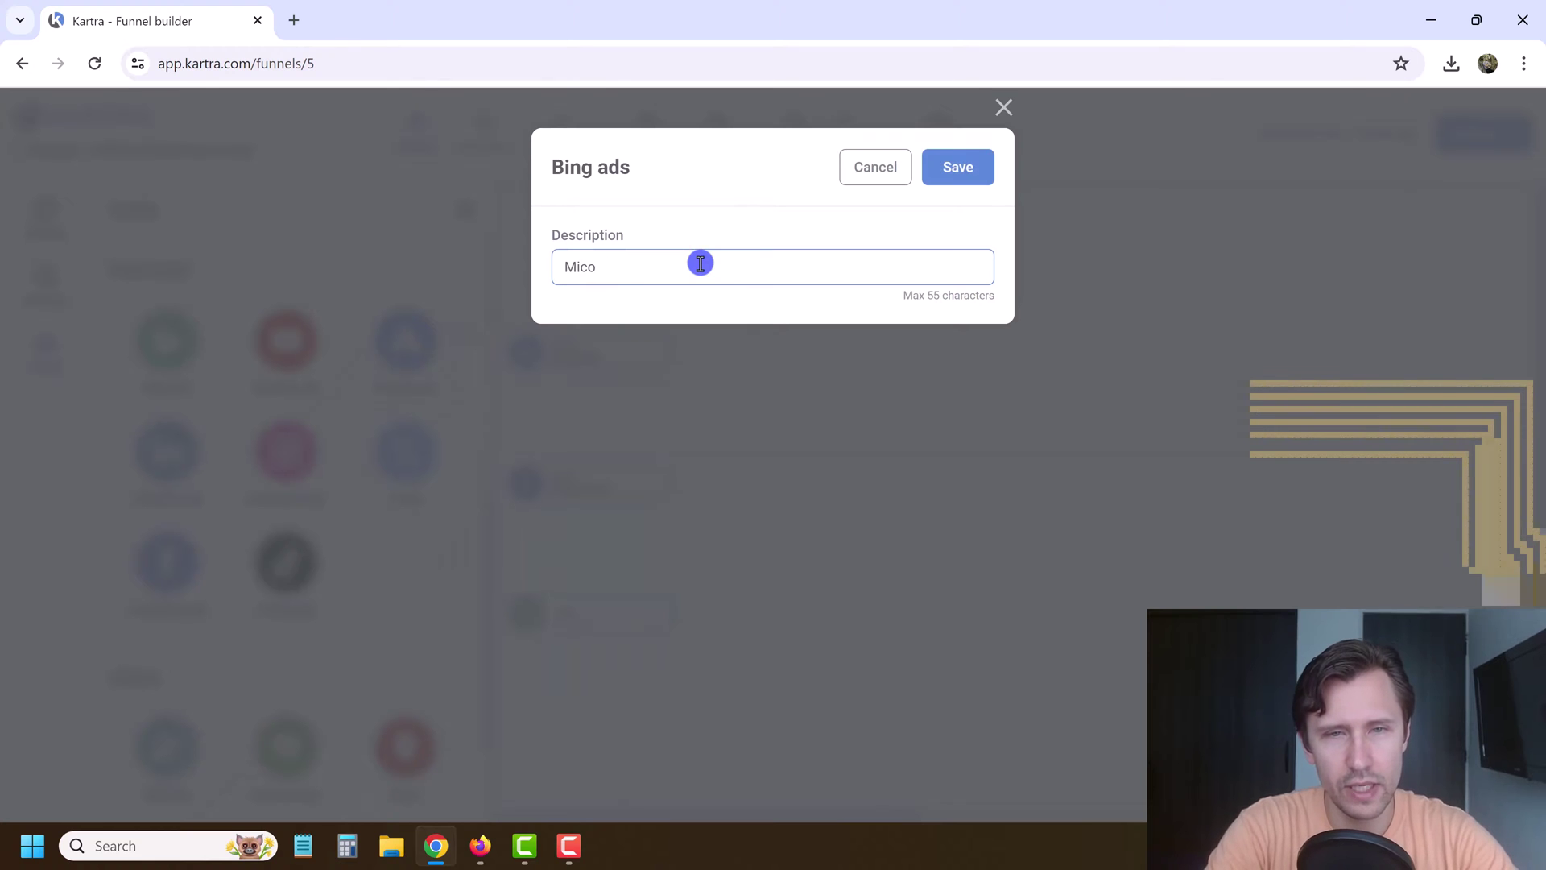
{"action": "key", "text": "BackSpace"}
{"action": "type", "text": "rosoft (Bi"}
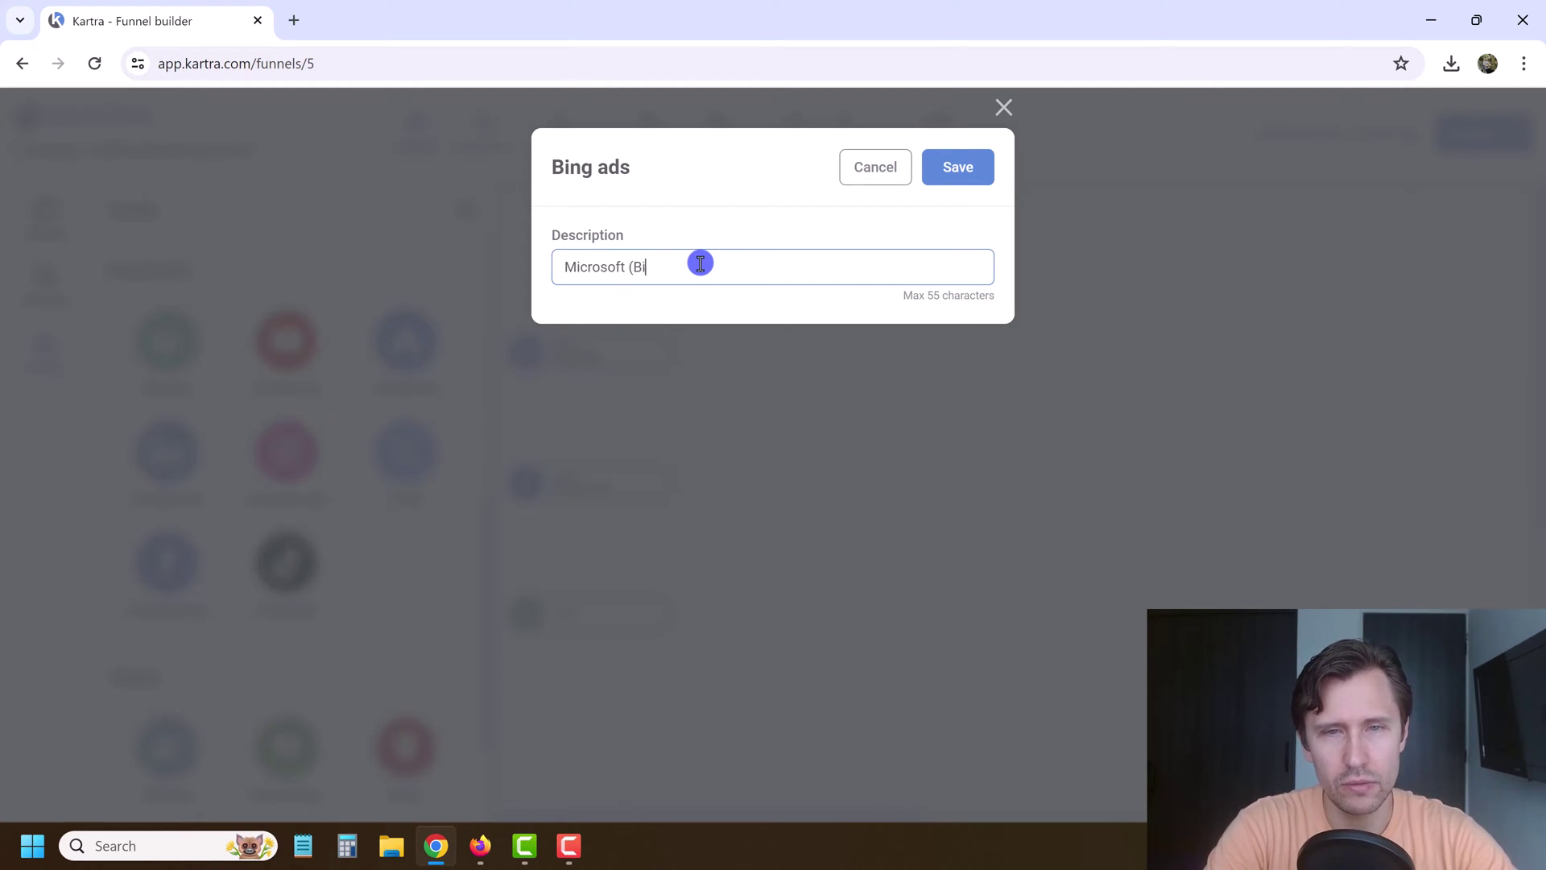
{"action": "type", "text": "ng) Ads"}
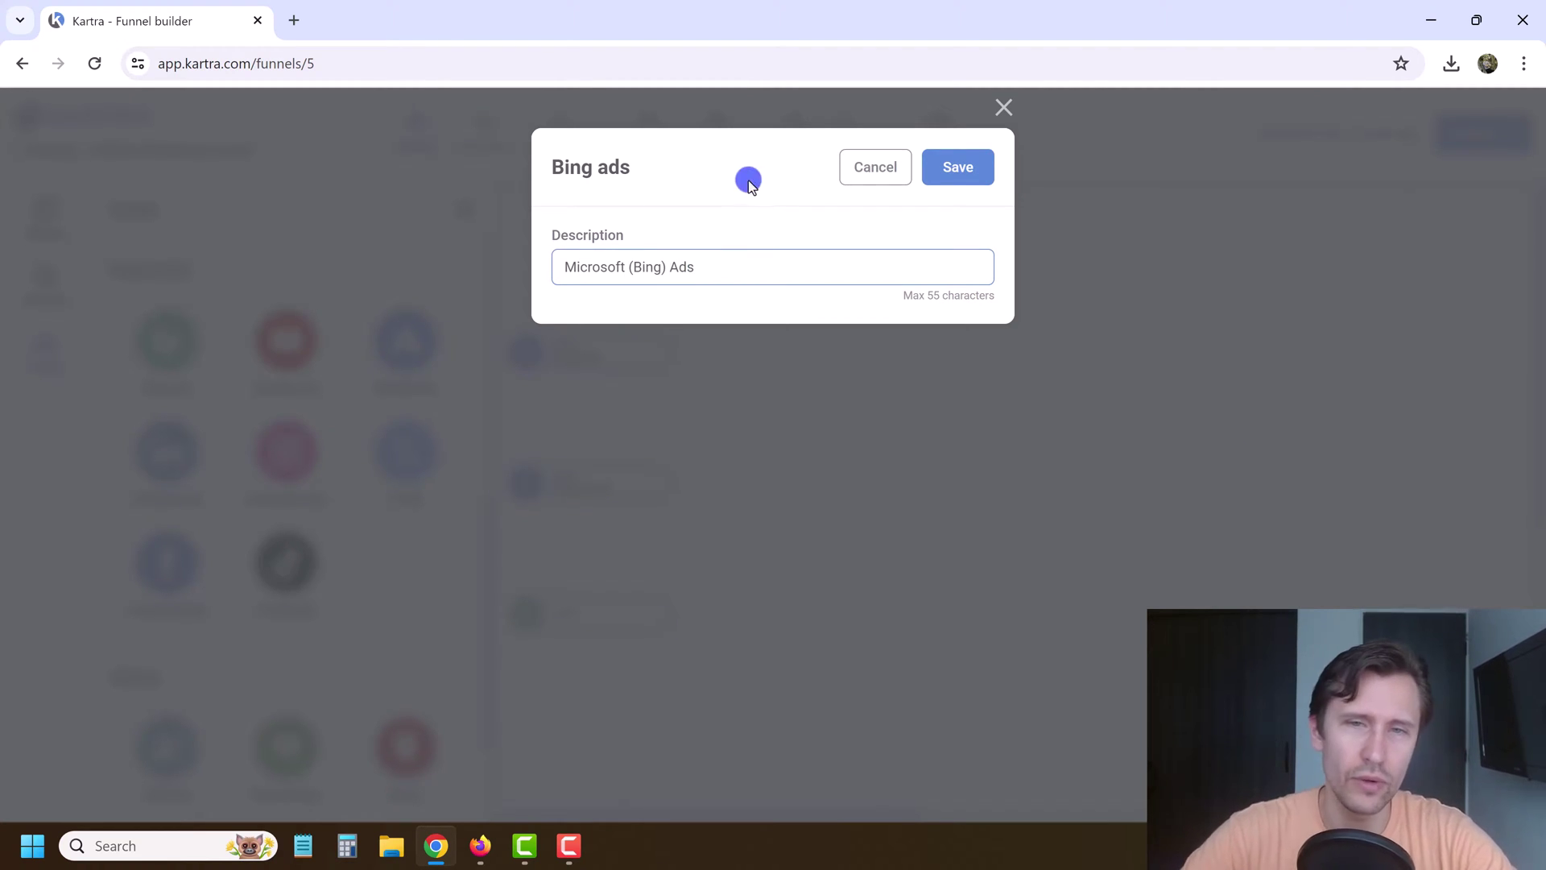
{"action": "left_click", "coordinate": [985, 164]}
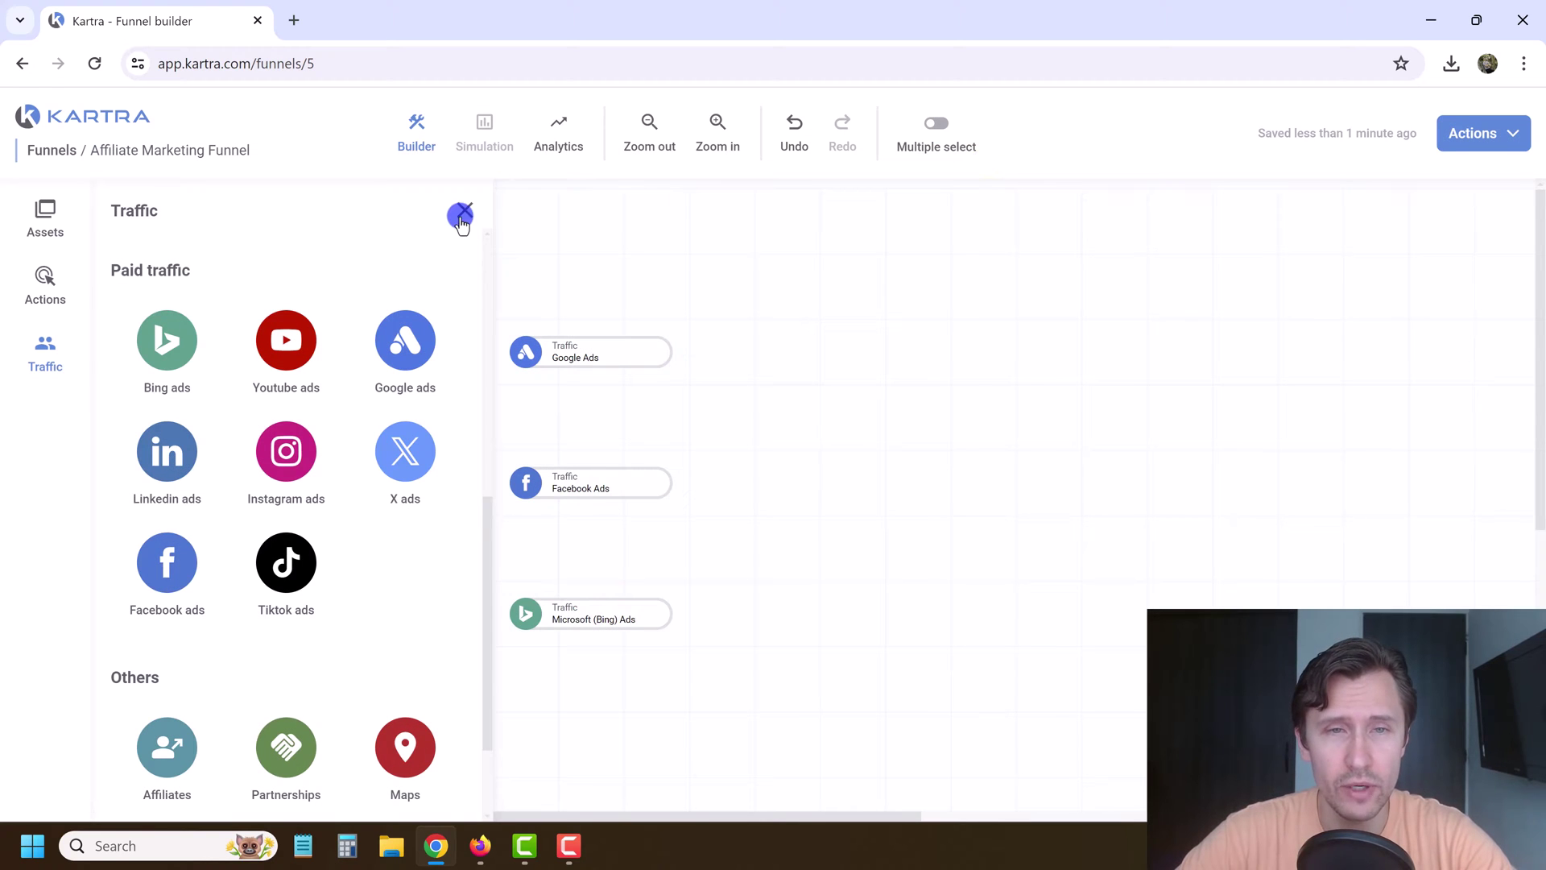
Move the Google, Facebook and Microsoft (Bing) Ads sources into an evenly spaced column near the canvas's left edge.
{"action": "left_click", "coordinate": [461, 215]}
{"action": "left_click_drag", "start_coordinate": [602, 362], "coordinate": [294, 316]}
{"action": "left_click_drag", "start_coordinate": [615, 489], "coordinate": [407, 470]}
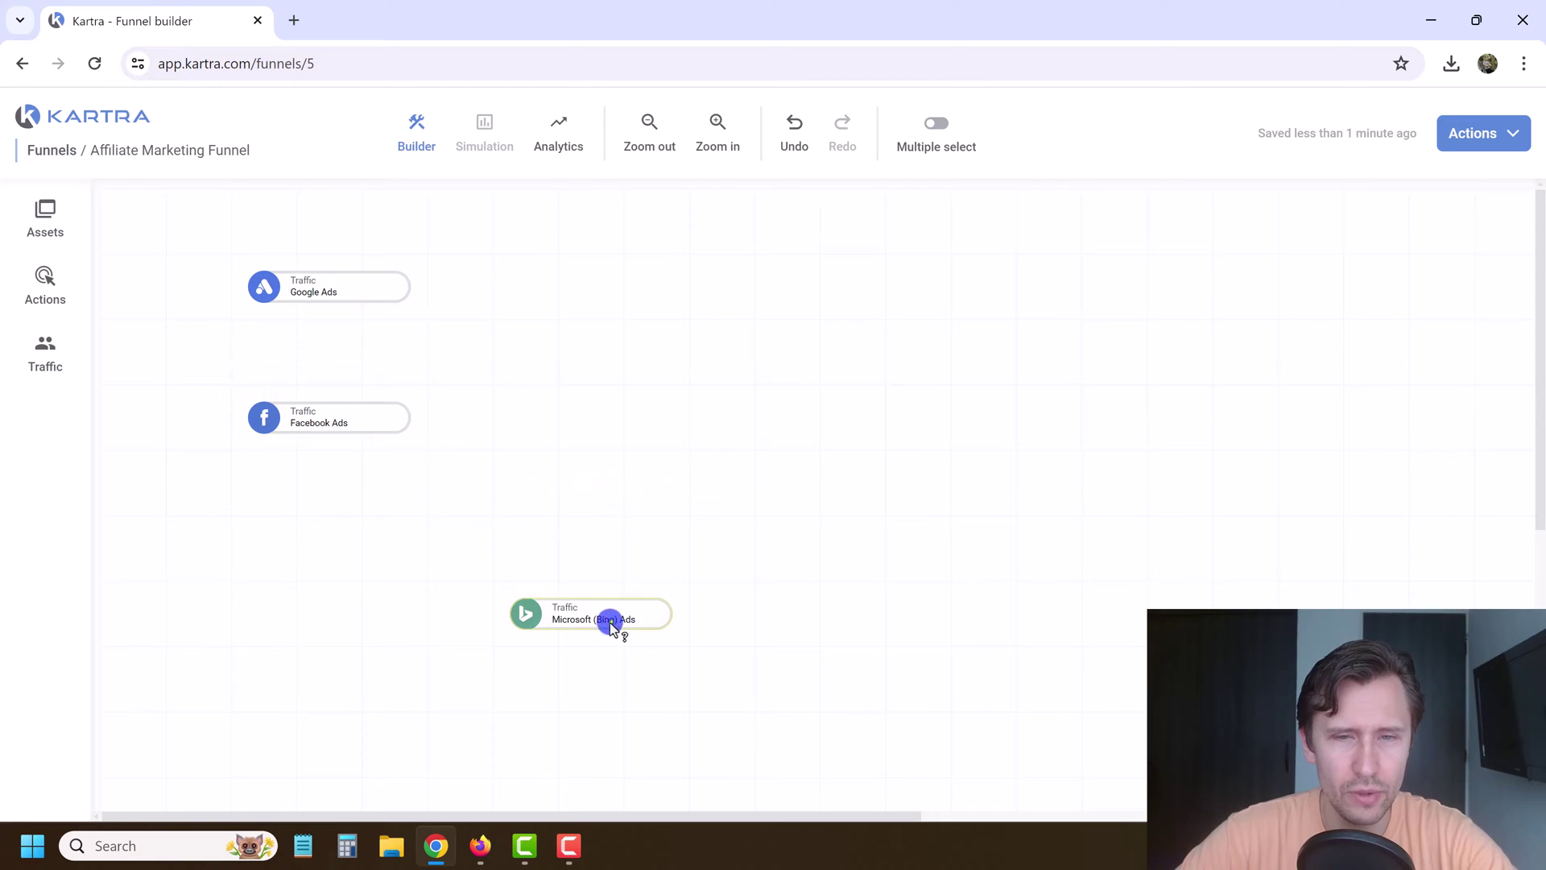
{"action": "left_click_drag", "start_coordinate": [612, 626], "coordinate": [331, 524]}
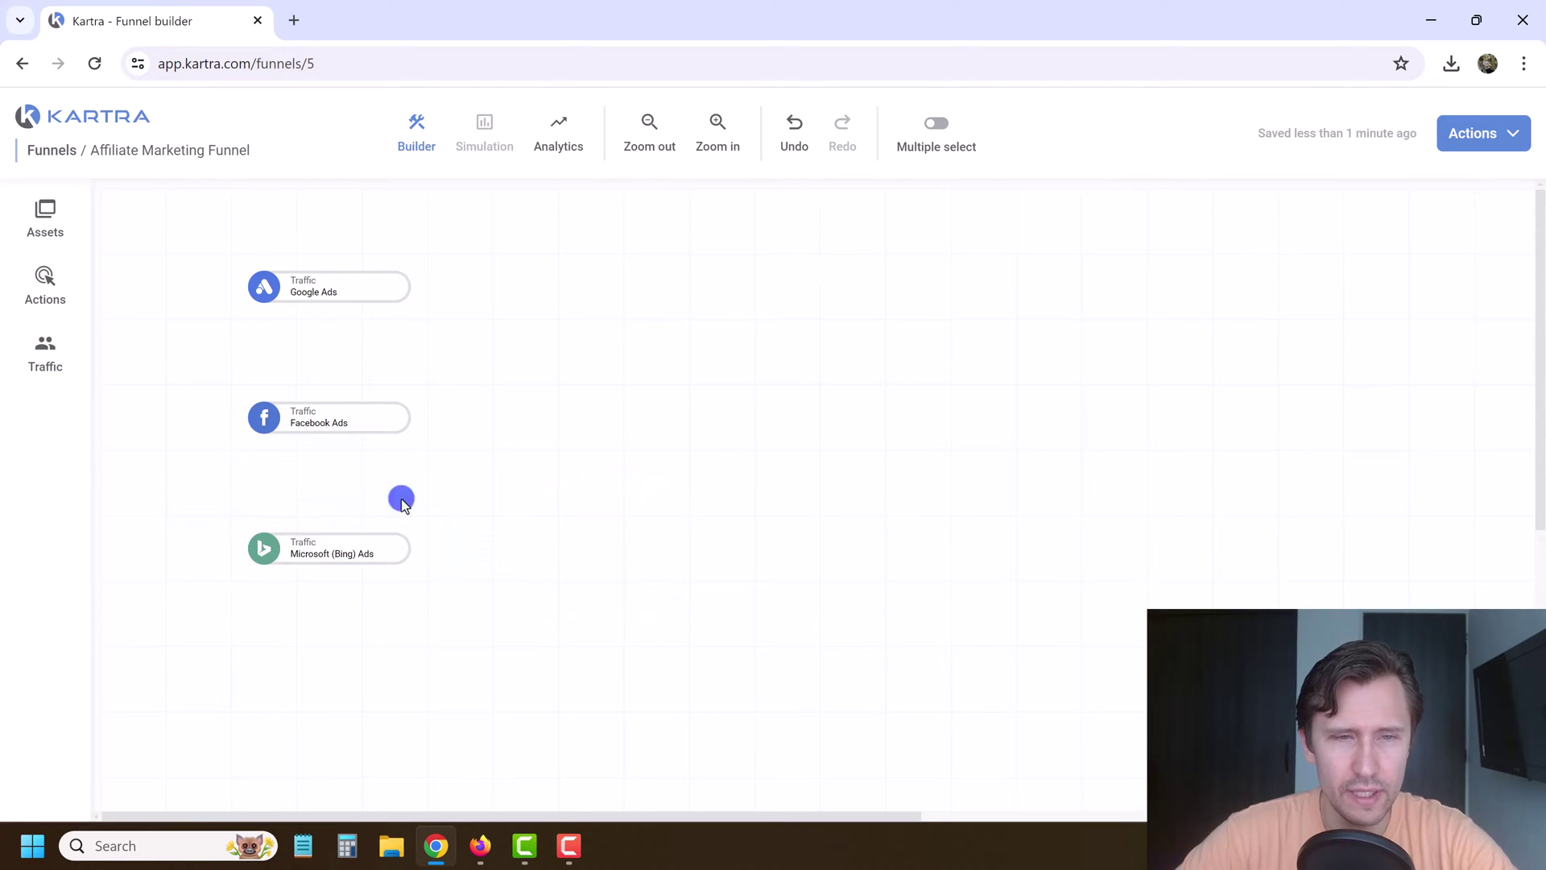
Add a squeeze page asset beside the traffic sources, using the existing Kartra page "Affiliate Marketing Guide".
{"action": "left_click", "coordinate": [42, 208]}
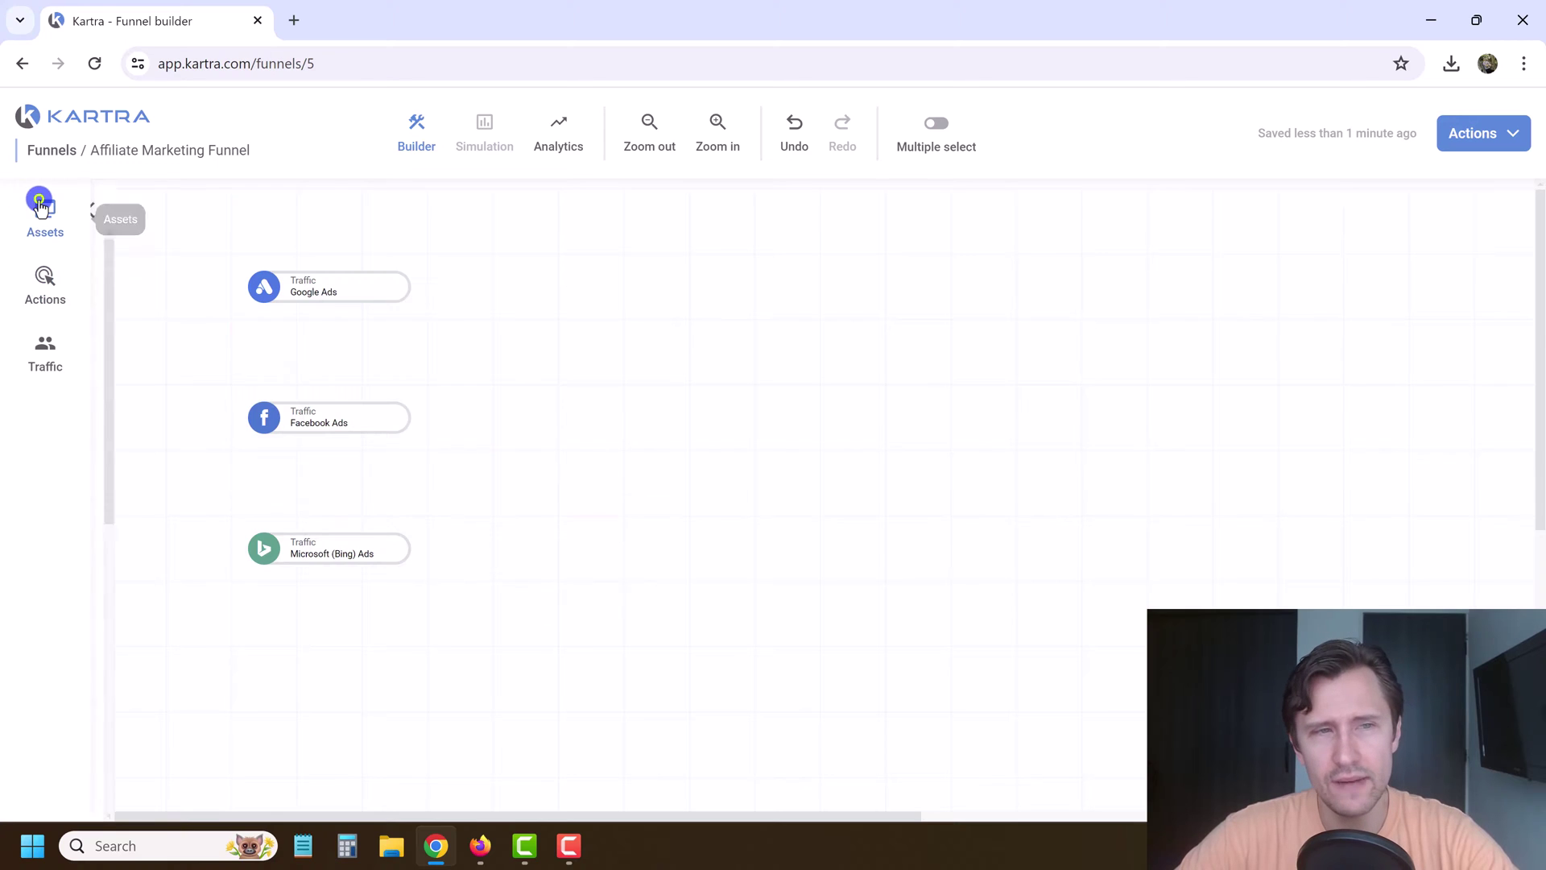
{"action": "left_click", "coordinate": [49, 280]}
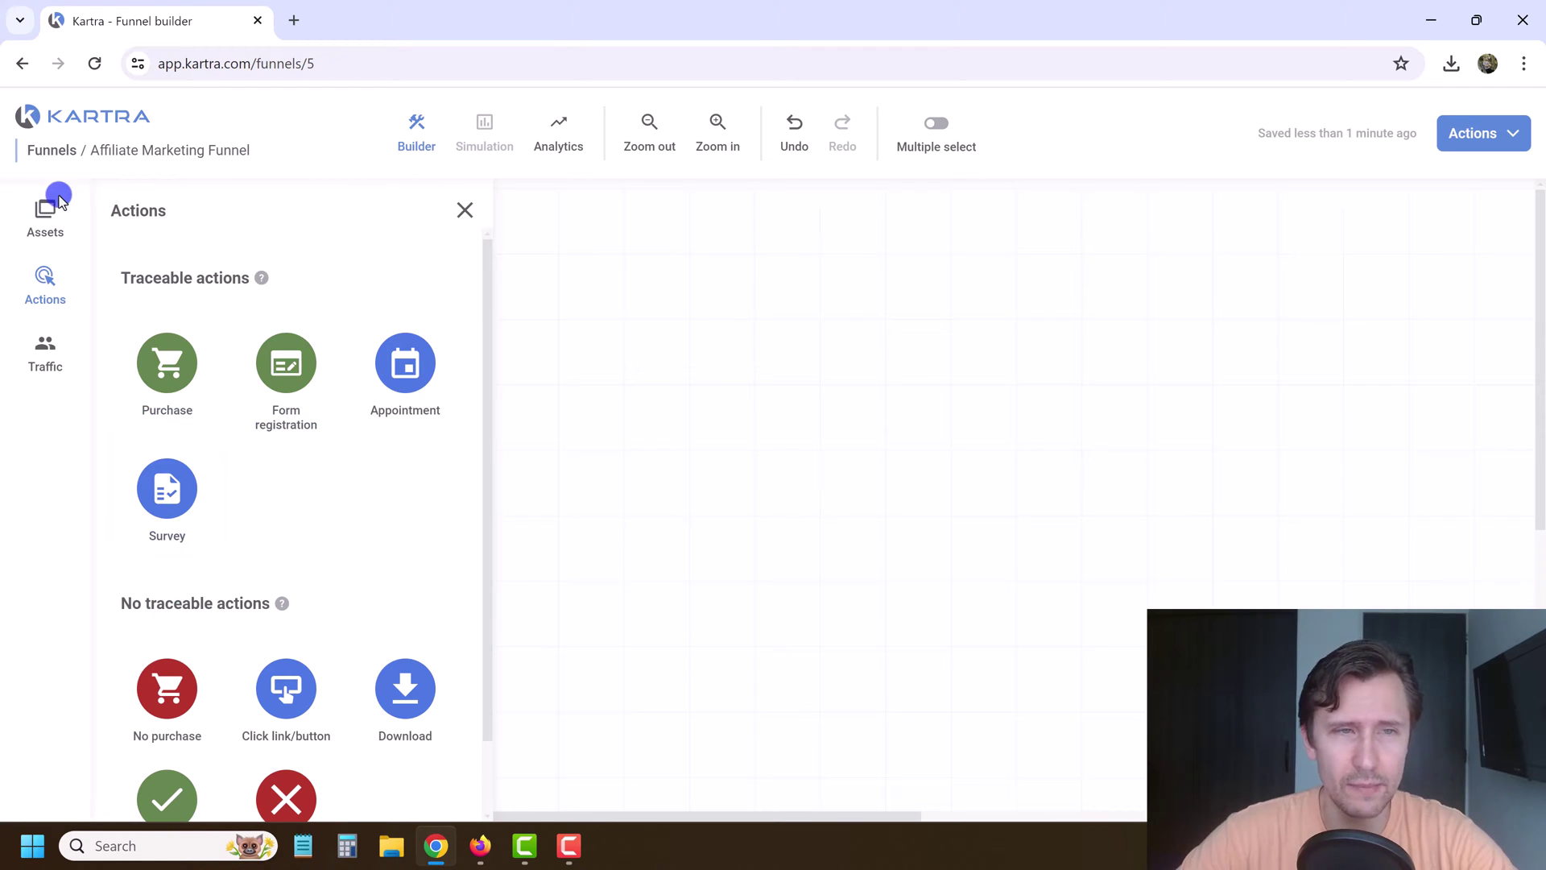
{"action": "left_click", "coordinate": [54, 209]}
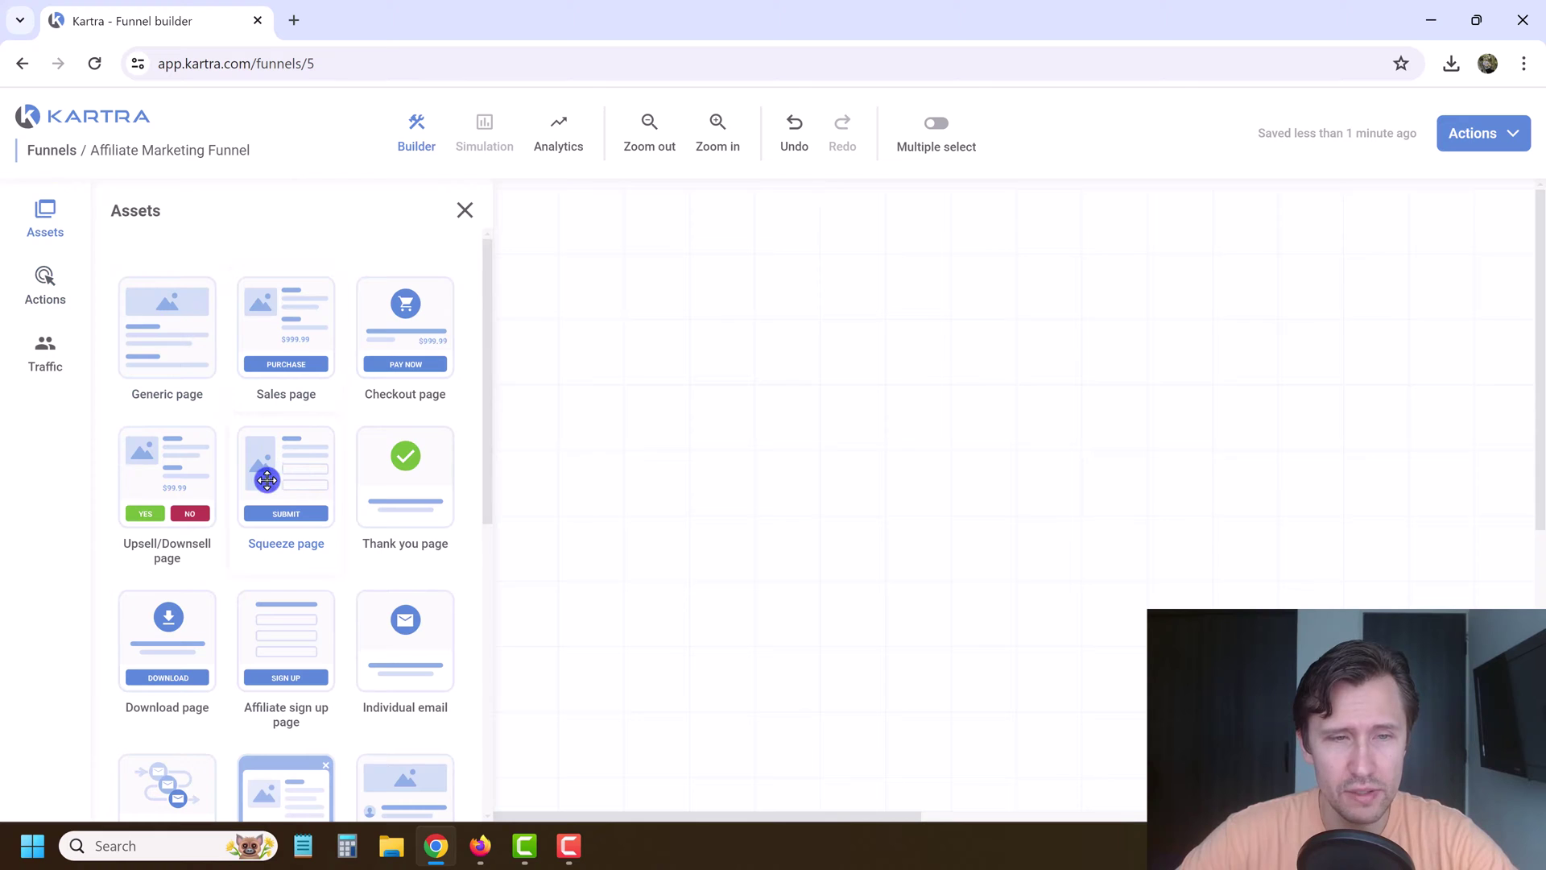
{"action": "left_click_drag", "start_coordinate": [270, 475], "coordinate": [583, 418]}
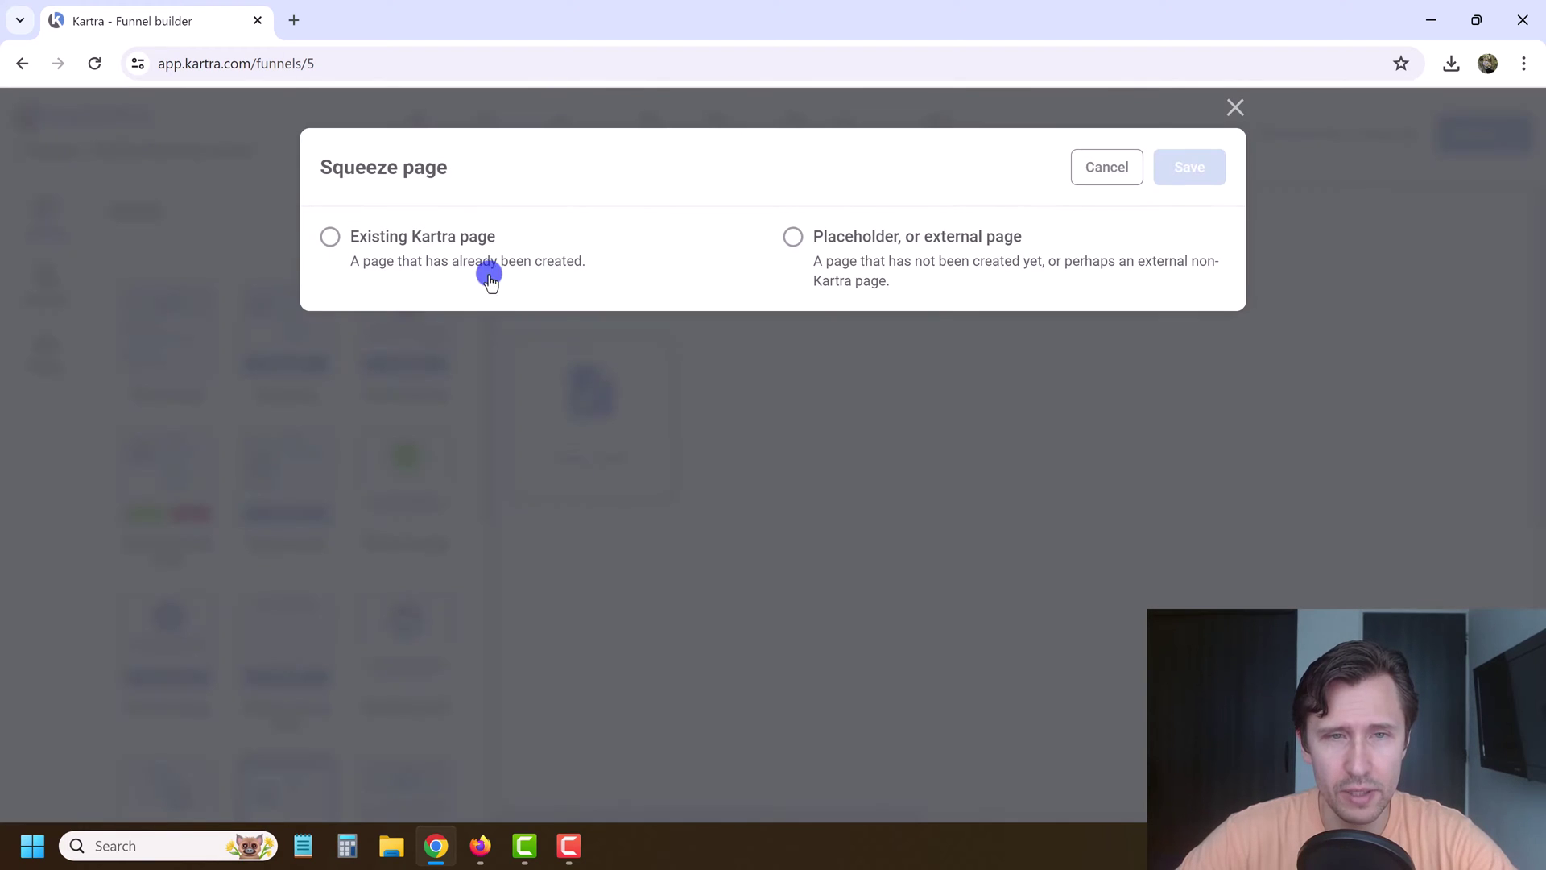
{"action": "left_click", "coordinate": [428, 234]}
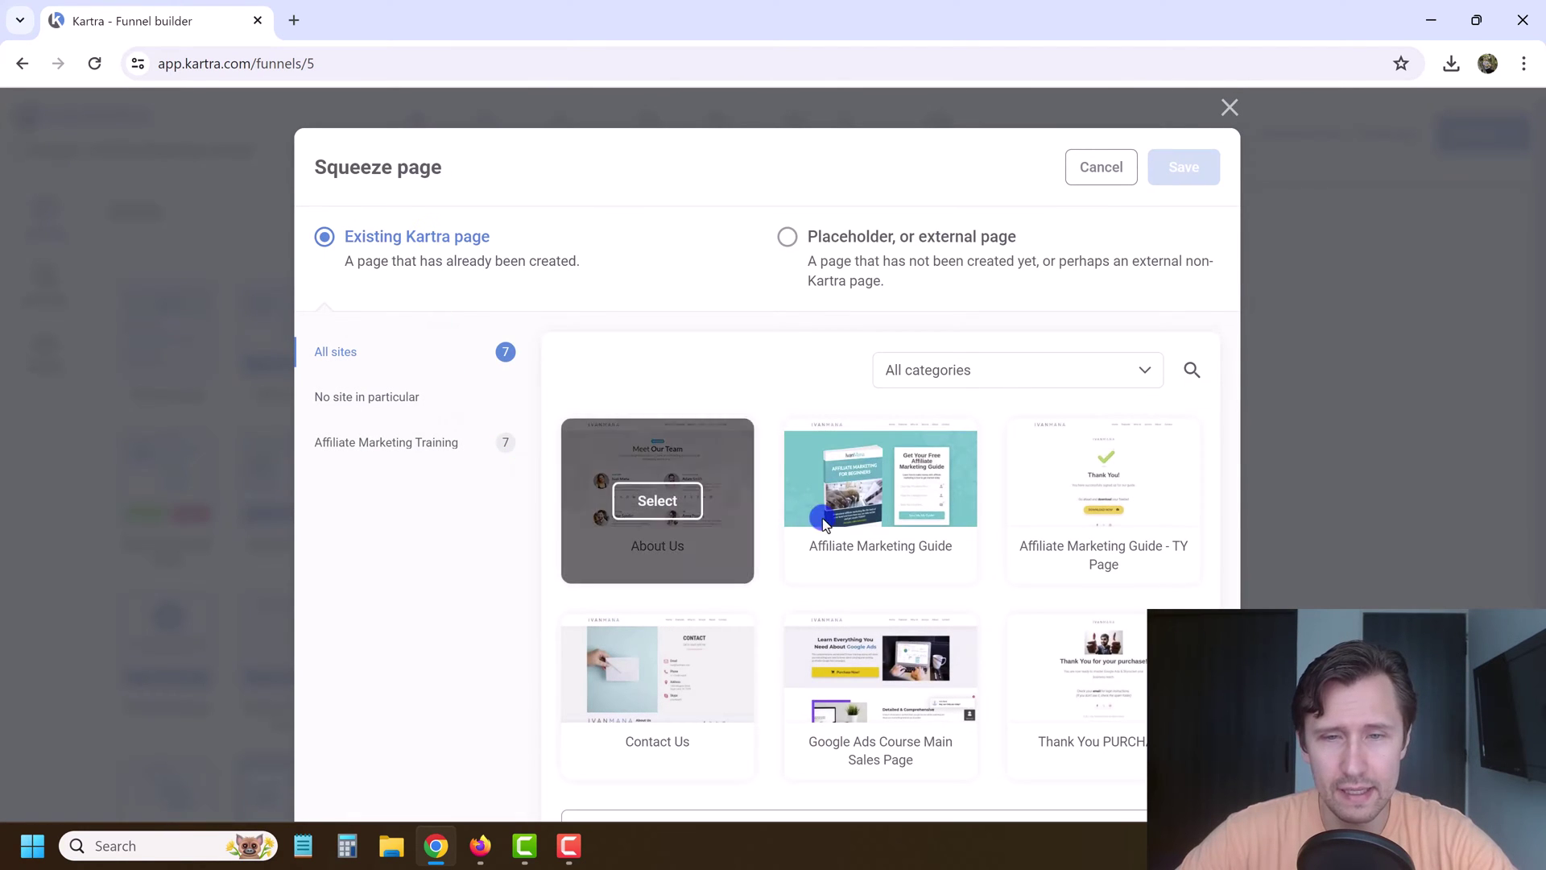
{"action": "scroll", "coordinate": [821, 515], "scroll_direction": "down", "scroll_amount": 2}
{"action": "left_click", "coordinate": [879, 386]}
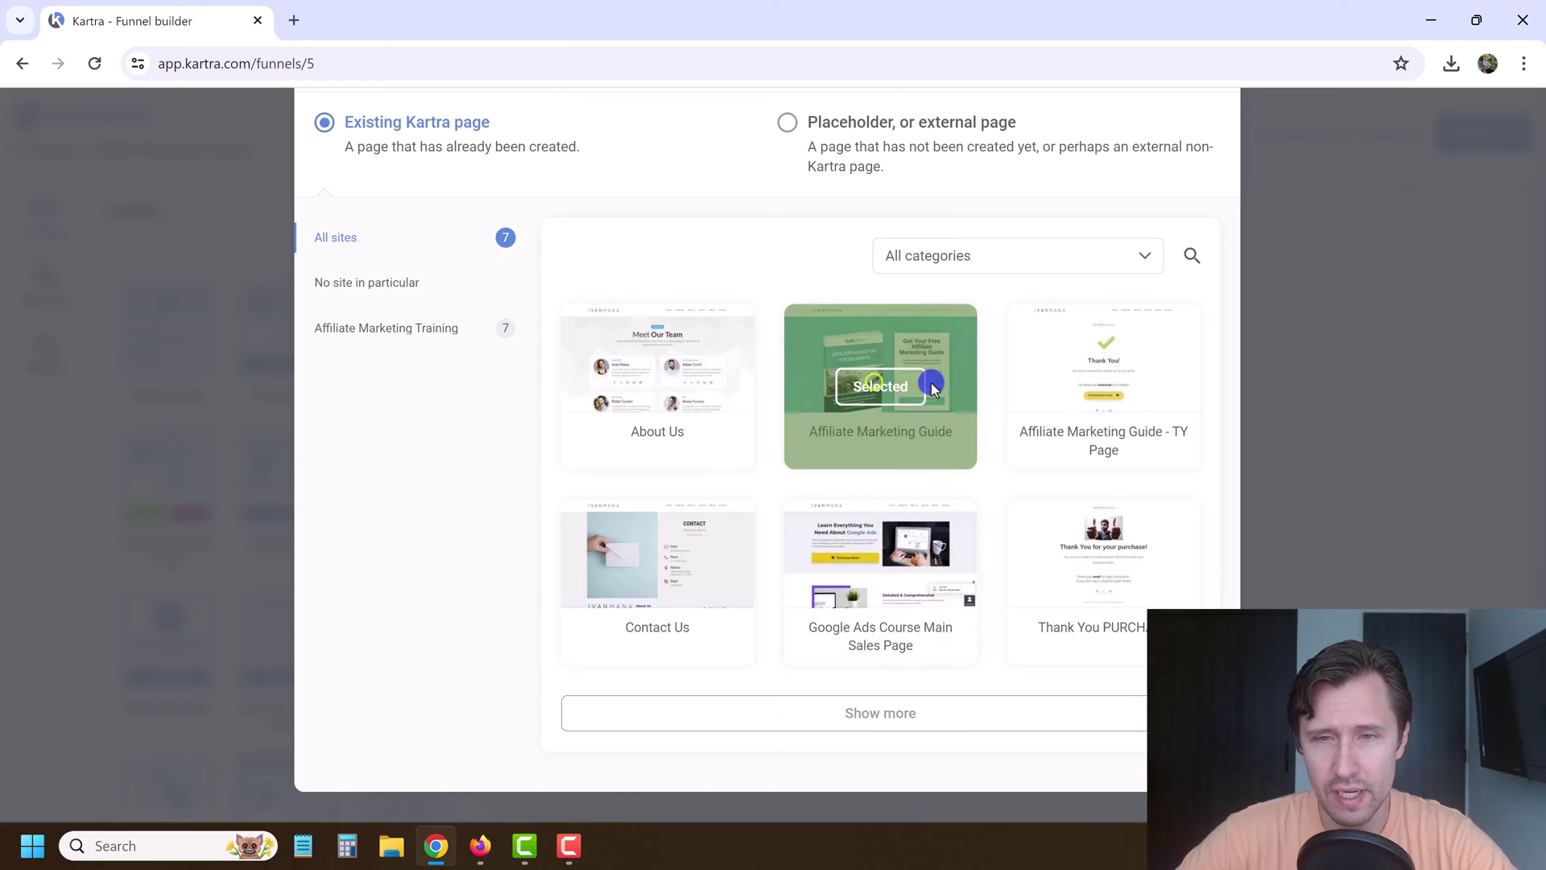
{"action": "scroll", "coordinate": [918, 448], "scroll_direction": "up", "scroll_amount": 2}
{"action": "left_click", "coordinate": [1173, 166]}
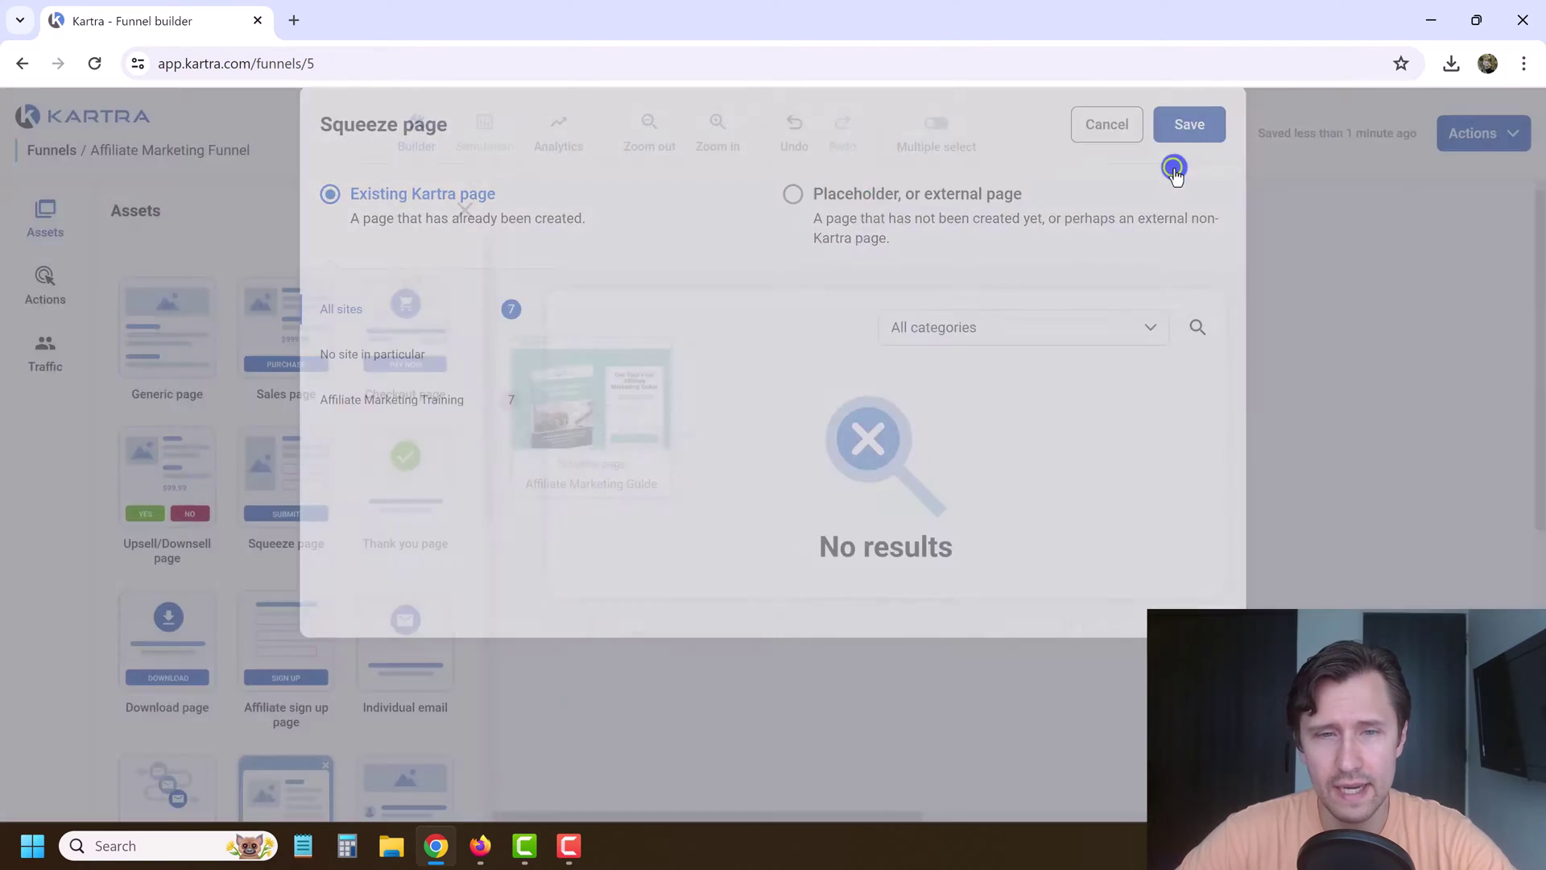
{"action": "left_click", "coordinate": [467, 209]}
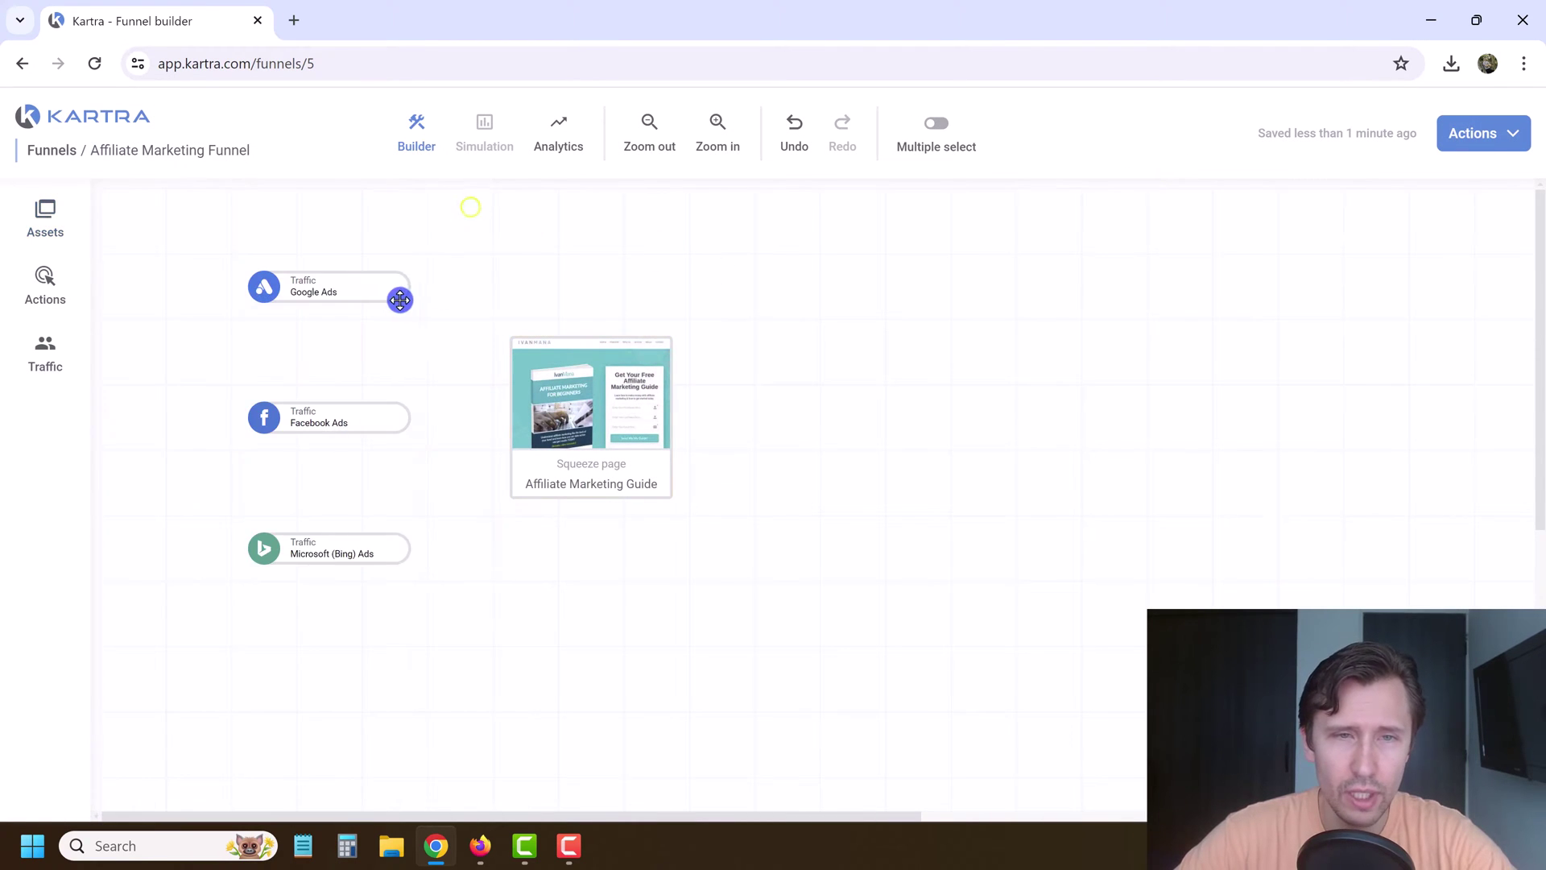
Connect the Google Ads, Facebook Ads and Microsoft (Bing) Ads sources to the Affiliate Marketing Guide squeeze page.
{"action": "left_click", "coordinate": [390, 288]}
{"action": "left_click_drag", "start_coordinate": [432, 292], "coordinate": [527, 347]}
{"action": "left_click", "coordinate": [338, 425]}
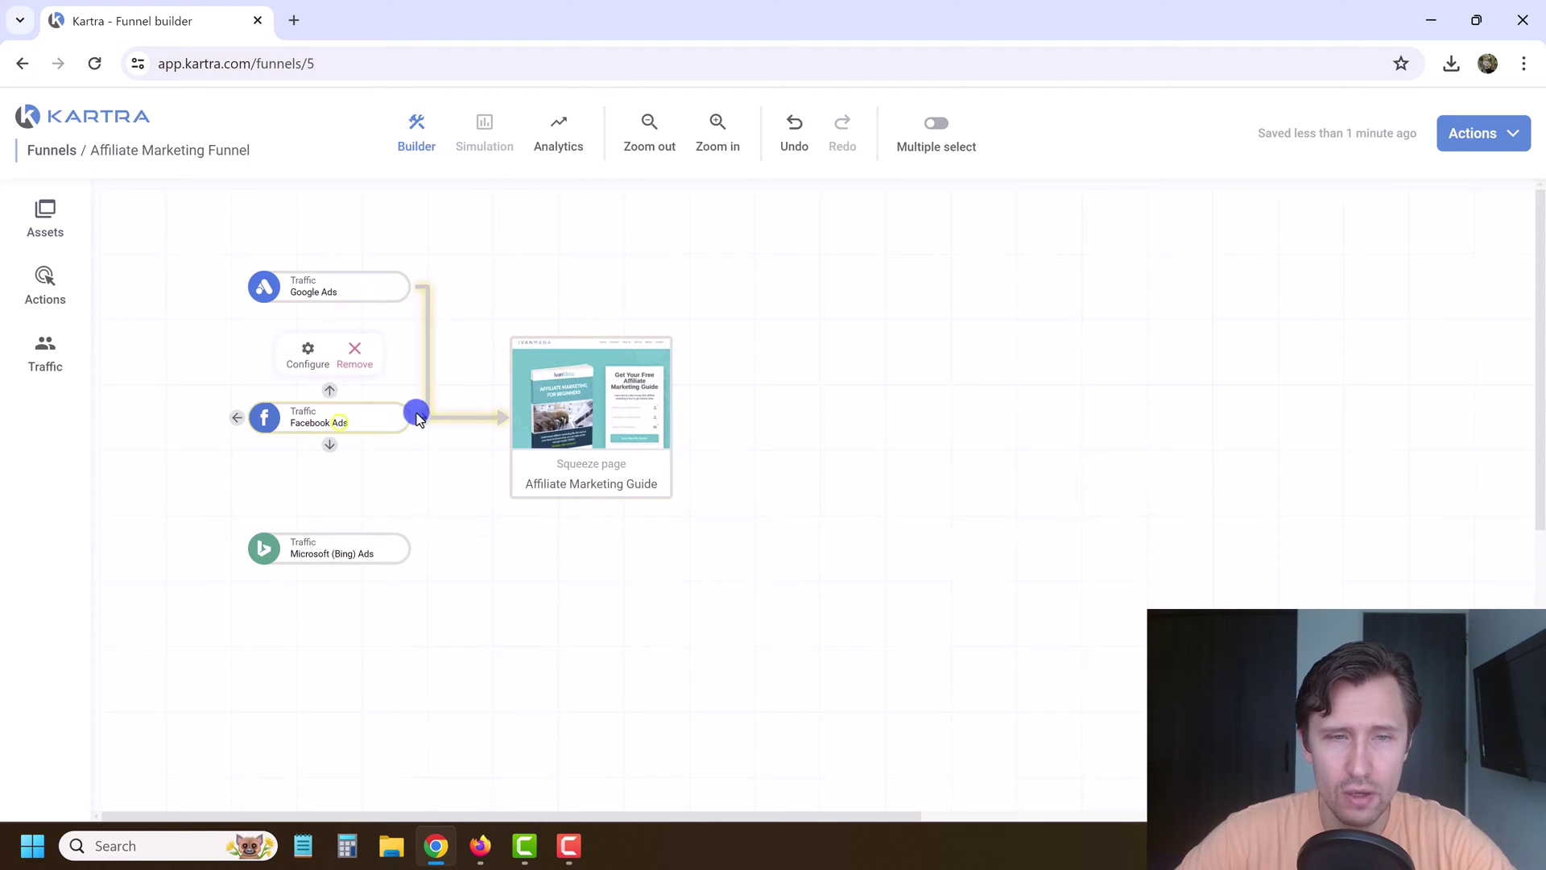
{"action": "left_click_drag", "start_coordinate": [418, 415], "coordinate": [556, 419]}
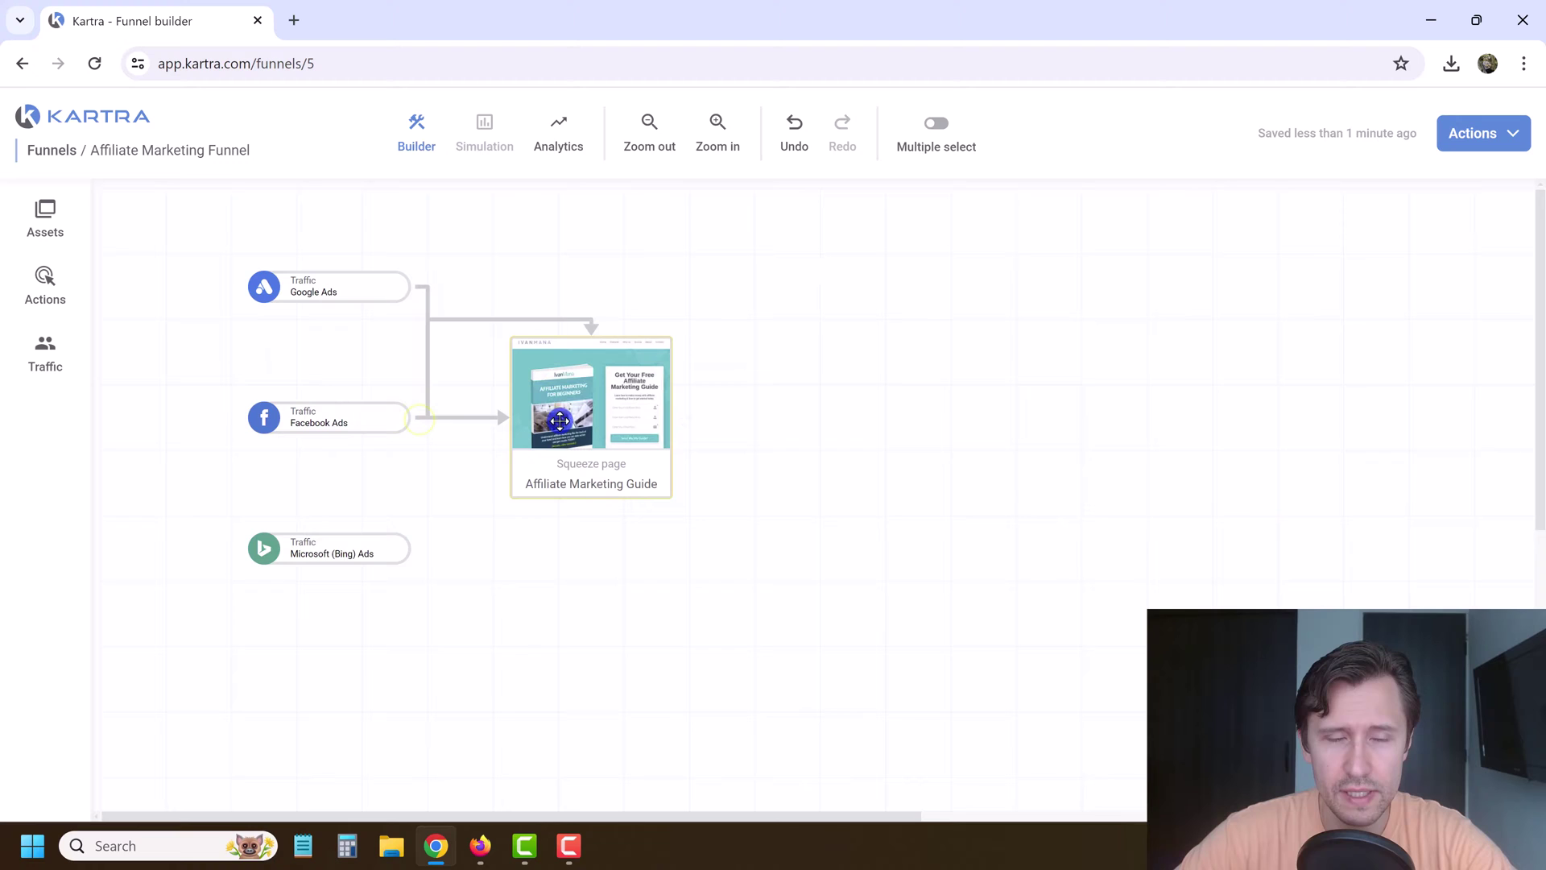
{"action": "left_click", "coordinate": [358, 560]}
{"action": "left_click_drag", "start_coordinate": [422, 558], "coordinate": [604, 421]}
Remove all existing connections between the three traffic sources and the Affiliate Marketing Guide squeeze page.
{"action": "left_click", "coordinate": [437, 319]}
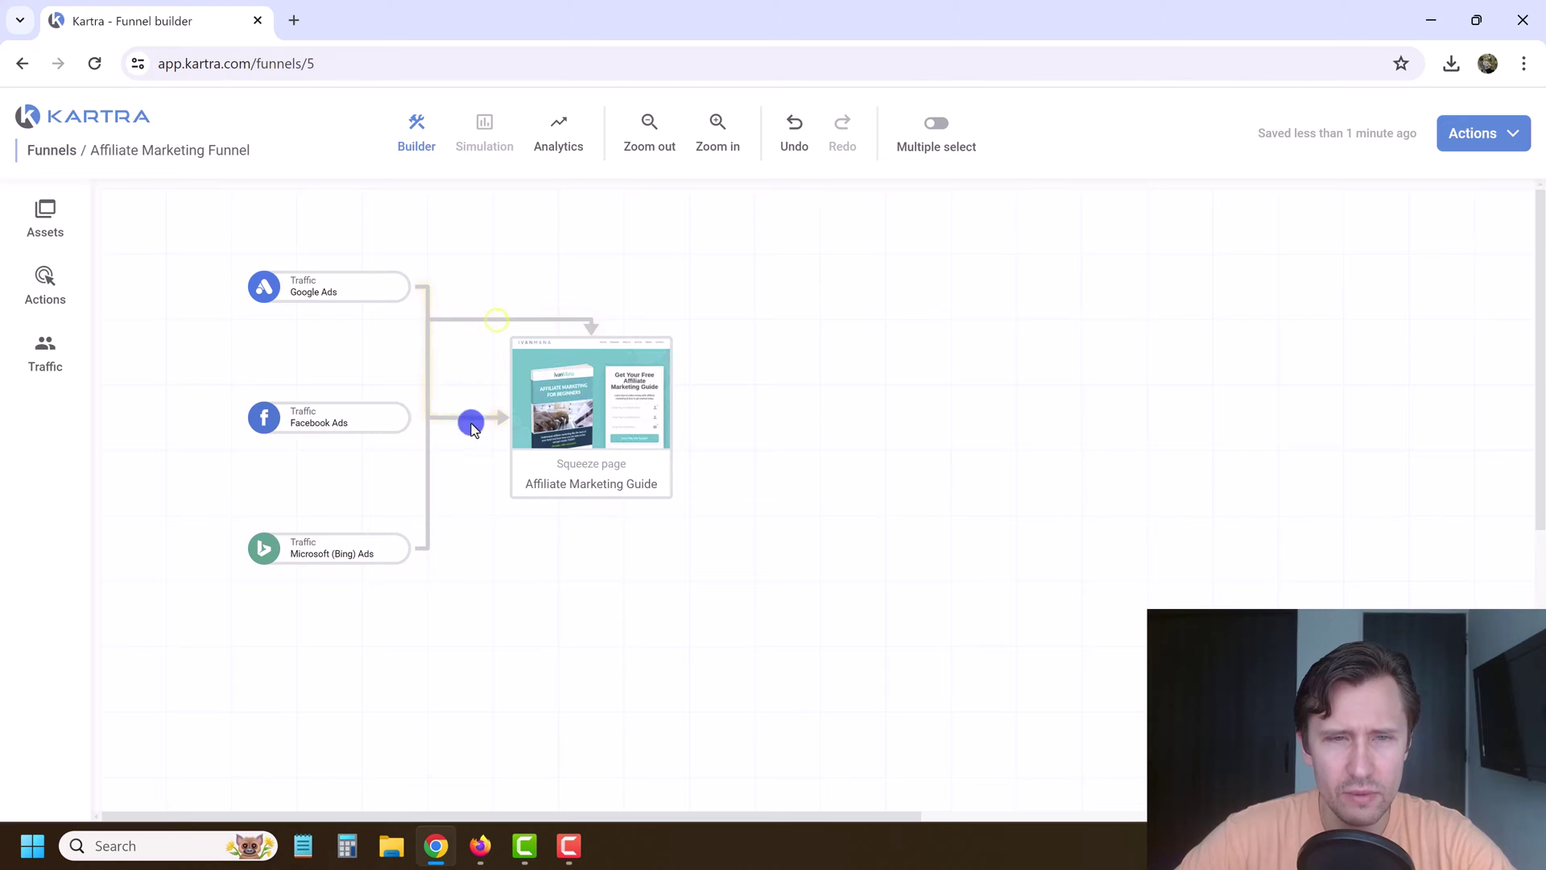
{"action": "left_click", "coordinate": [421, 447]}
{"action": "left_click", "coordinate": [467, 357]}
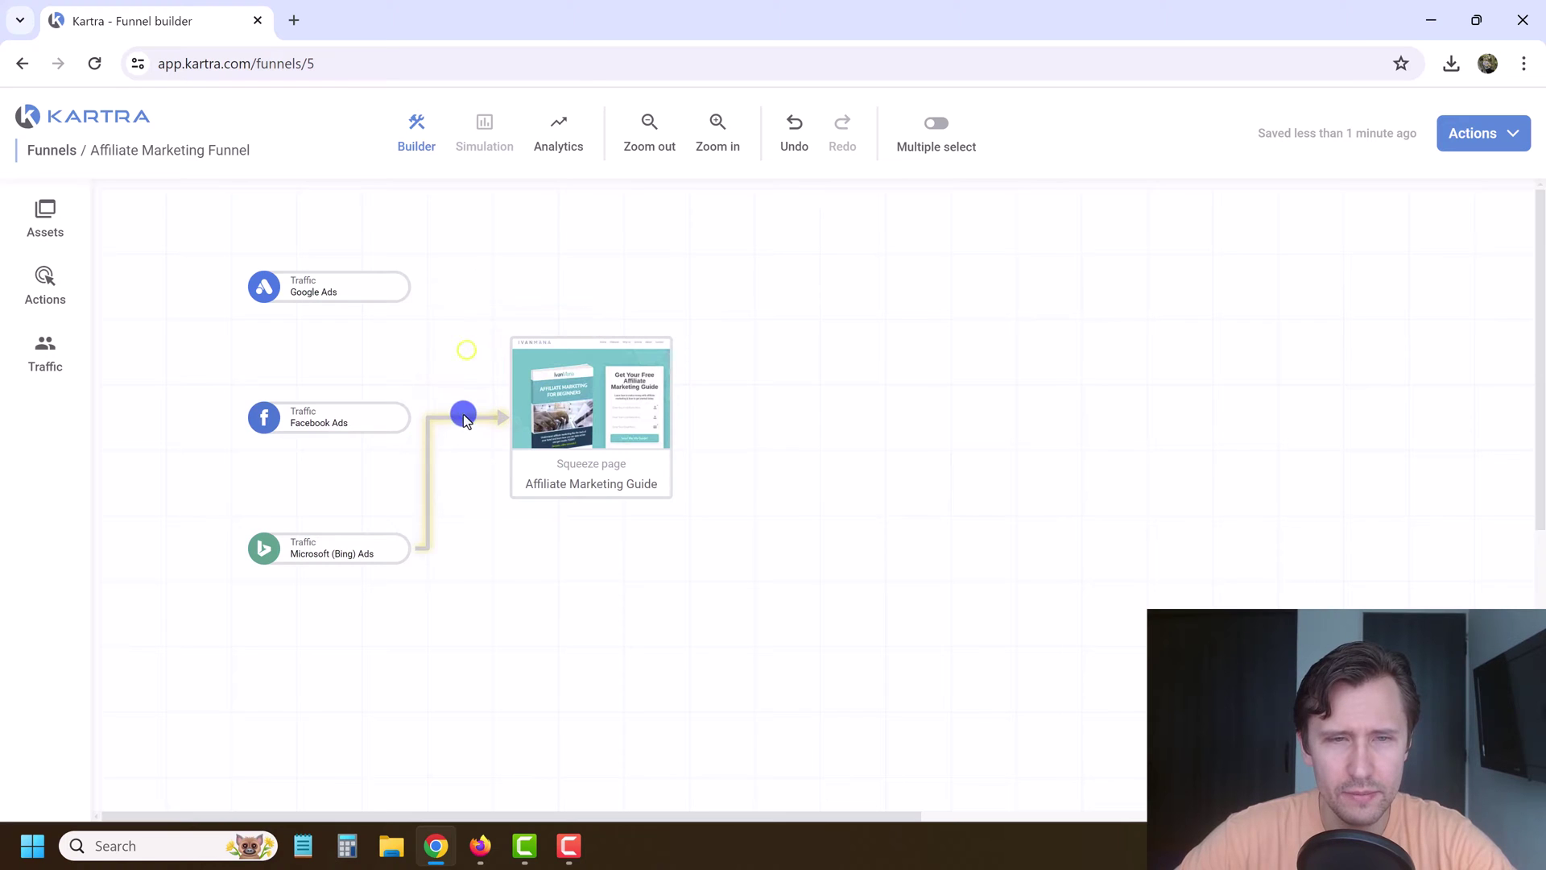
{"action": "left_click", "coordinate": [462, 416]}
{"action": "left_click", "coordinate": [467, 453]}
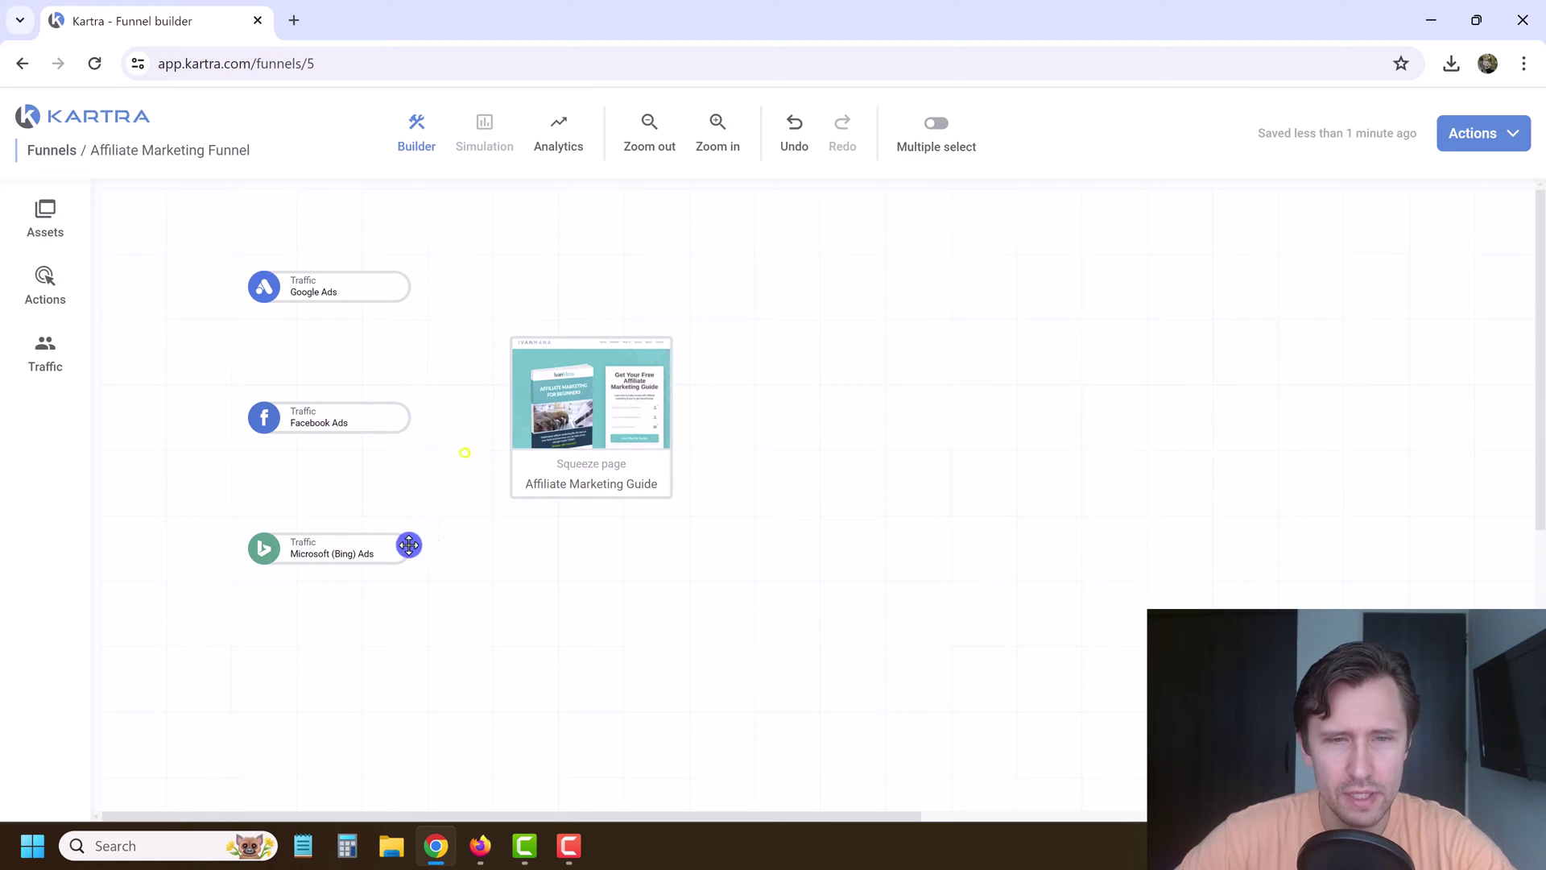
Connect Microsoft (Bing) Ads to the squeeze page's bottom edge, Facebook Ads to its left edge and Google Ads to its top edge.
{"action": "left_click_drag", "start_coordinate": [424, 546], "coordinate": [588, 510]}
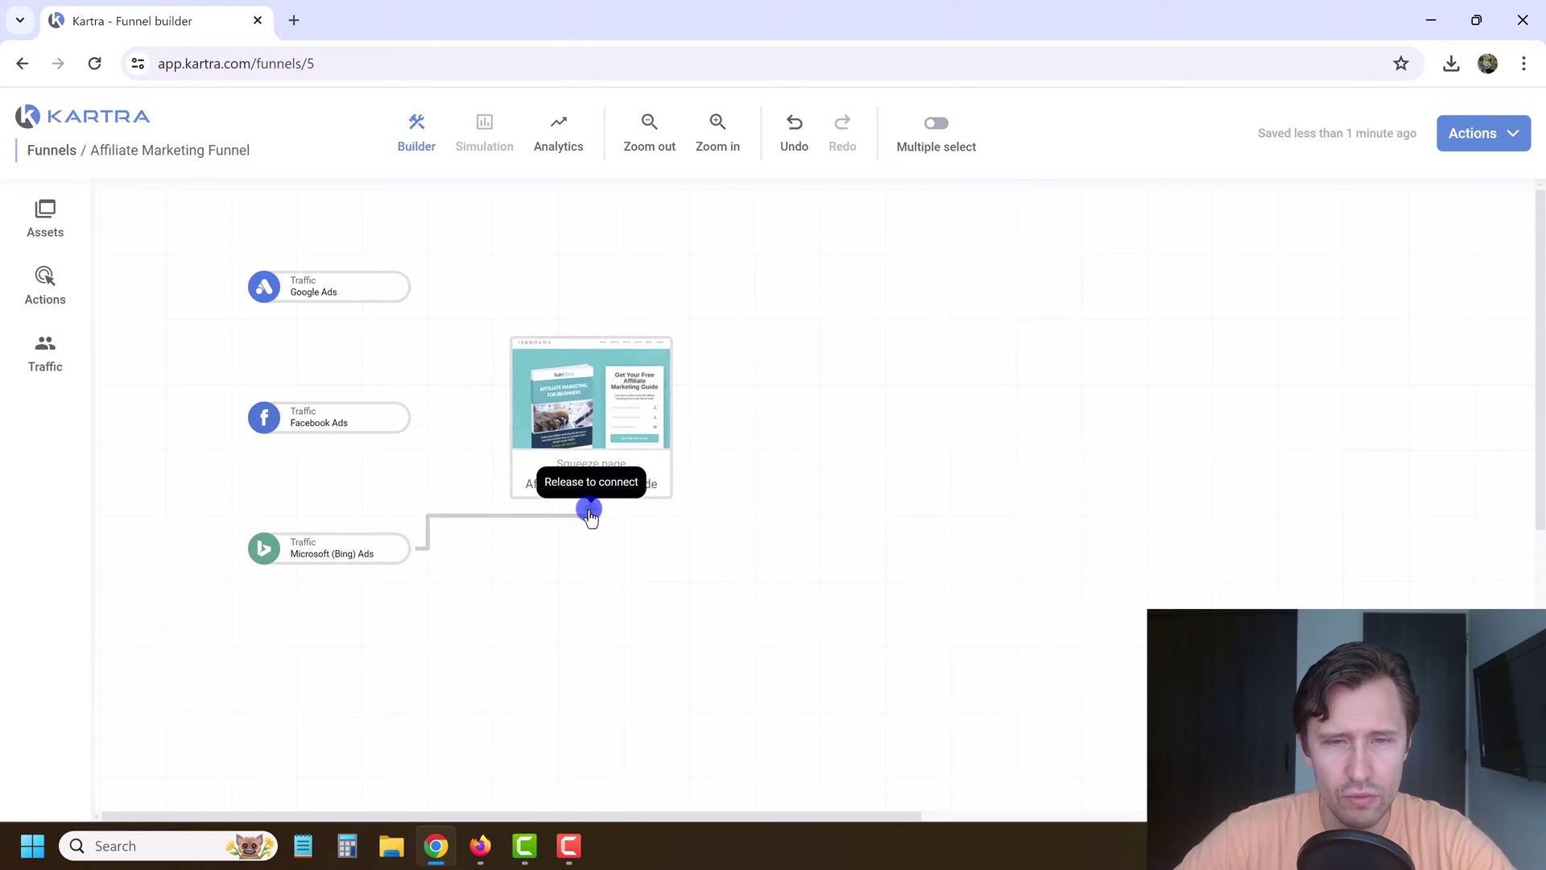
{"action": "left_click_drag", "start_coordinate": [415, 408], "coordinate": [502, 422]}
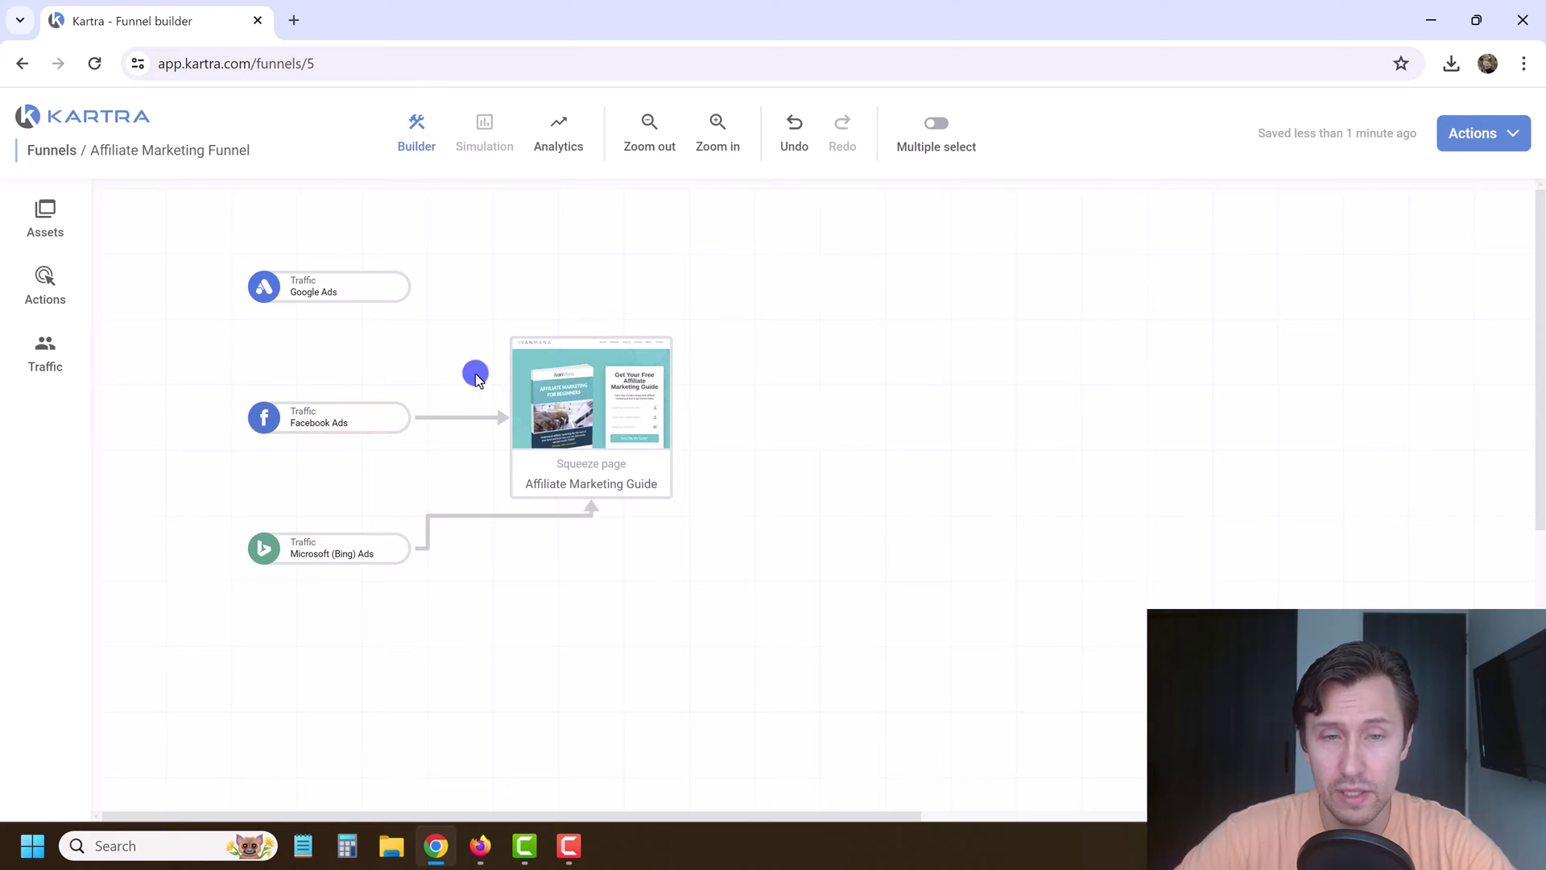
{"action": "left_click", "coordinate": [354, 283]}
{"action": "left_click_drag", "start_coordinate": [445, 286], "coordinate": [592, 340]}
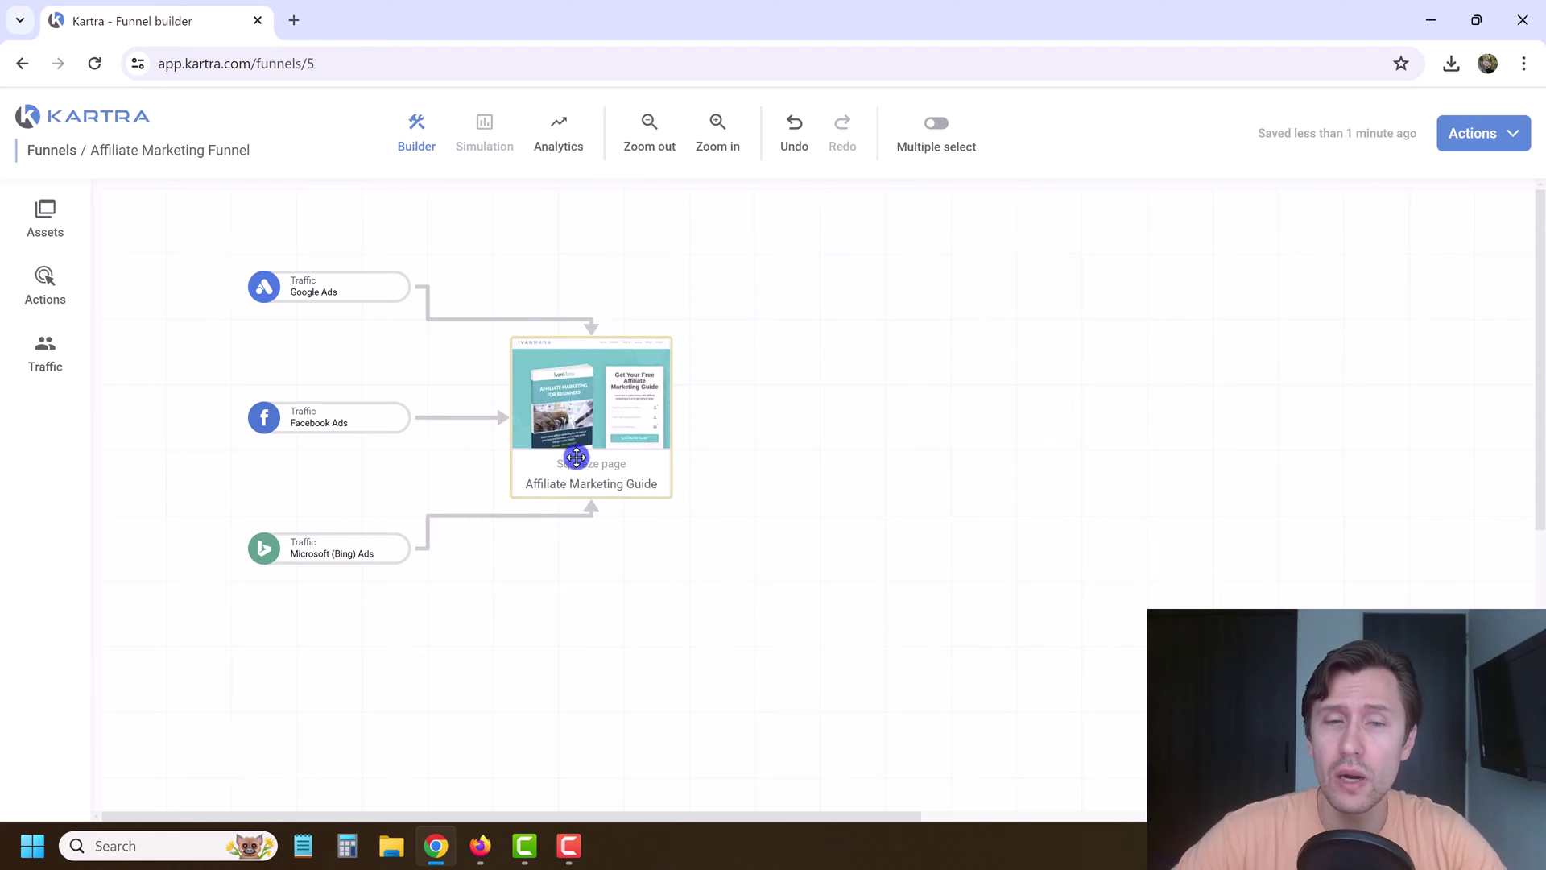
Add a Form registration action using the existing "Affiliate Marketing E-Book Form" to the right of the squeeze page, and connect the squeeze page to it.
{"action": "left_click", "coordinate": [51, 286]}
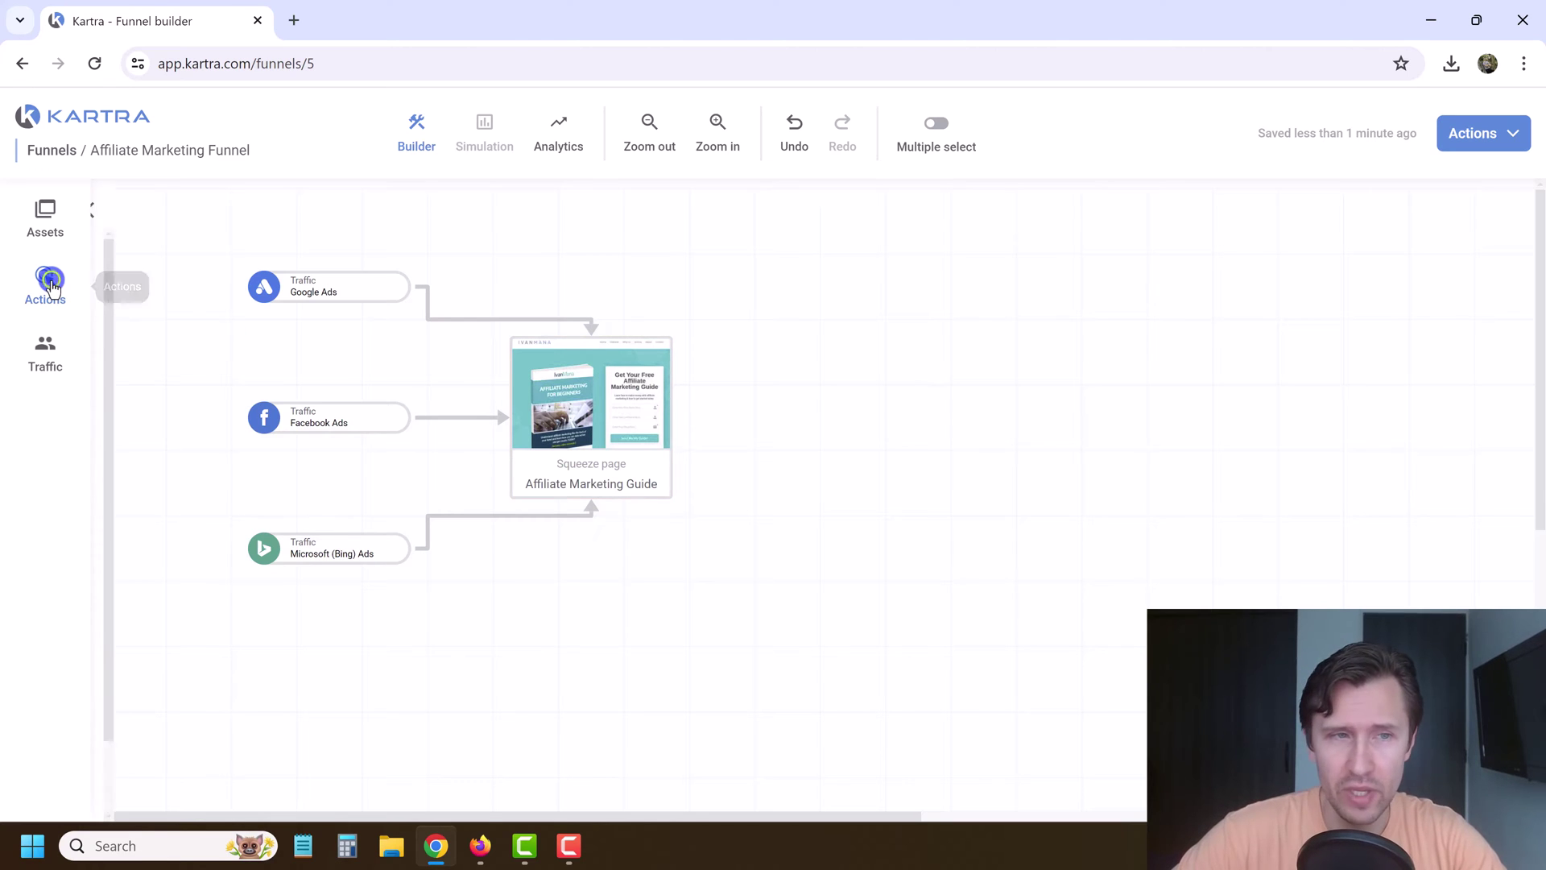
{"action": "left_click_drag", "start_coordinate": [274, 367], "coordinate": [812, 412]}
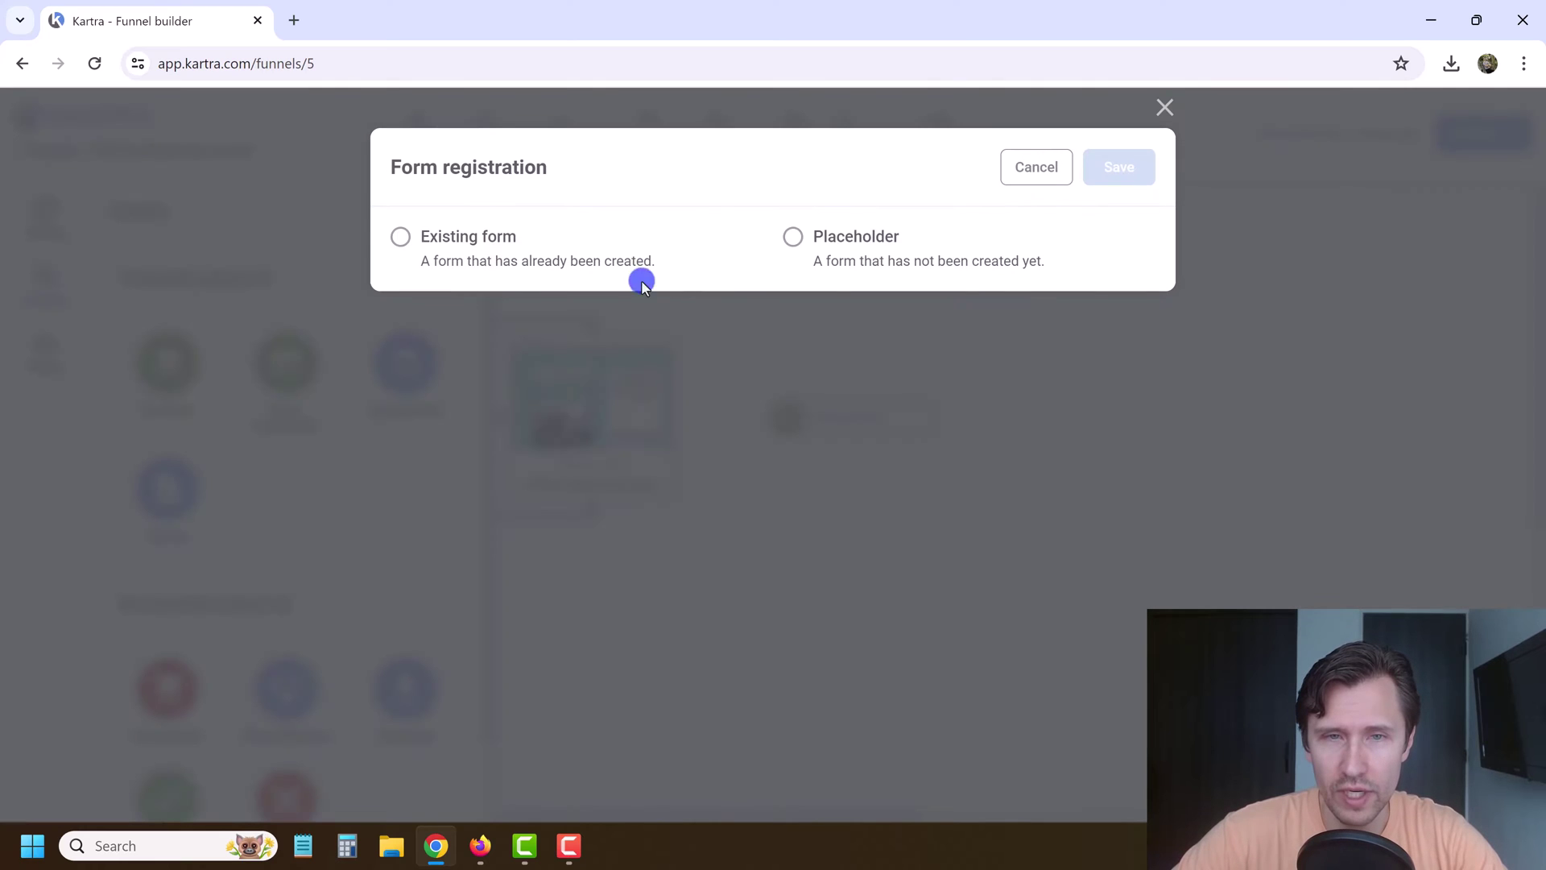
{"action": "left_click", "coordinate": [458, 232]}
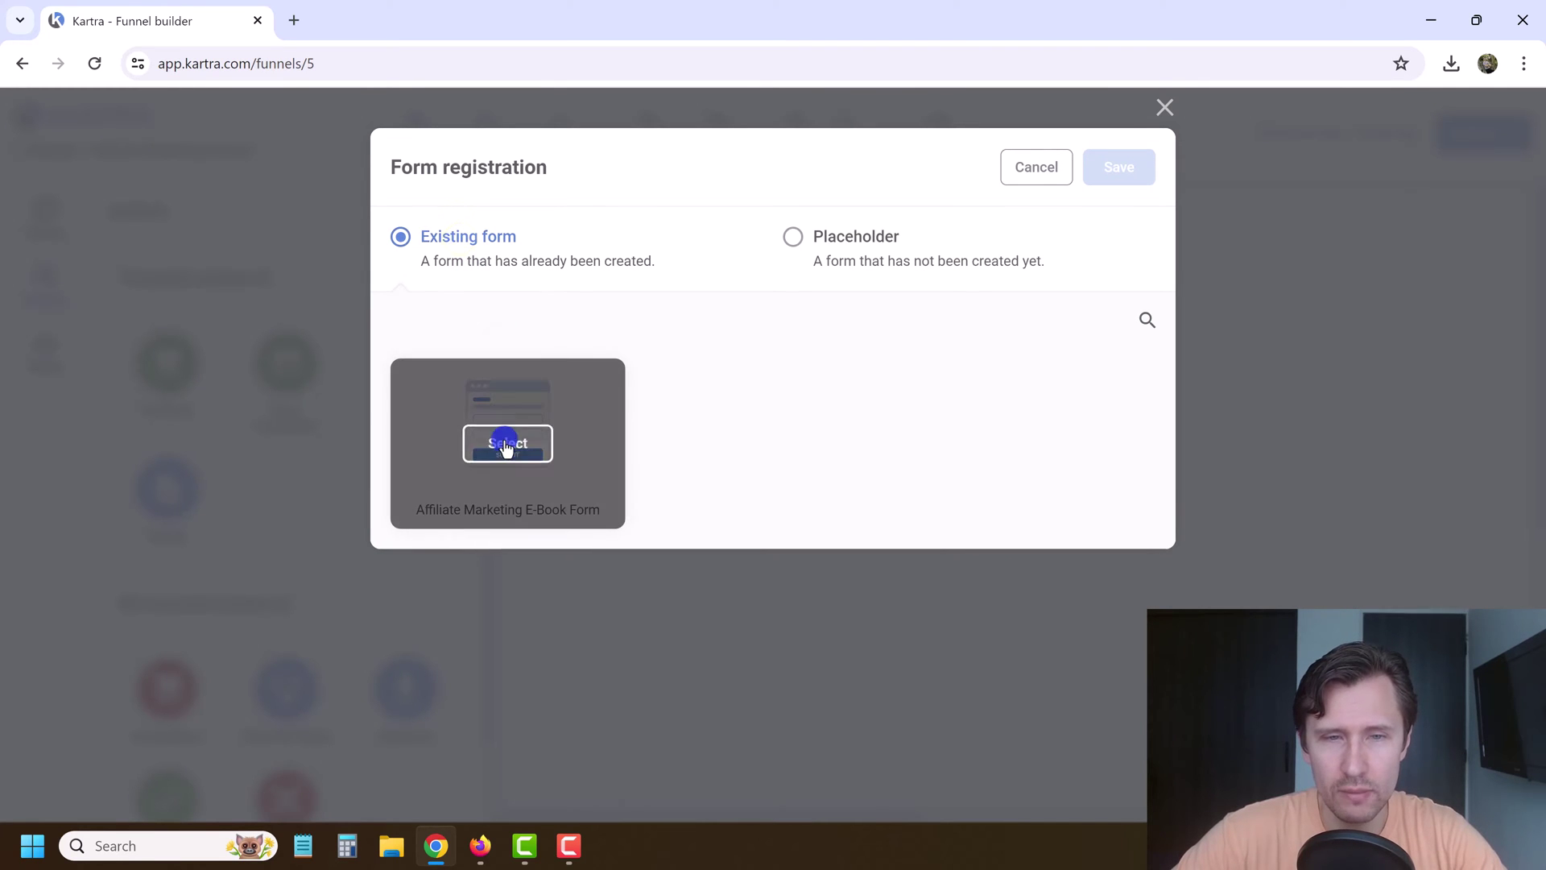
{"action": "left_click", "coordinate": [509, 442]}
{"action": "left_click", "coordinate": [1112, 169]}
{"action": "left_click", "coordinate": [851, 424]}
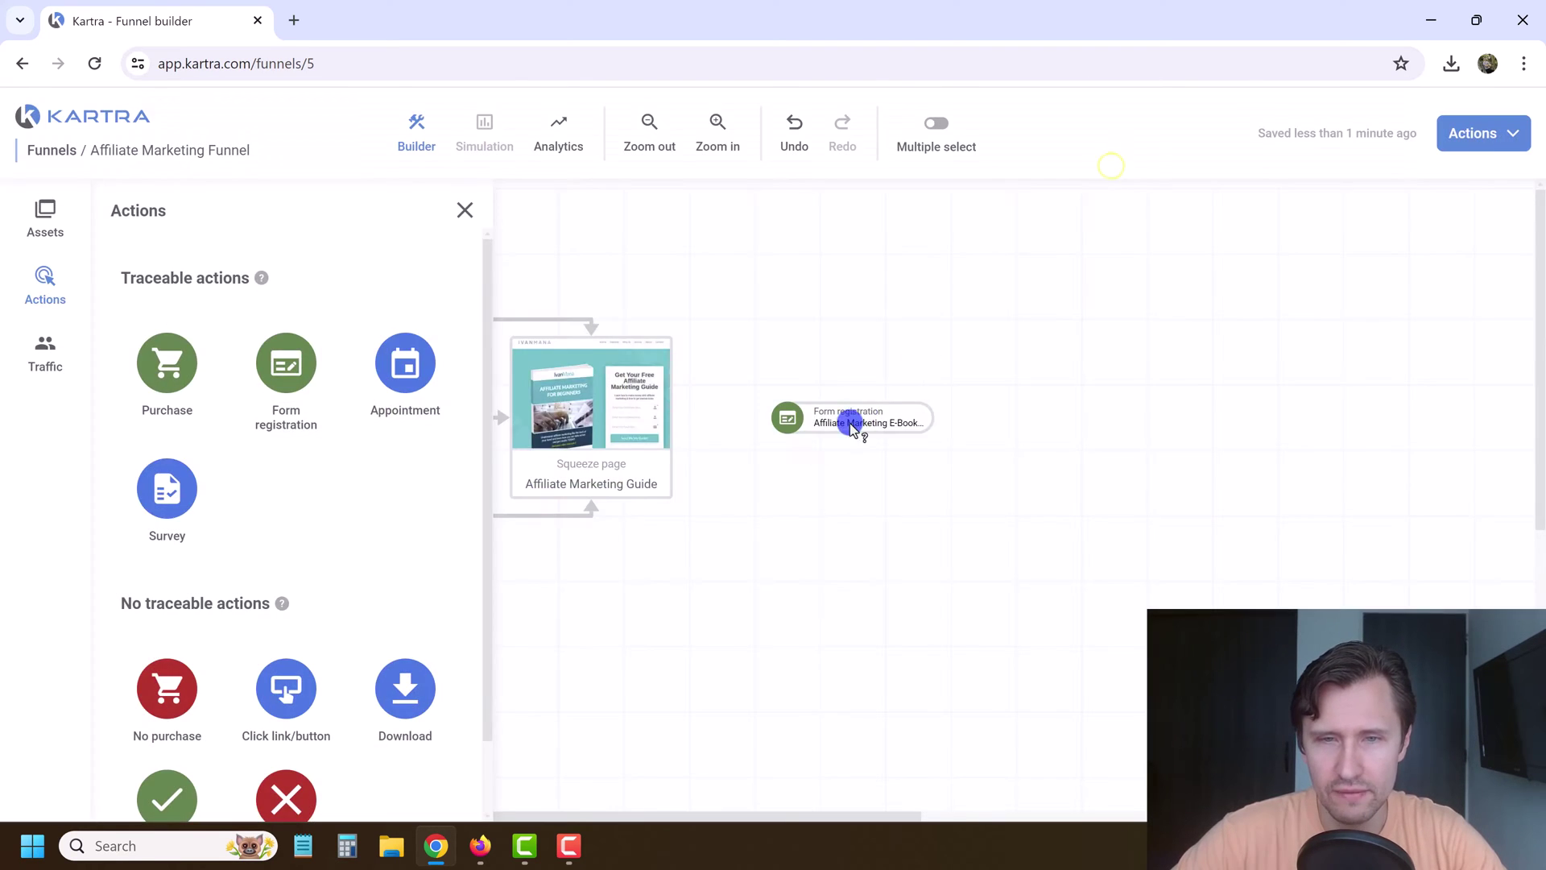
{"action": "left_click", "coordinate": [463, 217]}
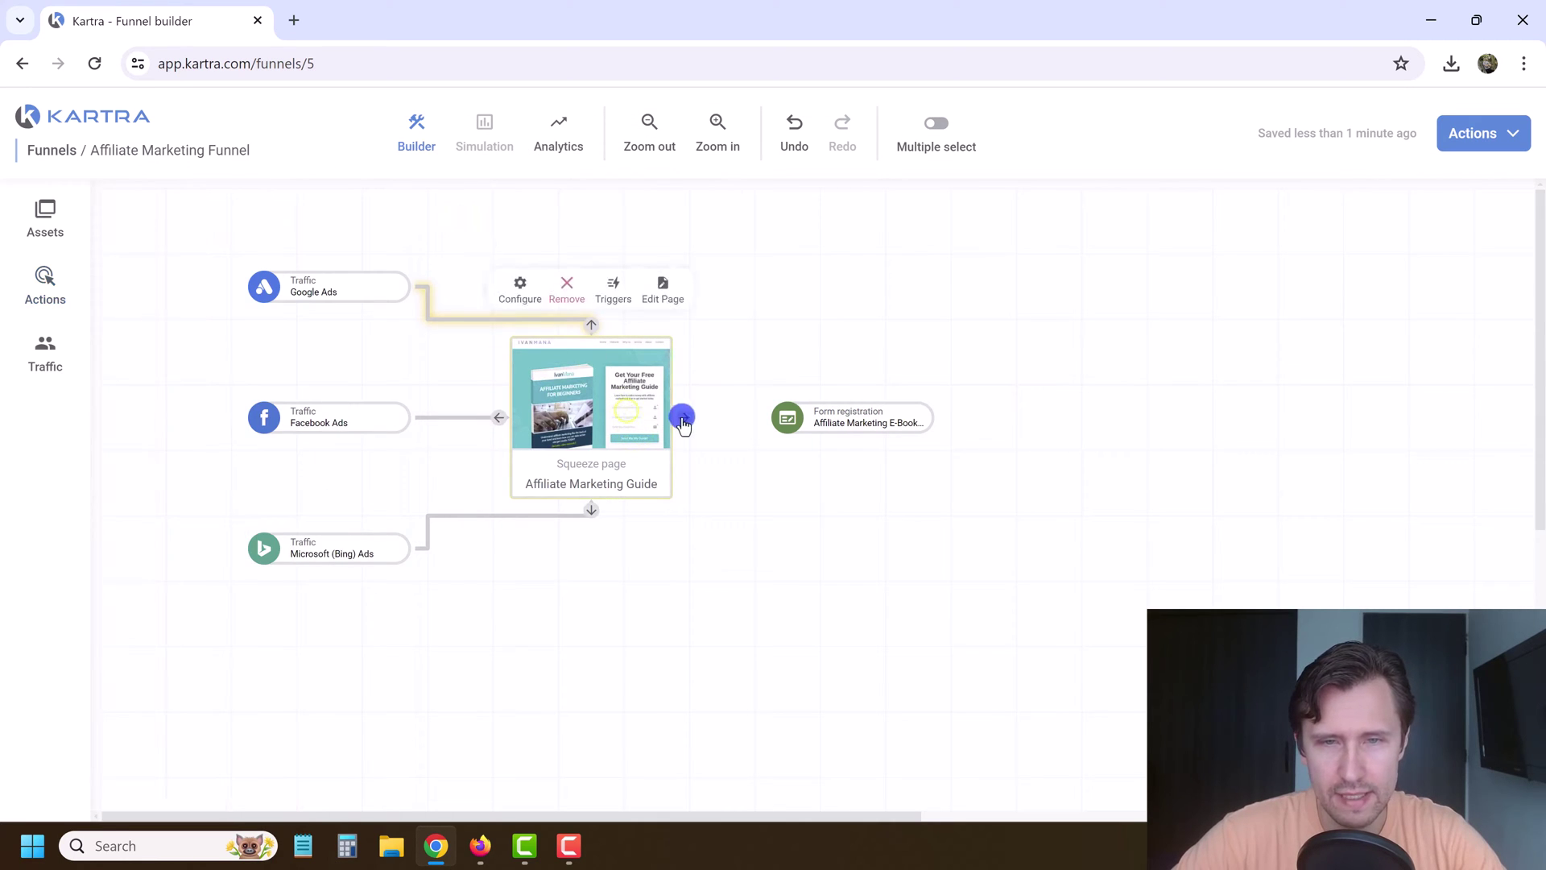
{"action": "left_click_drag", "start_coordinate": [682, 419], "coordinate": [781, 409]}
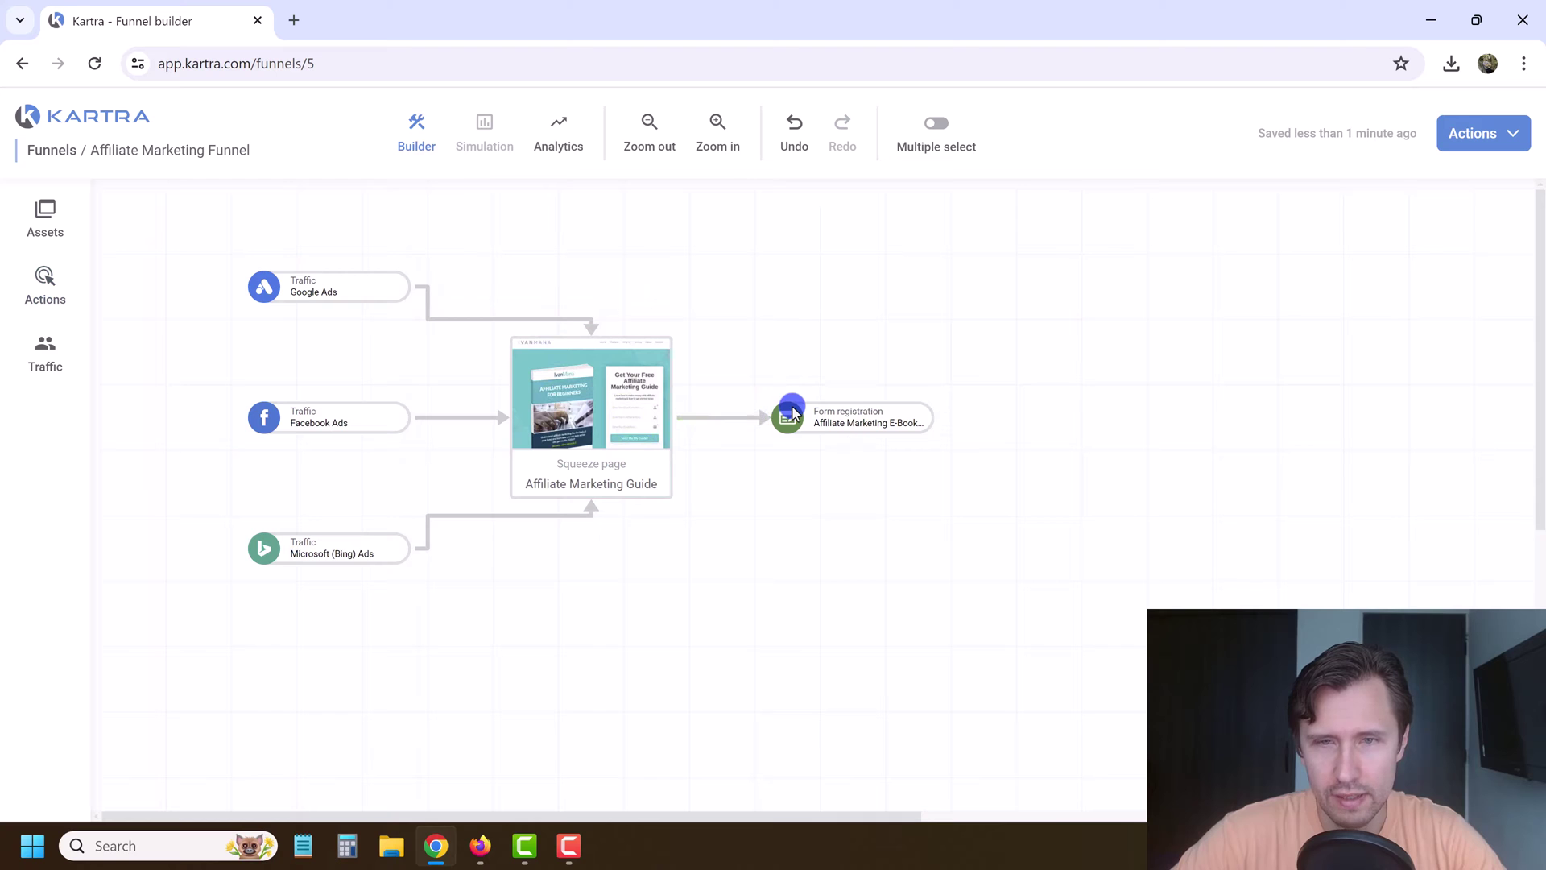
{"action": "left_click", "coordinate": [645, 128]}
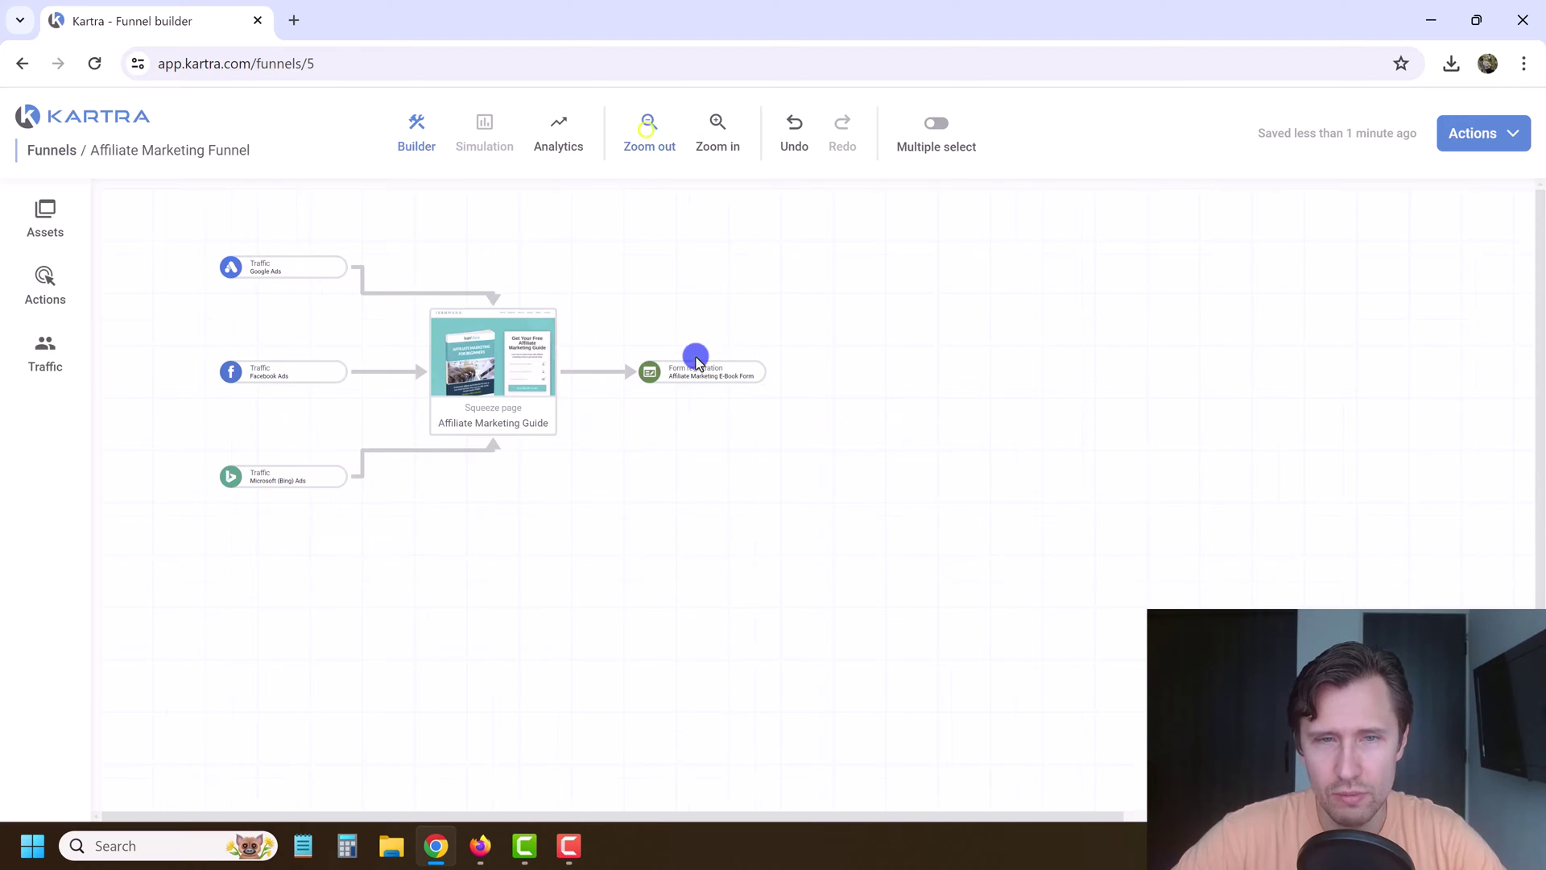
{"action": "left_click_drag", "start_coordinate": [696, 360], "coordinate": [986, 557]}
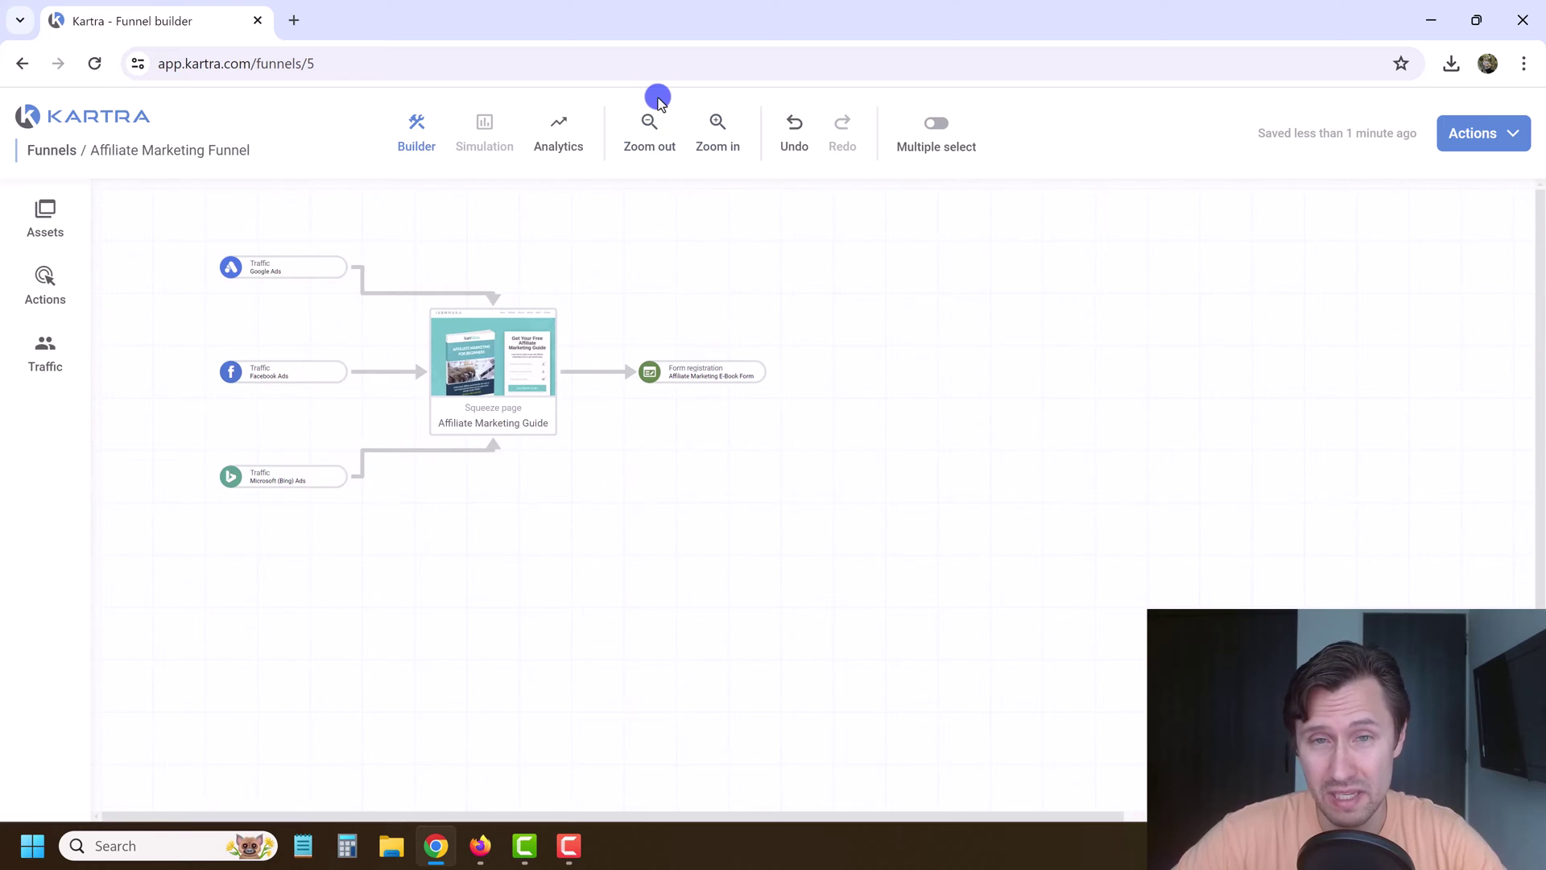
{"action": "left_click", "coordinate": [730, 143]}
Add a thank you page using the existing Kartra page "Affiliate Marketing Guide - TY Page" beside the form registration, and connect the form to it.
{"action": "left_click_drag", "start_coordinate": [895, 536], "coordinate": [687, 559]}
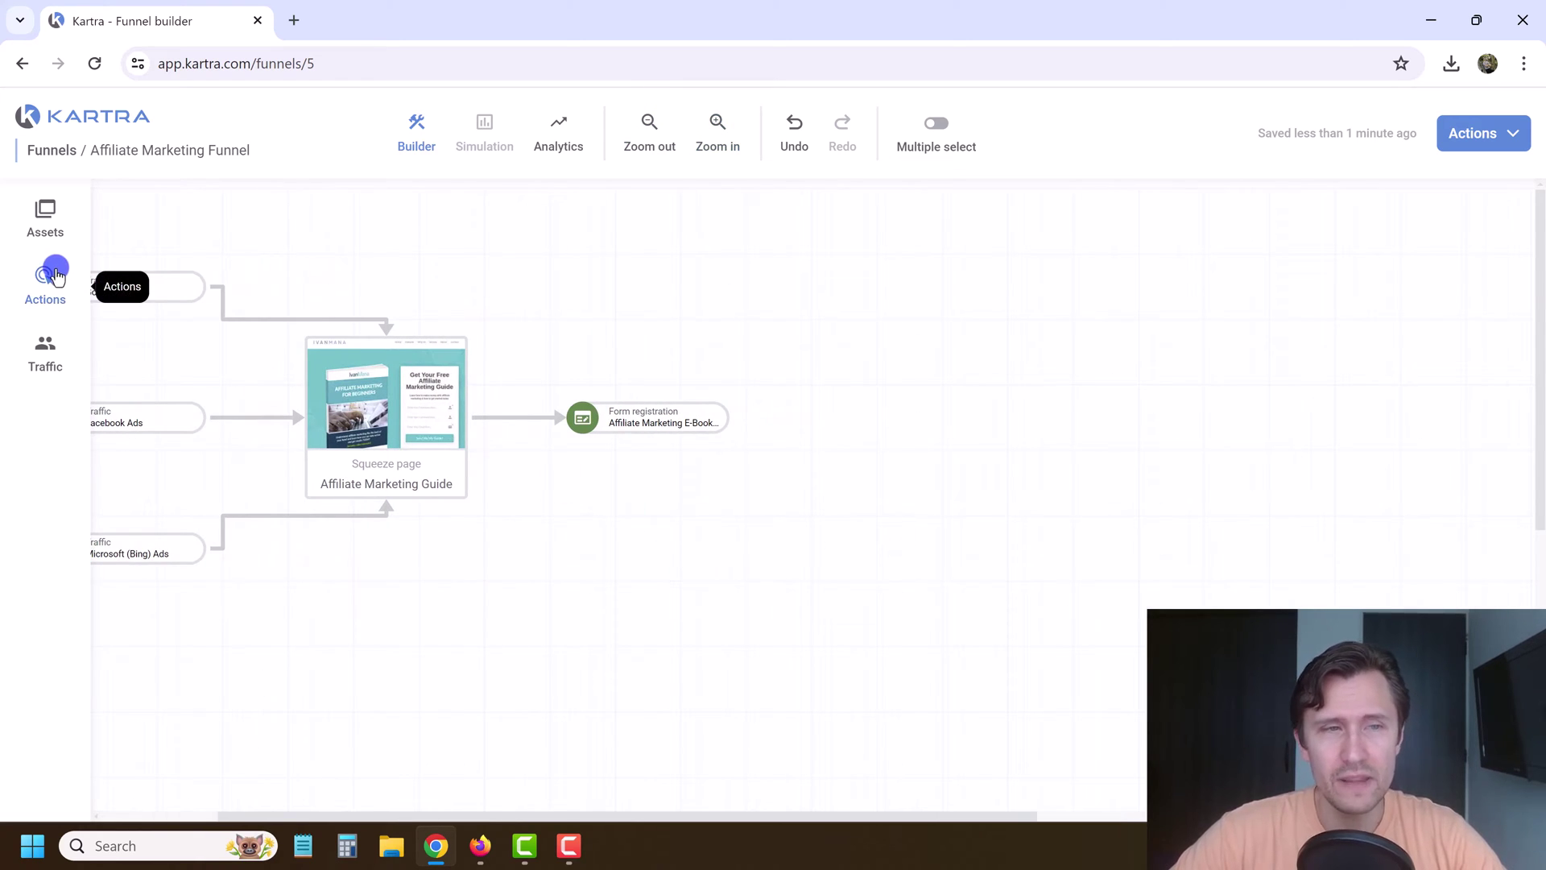
{"action": "left_click", "coordinate": [46, 211]}
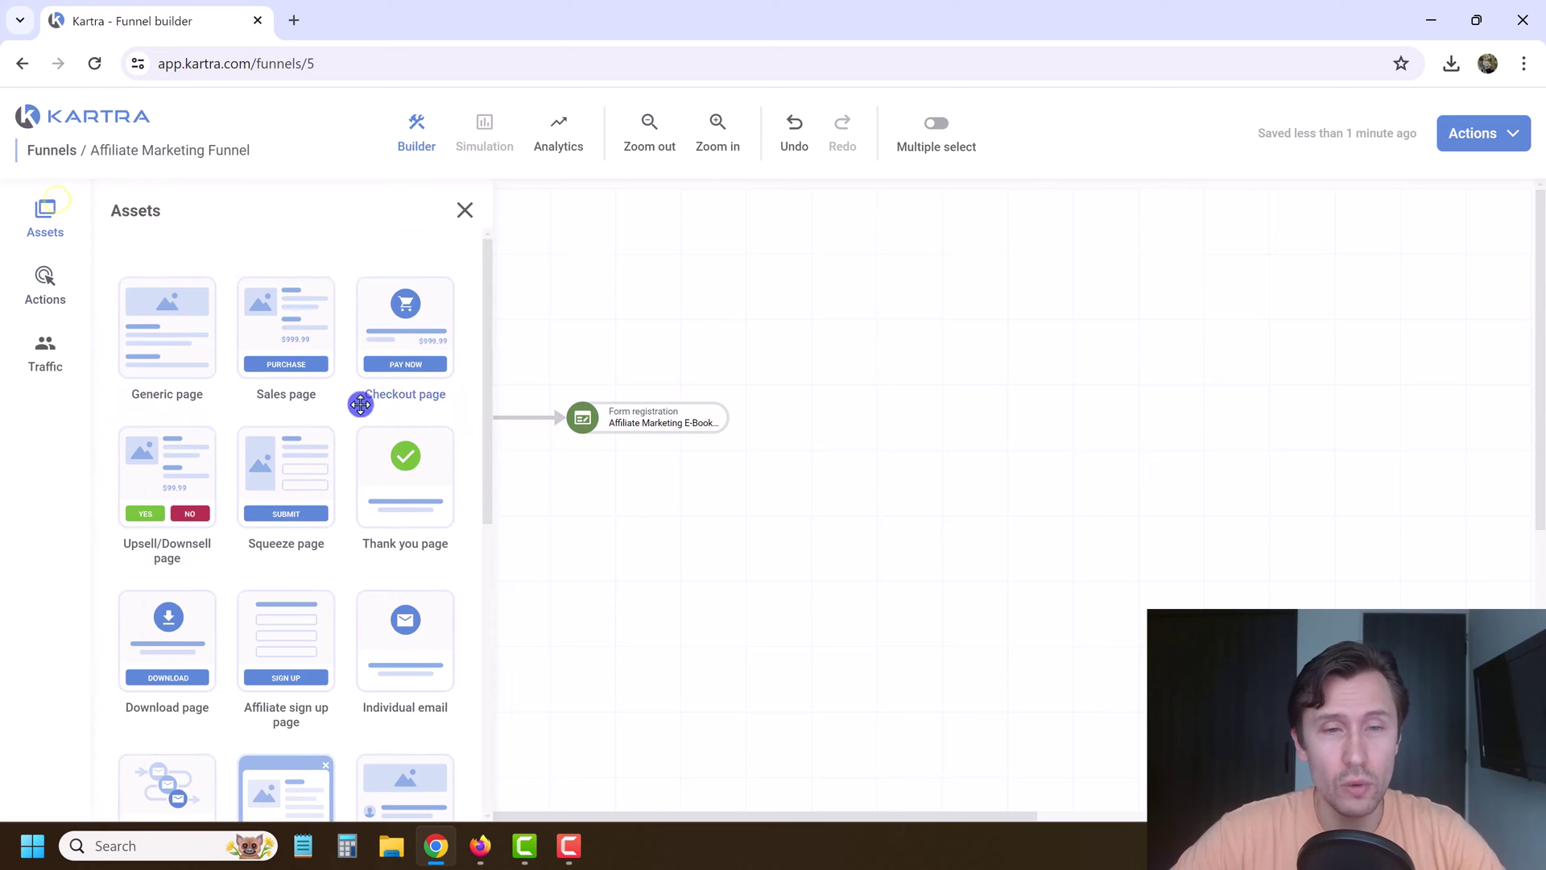
{"action": "left_click_drag", "start_coordinate": [591, 433], "coordinate": [900, 419]}
{"action": "left_click", "coordinate": [449, 234]}
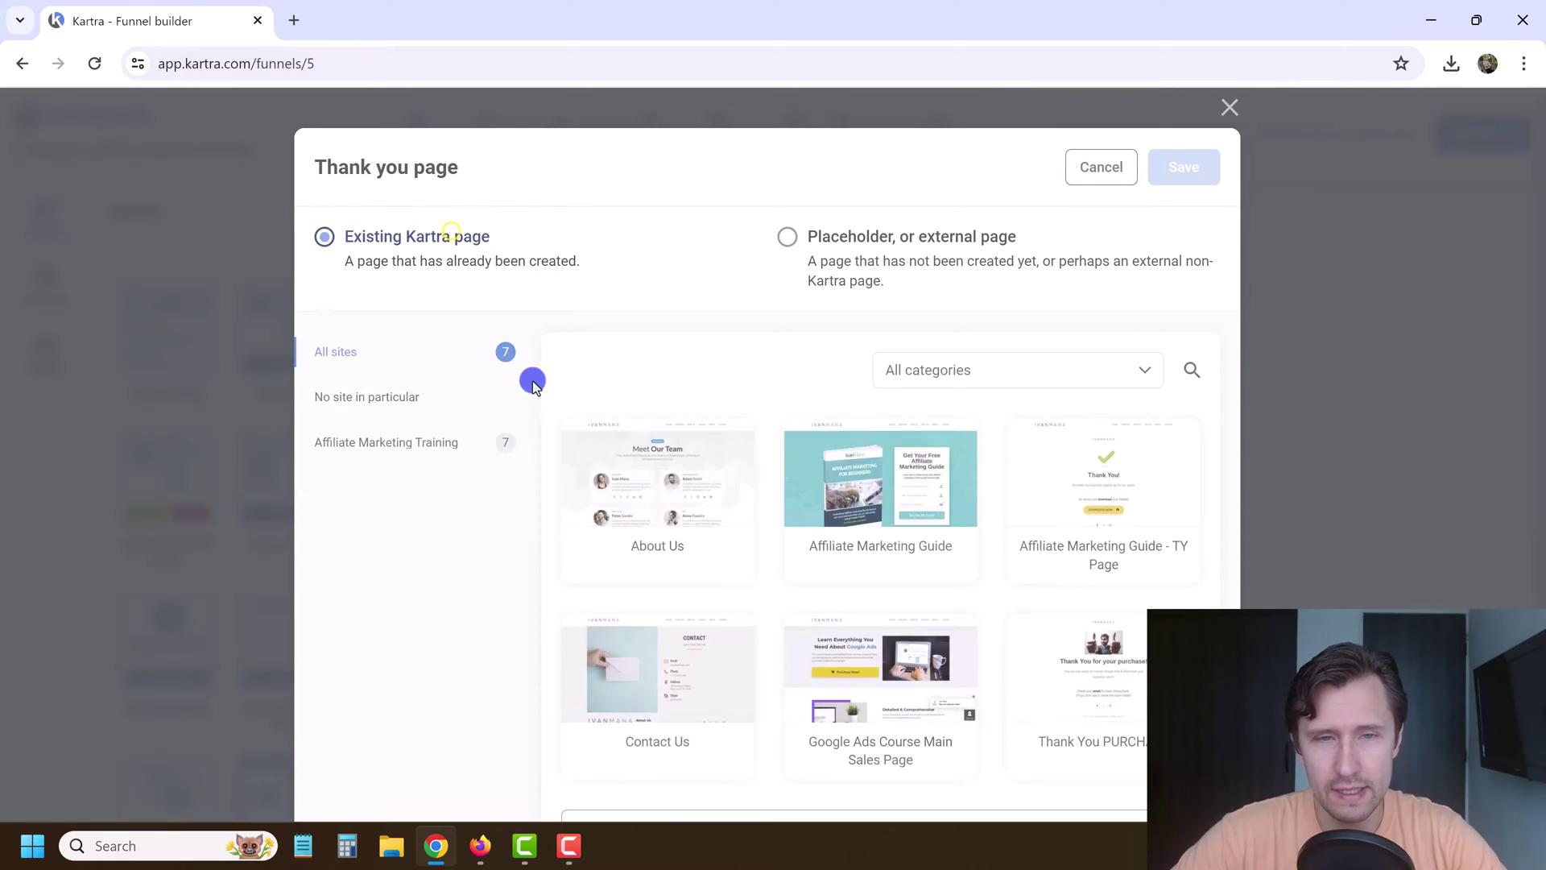
{"action": "scroll", "coordinate": [847, 574], "scroll_direction": "down", "scroll_amount": 1}
{"action": "scroll", "coordinate": [847, 574], "scroll_direction": "down", "scroll_amount": 1}
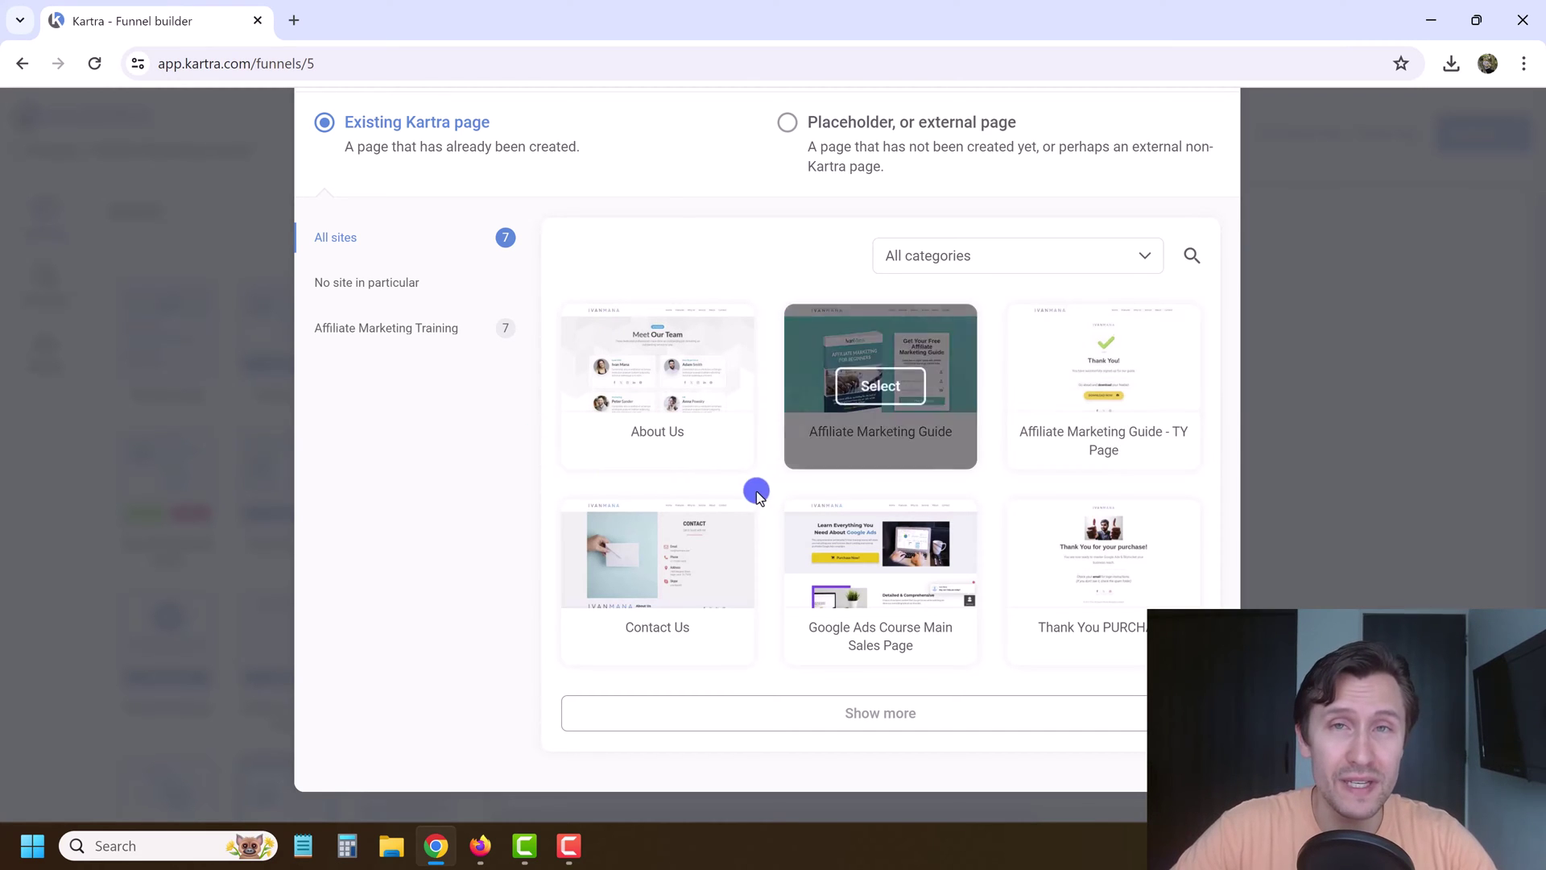
{"action": "mouse_move", "coordinate": [877, 435]}
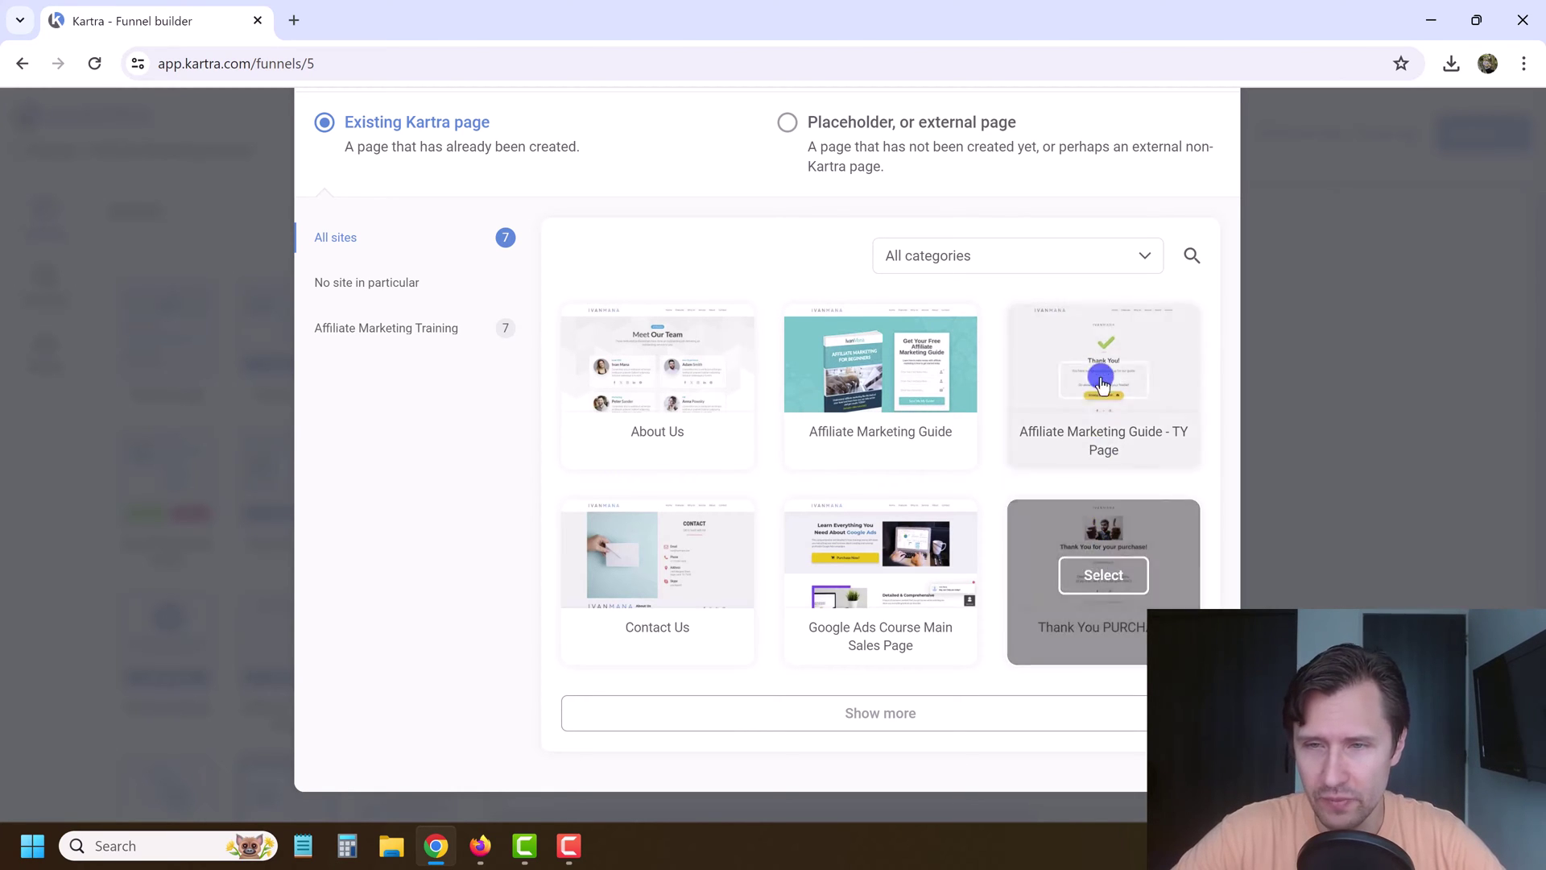
{"action": "mouse_move", "coordinate": [1097, 380]}
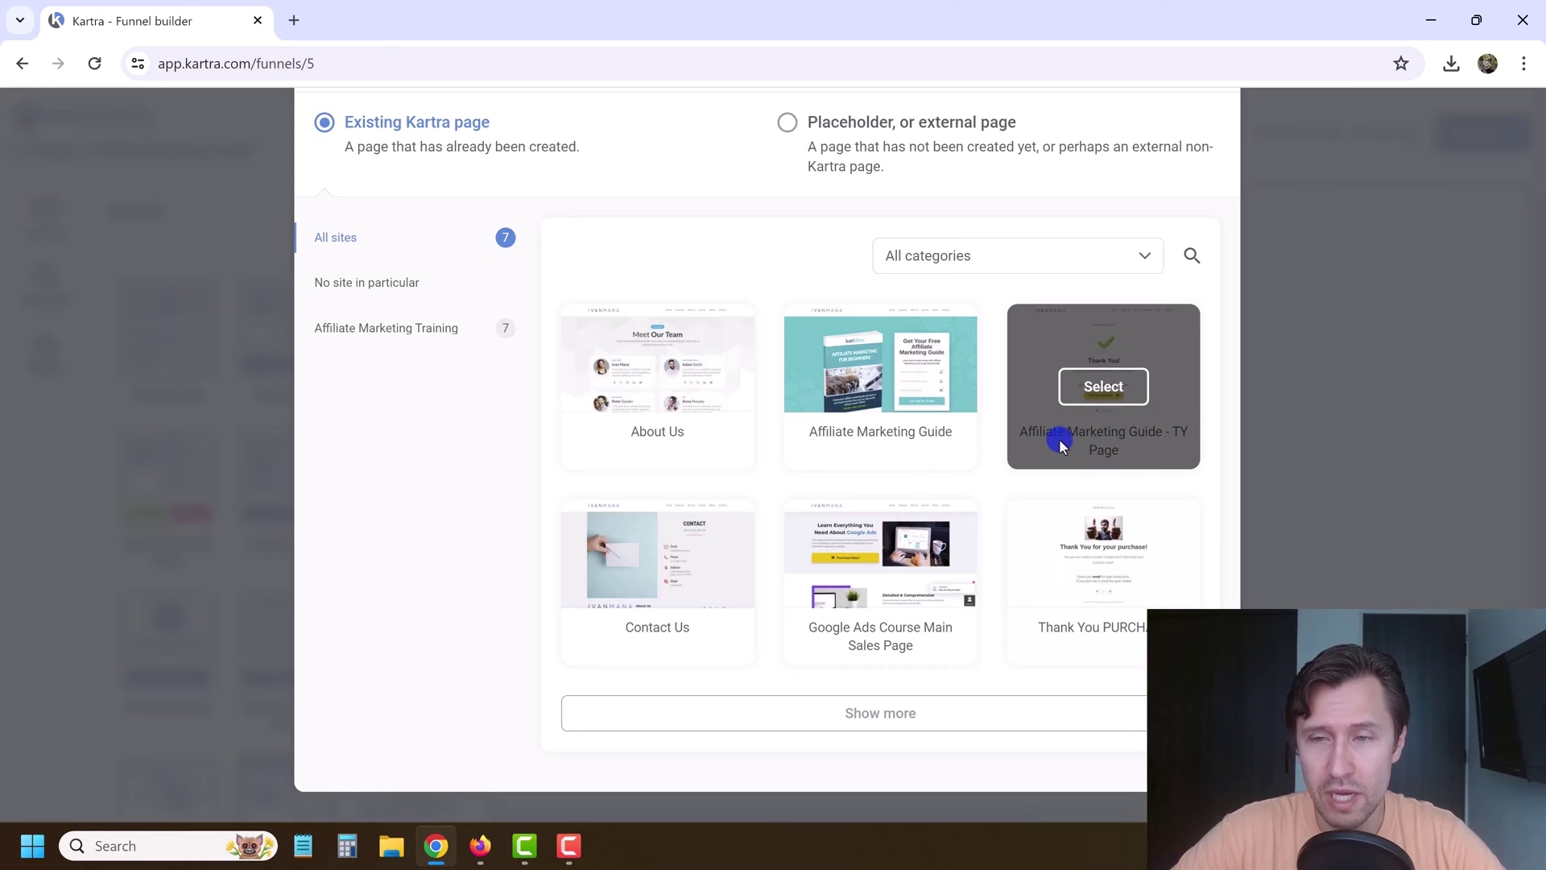
{"action": "mouse_move", "coordinate": [1101, 611]}
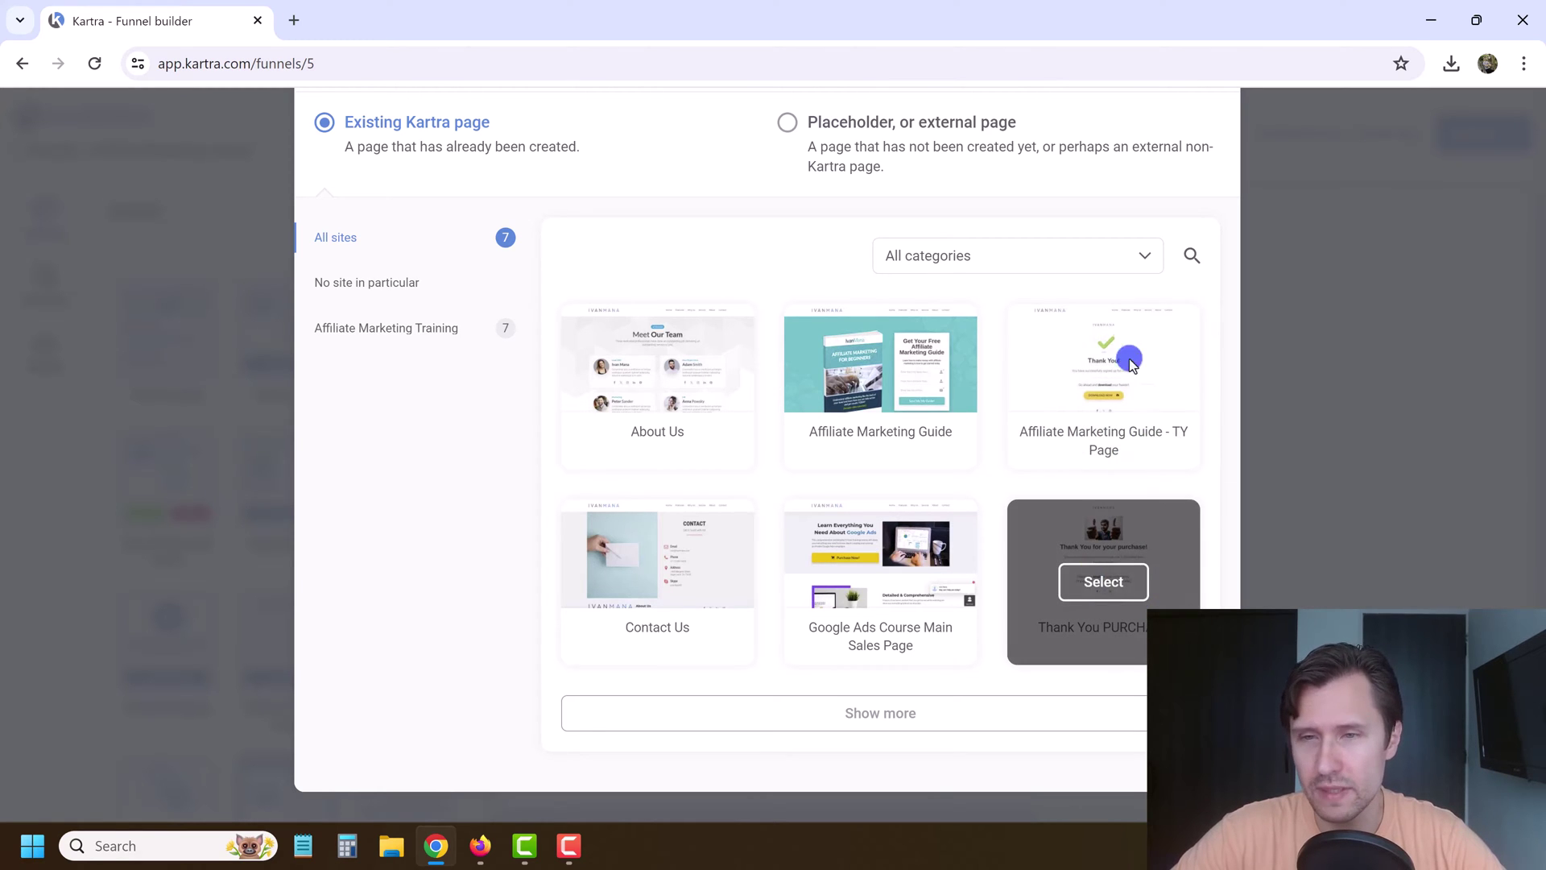
{"action": "left_click", "coordinate": [1093, 385]}
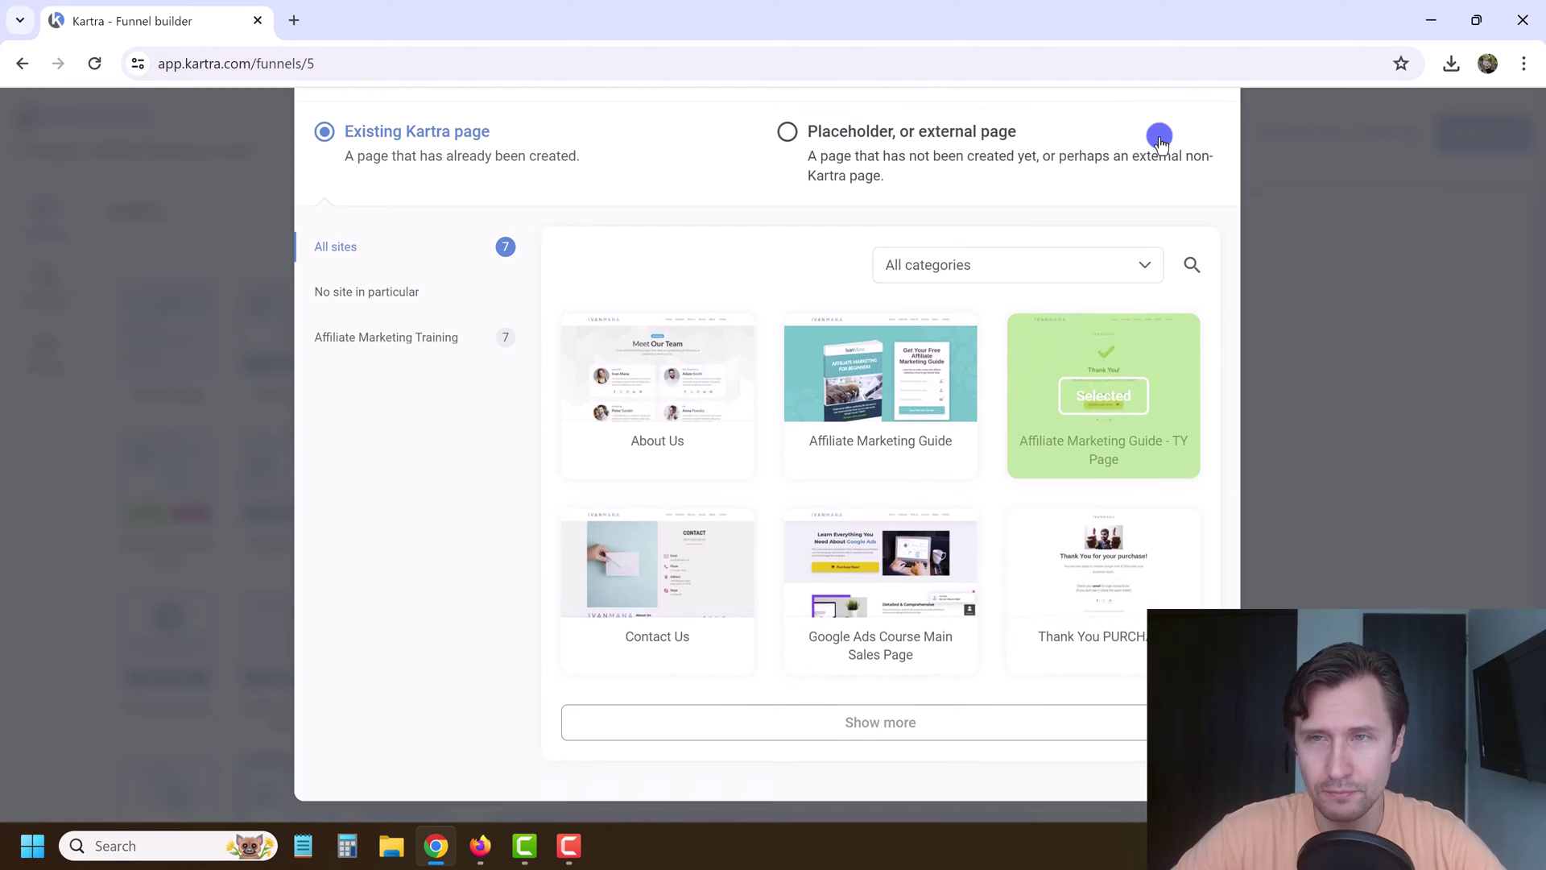
{"action": "scroll", "coordinate": [1159, 134], "scroll_direction": "up", "scroll_amount": 2}
{"action": "left_click", "coordinate": [1176, 167]}
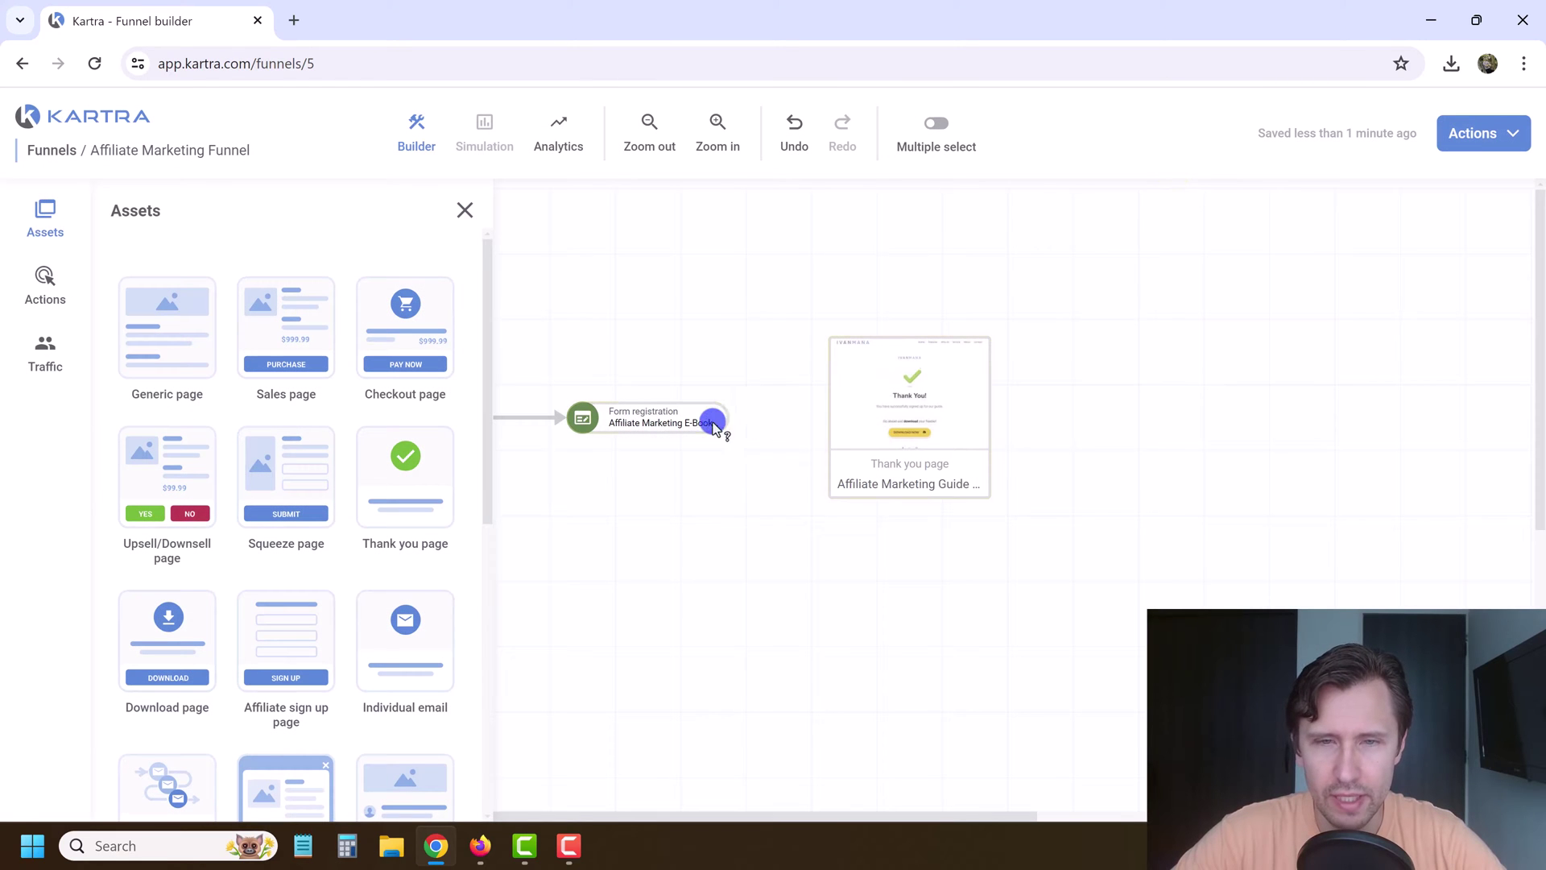
{"action": "left_click_drag", "start_coordinate": [735, 421], "coordinate": [816, 418]}
{"action": "left_click", "coordinate": [463, 213]}
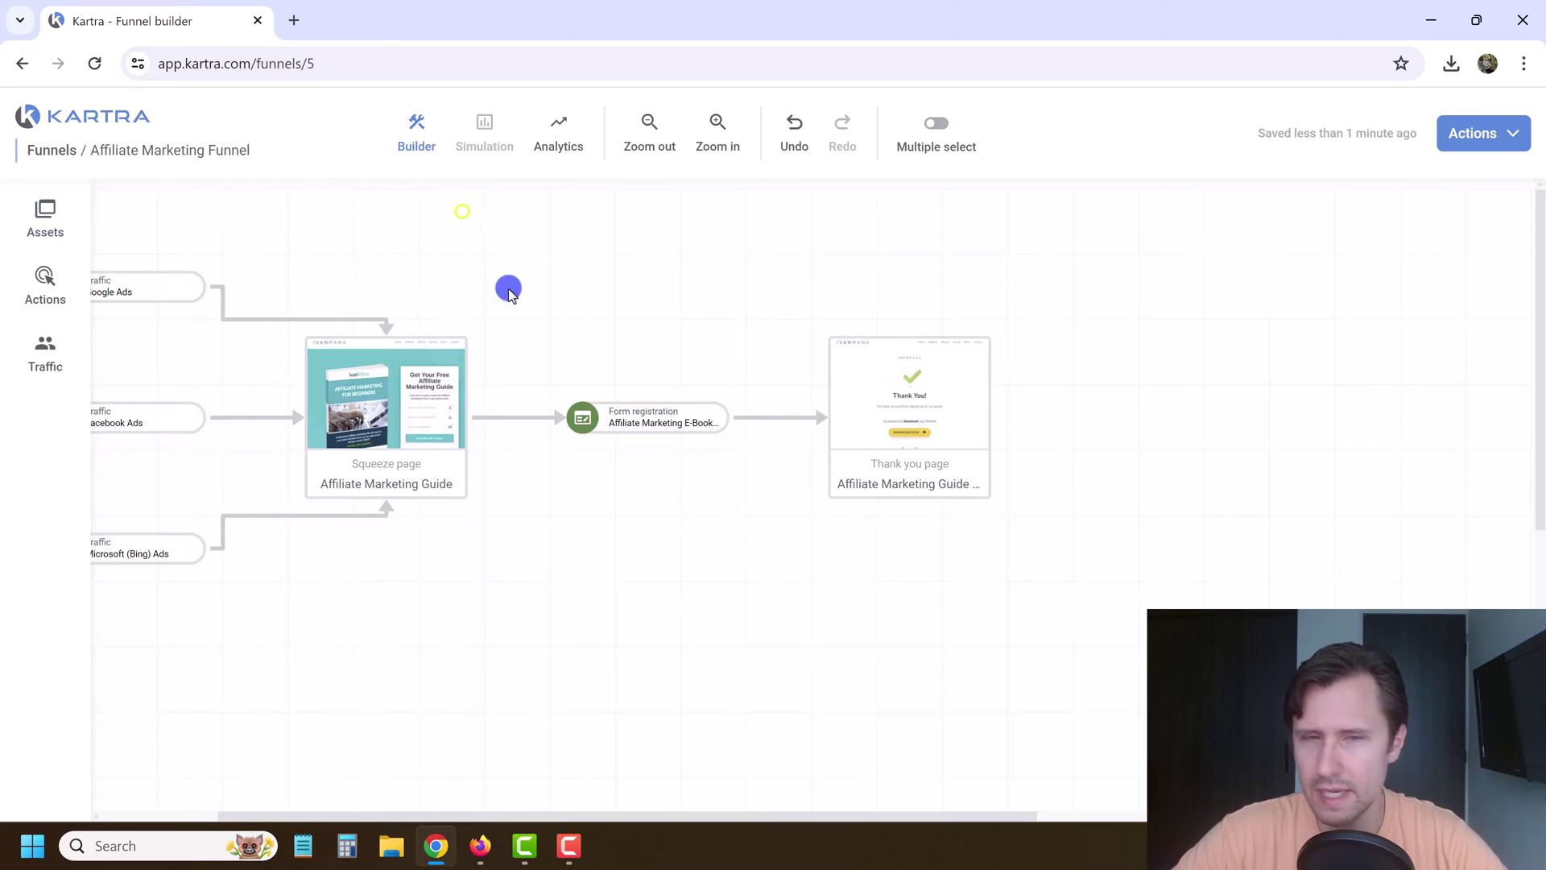
{"action": "left_click_drag", "start_coordinate": [590, 620], "coordinate": [739, 632]}
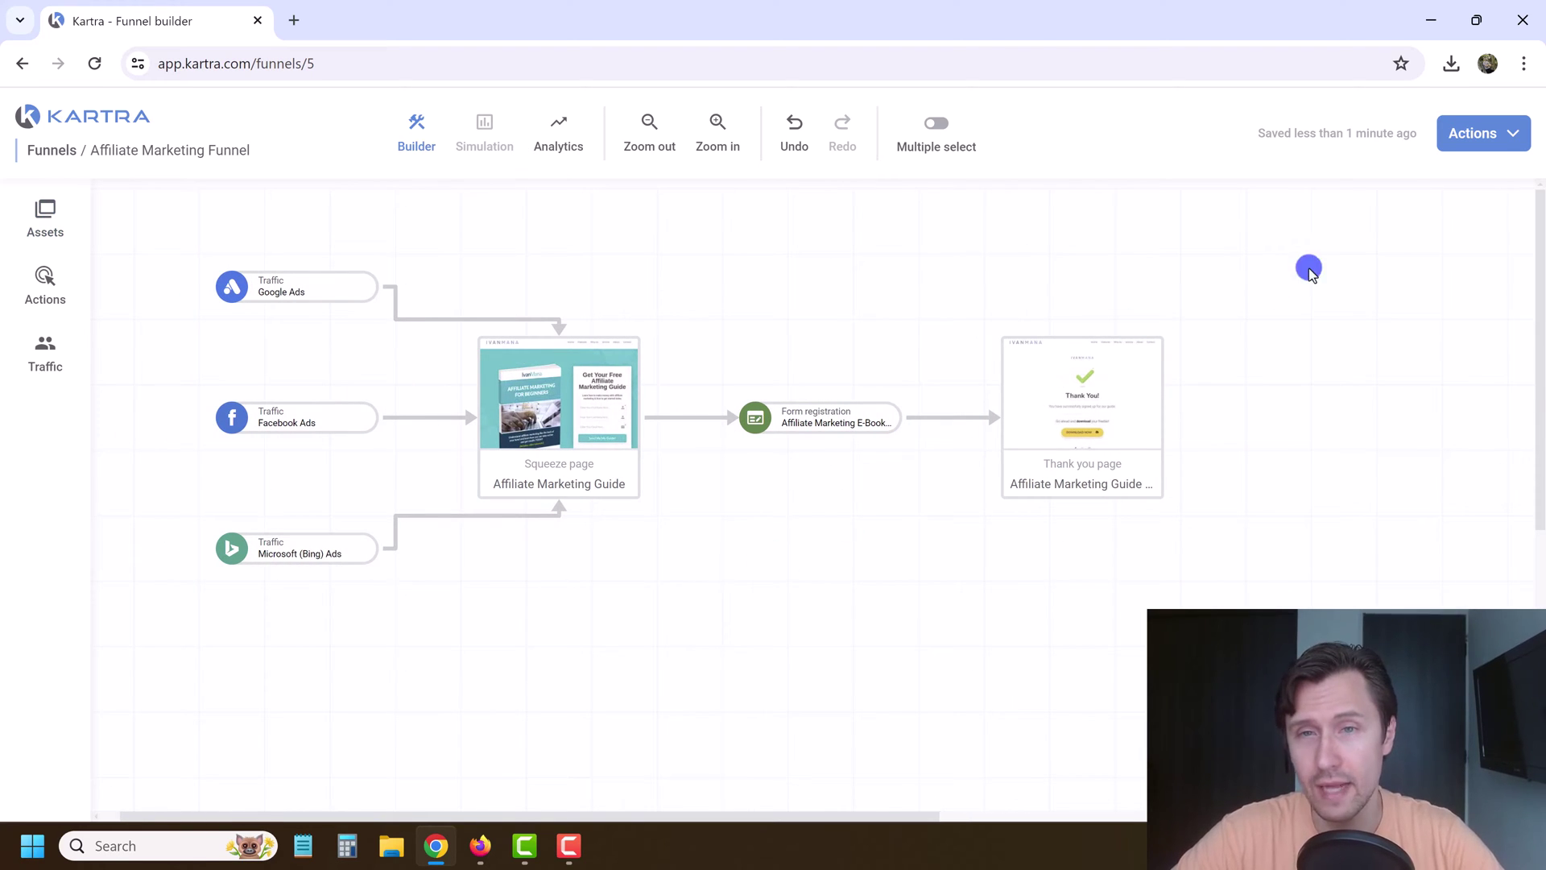
{"action": "left_click", "coordinate": [1495, 164]}
{"action": "left_click", "coordinate": [1446, 176]}
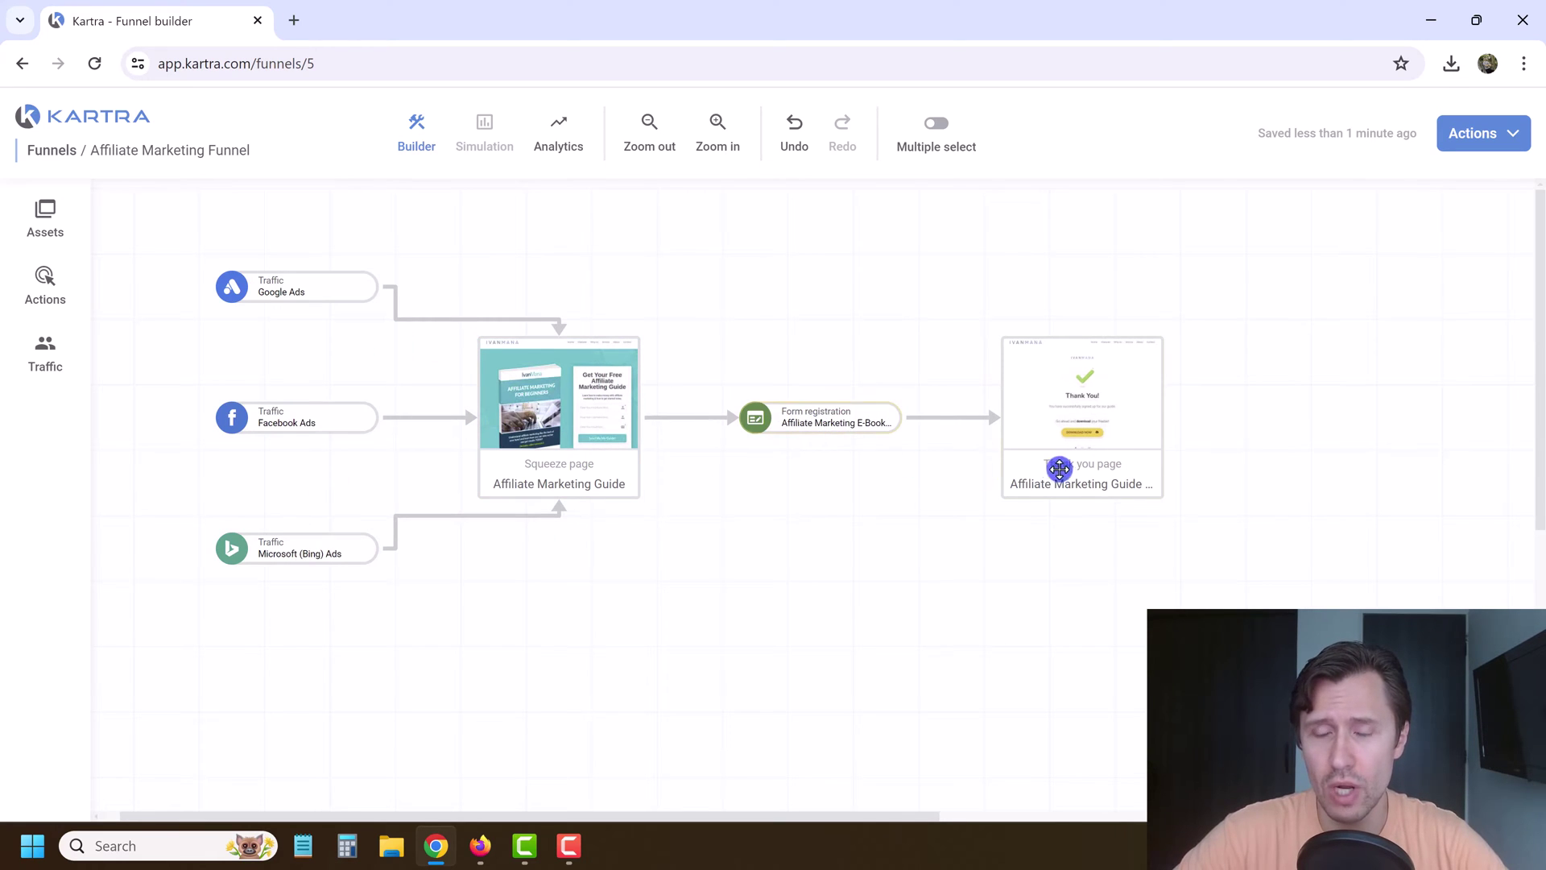
Add a Click link/button action to the right of the thank you page with the description "Affiliate Marketing Guide".
{"action": "left_click_drag", "start_coordinate": [1374, 438], "coordinate": [918, 476]}
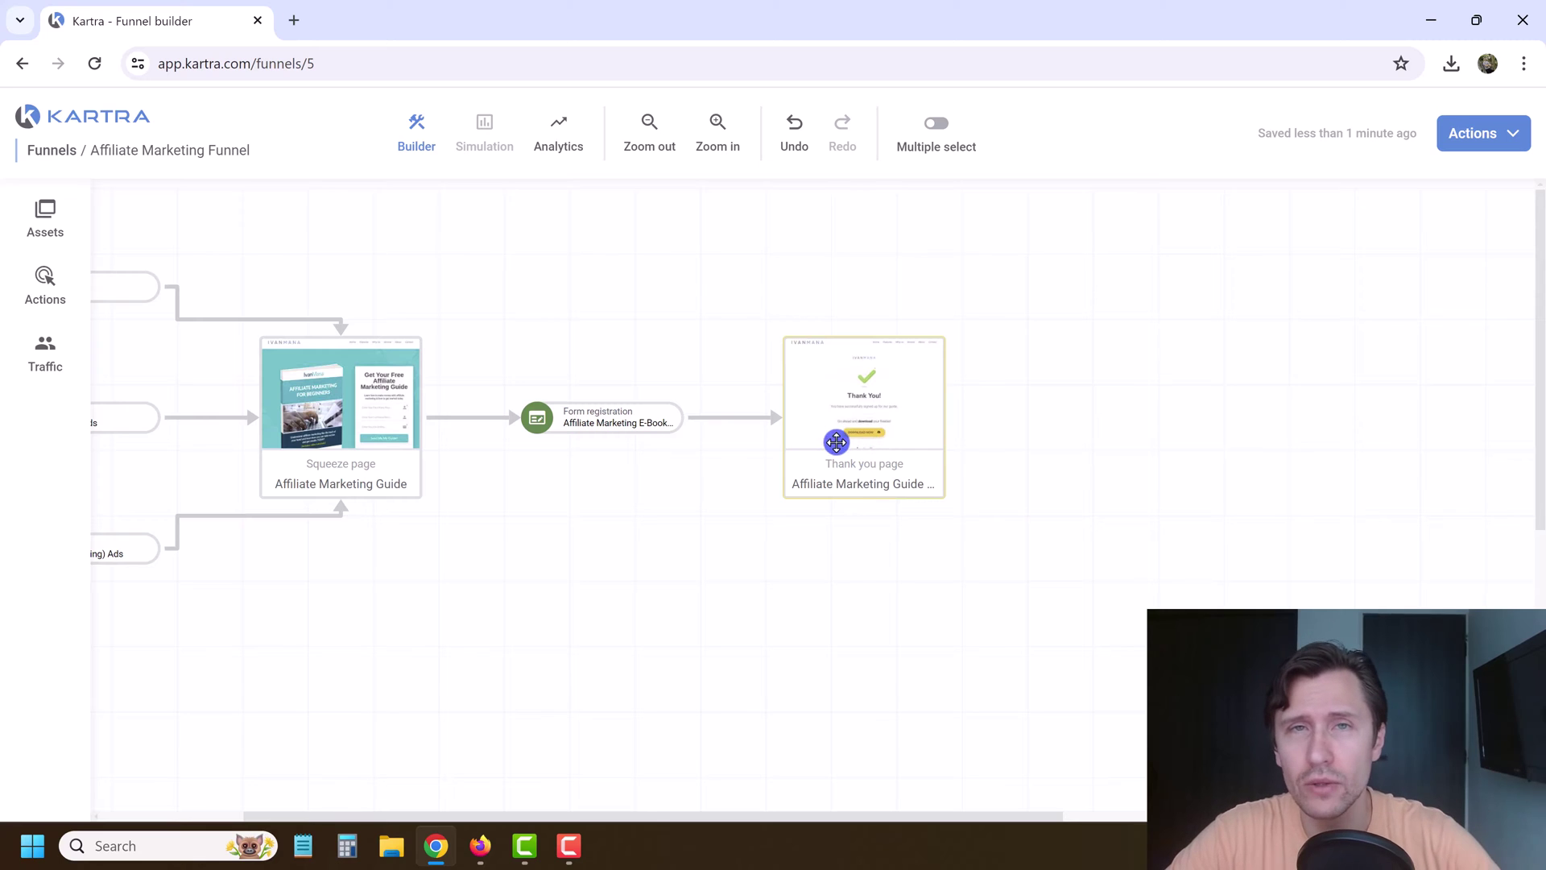
{"action": "left_click", "coordinate": [48, 279]}
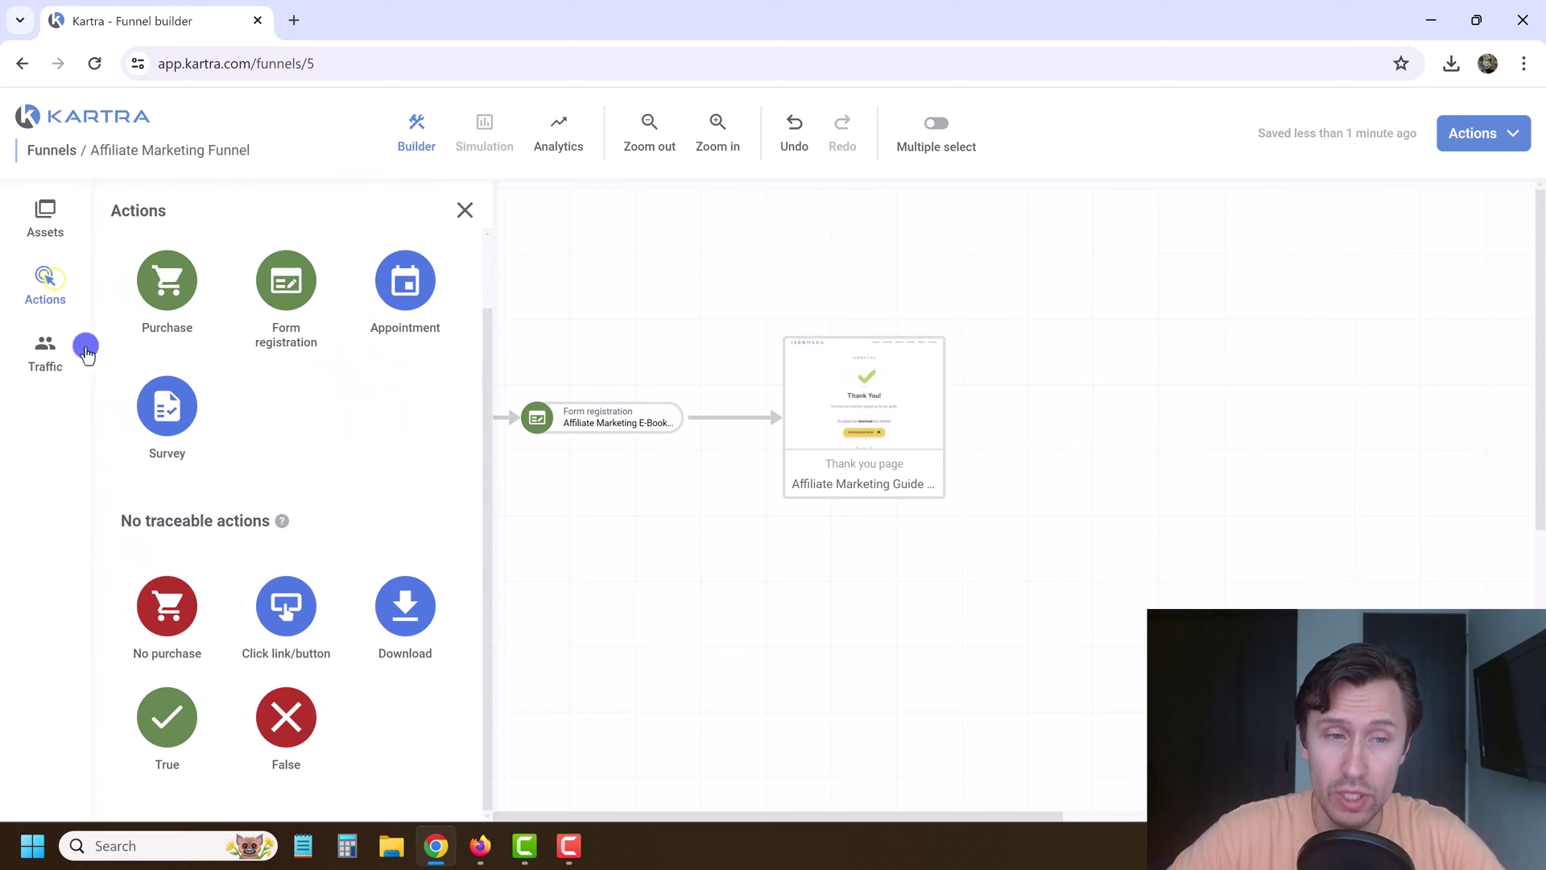
{"action": "left_click_drag", "start_coordinate": [342, 569], "coordinate": [1130, 423]}
{"action": "left_click", "coordinate": [605, 282]}
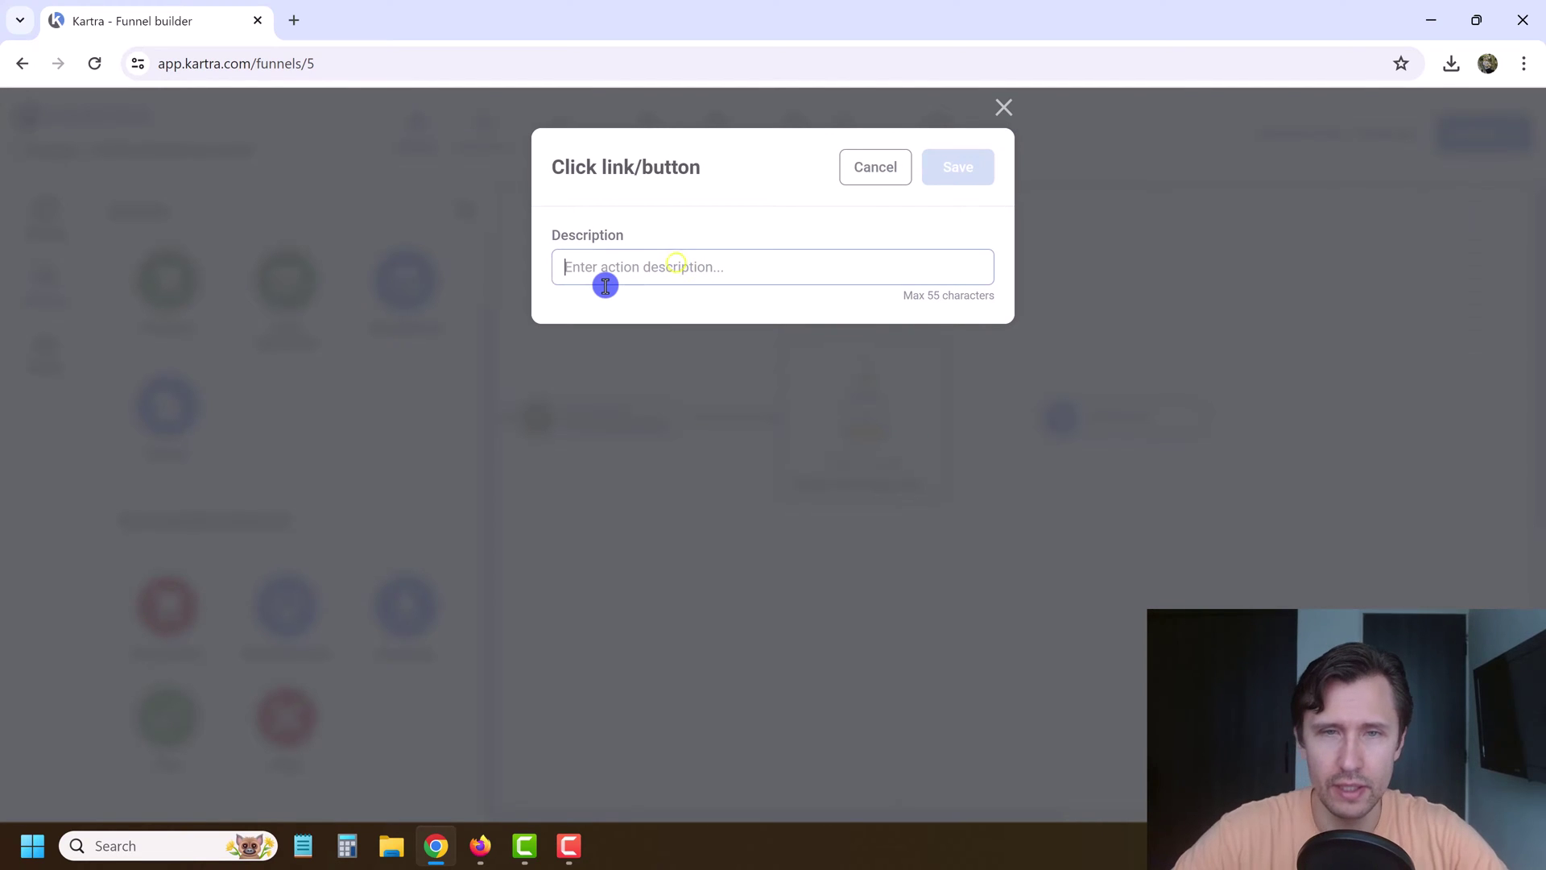
{"action": "type", "text": "Bu"}
{"action": "key", "text": "BackSpace"}
{"action": "key", "text": "BackSpace"}
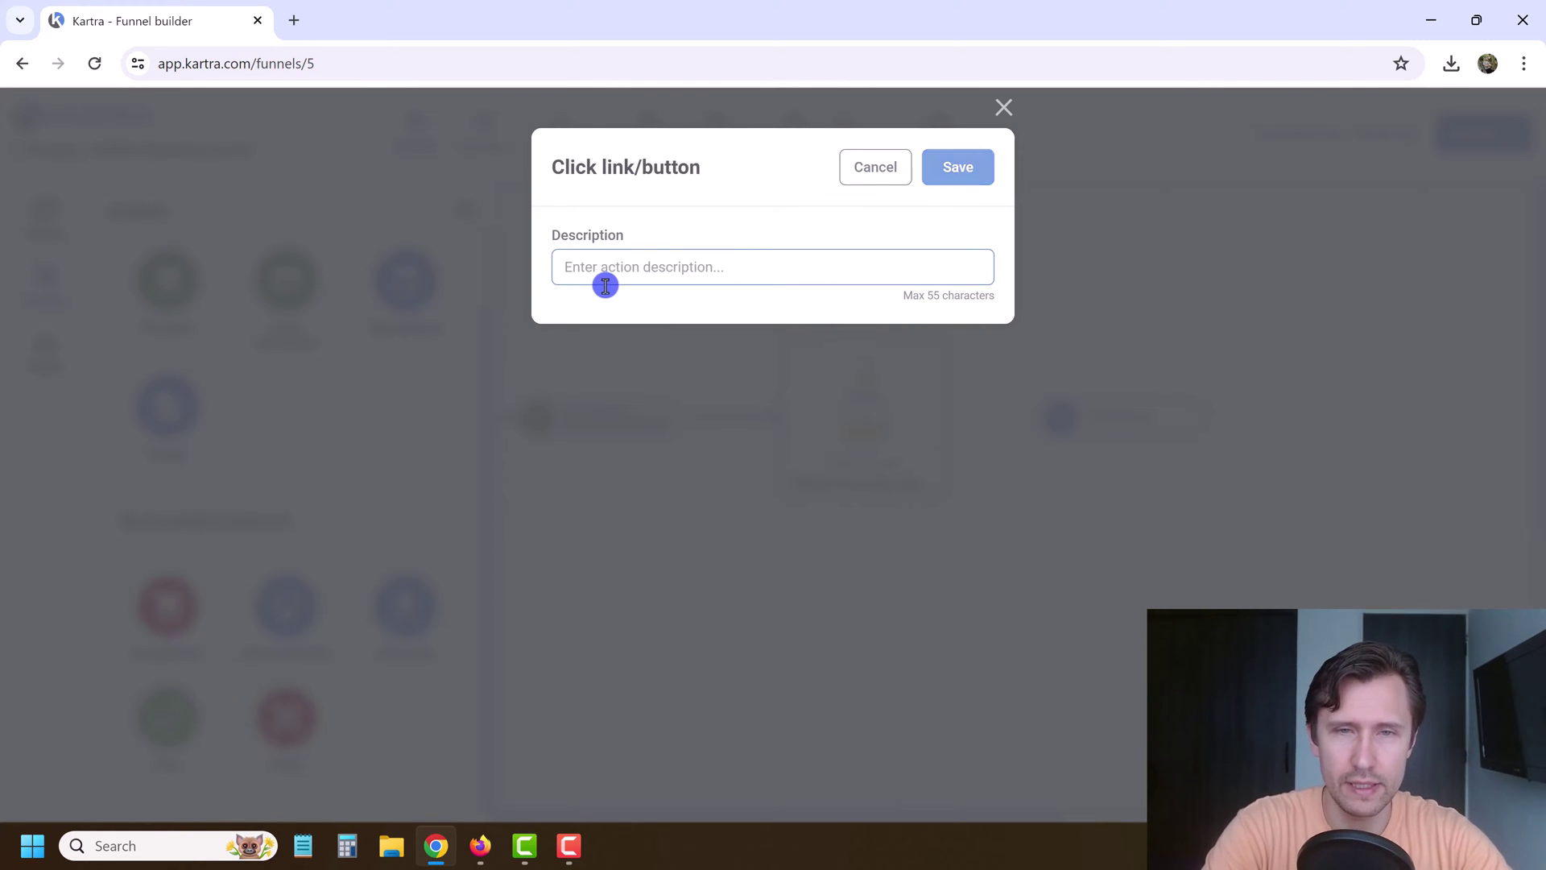
{"action": "type", "text": "Affiliate Marketing Guide"}
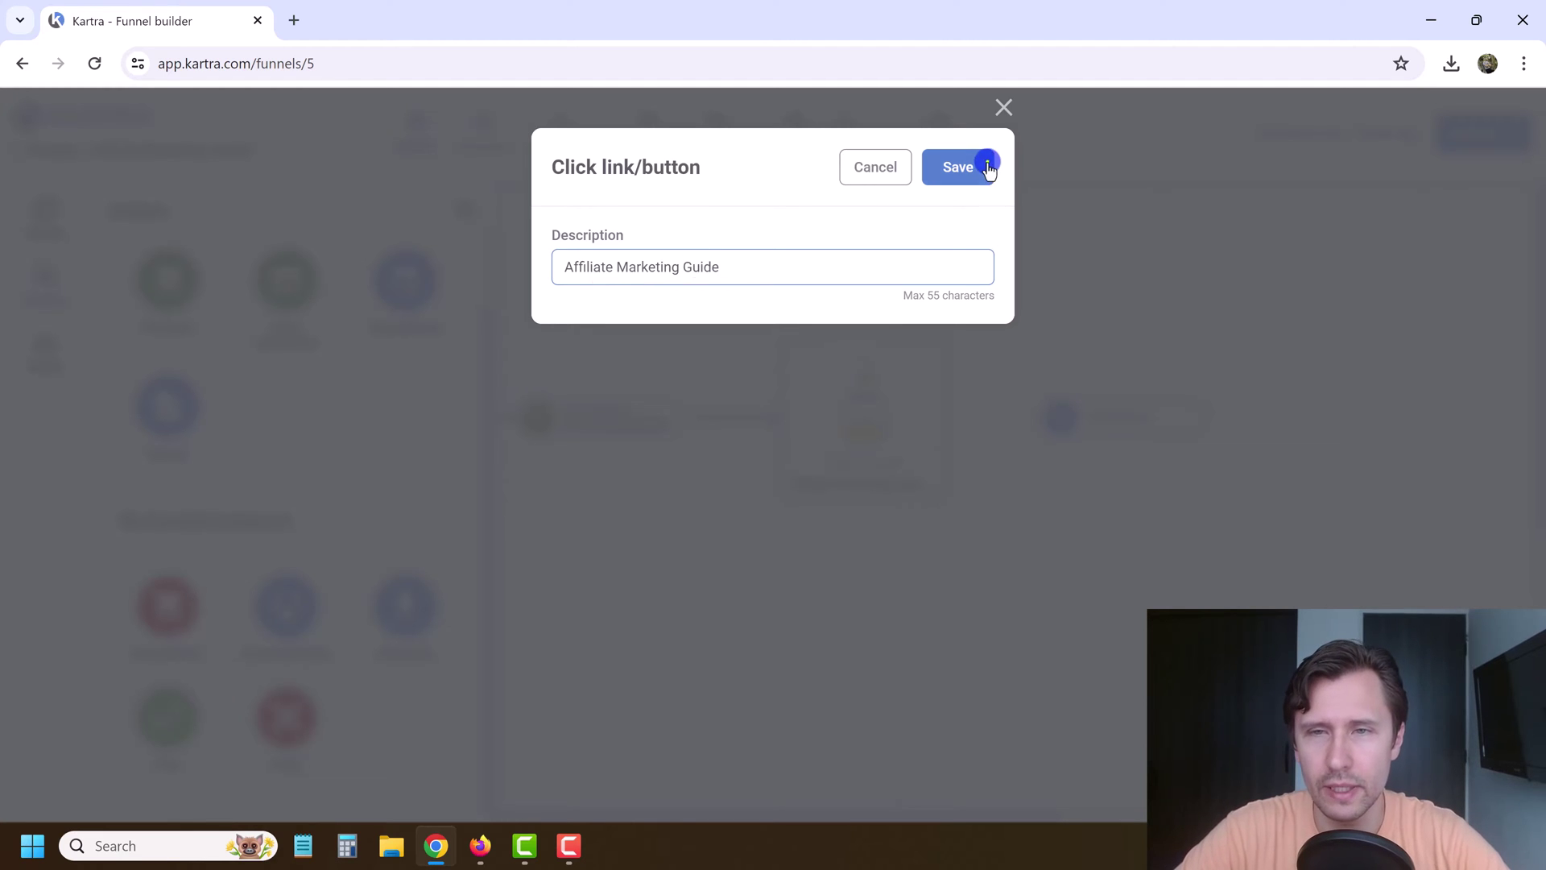
{"action": "left_click", "coordinate": [988, 166]}
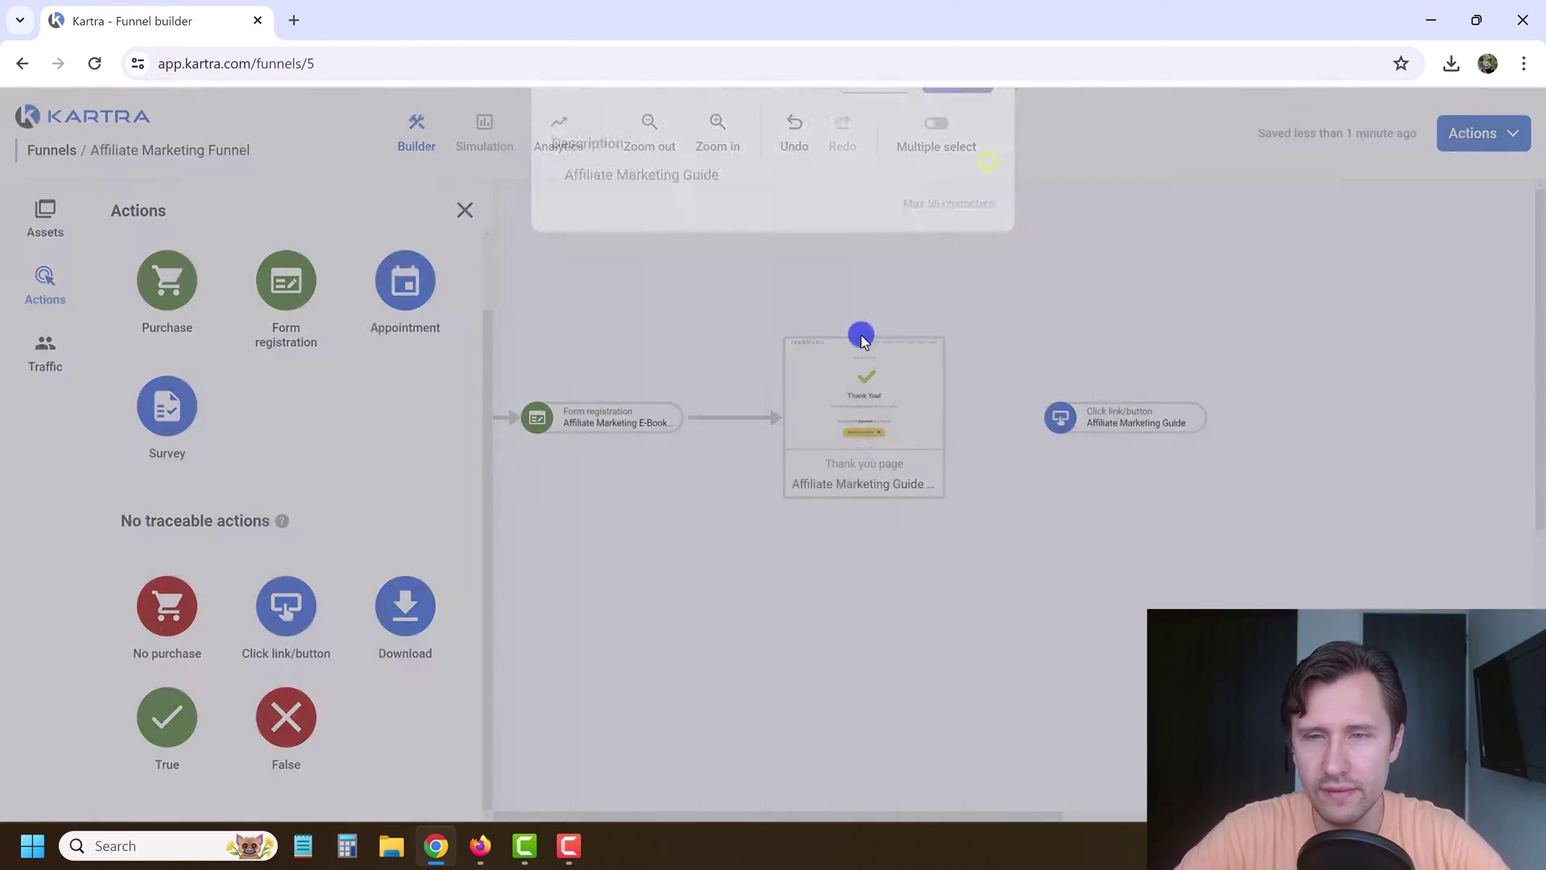
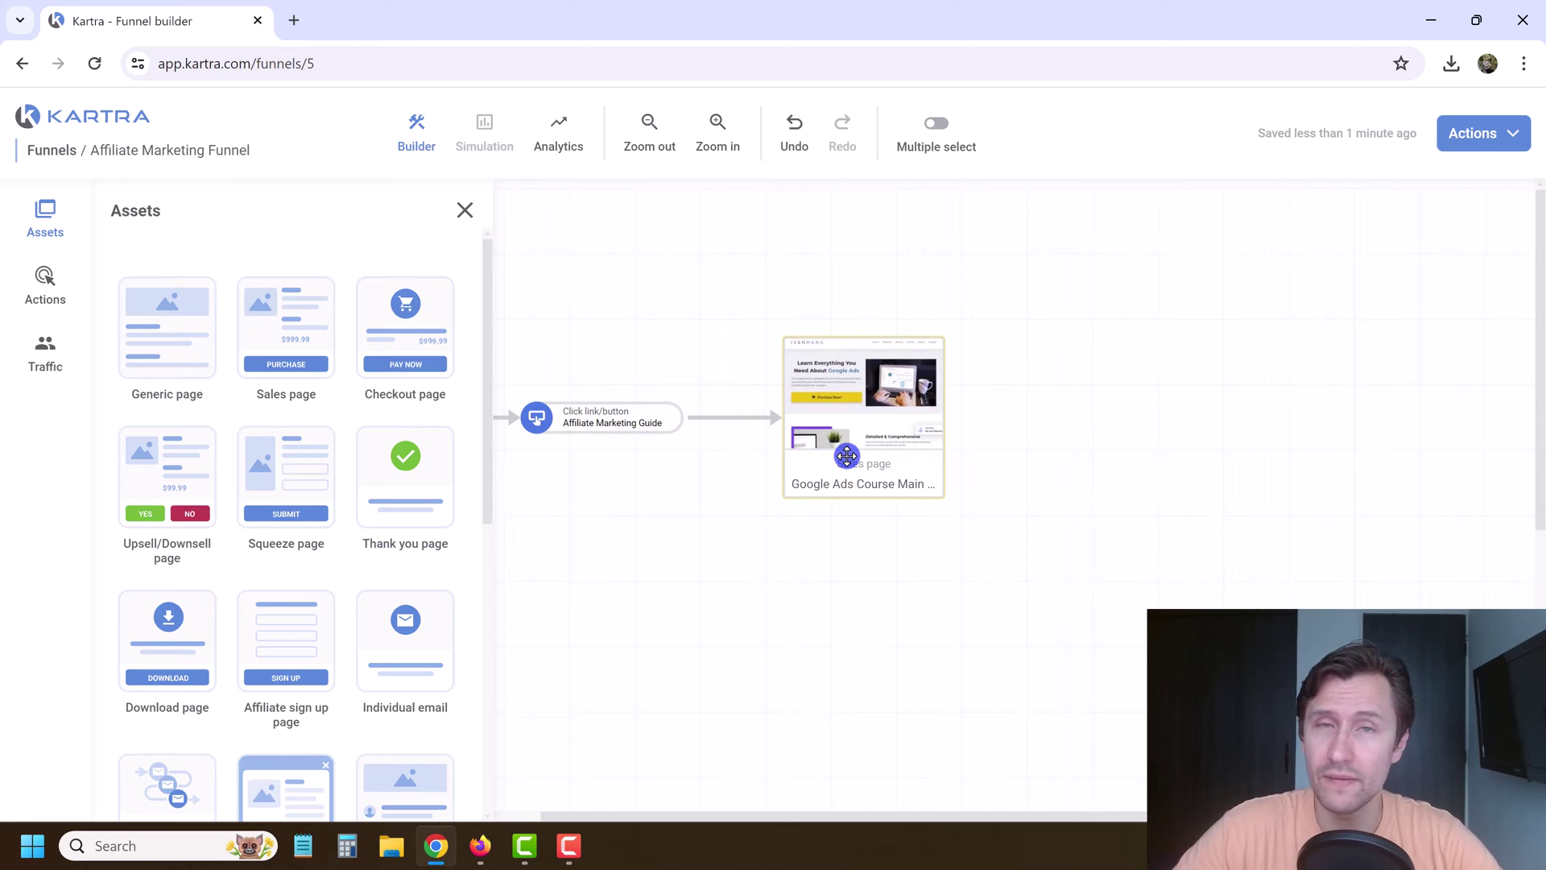
{"action": "scroll", "coordinate": [274, 503], "scroll_direction": "down", "scroll_amount": 5}
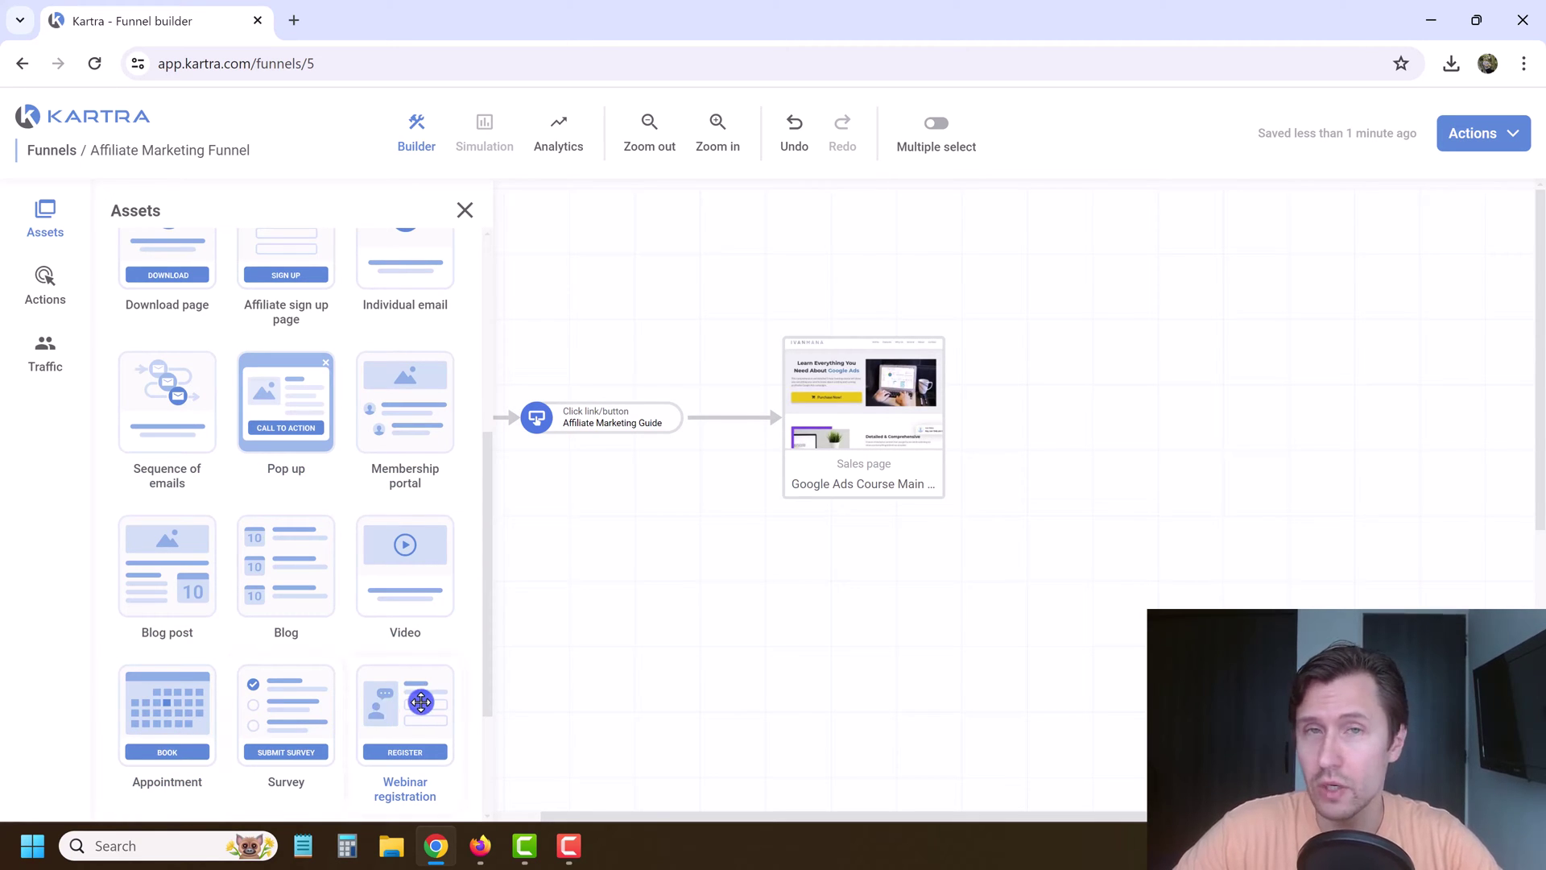
{"action": "right_click", "coordinate": [257, 727]}
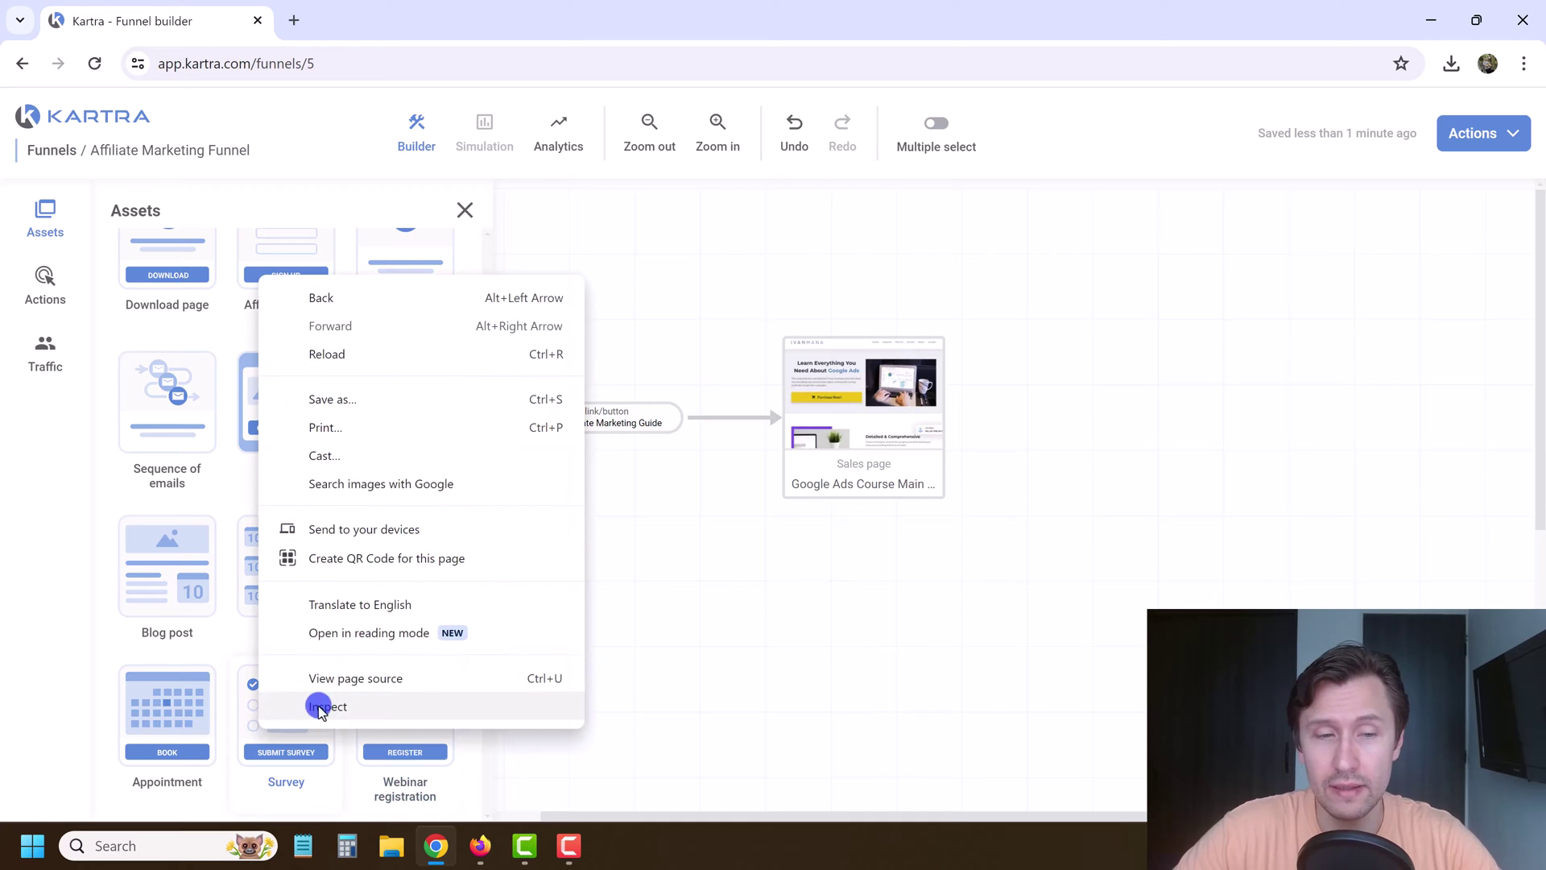
Add an Appointment action below the sales page using the existing appointment "1-on-1 Consulation".
{"action": "left_click", "coordinate": [462, 807]}
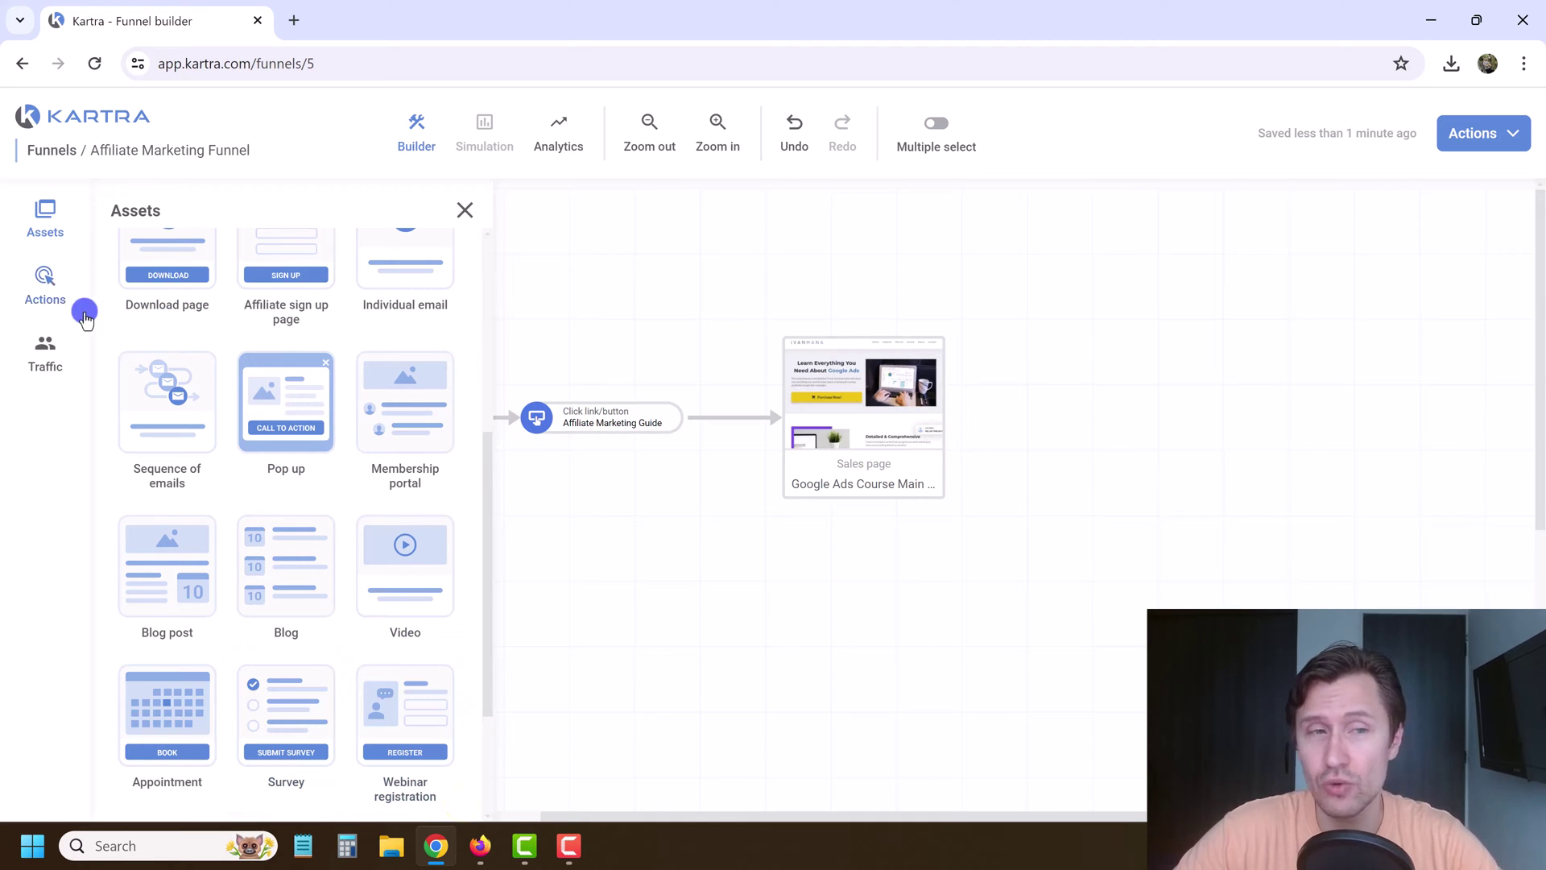
{"action": "left_click", "coordinate": [43, 298]}
{"action": "left_click_drag", "start_coordinate": [411, 299], "coordinate": [733, 598]}
{"action": "left_click", "coordinate": [487, 227]}
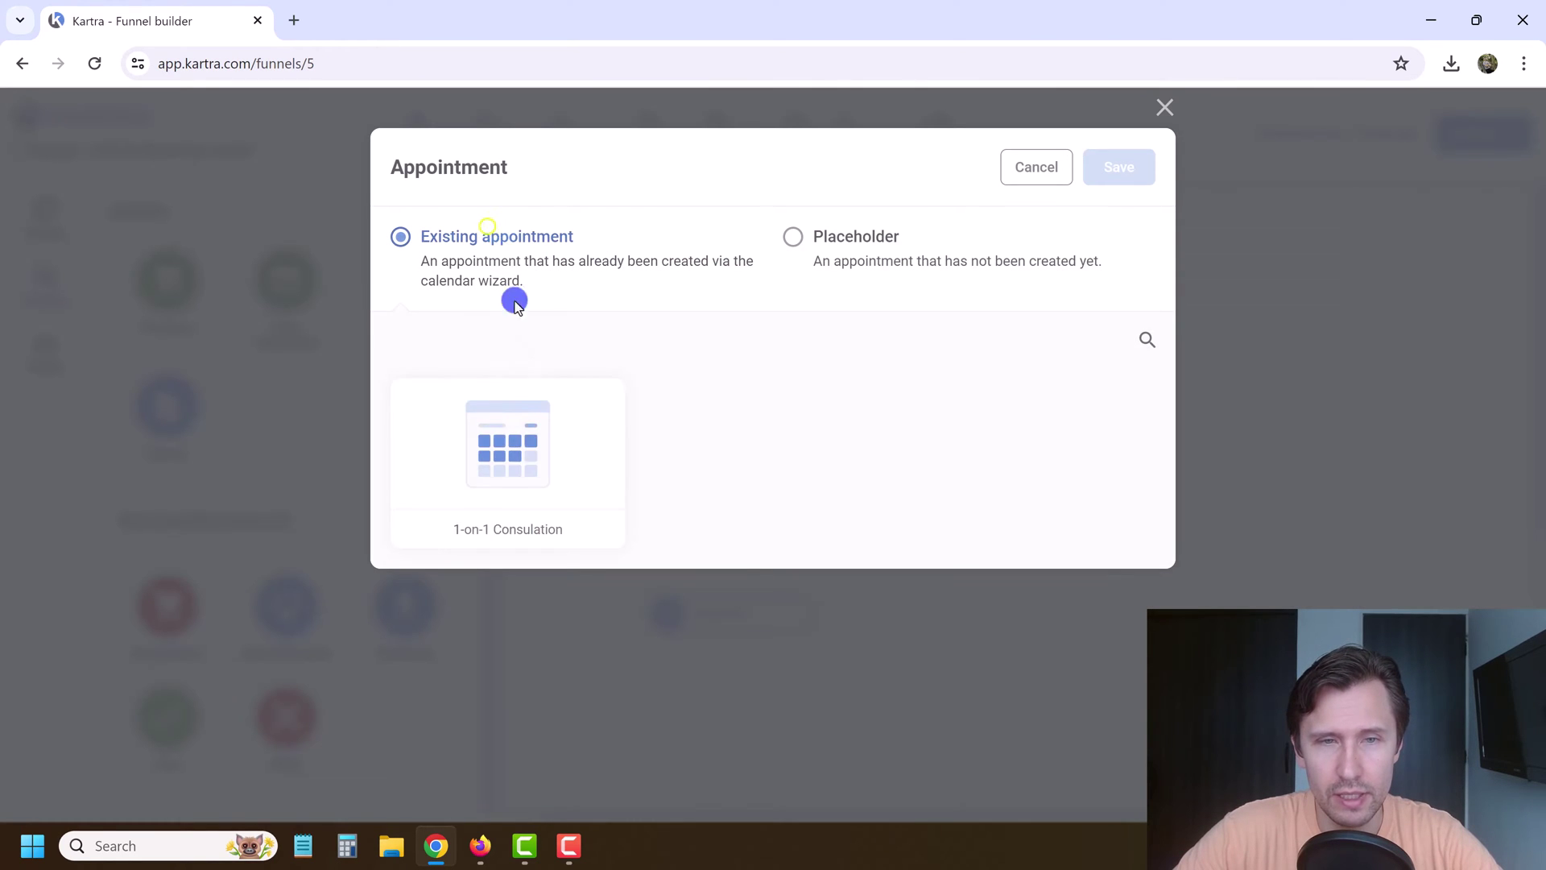
{"action": "left_click", "coordinate": [514, 457]}
{"action": "left_click", "coordinate": [1110, 169]}
Add a Purchase action beside the appointment for the existing product "Google Ads Course" from the Google Ads Course product funnel, at any price point.
{"action": "left_click_drag", "start_coordinate": [155, 306], "coordinate": [986, 630]}
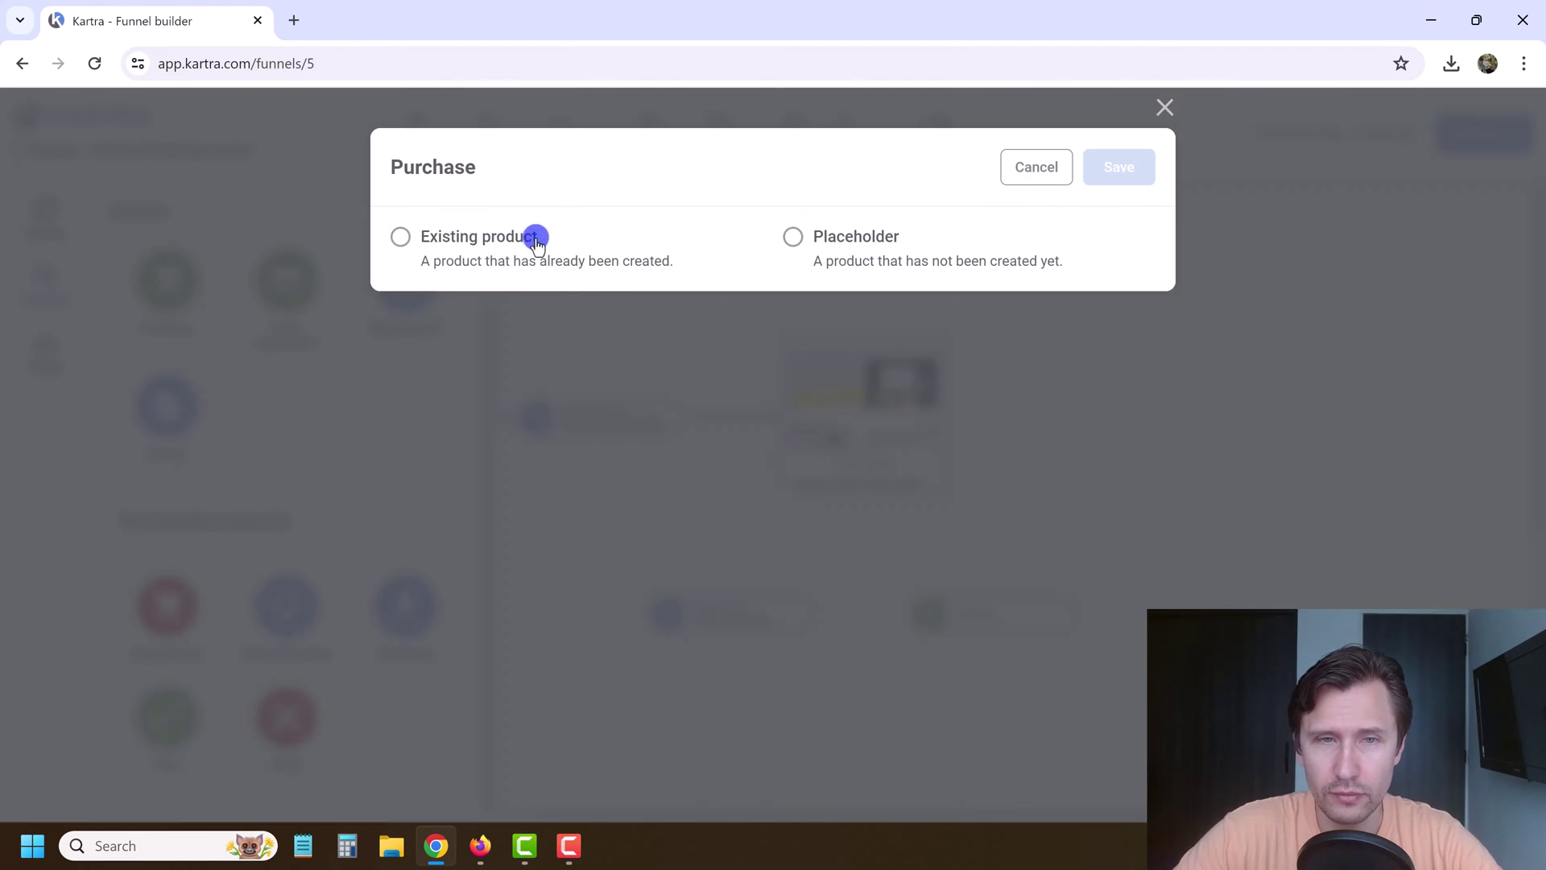
{"action": "left_click", "coordinate": [497, 239]}
{"action": "left_click", "coordinate": [544, 352]}
{"action": "left_click", "coordinate": [501, 424]}
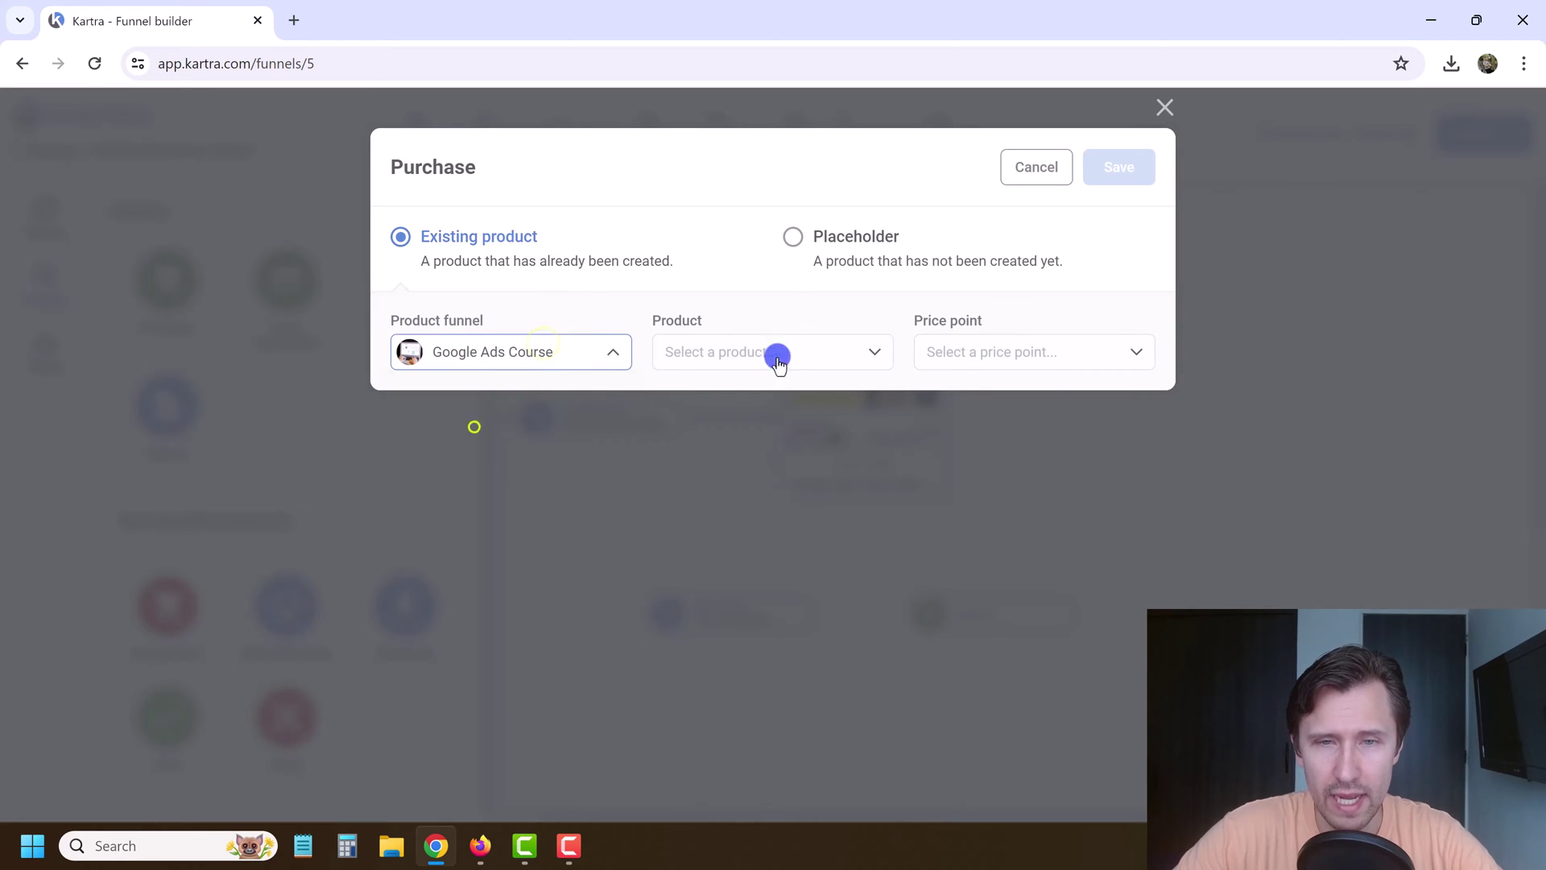
{"action": "left_click", "coordinate": [786, 342]}
{"action": "left_click", "coordinate": [748, 429]}
{"action": "left_click", "coordinate": [987, 346]}
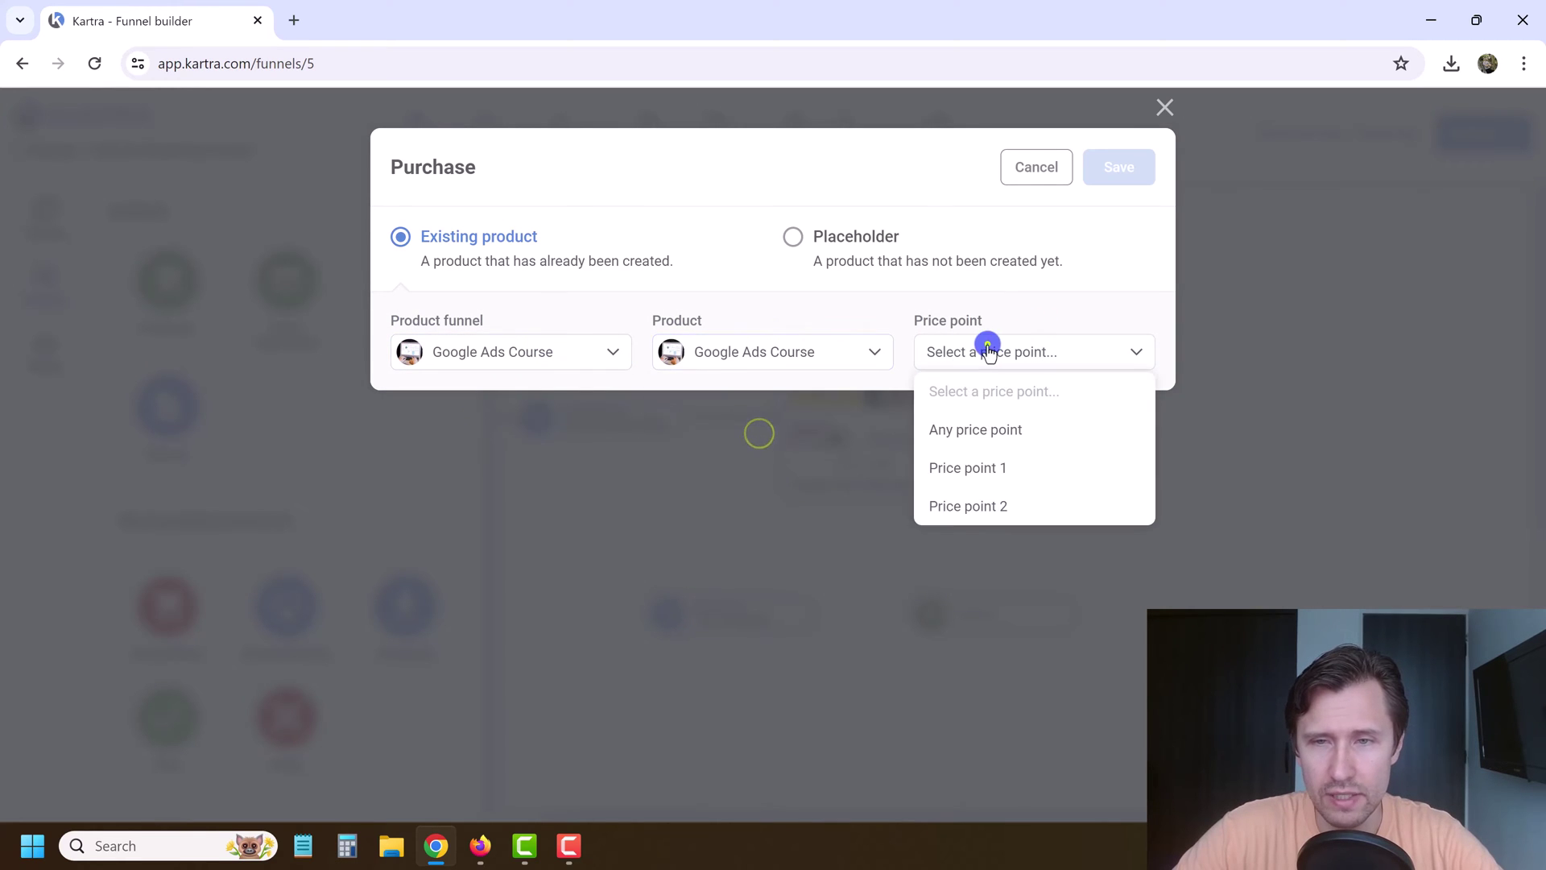
{"action": "left_click", "coordinate": [989, 435]}
{"action": "left_click", "coordinate": [1135, 166]}
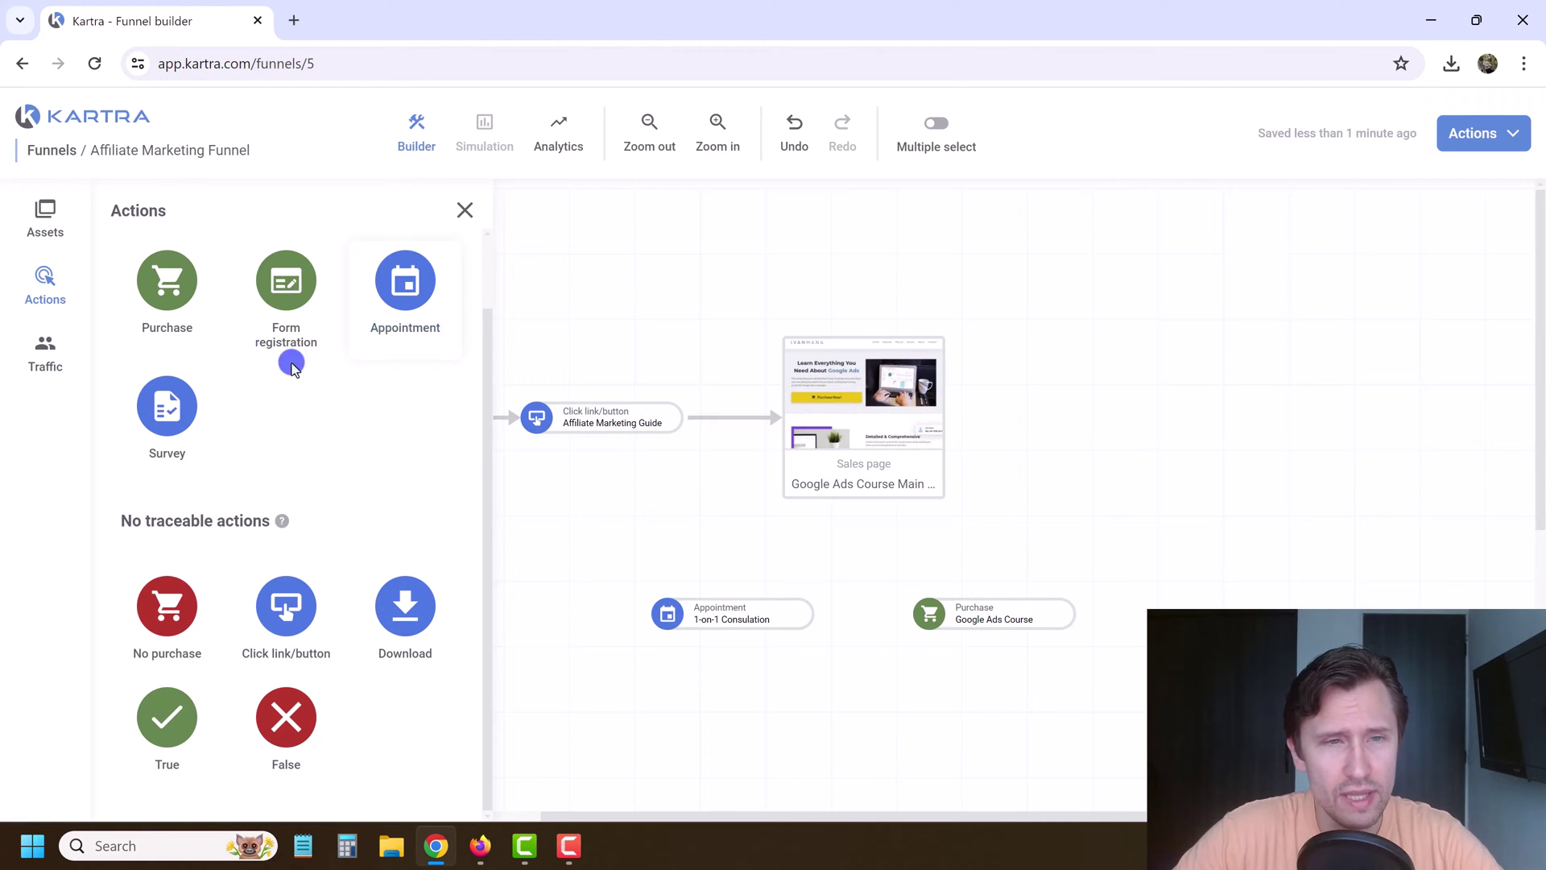
Add a Survey action to the right of the sales page using the existing "Affiliate Marketing Survey".
{"action": "left_click_drag", "start_coordinate": [166, 411], "coordinate": [1181, 506]}
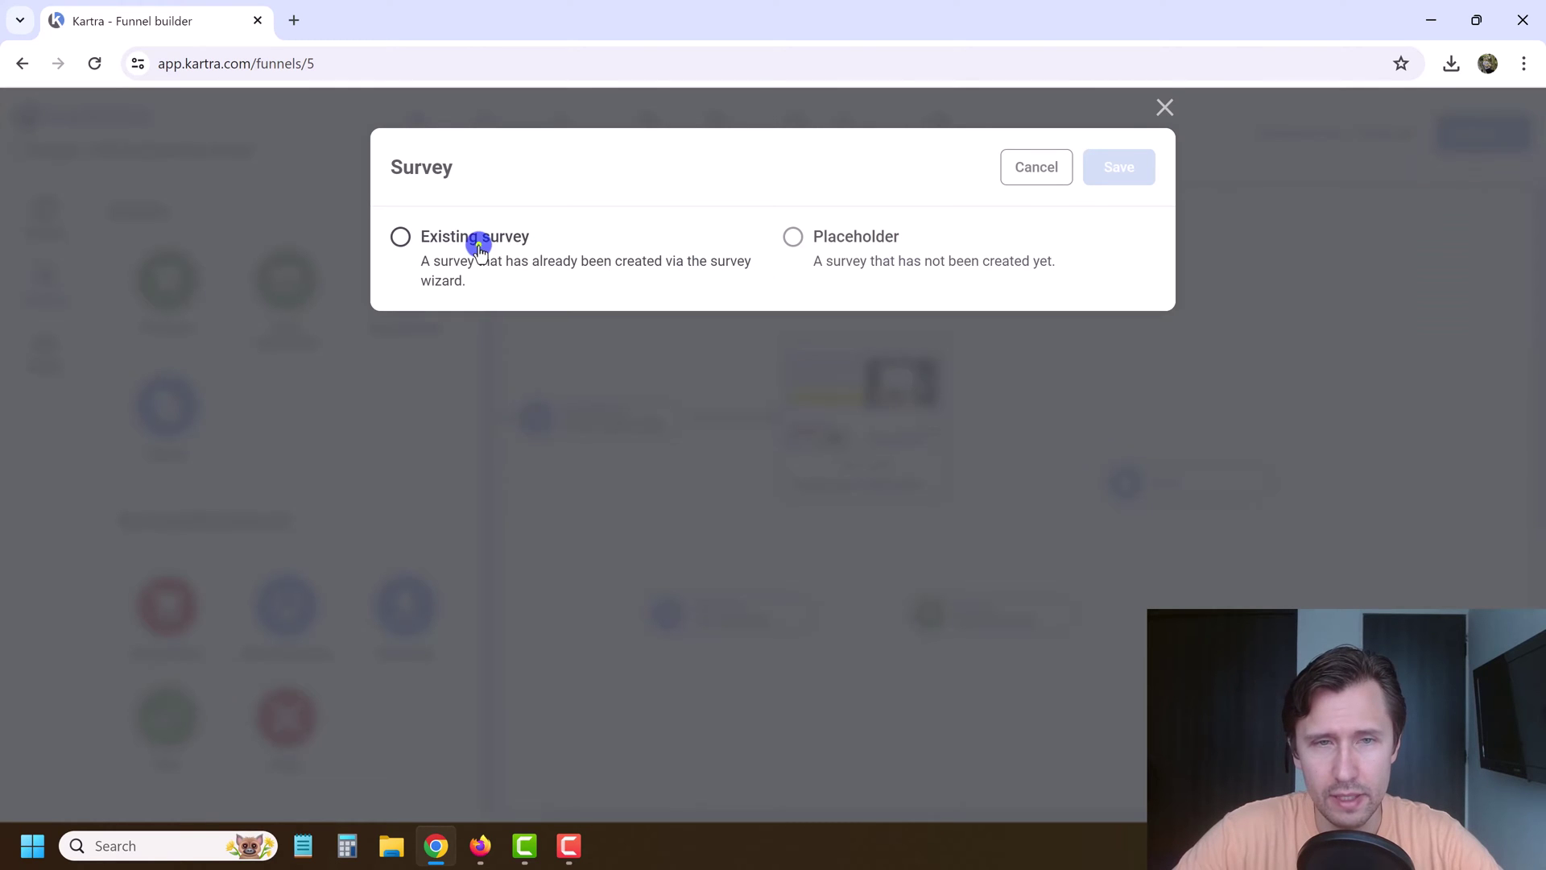
{"action": "left_click", "coordinate": [479, 246]}
{"action": "left_click", "coordinate": [509, 482]}
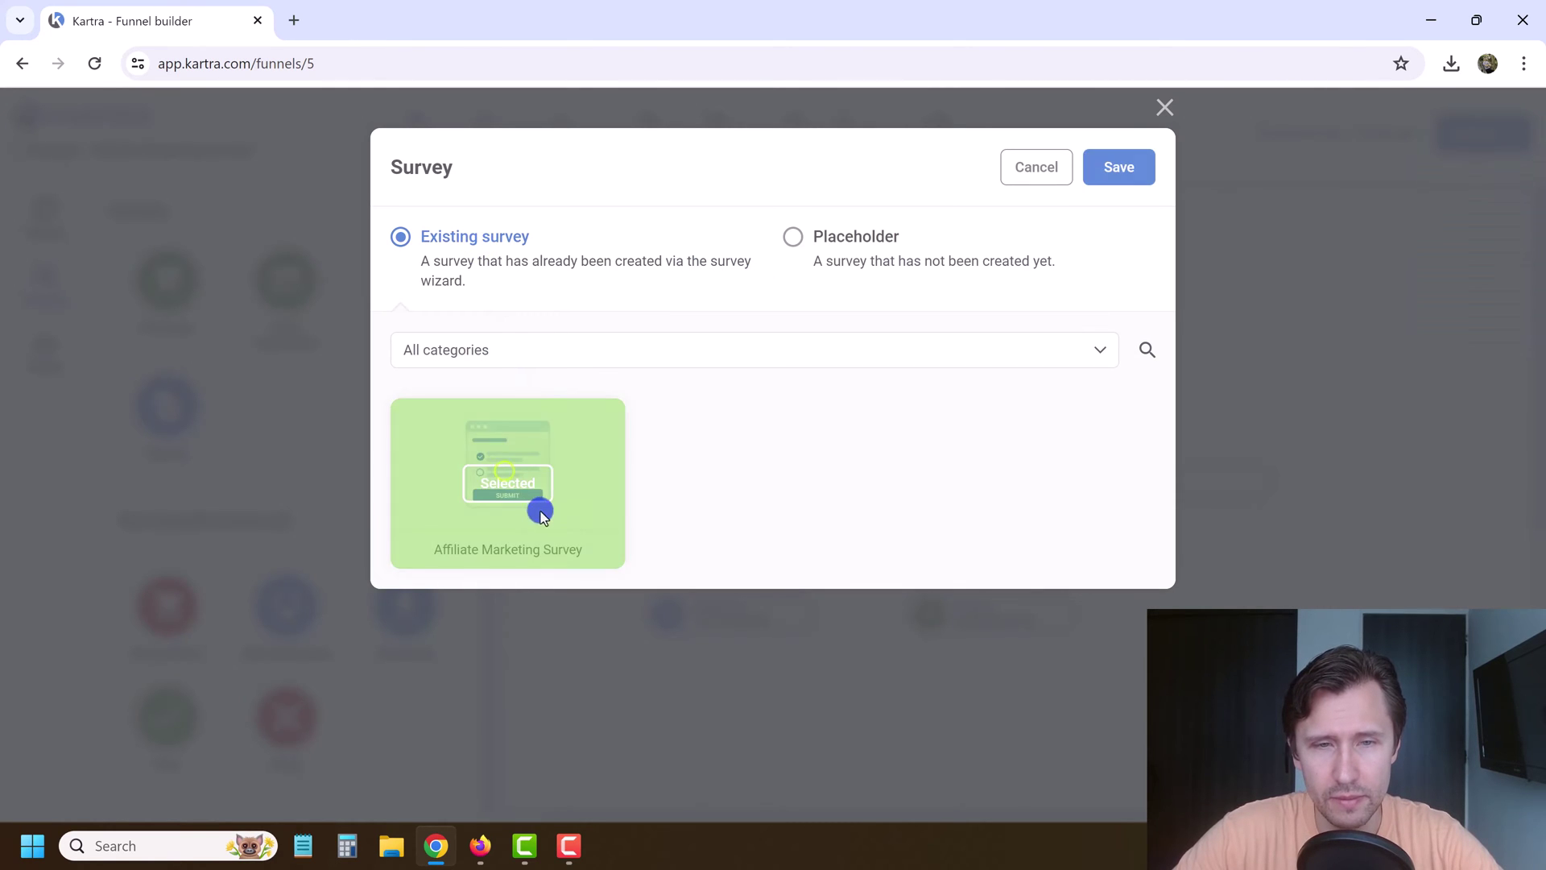
{"action": "left_click", "coordinate": [1135, 170]}
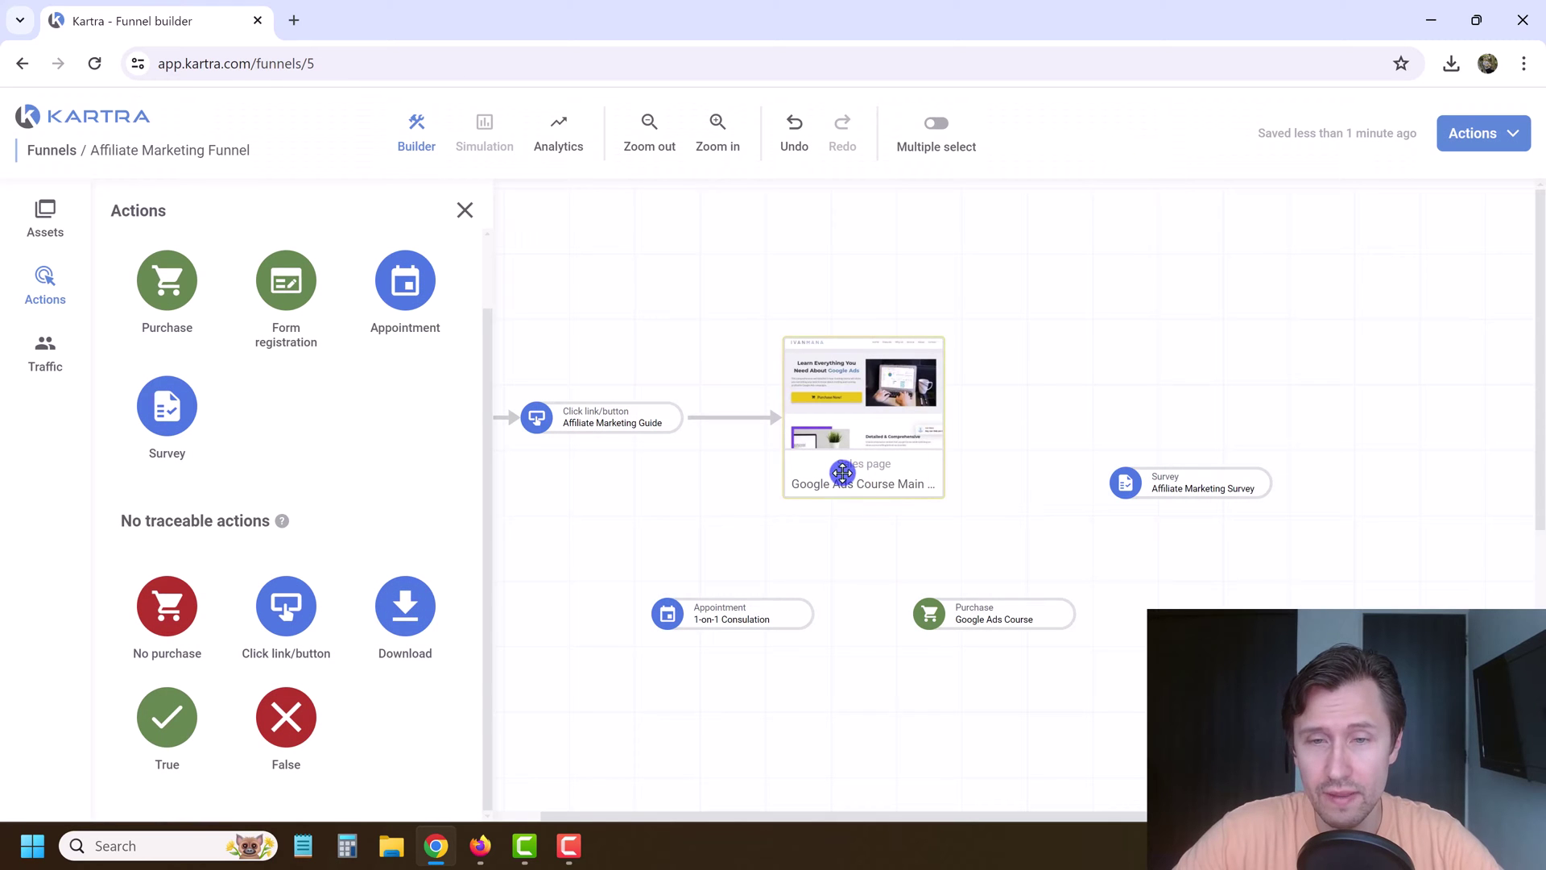
Connect the sales page's bottom edge to the appointment and purchase actions, and its right edge to the survey action.
{"action": "left_click_drag", "start_coordinate": [866, 514], "coordinate": [735, 607]}
{"action": "mouse_move", "coordinate": [943, 425]}
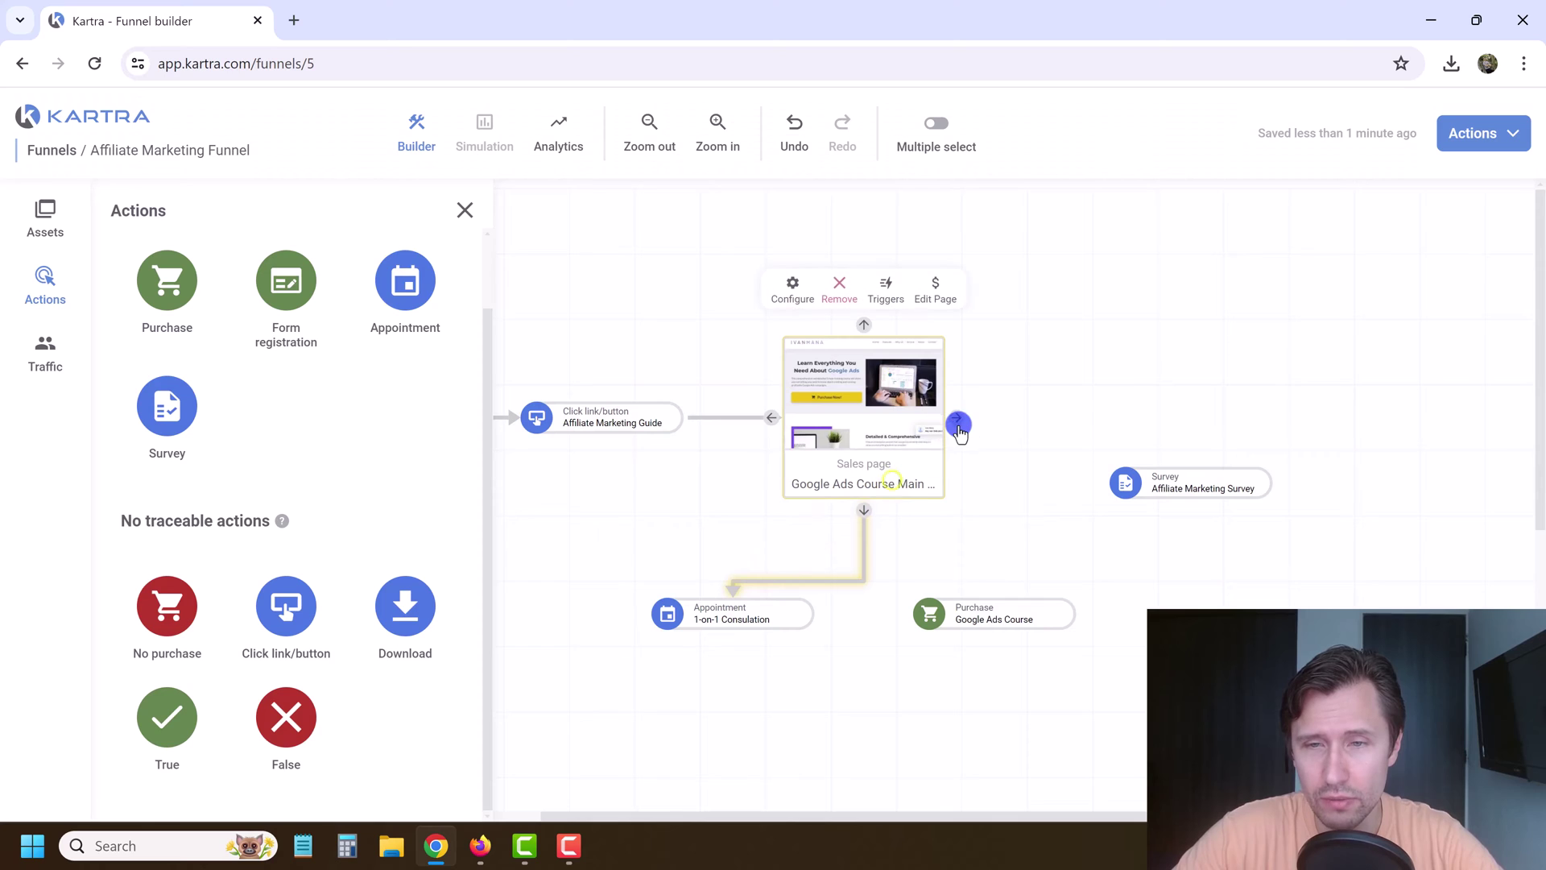
{"action": "left_click_drag", "start_coordinate": [957, 419], "coordinate": [1184, 479]}
{"action": "left_click_drag", "start_coordinate": [865, 512], "coordinate": [999, 602]}
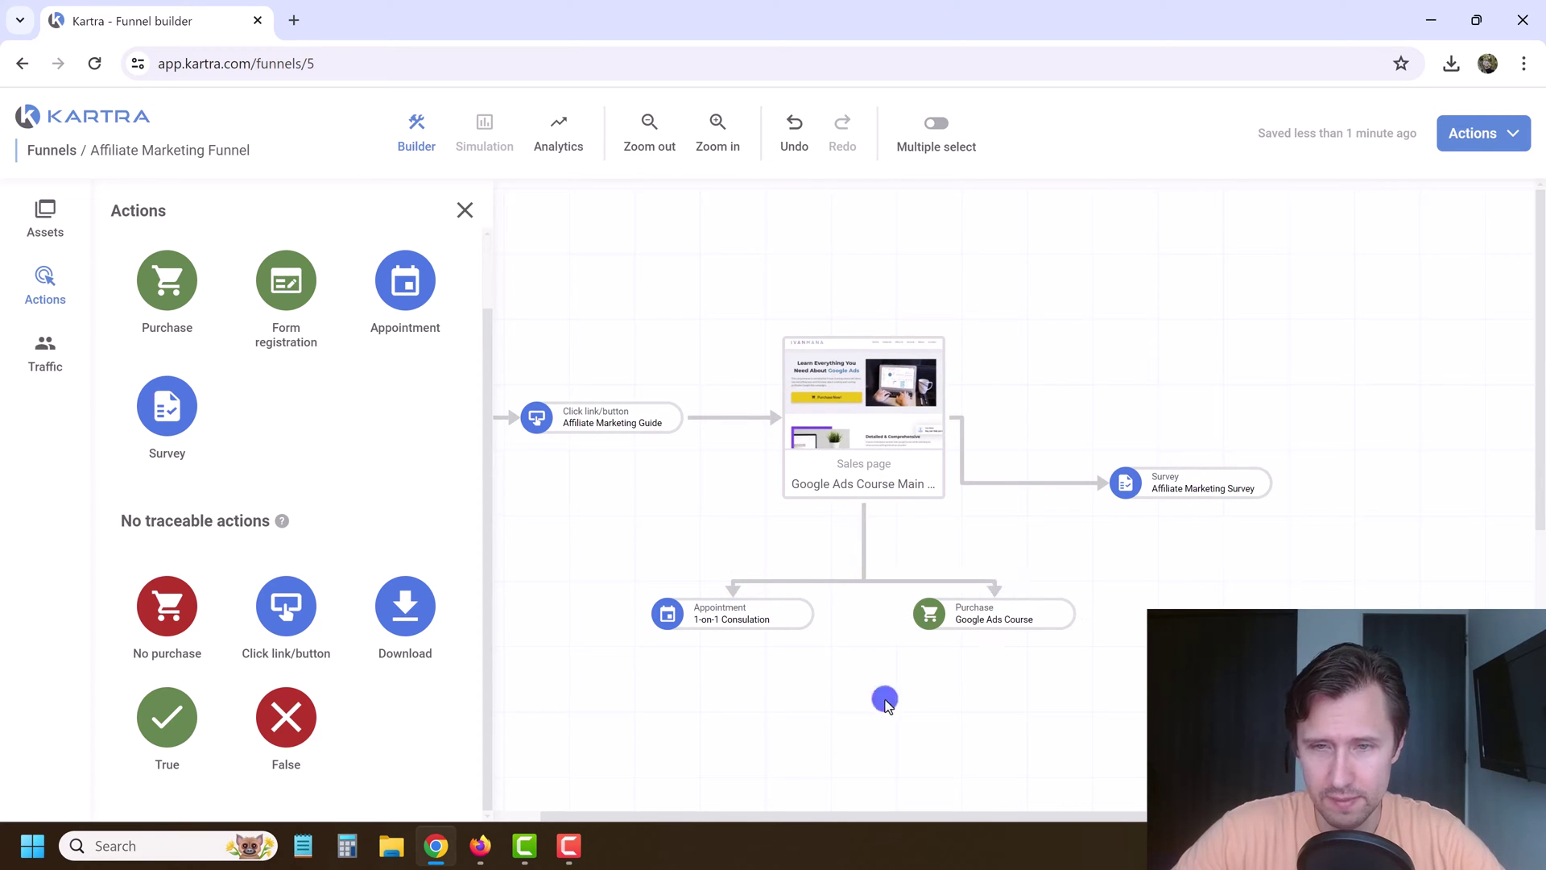
Add a thank you page below the purchase action using the existing Kartra page "Thank You PURCHASE".
{"action": "left_click_drag", "start_coordinate": [616, 527], "coordinate": [540, 411]}
{"action": "left_click_drag", "start_coordinate": [911, 583], "coordinate": [831, 509]}
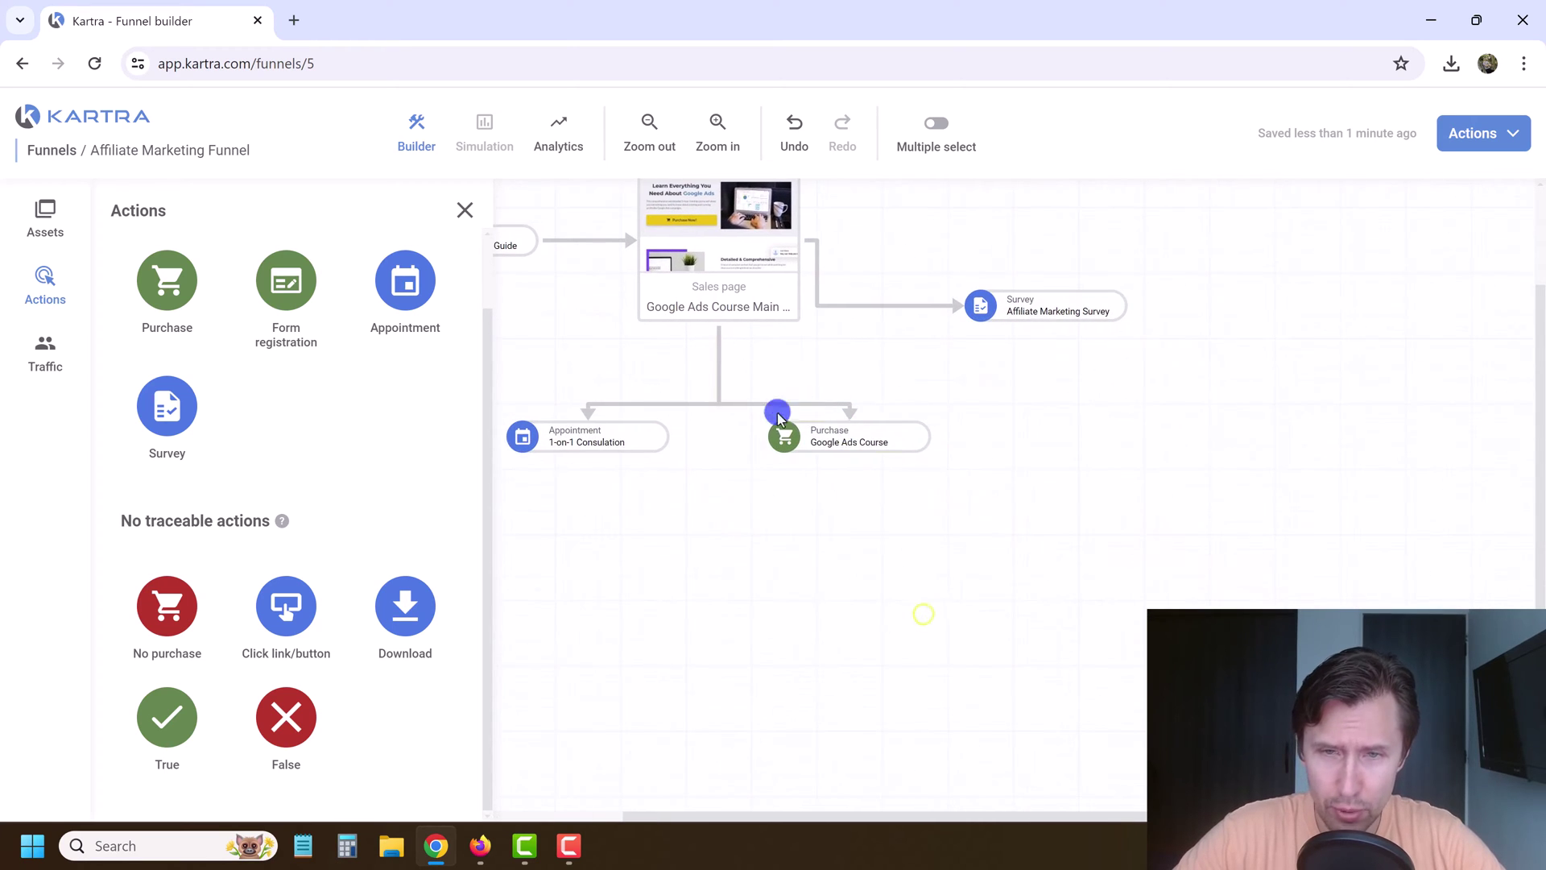
{"action": "left_click", "coordinate": [41, 219]}
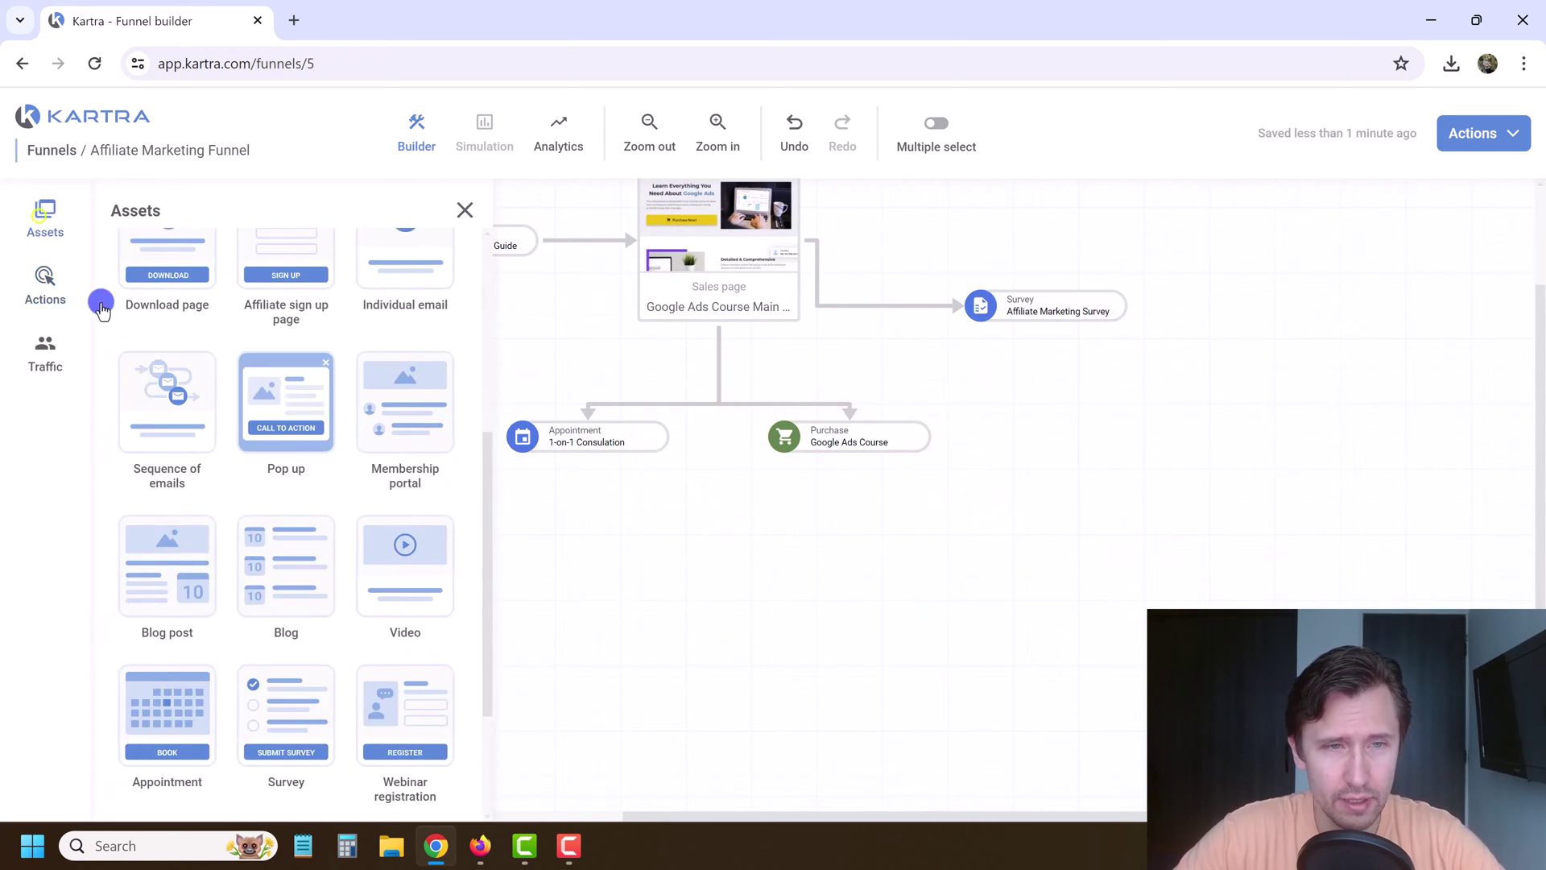
{"action": "scroll", "coordinate": [391, 443], "scroll_direction": "up", "scroll_amount": 4}
{"action": "left_click_drag", "start_coordinate": [391, 443], "coordinate": [853, 625]}
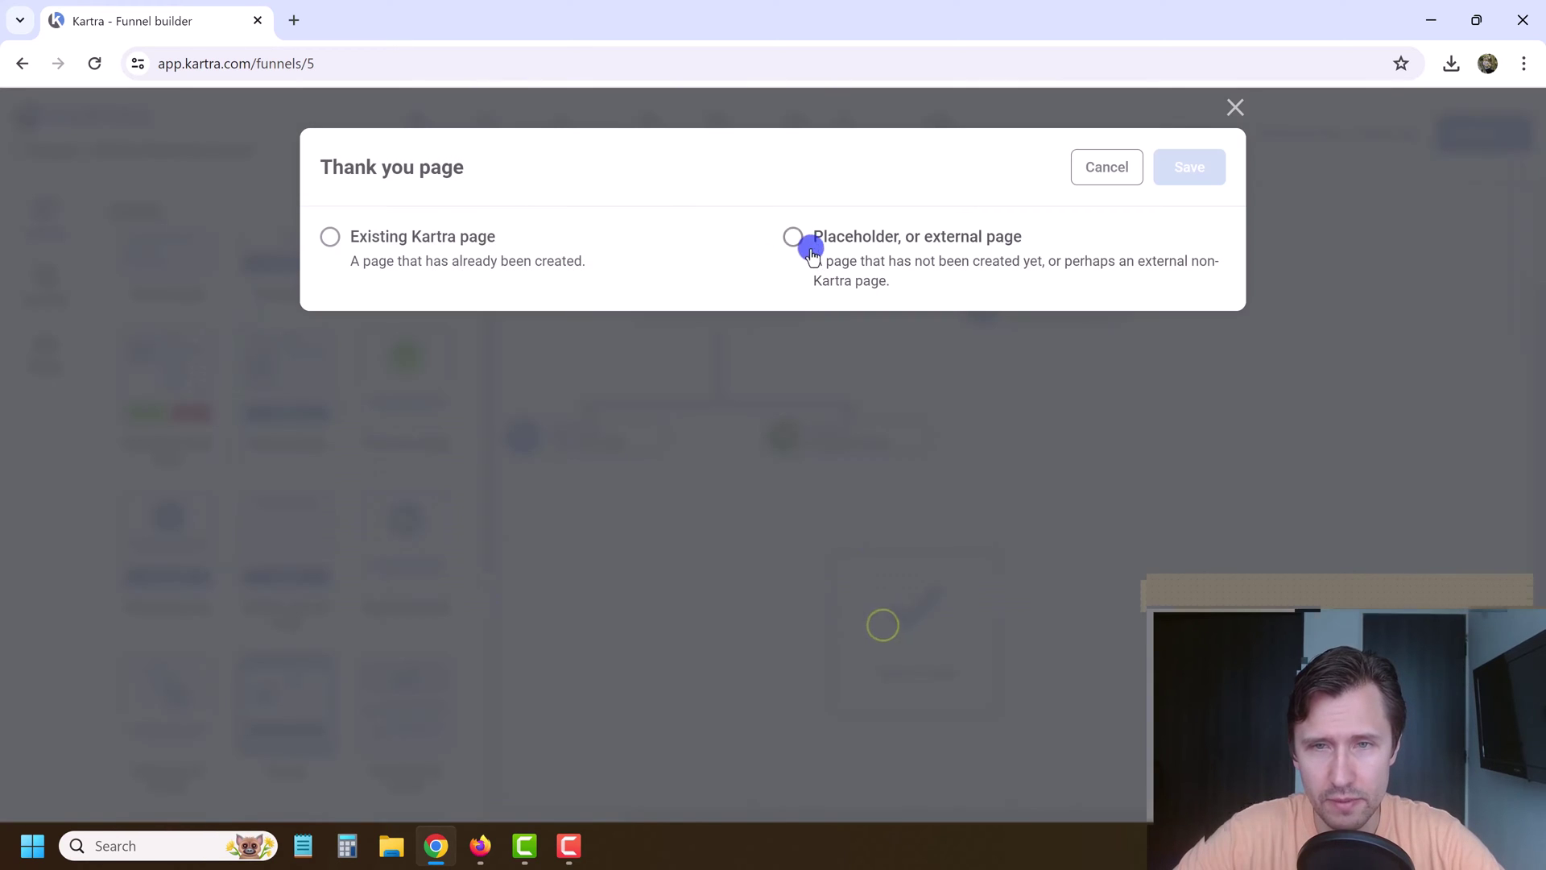
{"action": "left_click", "coordinate": [486, 241]}
{"action": "scroll", "coordinate": [838, 552], "scroll_direction": "down", "scroll_amount": 1}
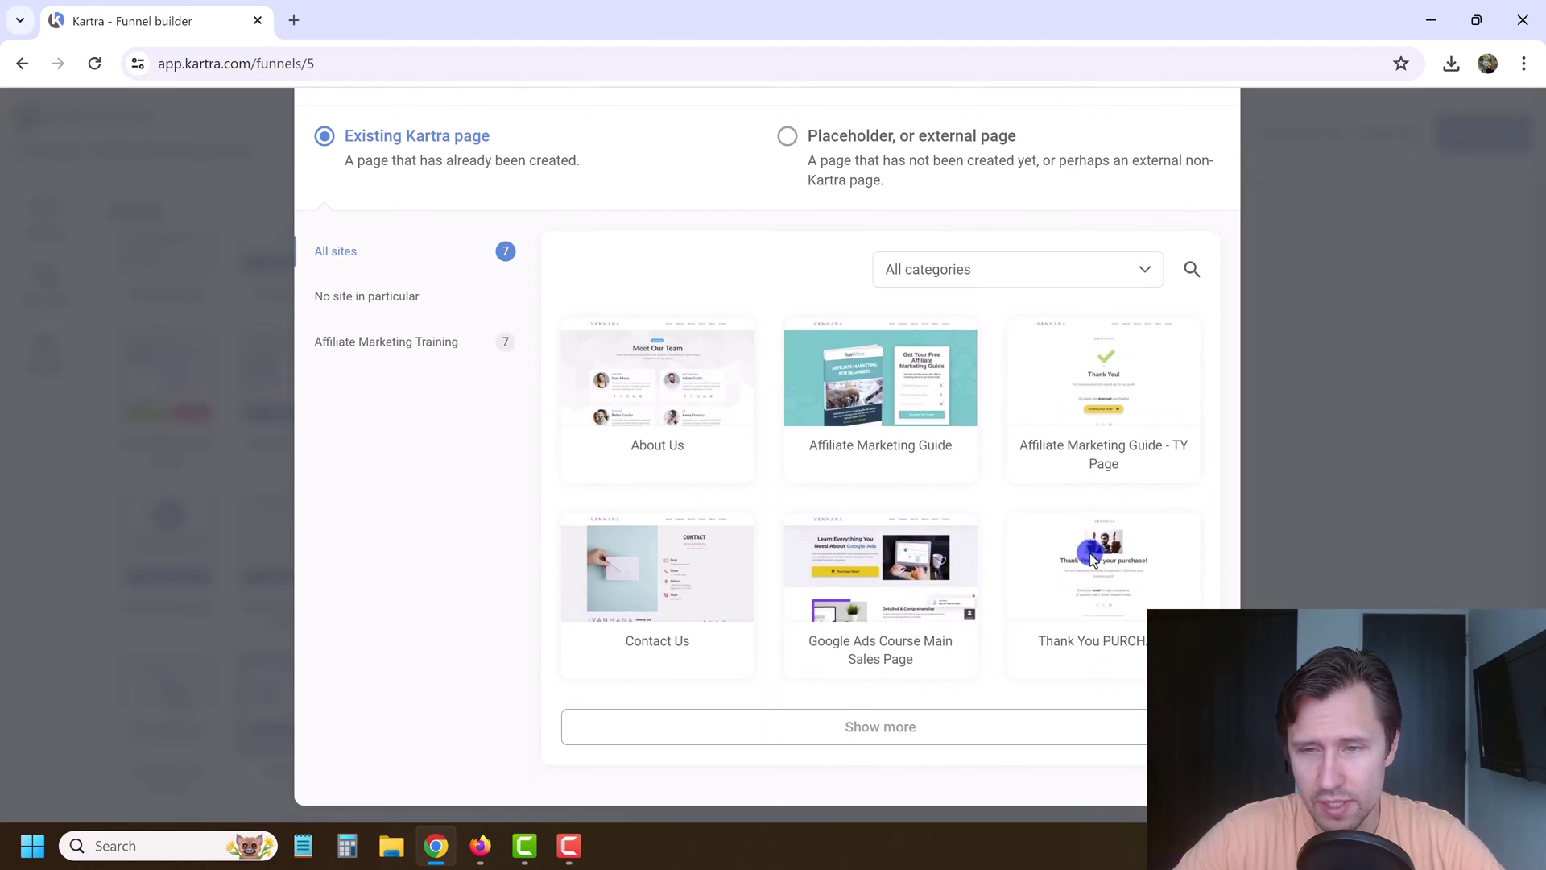
{"action": "left_click", "coordinate": [1087, 595]}
{"action": "scroll", "coordinate": [1093, 372], "scroll_direction": "up", "scroll_amount": 1}
{"action": "left_click", "coordinate": [1182, 163]}
Align the "Thank You PURCHASE" page directly under the purchase action and connect the purchase to it.
{"action": "left_click_drag", "start_coordinate": [916, 614], "coordinate": [854, 491]}
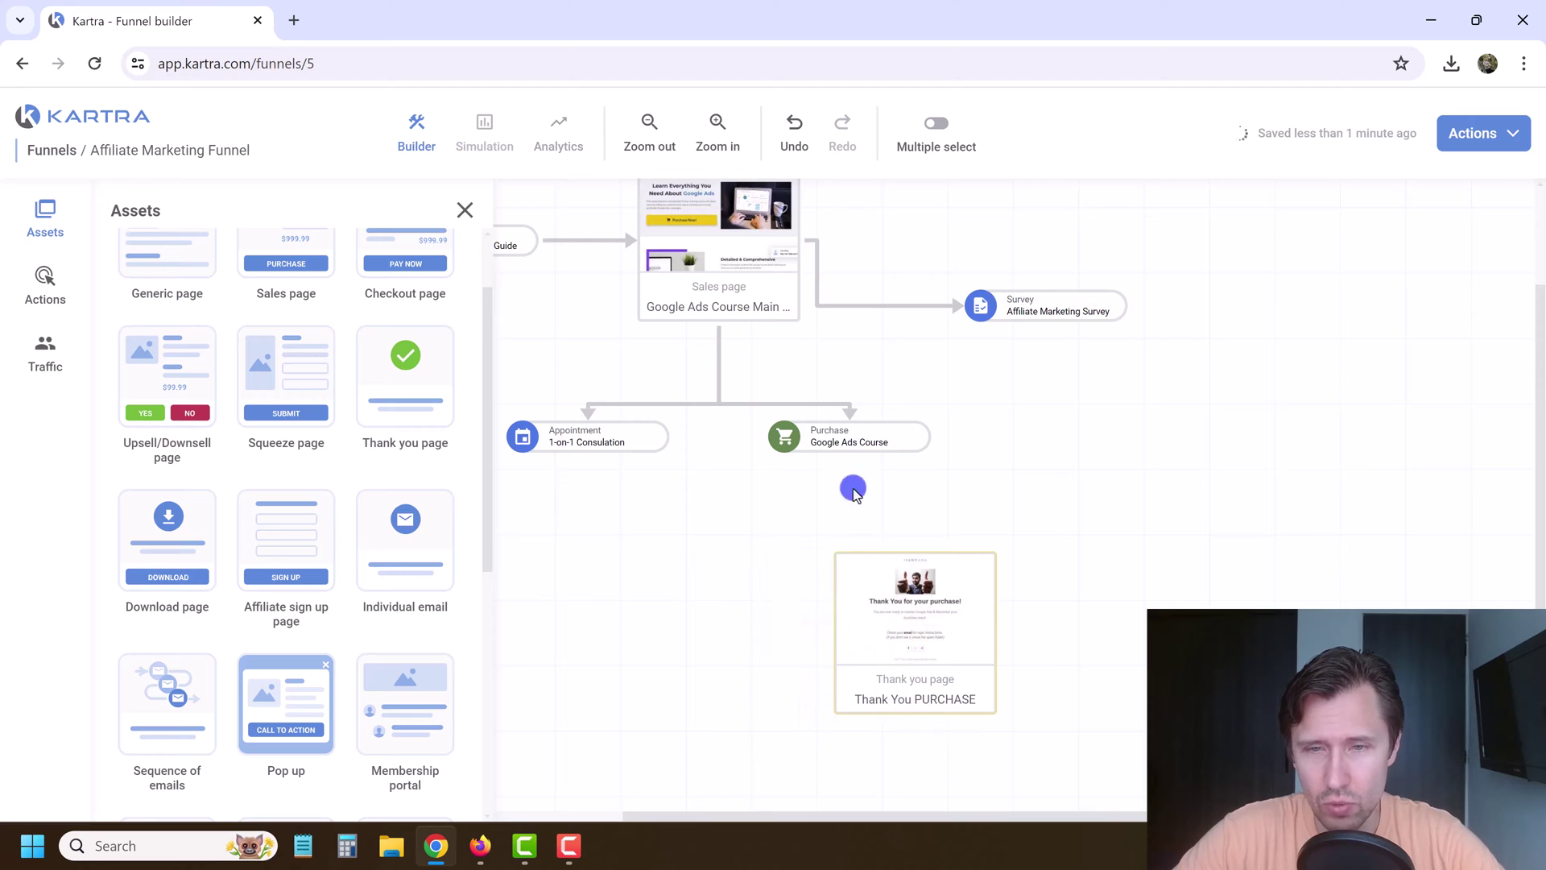
{"action": "left_click_drag", "start_coordinate": [852, 580], "coordinate": [829, 636]}
{"action": "left_click", "coordinate": [841, 435]}
{"action": "left_click_drag", "start_coordinate": [859, 464], "coordinate": [856, 549]}
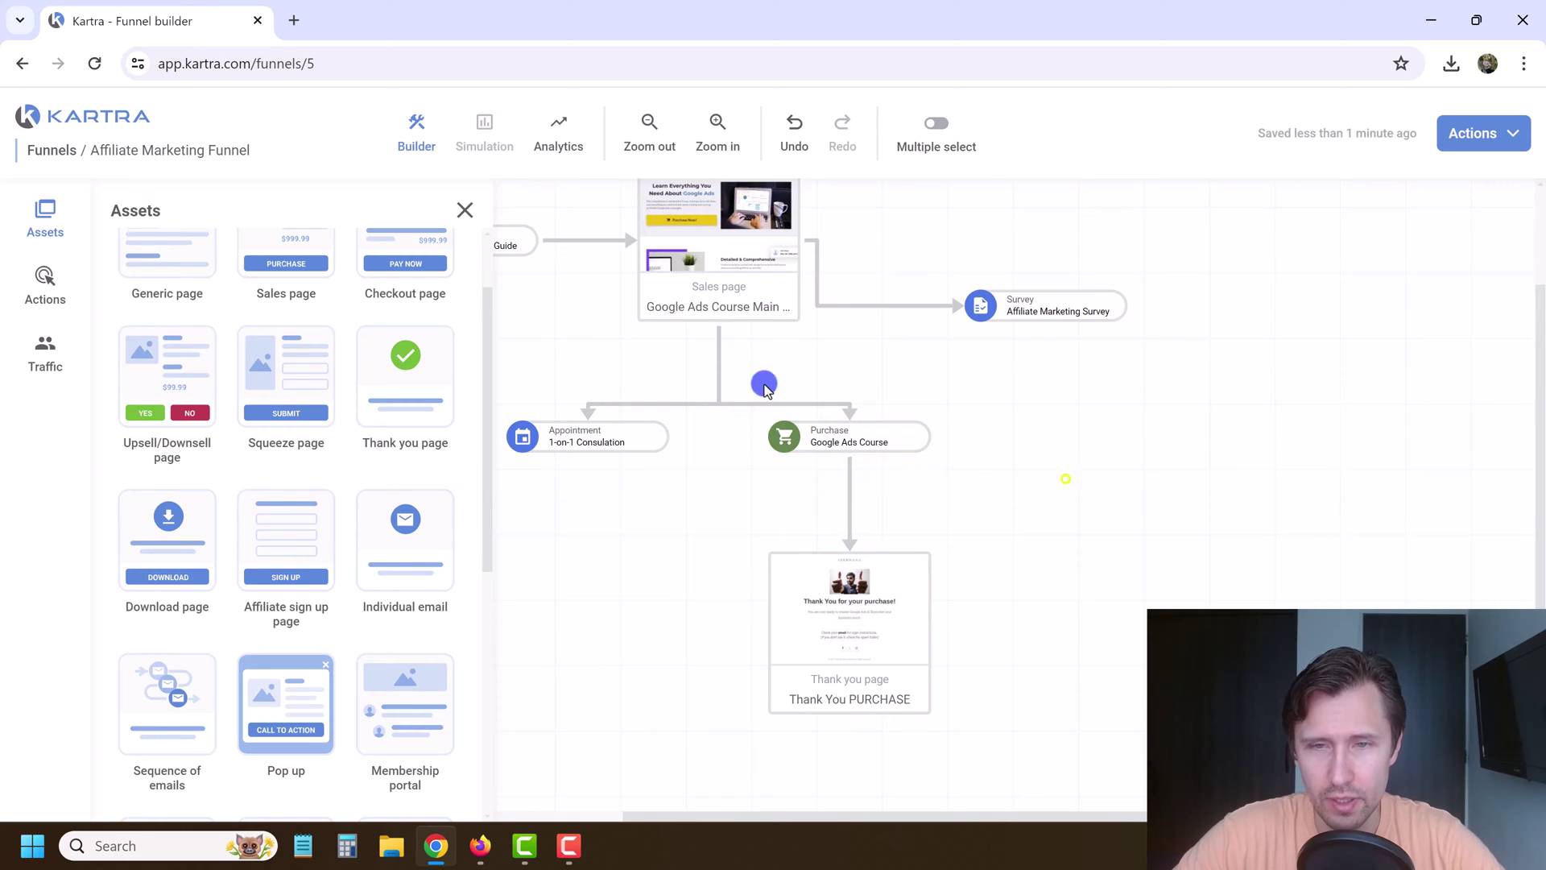
Review the funnel map and examine the available asset types, such as email sequences, membership portal, webinar and upsell/downsell pages.
{"action": "left_click", "coordinate": [464, 209]}
{"action": "left_click_drag", "start_coordinate": [592, 514], "coordinate": [719, 521]}
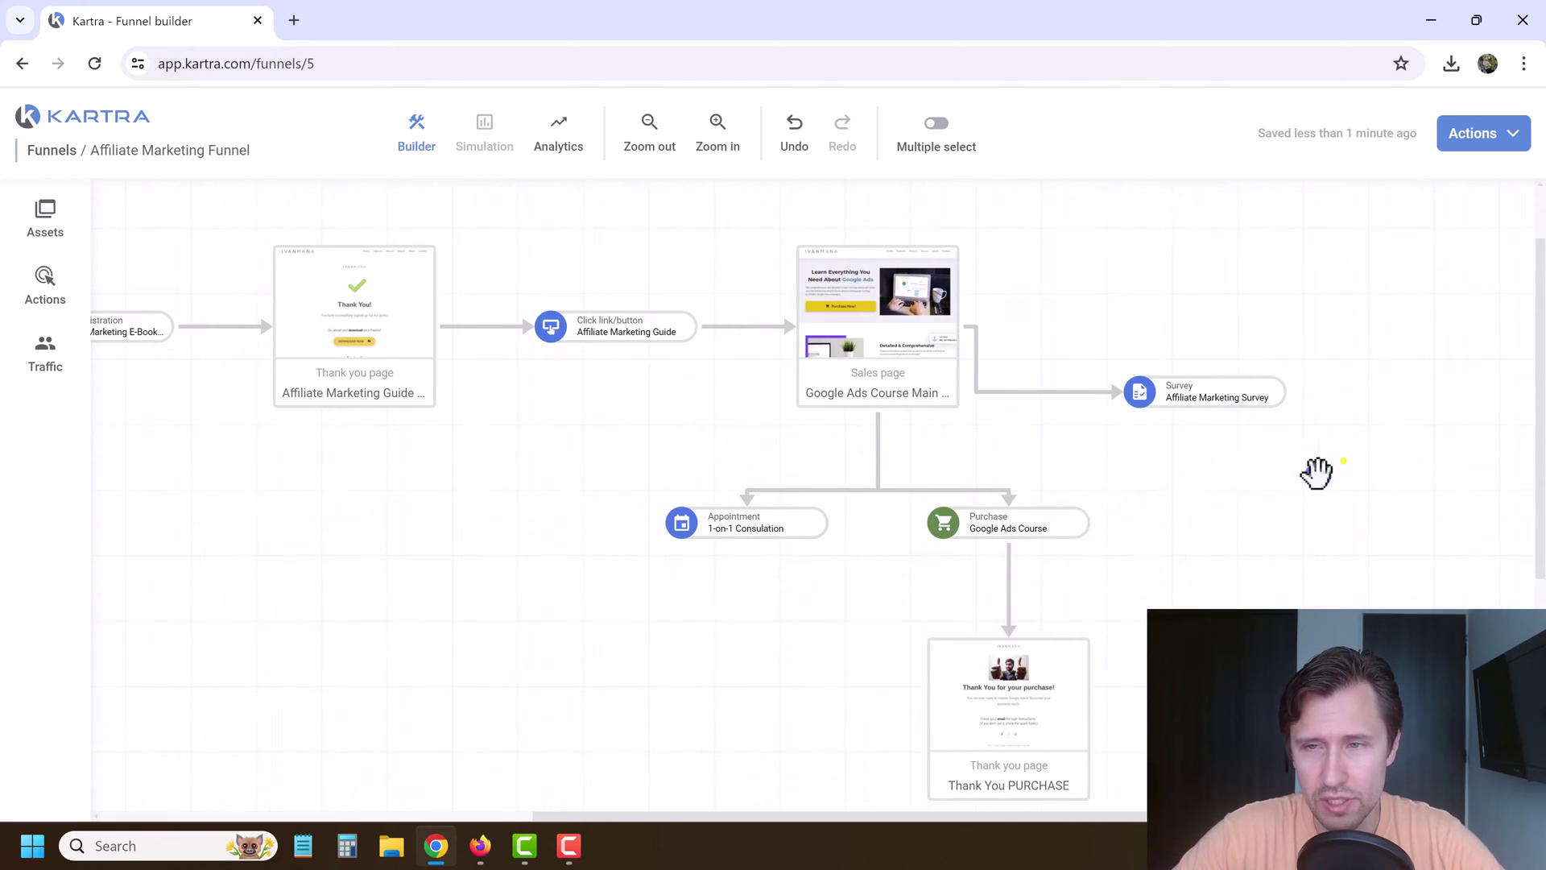
{"action": "left_click_drag", "start_coordinate": [1343, 461], "coordinate": [1013, 472]}
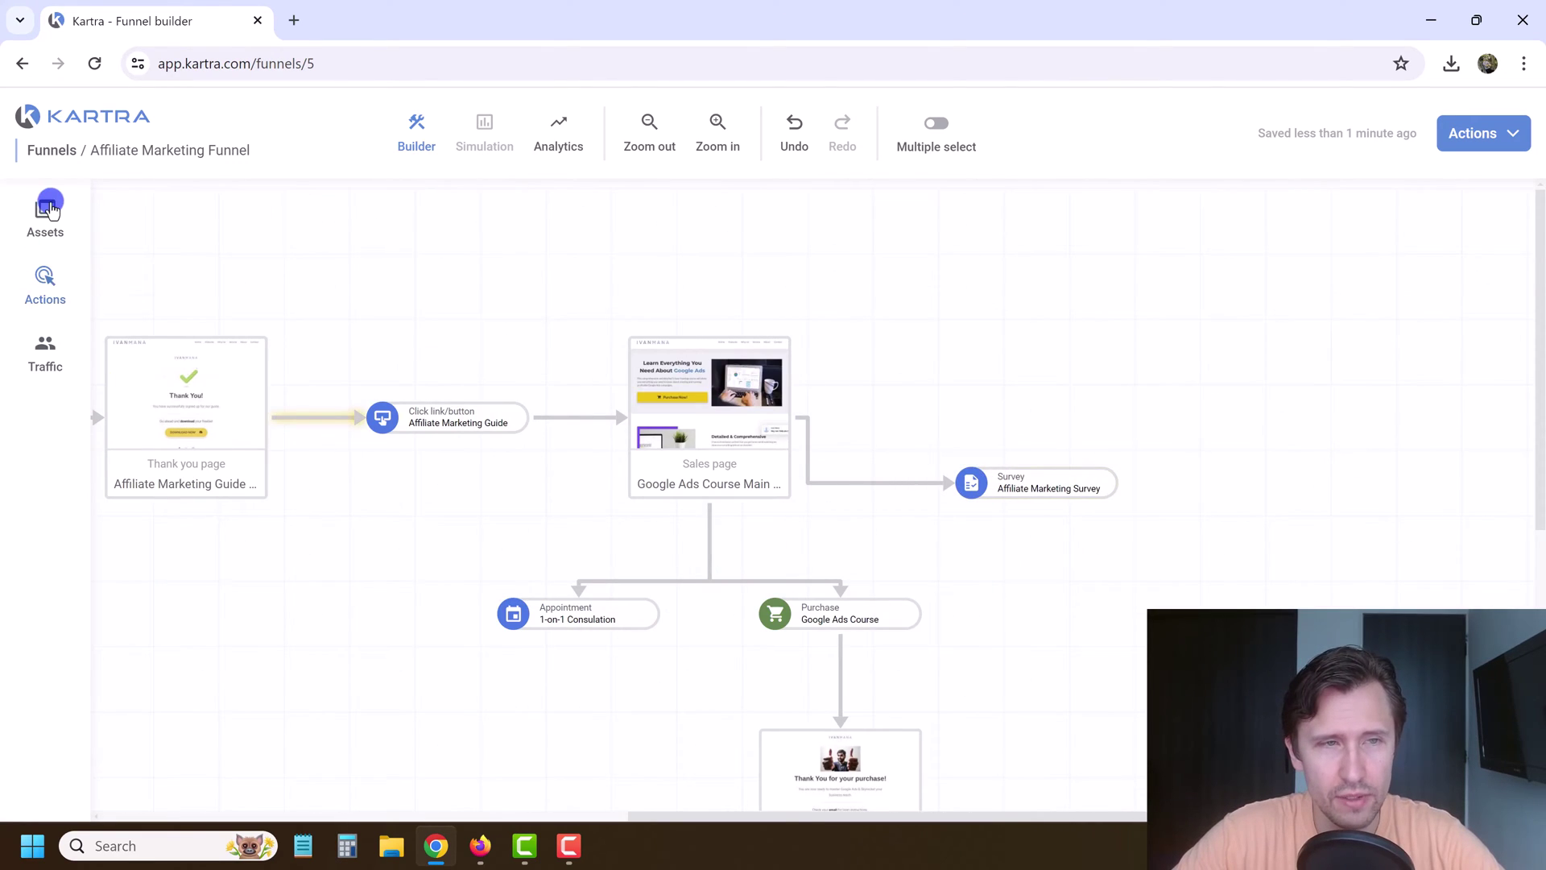
{"action": "left_click", "coordinate": [48, 208]}
{"action": "left_click", "coordinate": [65, 277]}
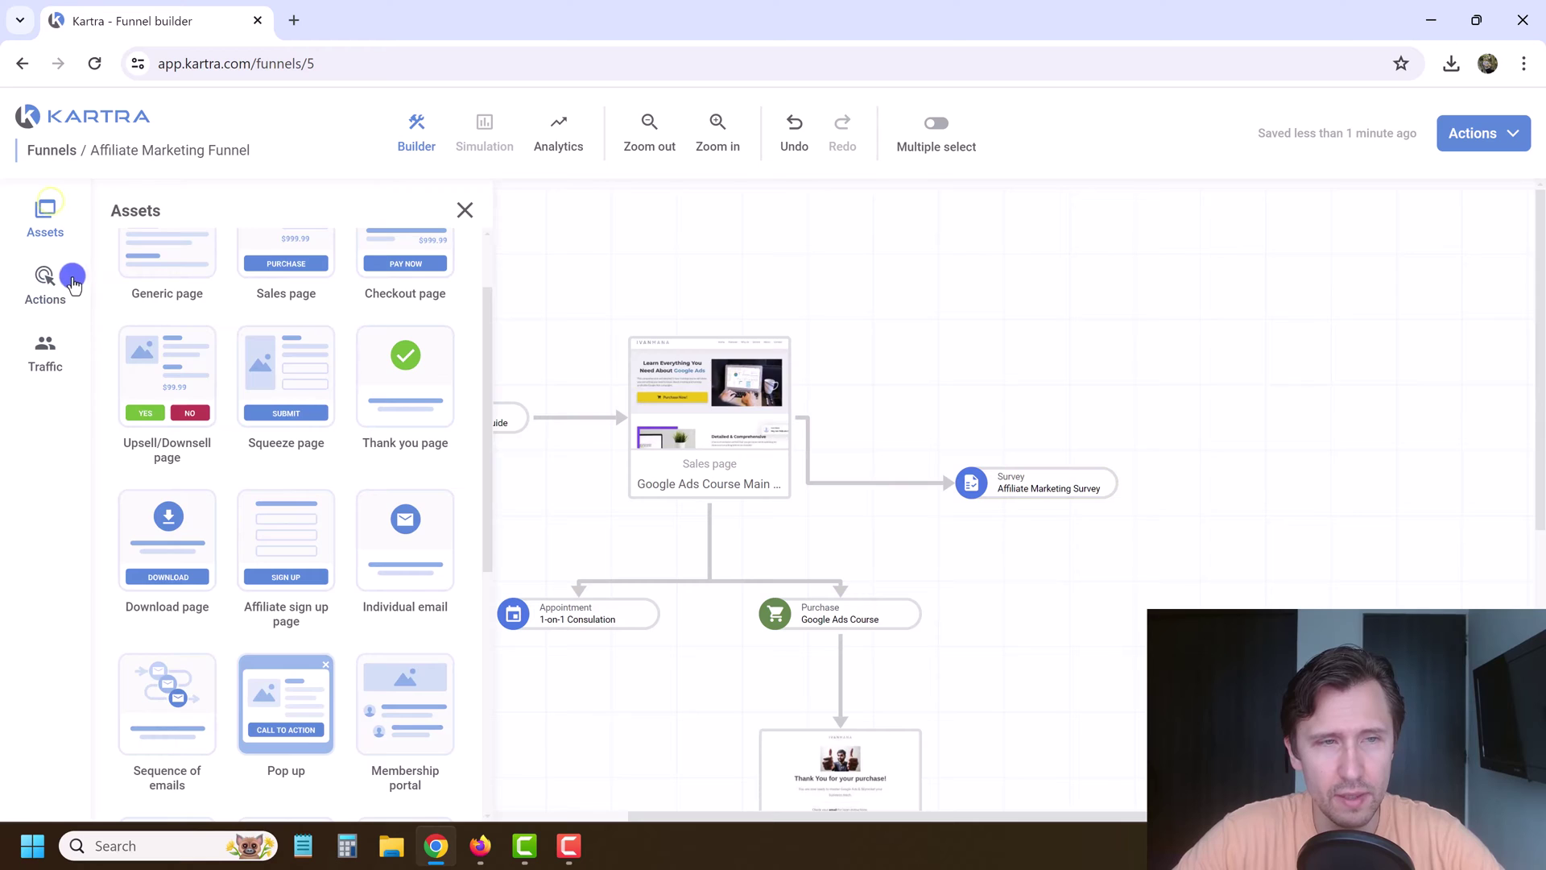
{"action": "left_click", "coordinate": [45, 215]}
{"action": "scroll", "coordinate": [298, 567], "scroll_direction": "down", "scroll_amount": 3}
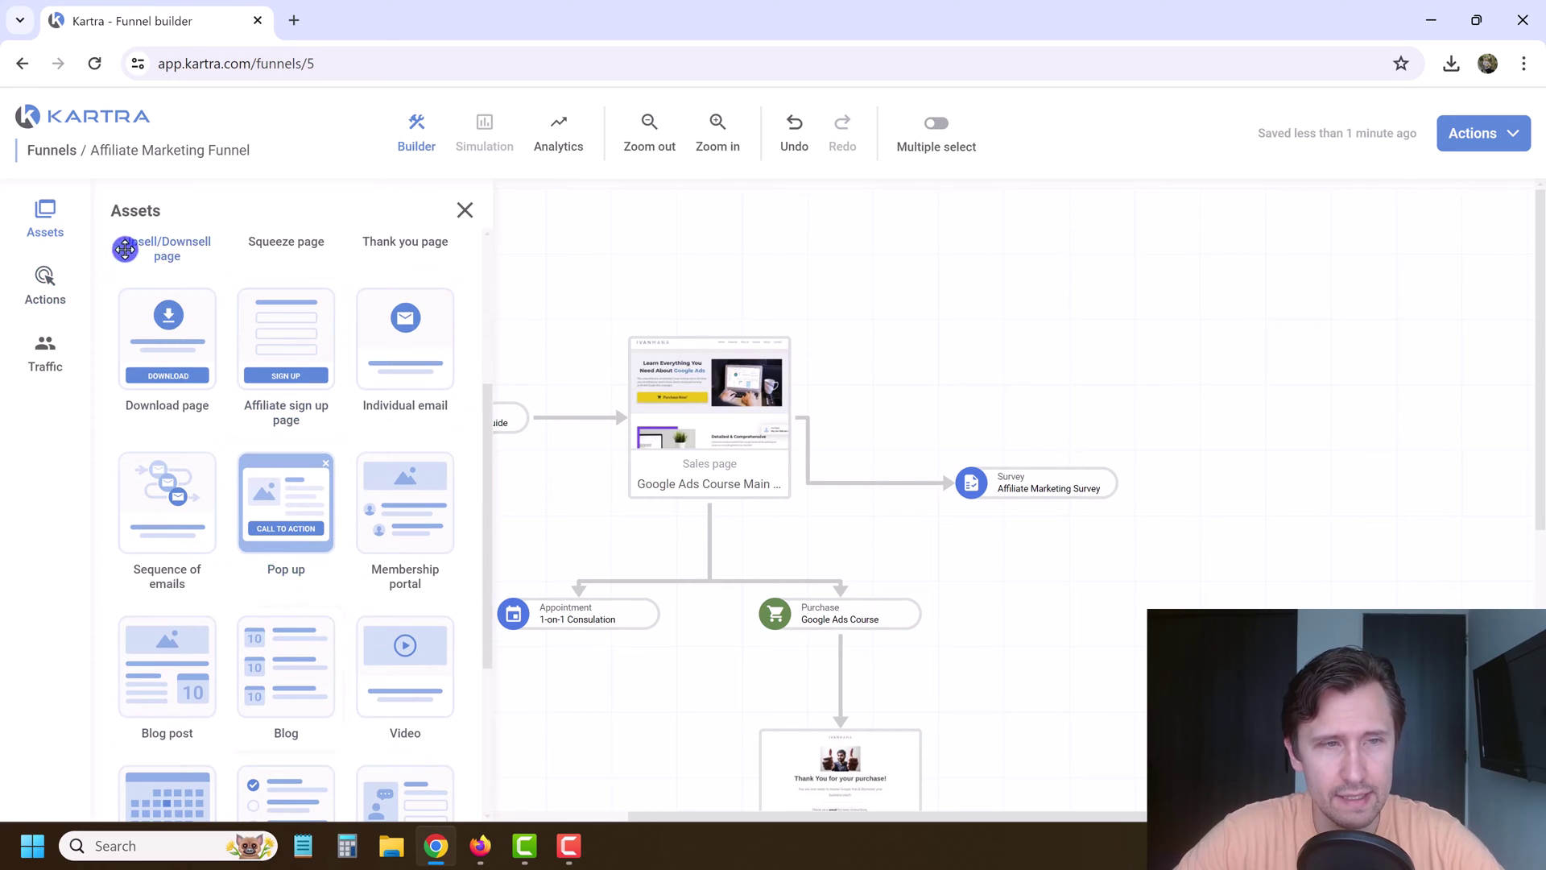
{"action": "scroll", "coordinate": [300, 596], "scroll_direction": "down", "scroll_amount": 1}
{"action": "scroll", "coordinate": [298, 612], "scroll_direction": "down", "scroll_amount": 1}
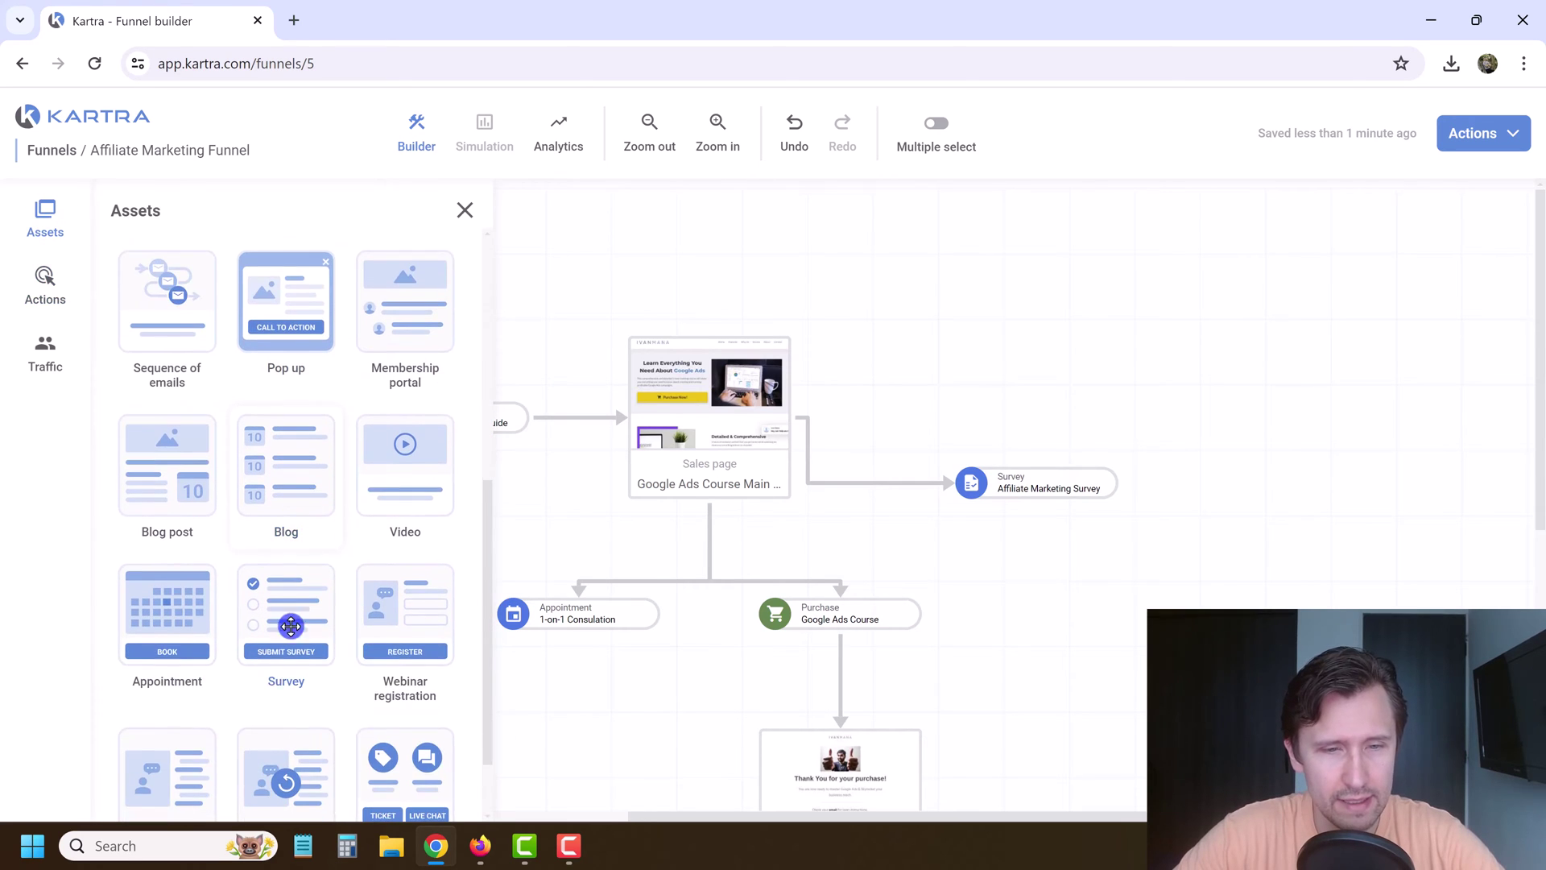
{"action": "scroll", "coordinate": [423, 604], "scroll_direction": "down", "scroll_amount": 1}
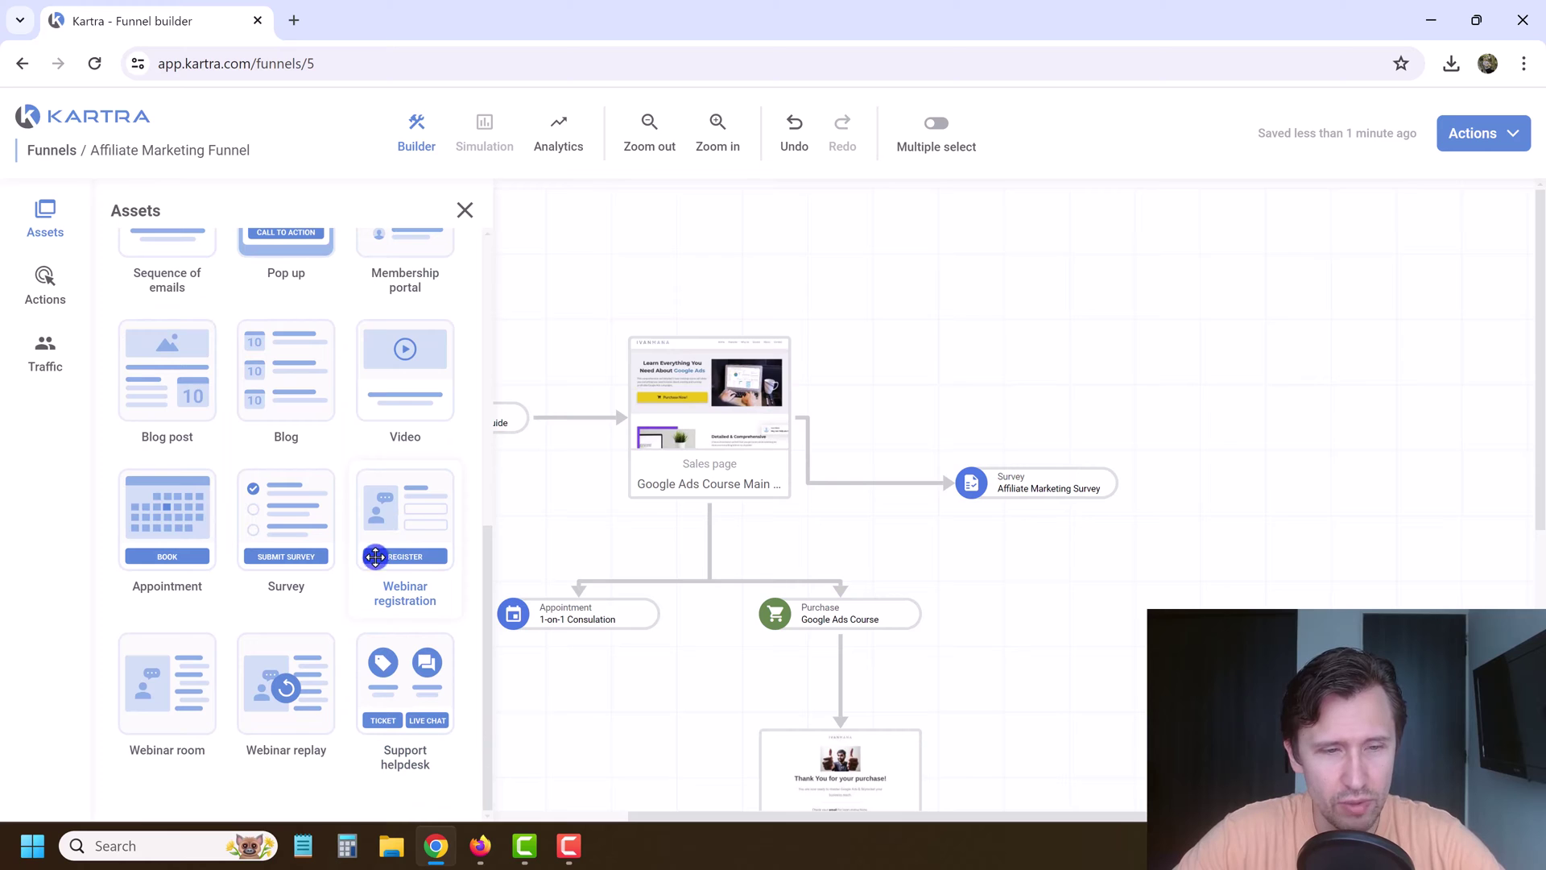
{"action": "scroll", "coordinate": [283, 640], "scroll_direction": "up", "scroll_amount": 2}
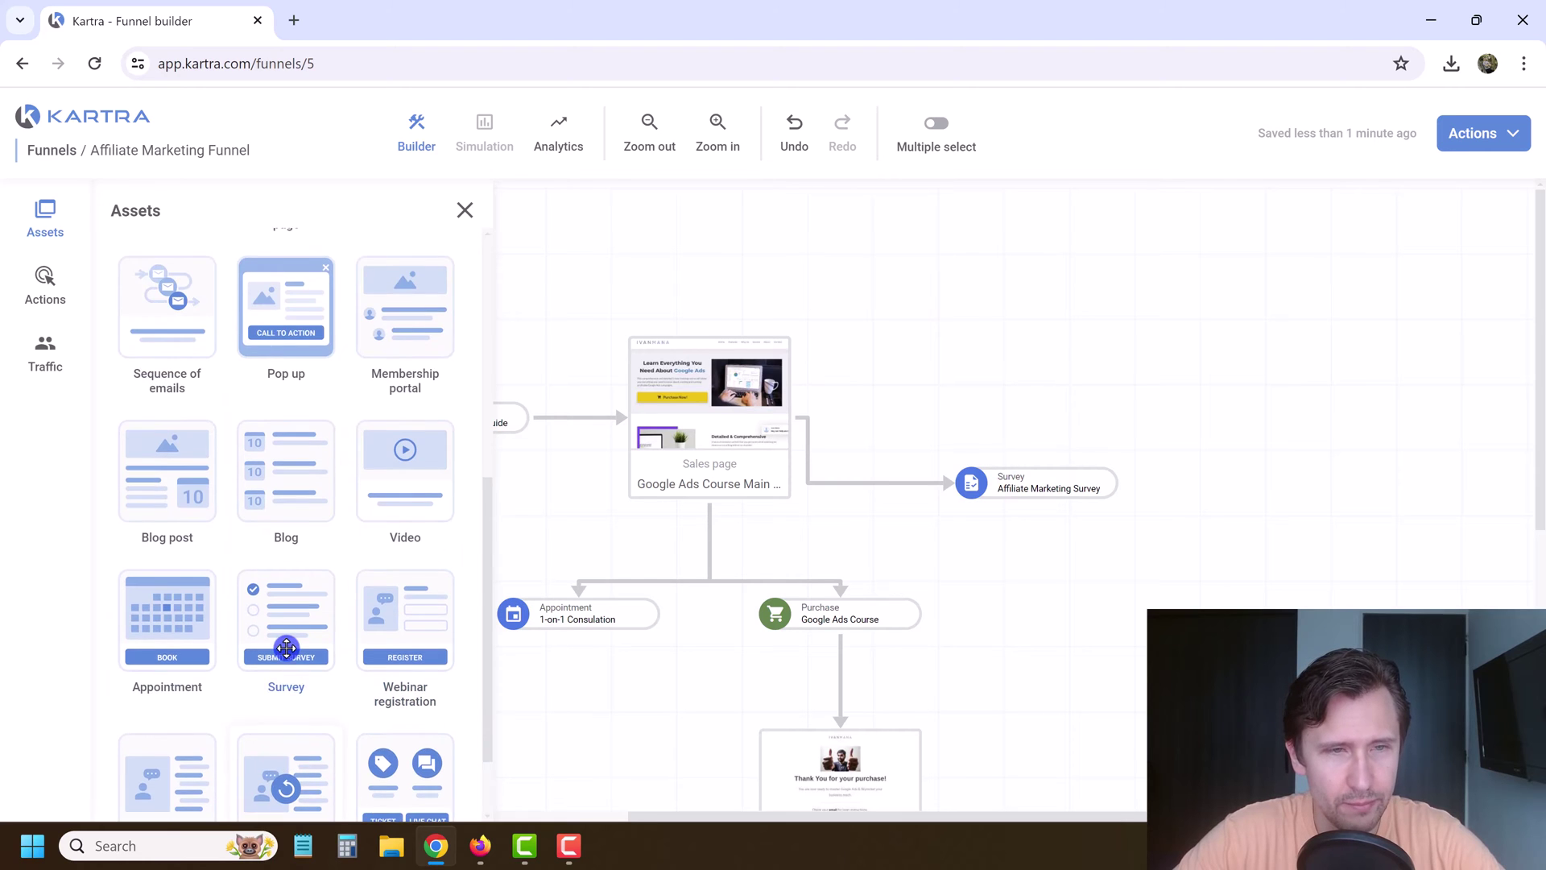
{"action": "scroll", "coordinate": [282, 632], "scroll_direction": "up", "scroll_amount": 1}
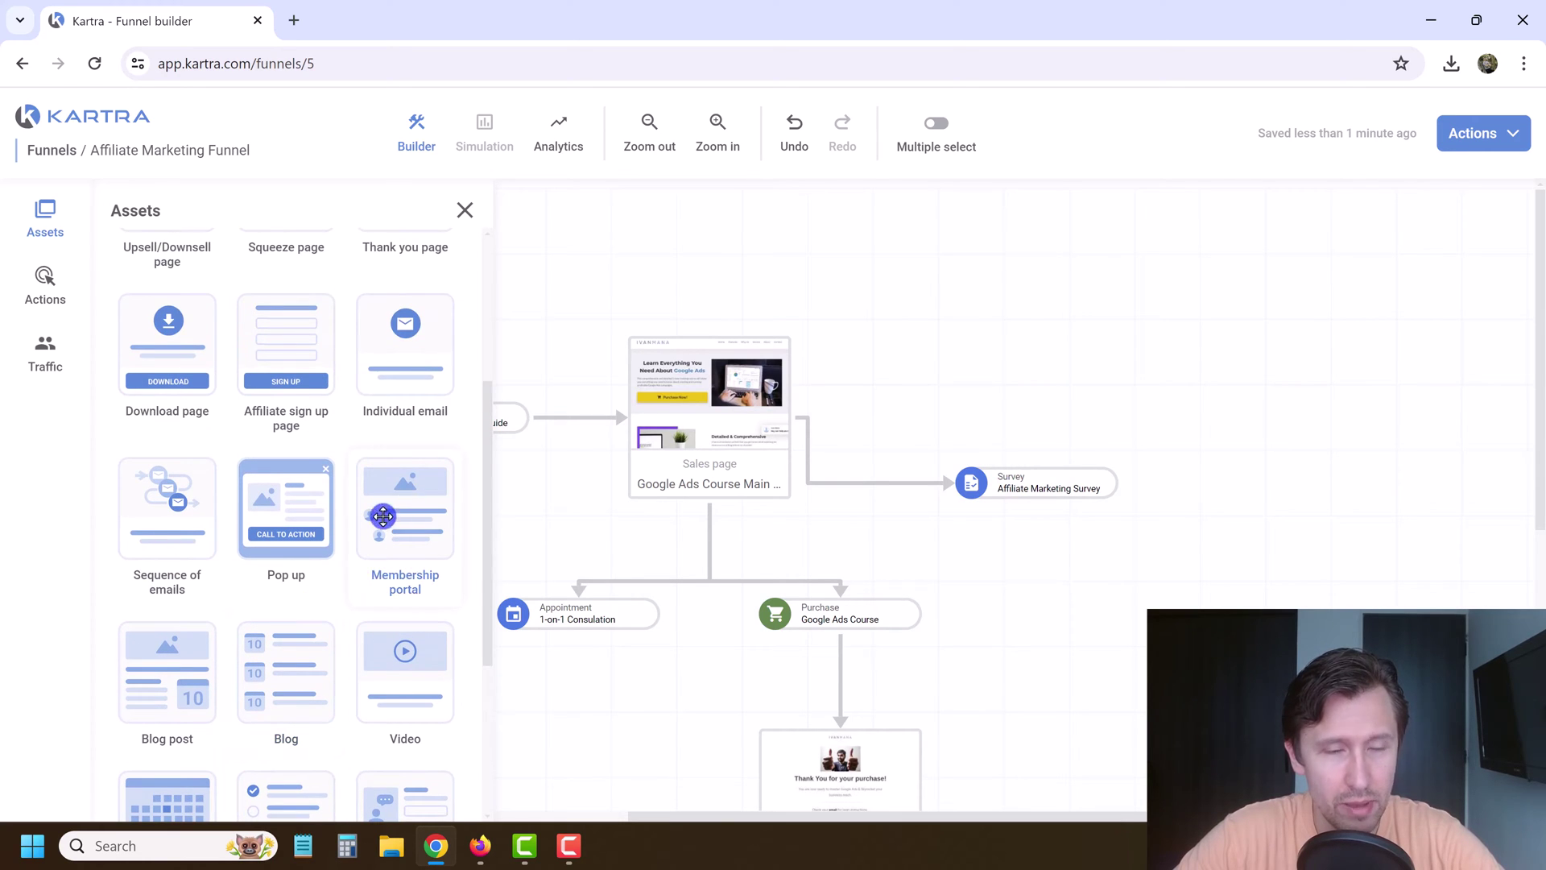
{"action": "scroll", "coordinate": [373, 564], "scroll_direction": "up", "scroll_amount": 1}
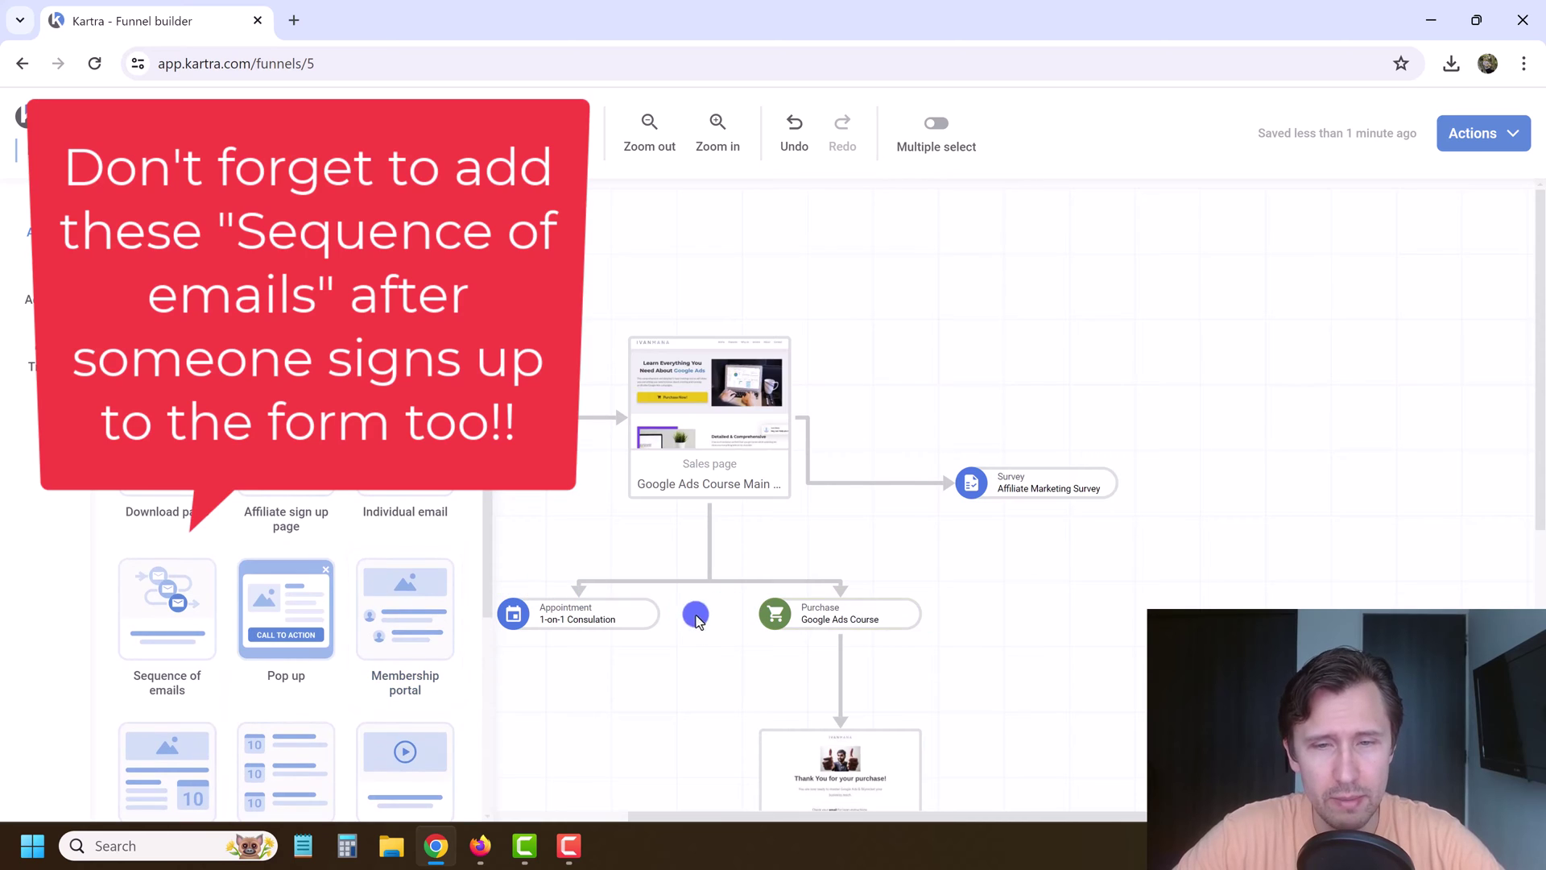
{"action": "scroll", "coordinate": [890, 616], "scroll_direction": "down", "scroll_amount": 1}
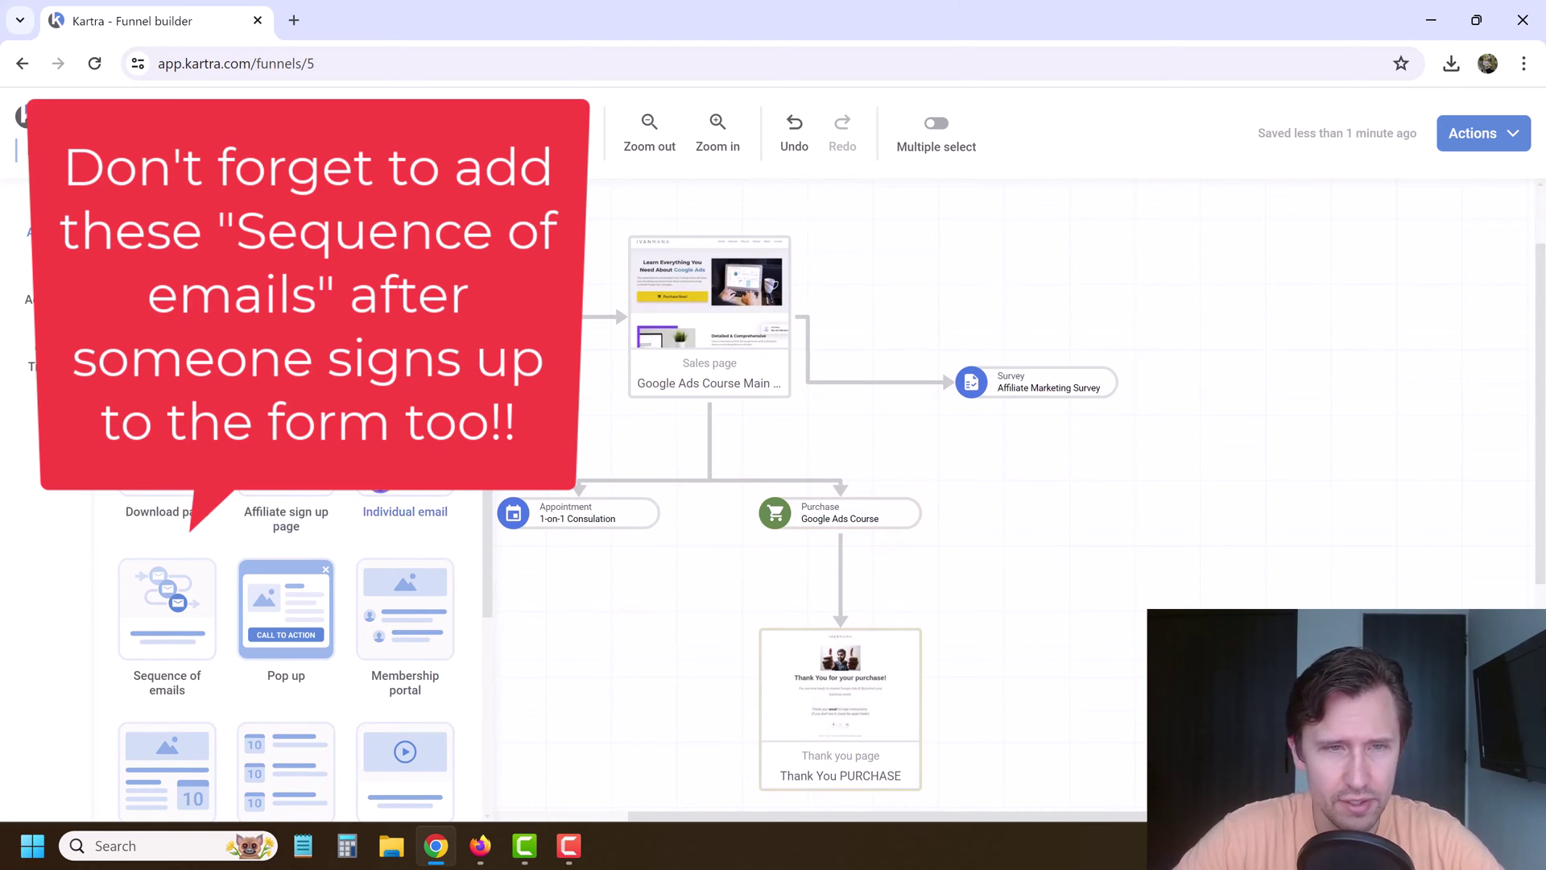
{"action": "scroll", "coordinate": [308, 516], "scroll_direction": "up", "scroll_amount": 2}
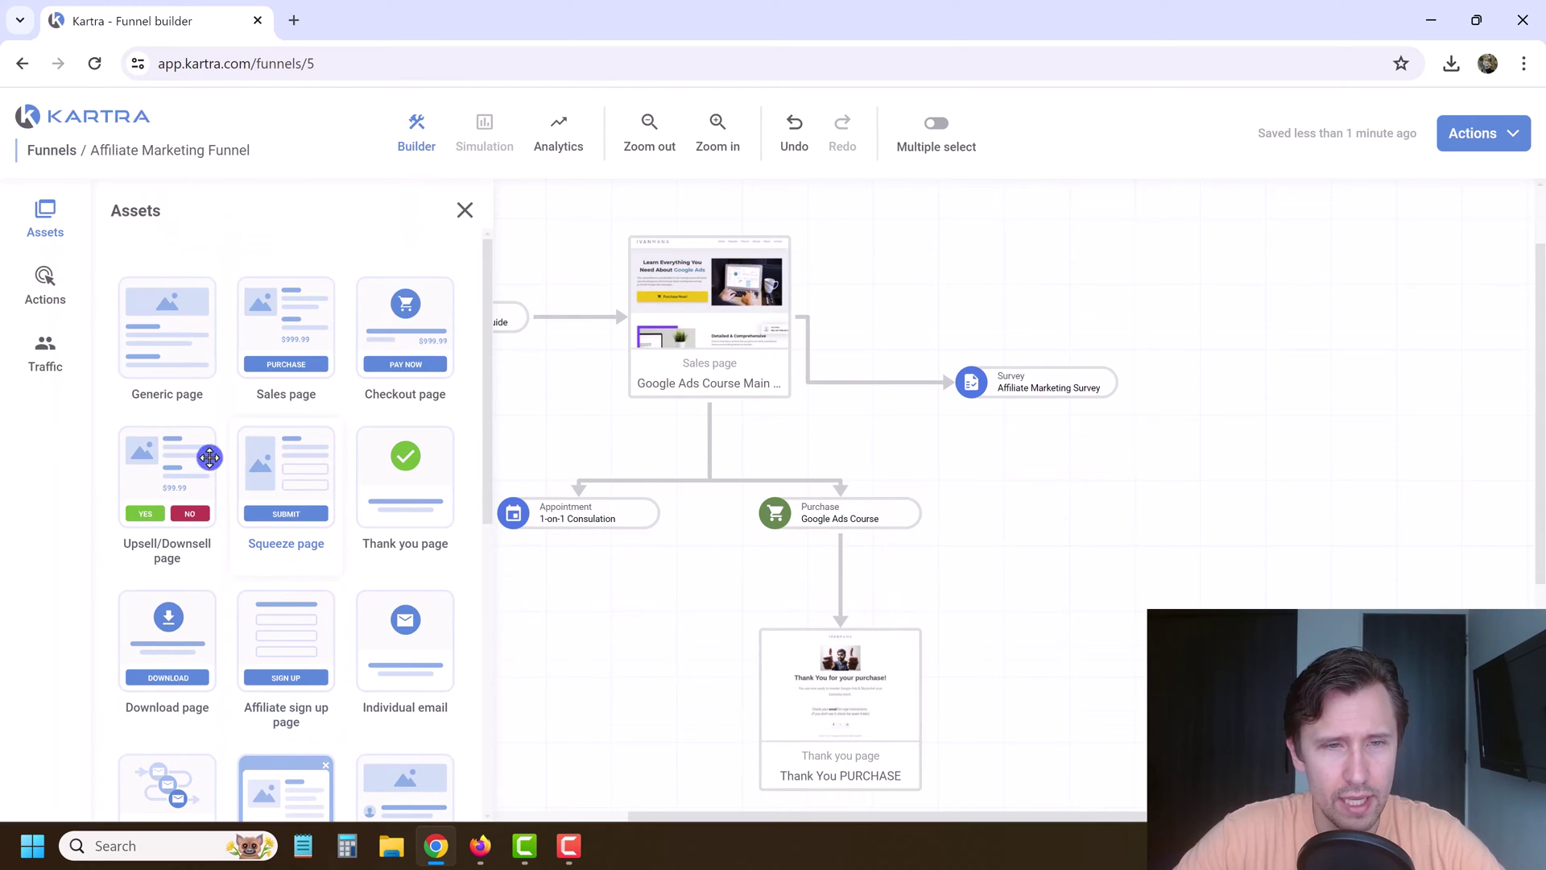
{"action": "left_click_drag", "start_coordinate": [161, 459], "coordinate": [920, 509]}
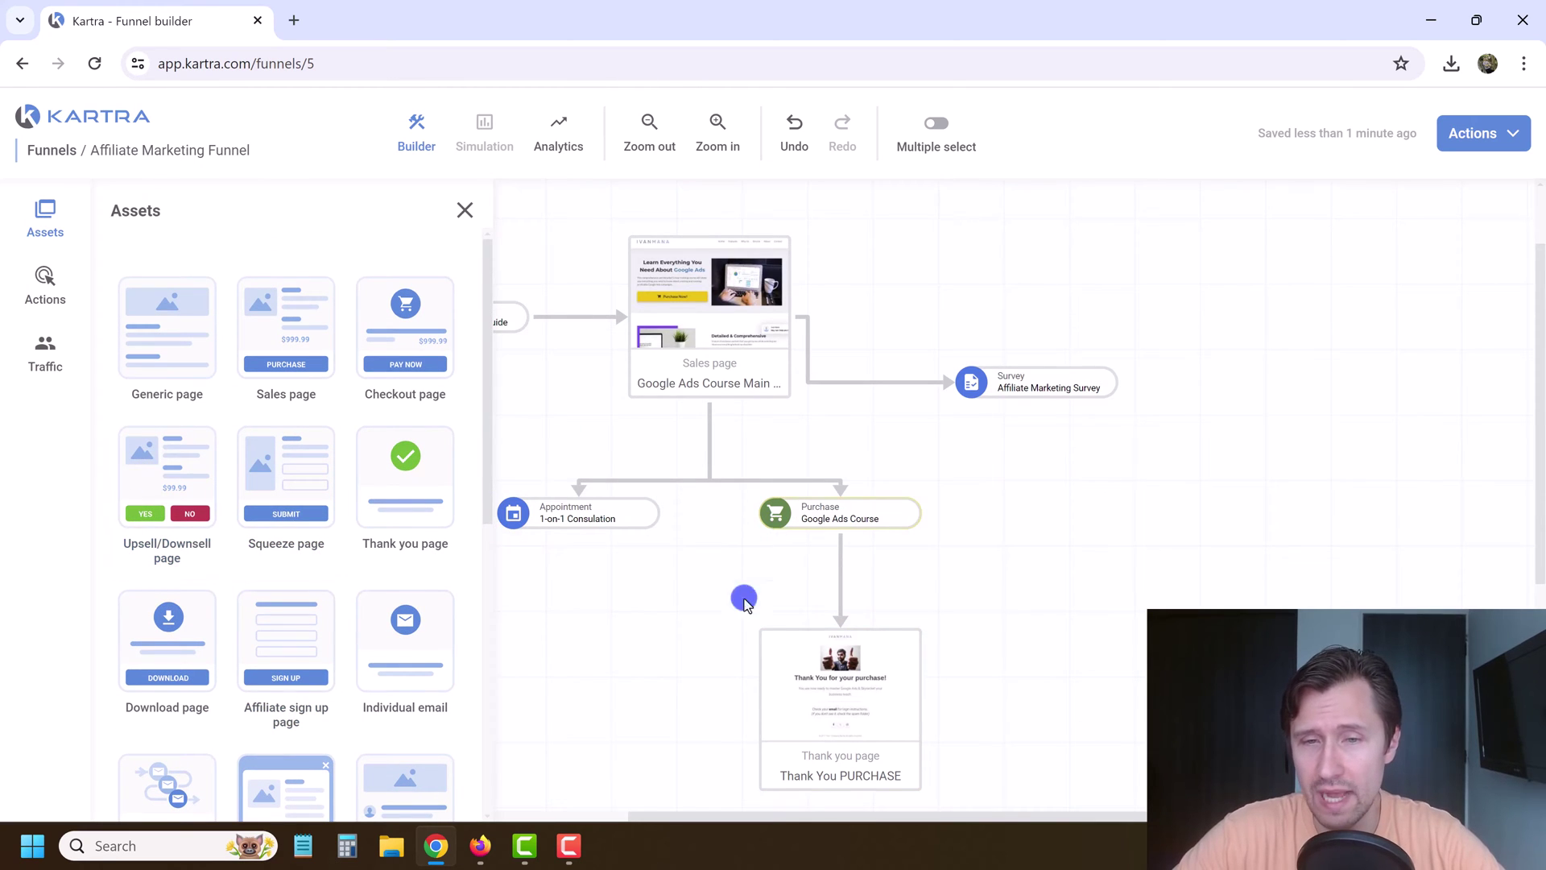
Add a webinar registration asset above the survey action as a placeholder page named "Webinar Registration".
{"action": "scroll", "coordinate": [282, 531], "scroll_direction": "down", "scroll_amount": 5}
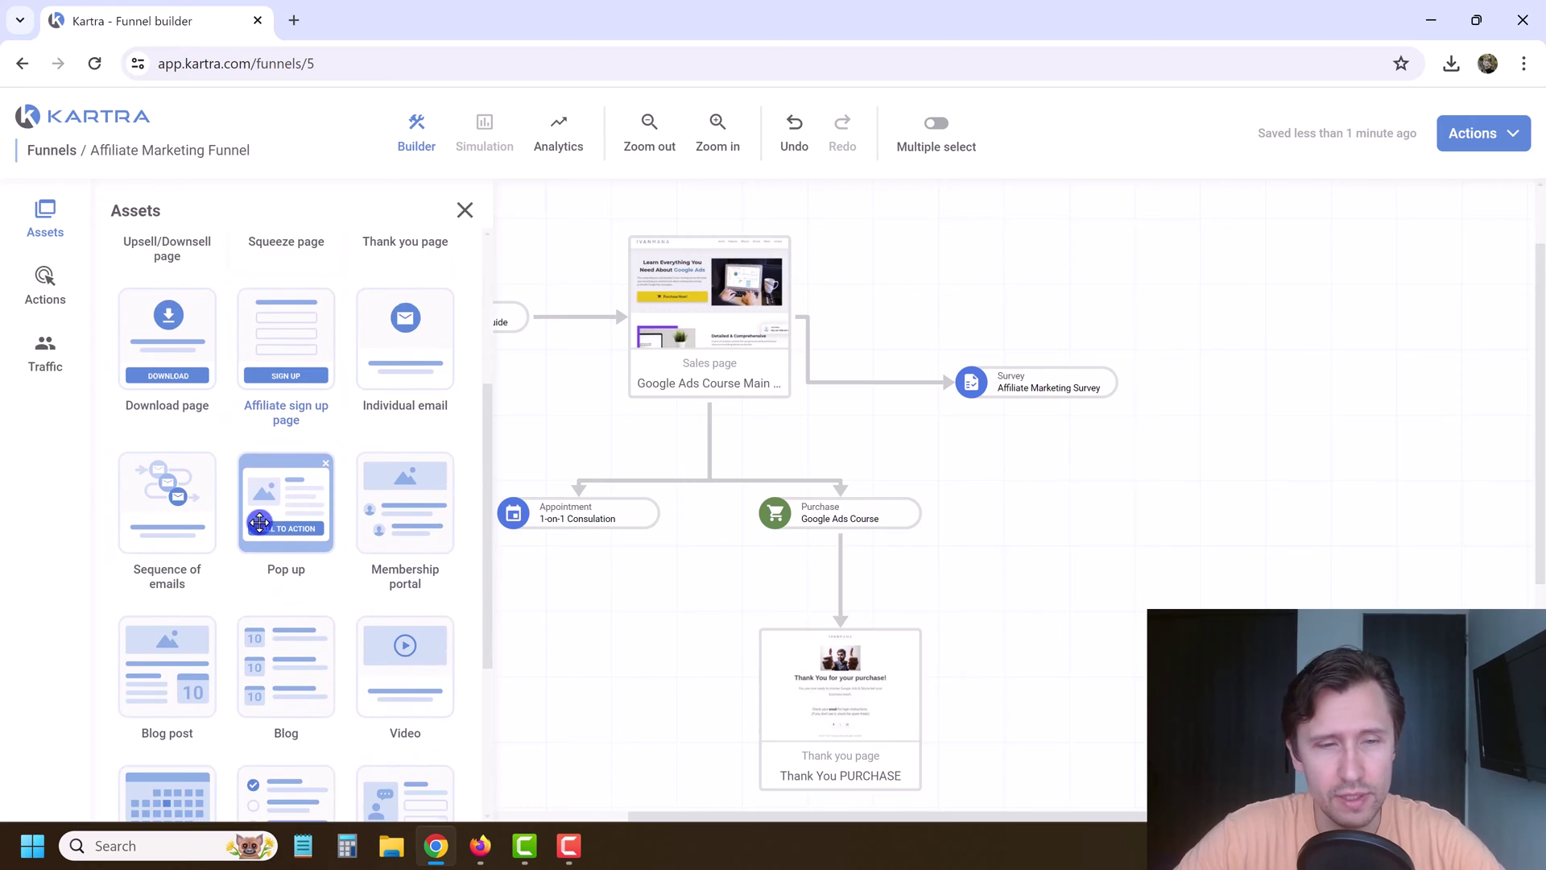
{"action": "scroll", "coordinate": [378, 548], "scroll_direction": "down", "scroll_amount": 3}
{"action": "left_click_drag", "start_coordinate": [421, 580], "coordinate": [1056, 219]}
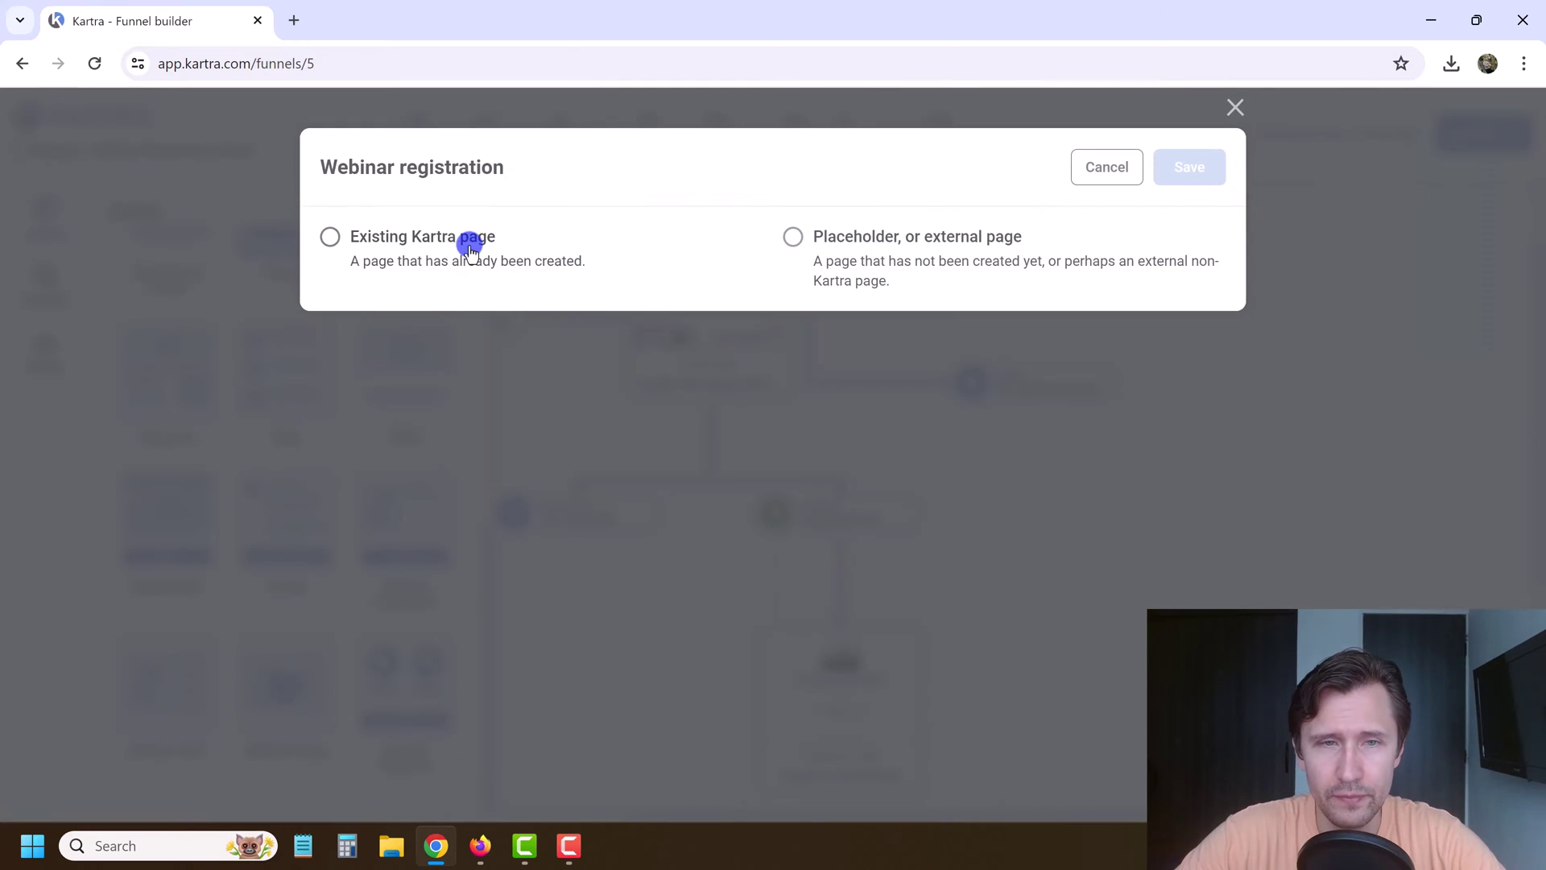
{"action": "left_click", "coordinate": [467, 240]}
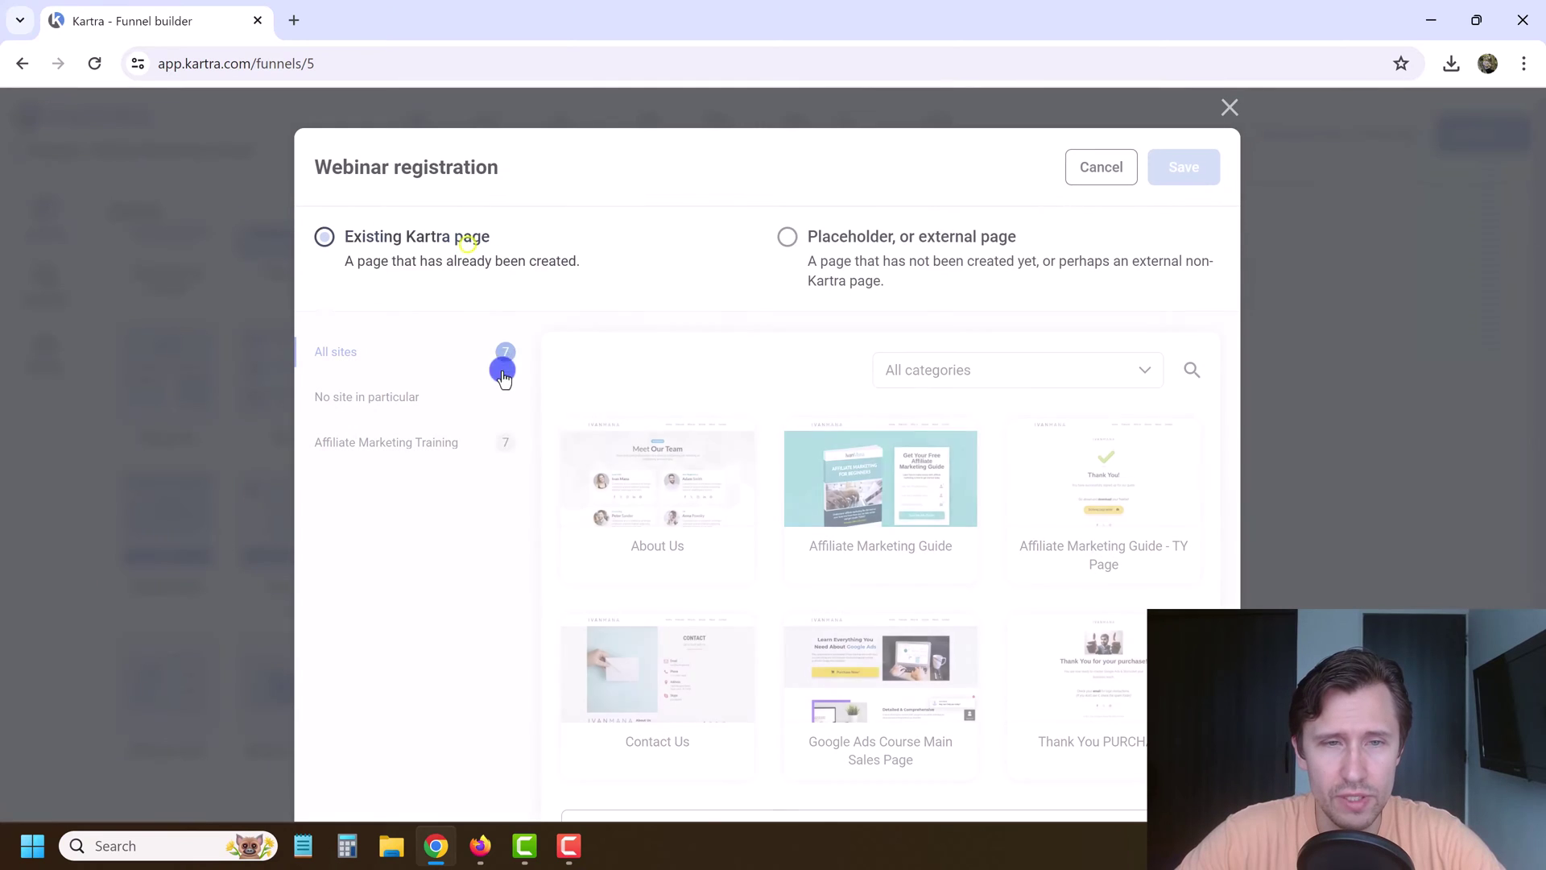
{"action": "scroll", "coordinate": [552, 524], "scroll_direction": "down", "scroll_amount": 2}
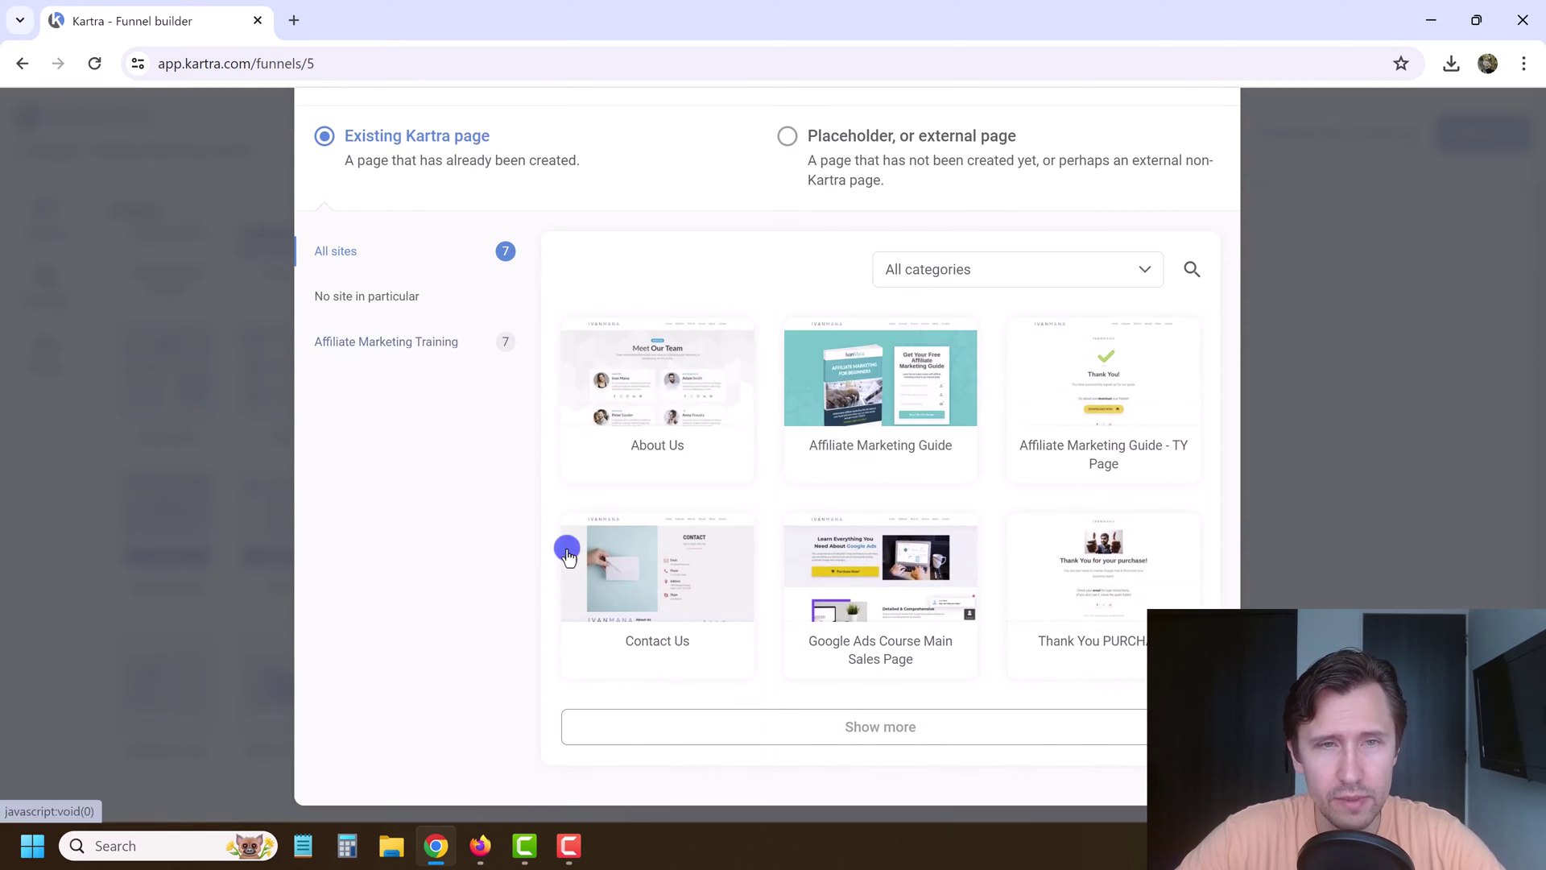
{"action": "scroll", "coordinate": [504, 612], "scroll_direction": "up", "scroll_amount": 2}
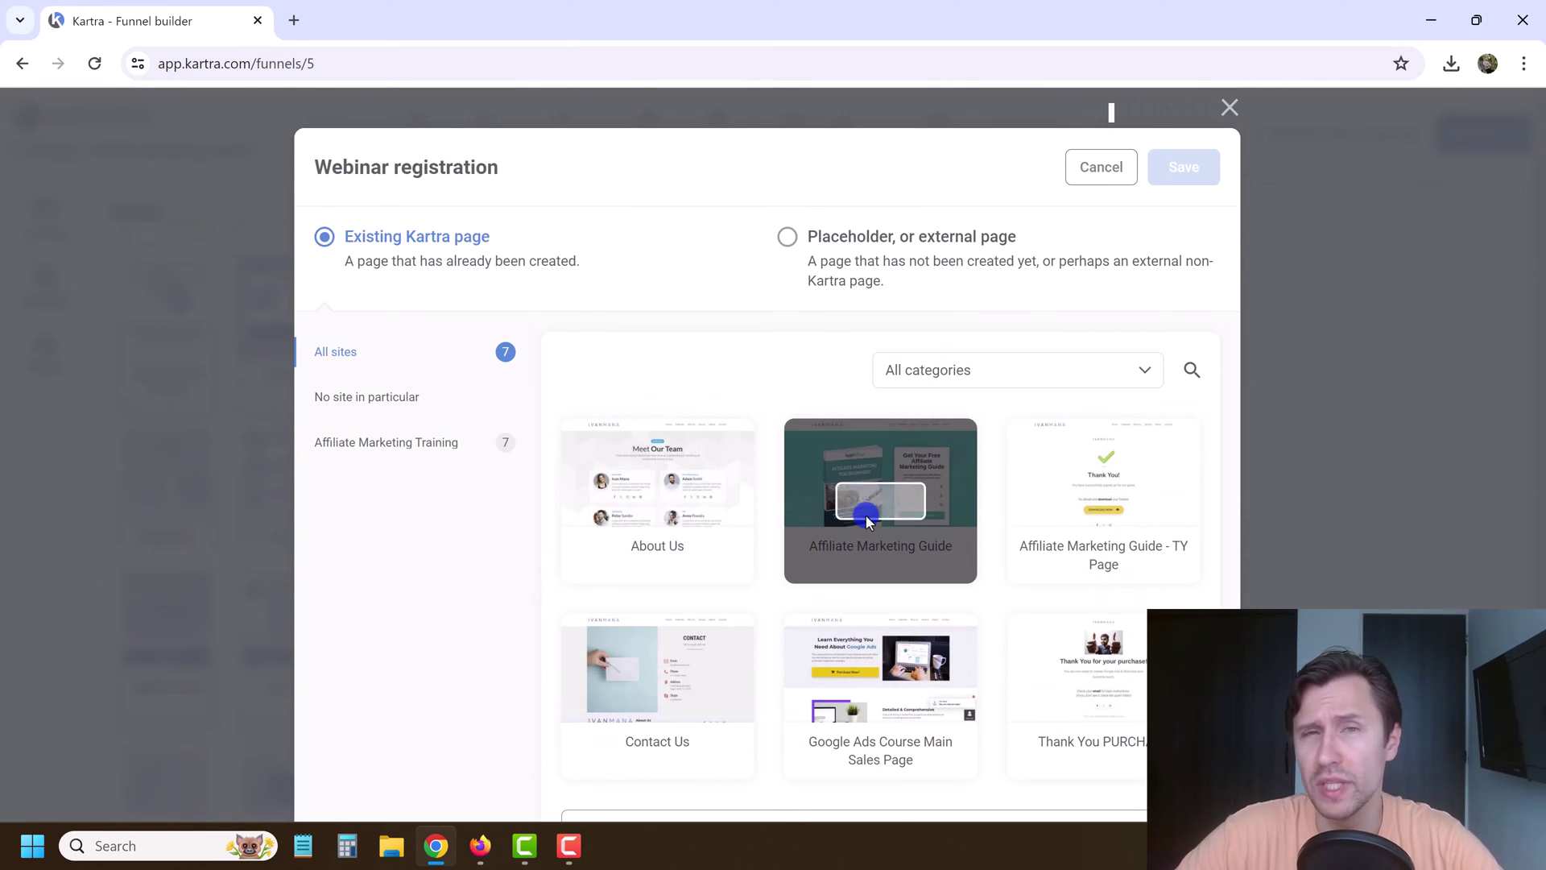
{"action": "scroll", "coordinate": [814, 535], "scroll_direction": "down", "scroll_amount": 2}
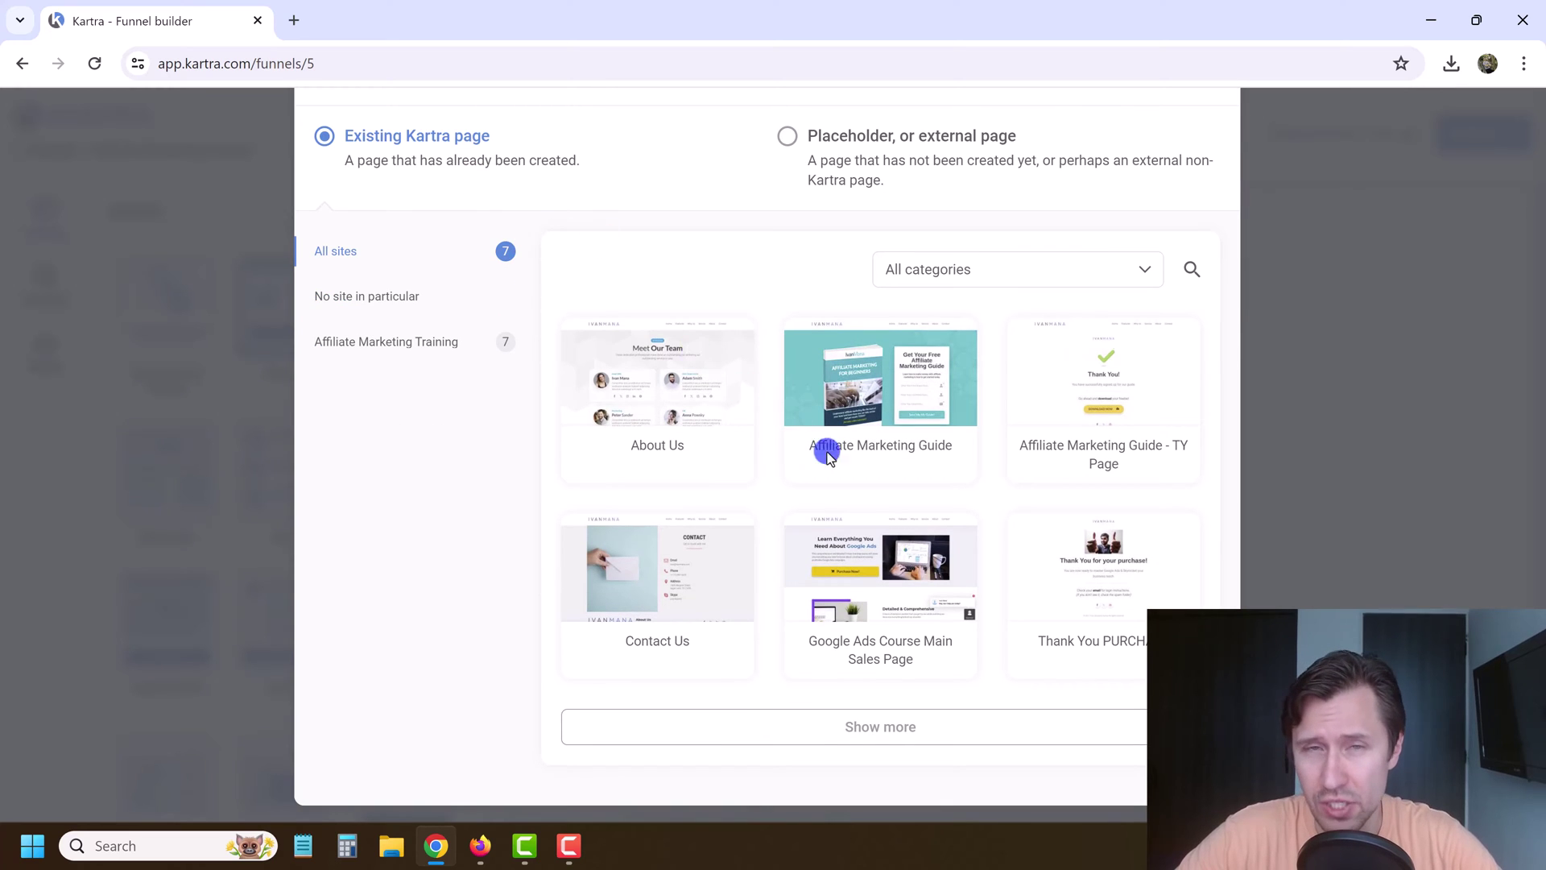
{"action": "scroll", "coordinate": [926, 513], "scroll_direction": "up", "scroll_amount": 2}
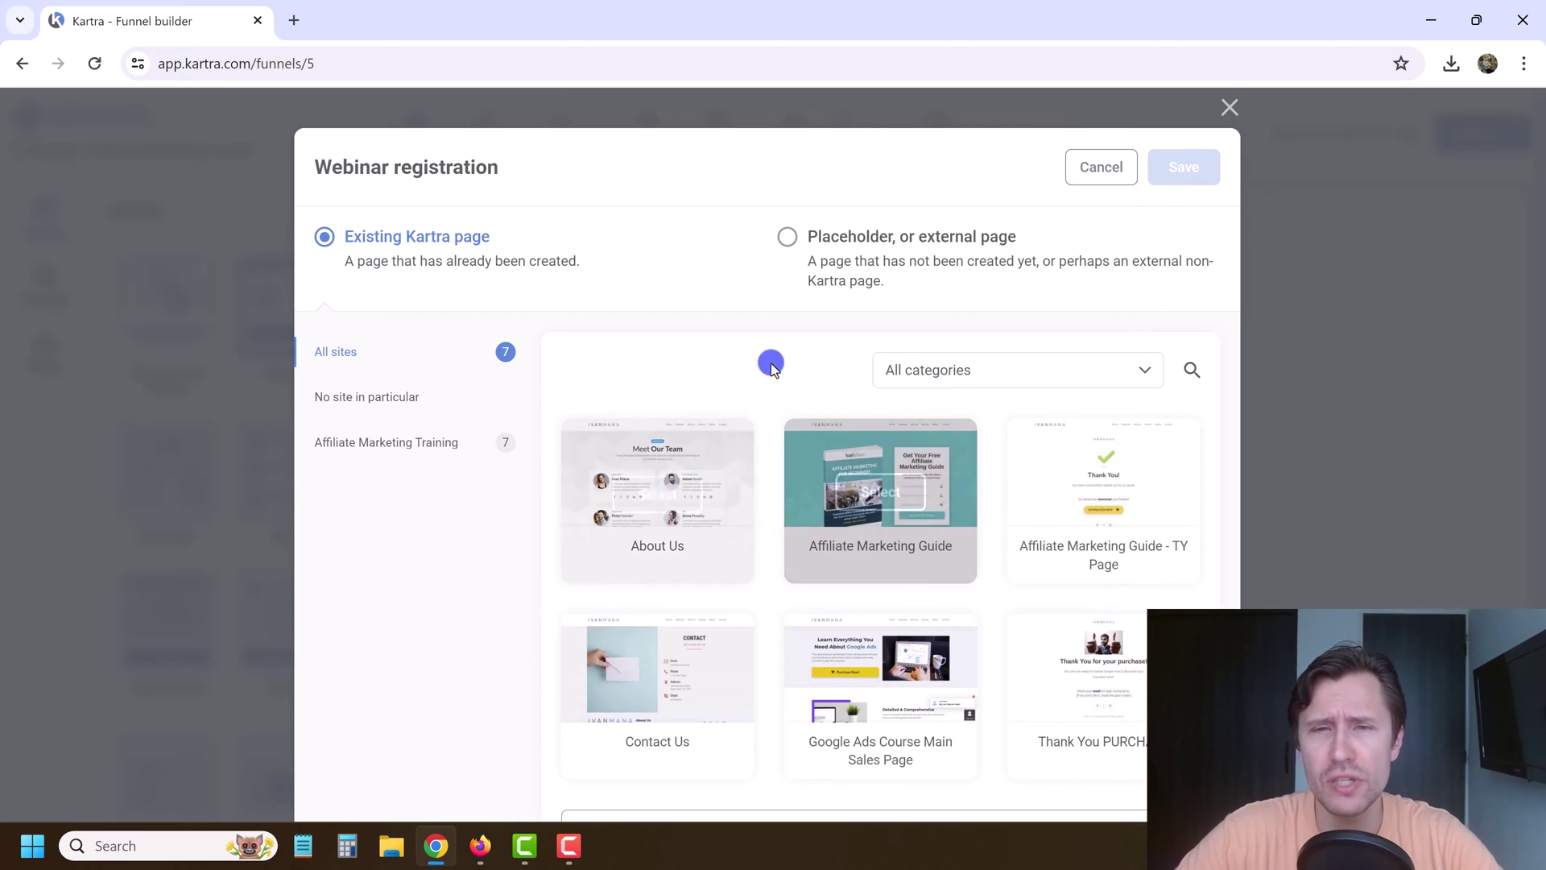
{"action": "left_click", "coordinate": [844, 238]}
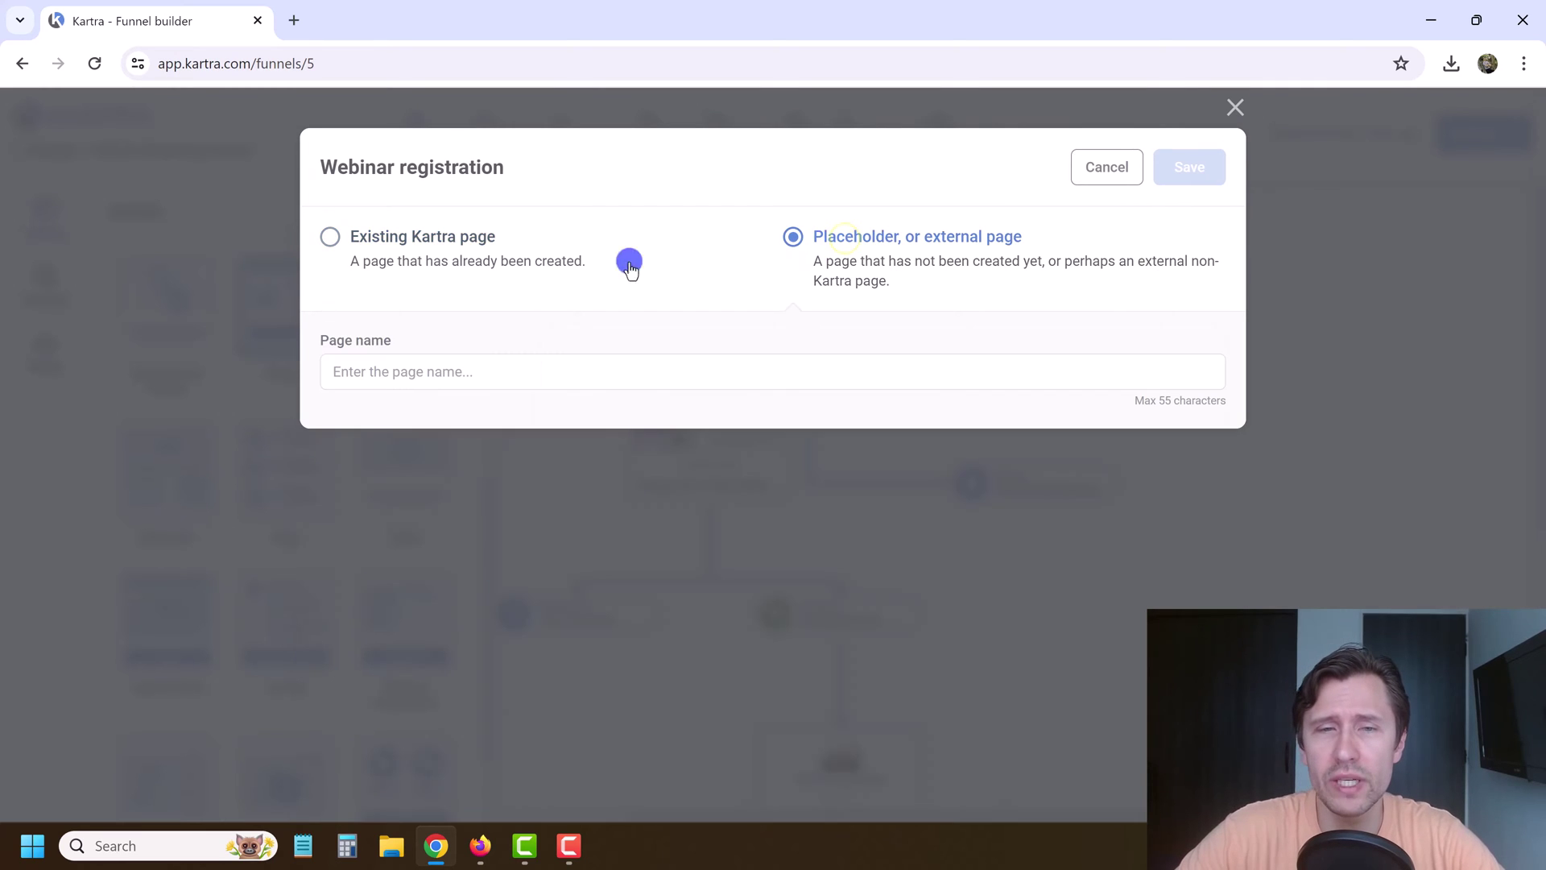
{"action": "left_click", "coordinate": [477, 370]}
{"action": "type", "text": "Webinar Registration"}
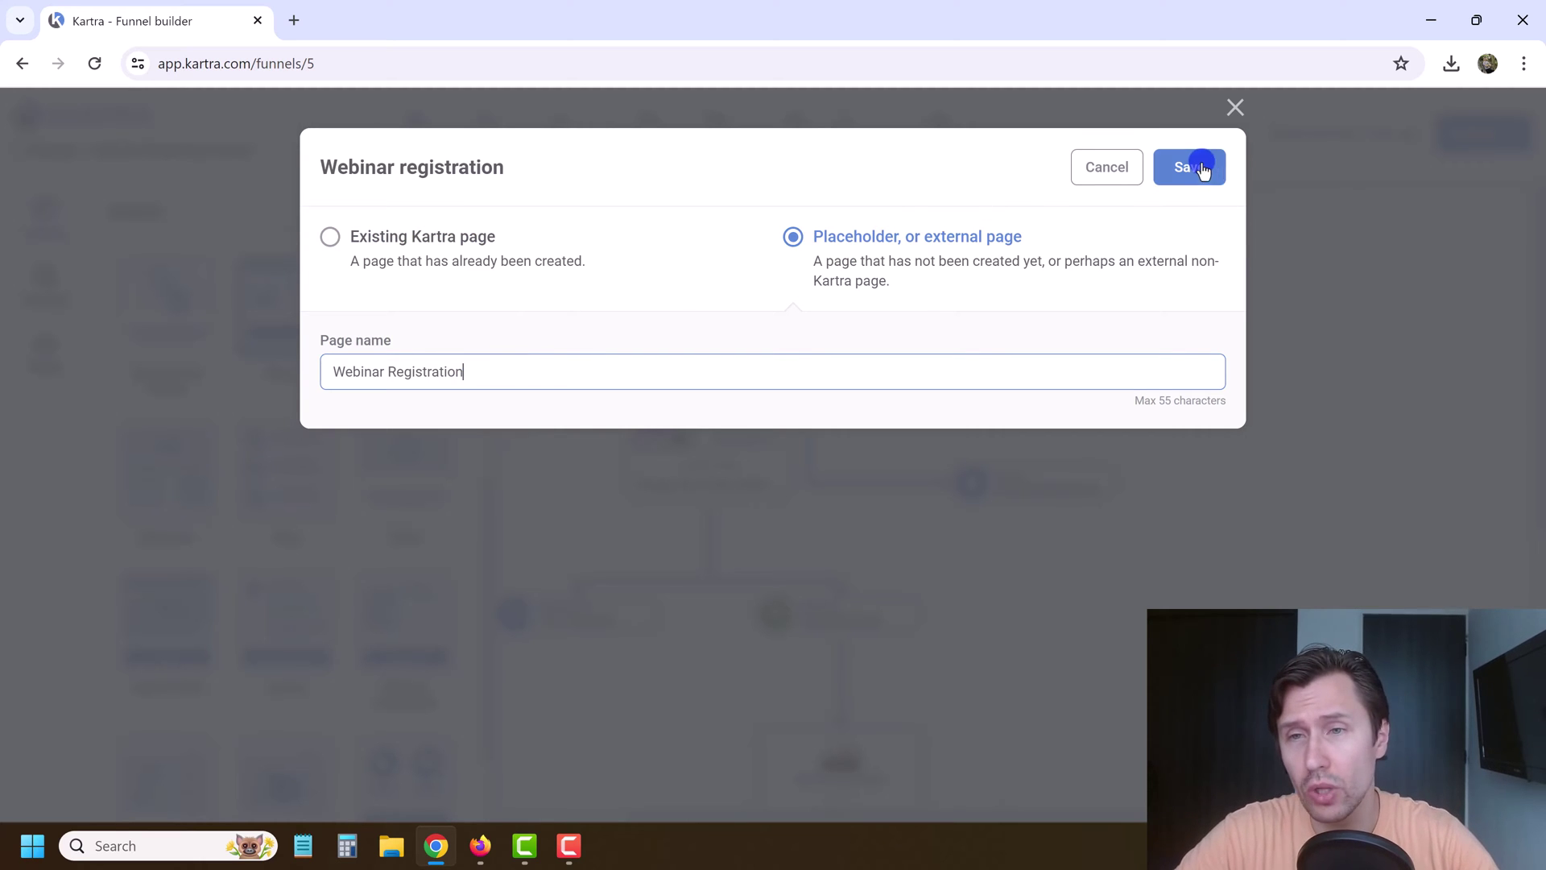
{"action": "left_click", "coordinate": [1201, 169]}
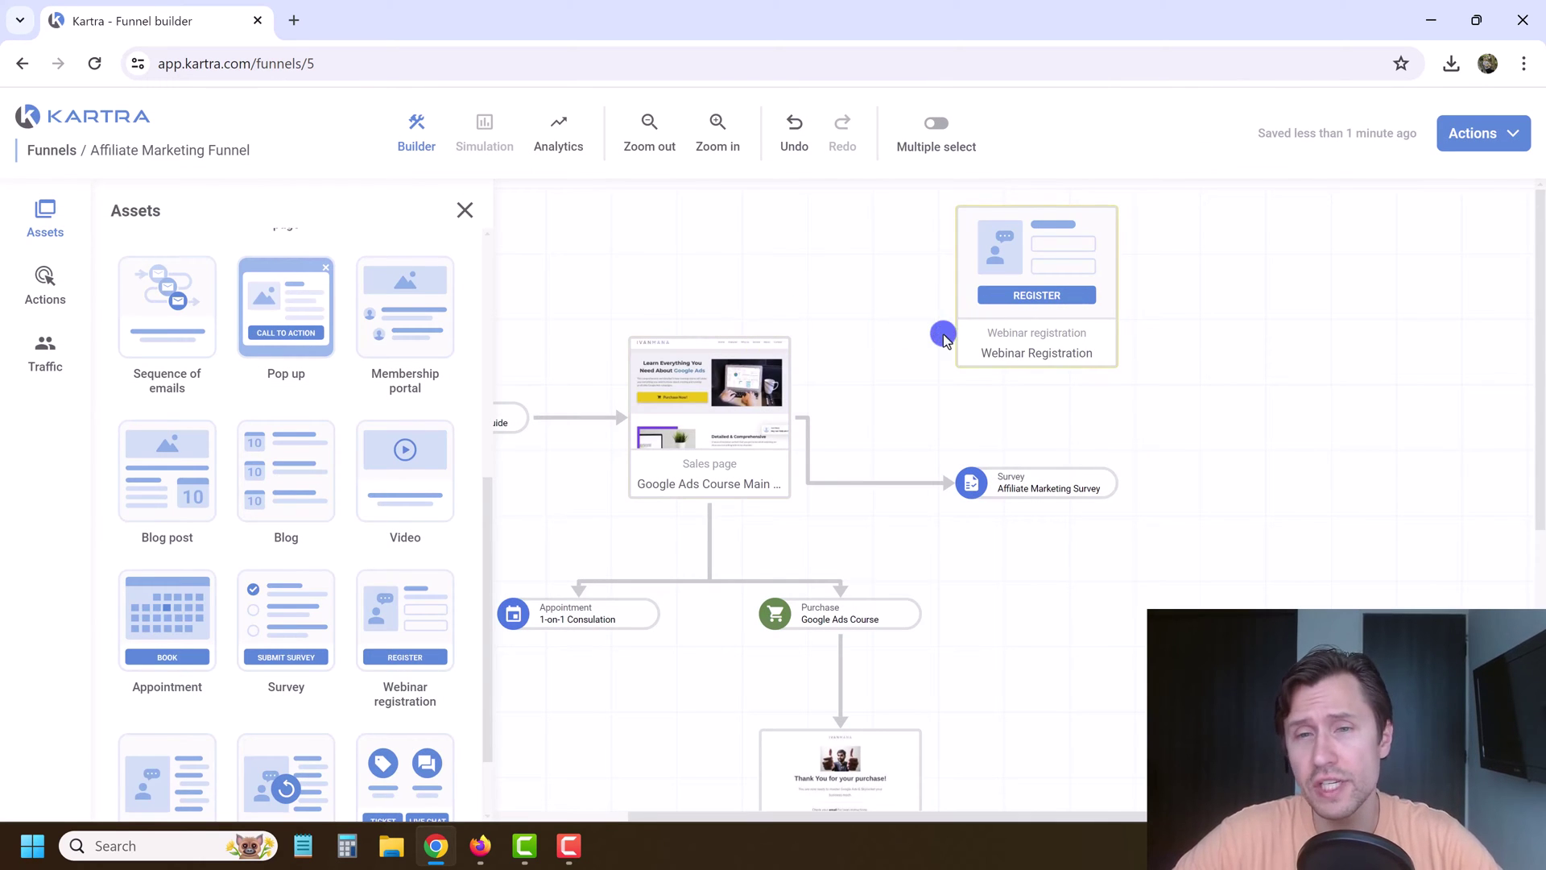
Connect the sales page's top edge to the left edge of the Webinar Registration page.
{"action": "left_click", "coordinate": [741, 365]}
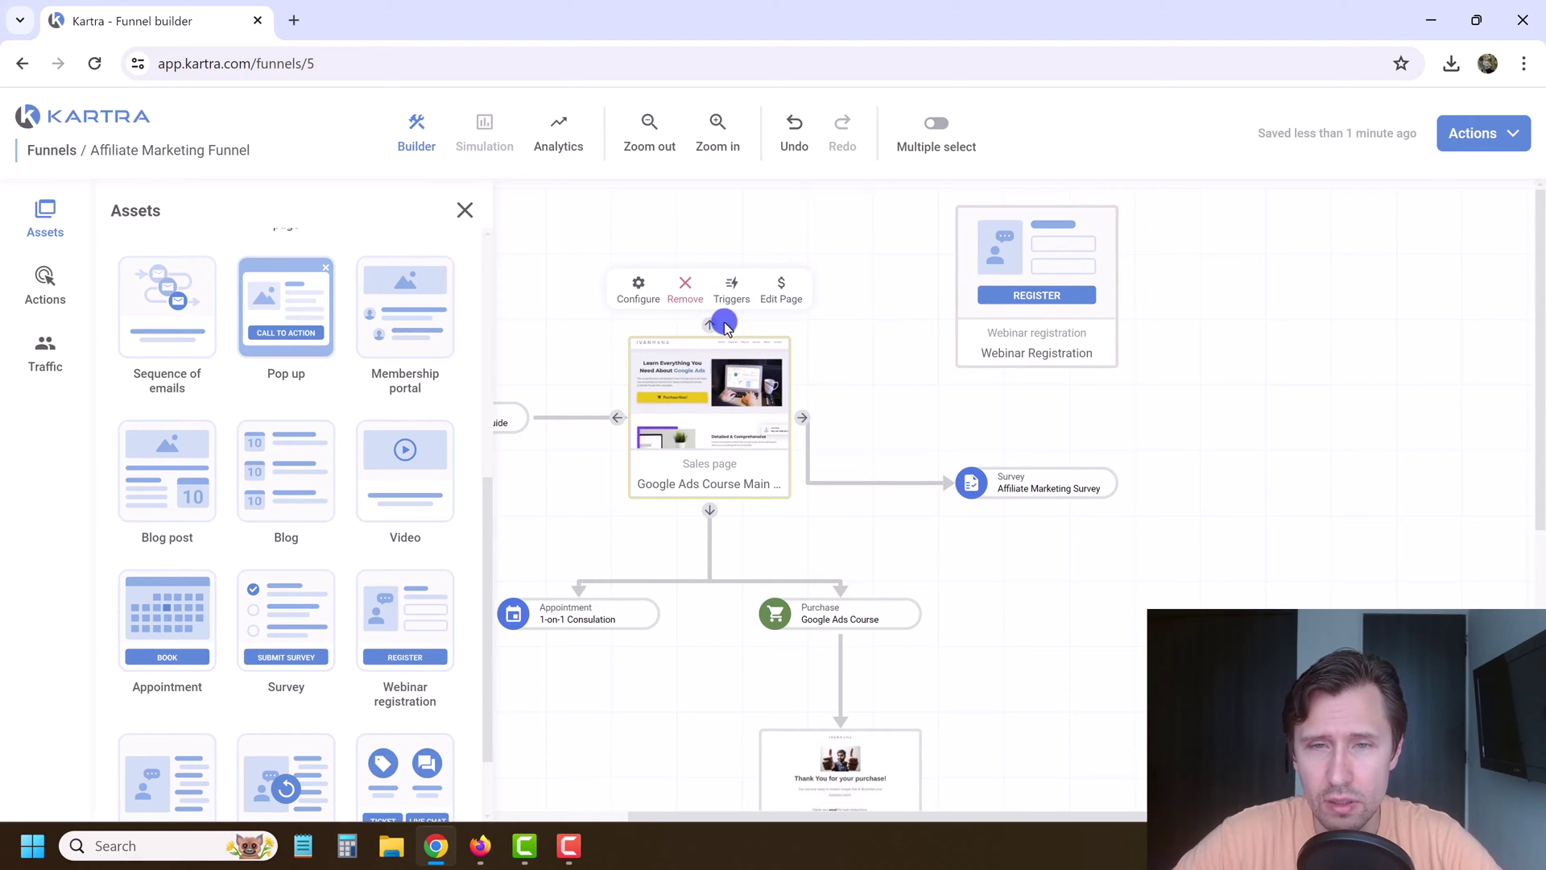
{"action": "left_click_drag", "start_coordinate": [713, 325], "coordinate": [958, 275]}
{"action": "left_click", "coordinate": [467, 207]}
{"action": "left_click_drag", "start_coordinate": [398, 585], "coordinate": [952, 515]}
{"action": "left_click_drag", "start_coordinate": [548, 525], "coordinate": [616, 533]}
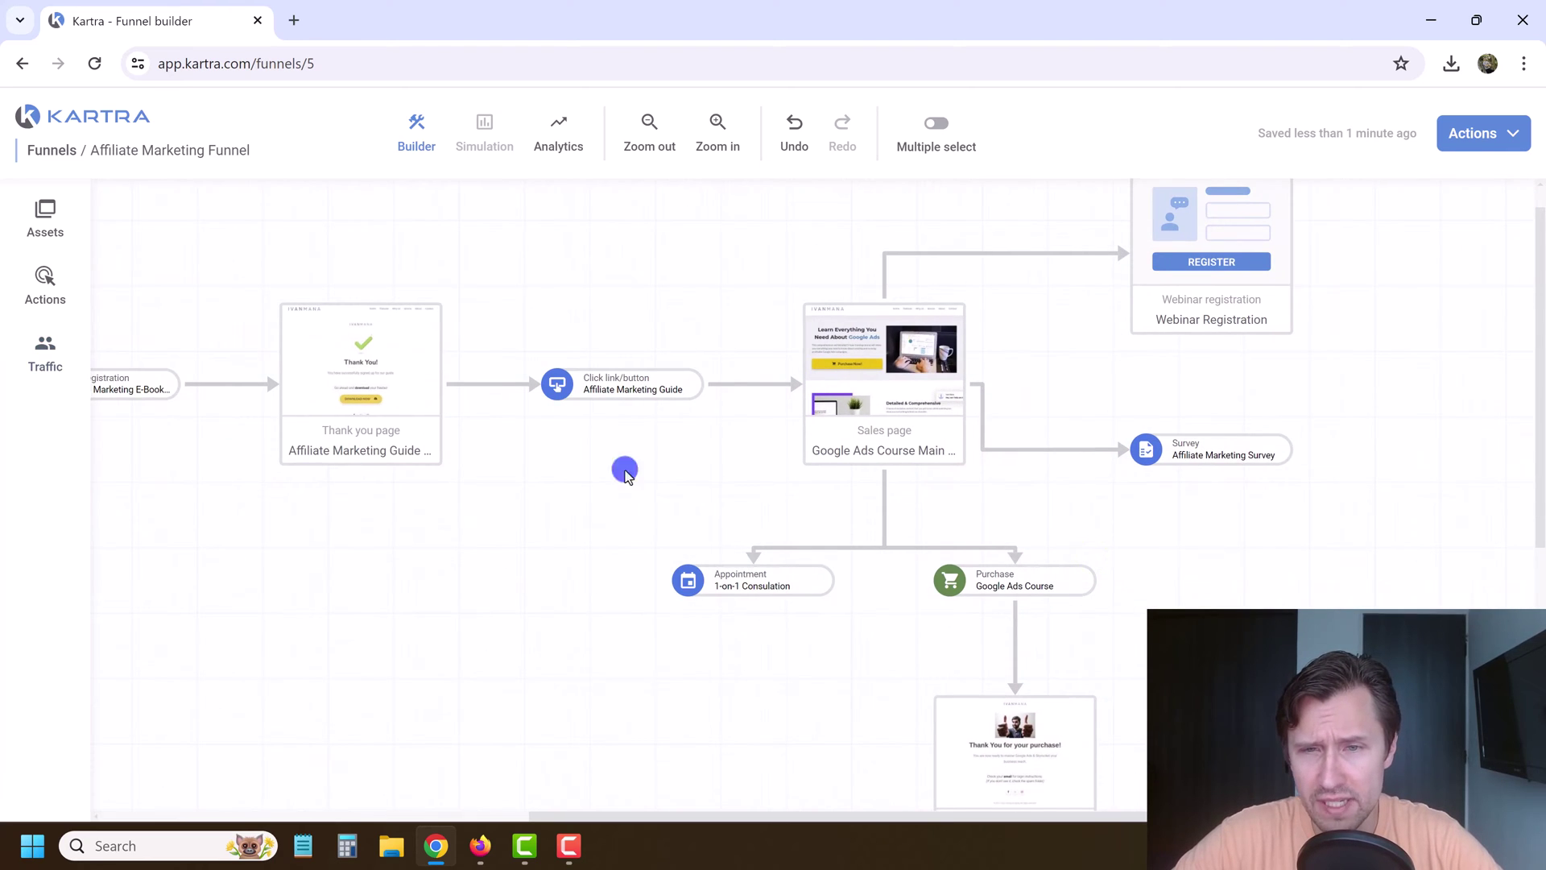
Add a non-traceable True action with the description "buys" beside the purchase action.
{"action": "left_click", "coordinate": [45, 351]}
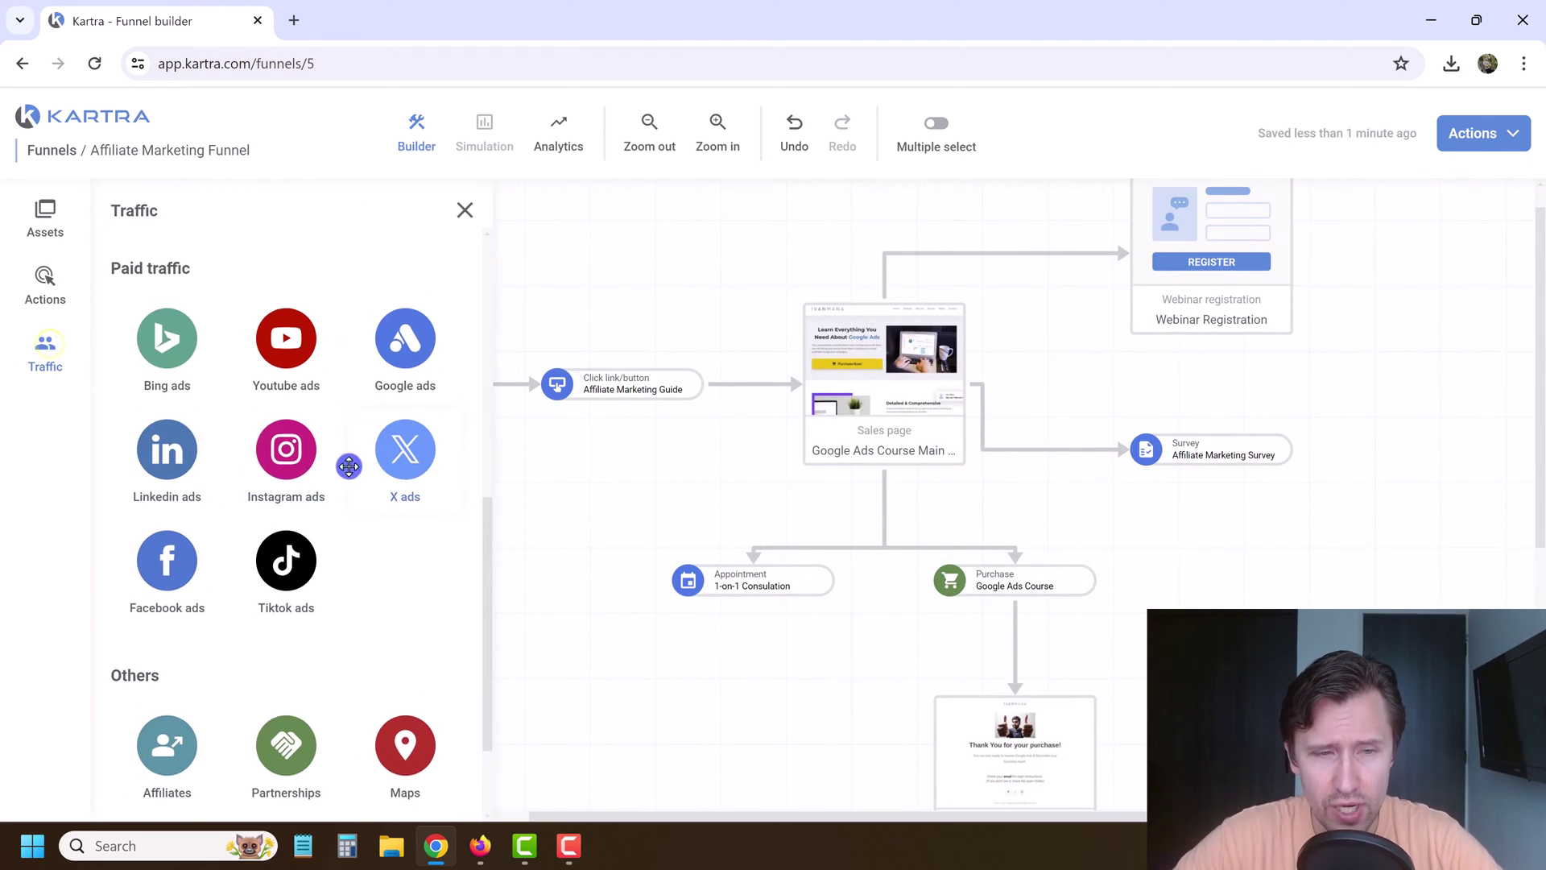
{"action": "scroll", "coordinate": [284, 451], "scroll_direction": "down", "scroll_amount": 2}
{"action": "scroll", "coordinate": [175, 692], "scroll_direction": "up", "scroll_amount": 6}
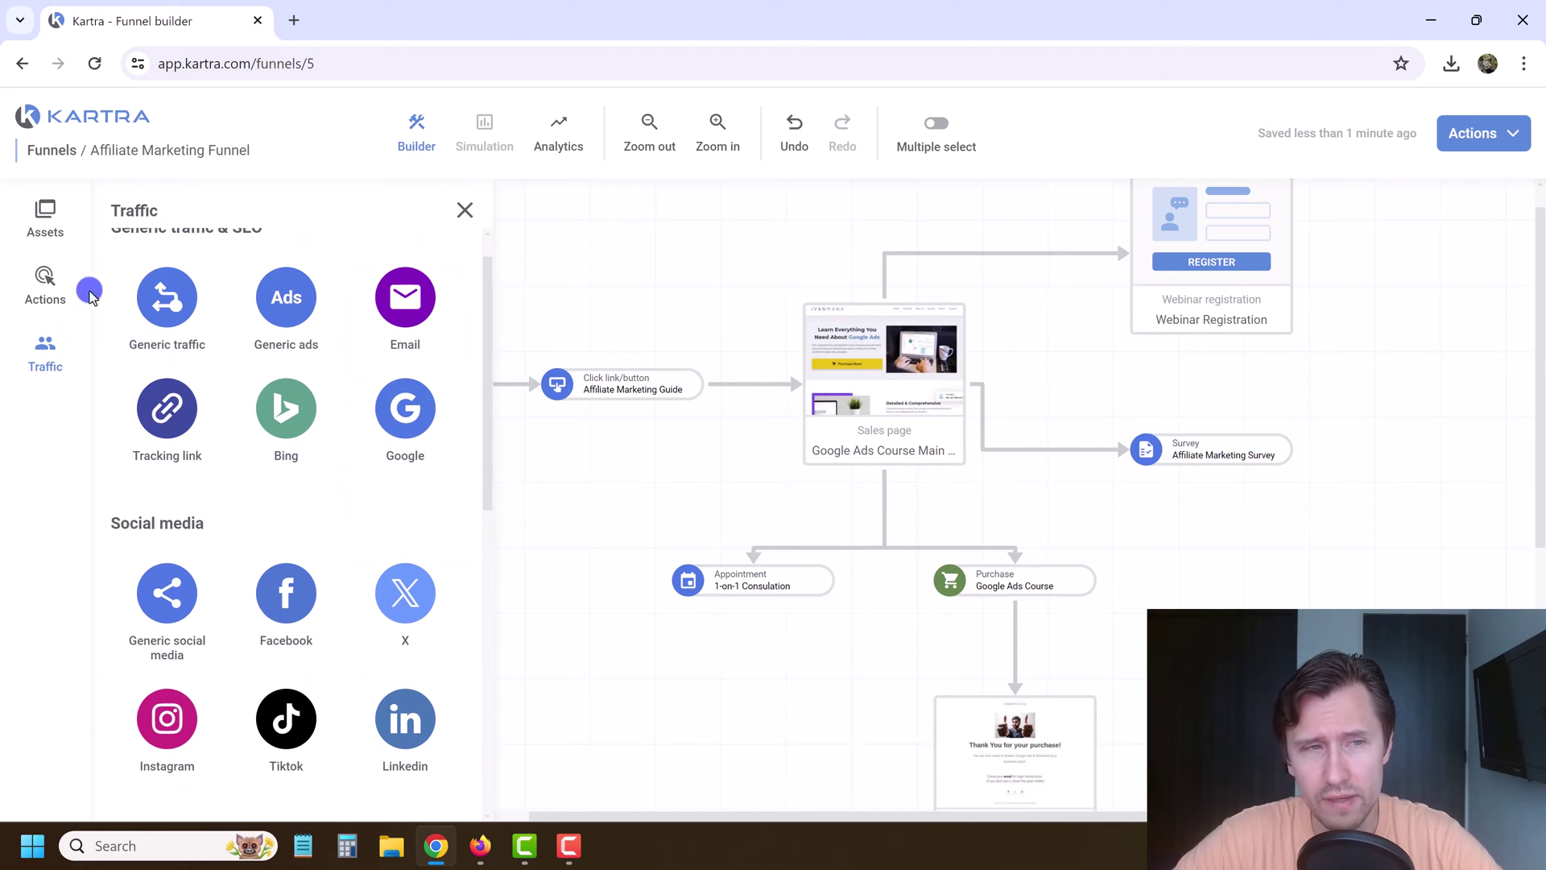
{"action": "left_click", "coordinate": [45, 282]}
{"action": "scroll", "coordinate": [295, 624], "scroll_direction": "up", "scroll_amount": 1}
{"action": "scroll", "coordinate": [293, 621], "scroll_direction": "down", "scroll_amount": 1}
{"action": "left_click_drag", "start_coordinate": [293, 620], "coordinate": [292, 619]}
{"action": "left_click_drag", "start_coordinate": [150, 737], "coordinate": [1256, 580]}
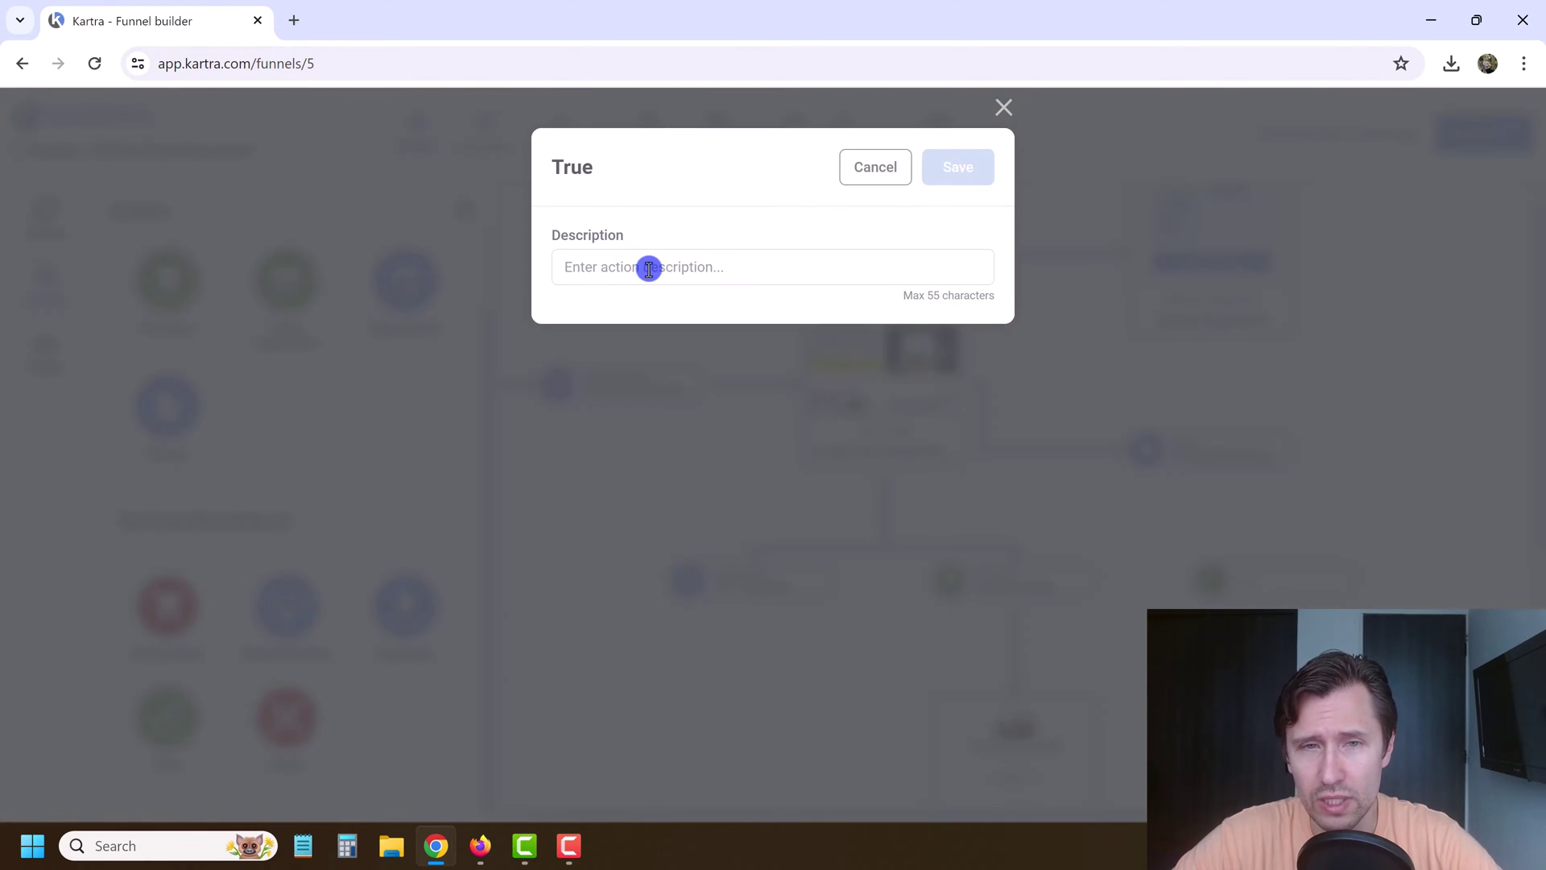
{"action": "left_click", "coordinate": [651, 268]}
{"action": "type", "text": "buys"}
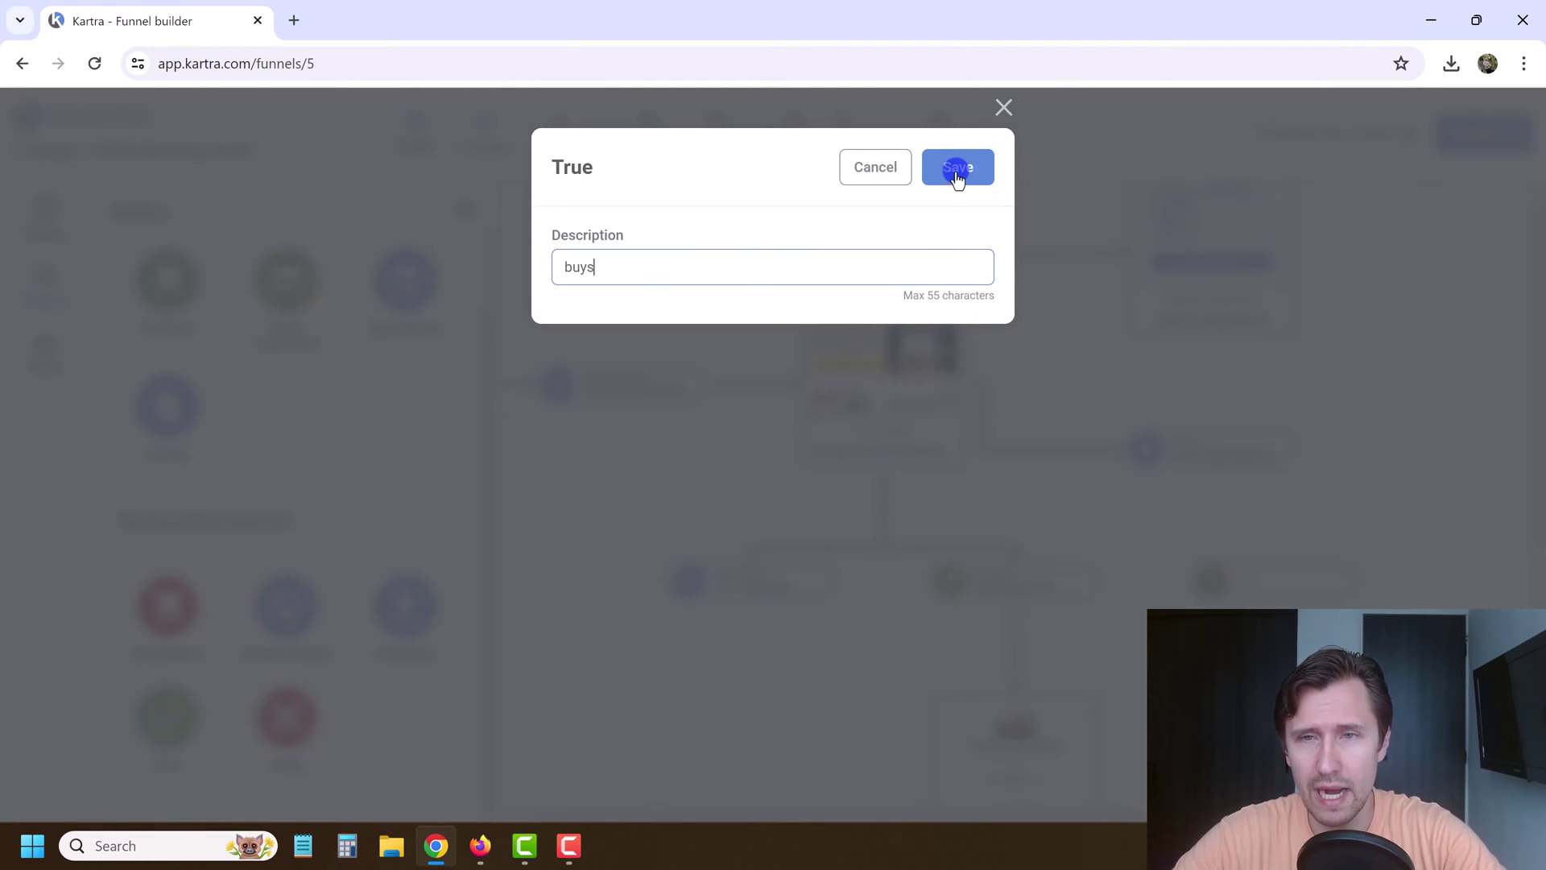
{"action": "left_click", "coordinate": [957, 179]}
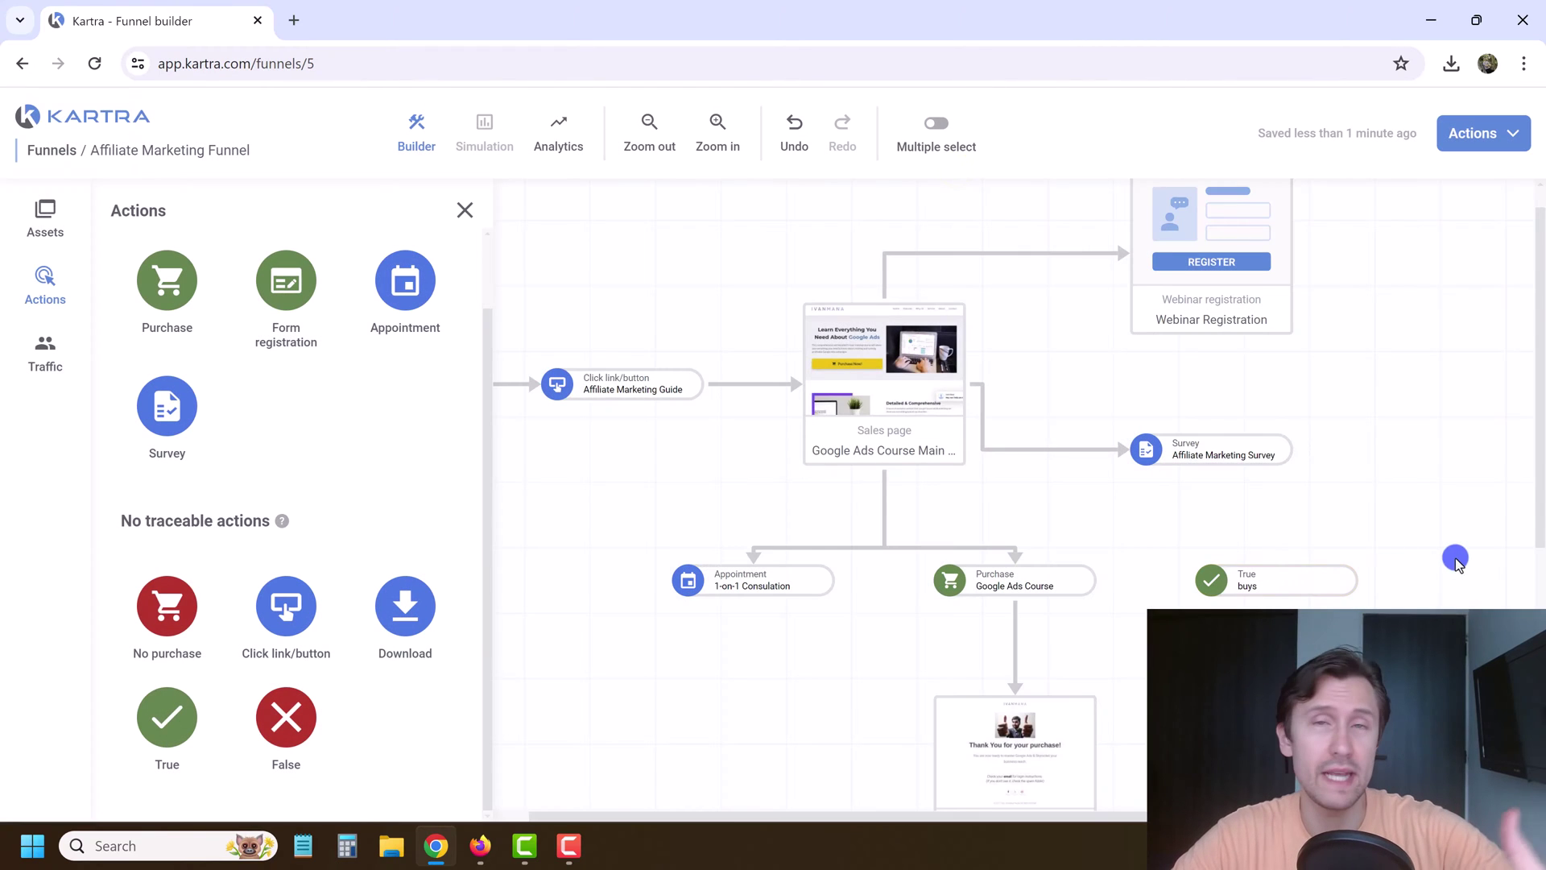
Remove the True action "buys" from the funnel map.
{"action": "left_click", "coordinate": [1217, 592]}
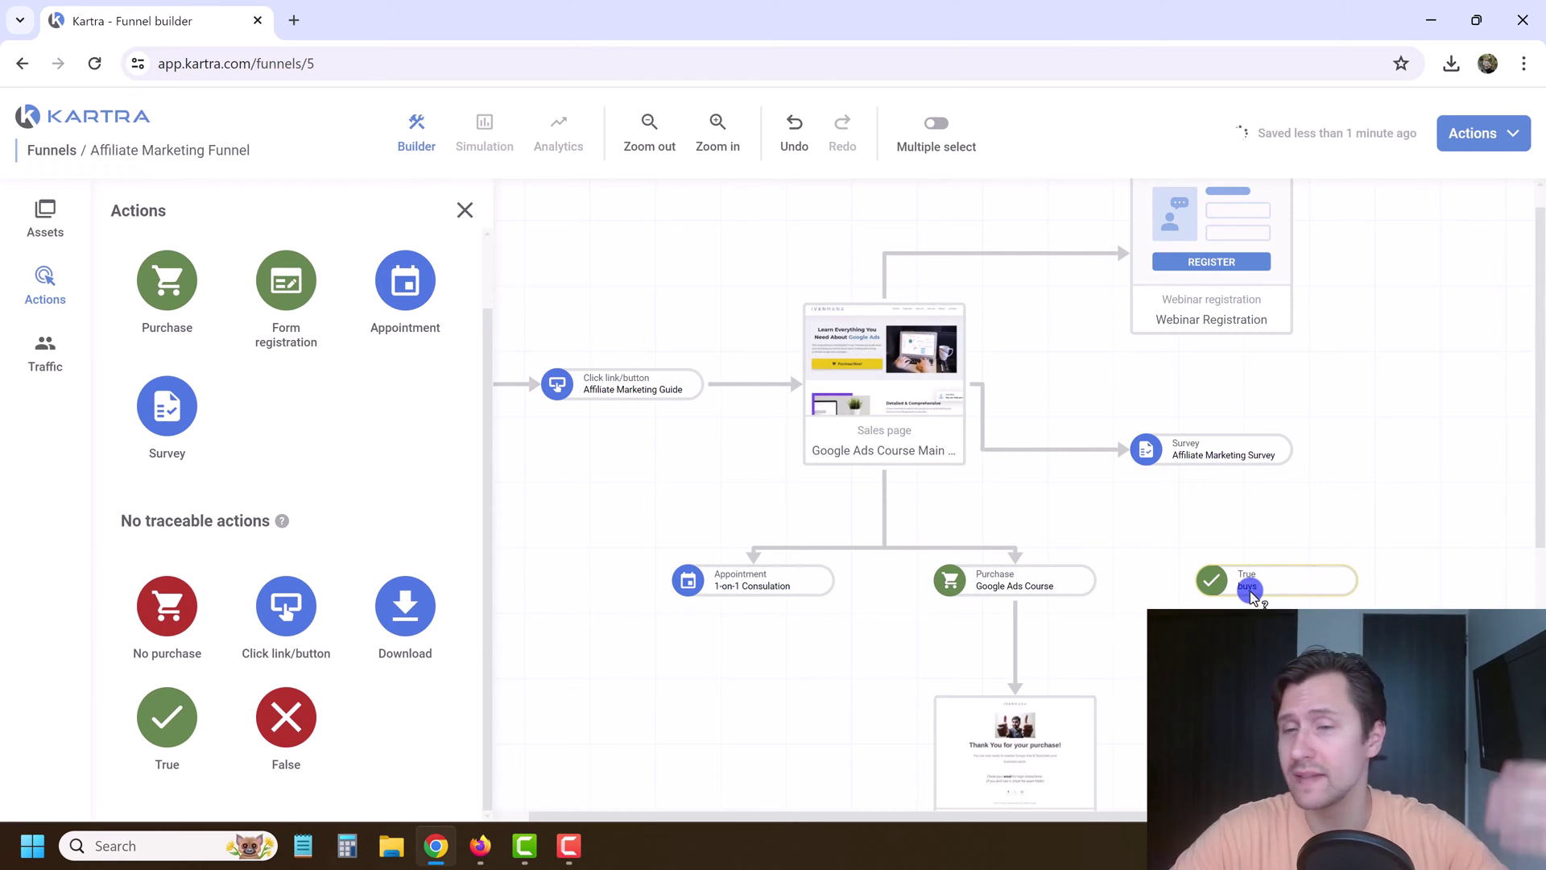
{"action": "left_click", "coordinate": [1262, 588]}
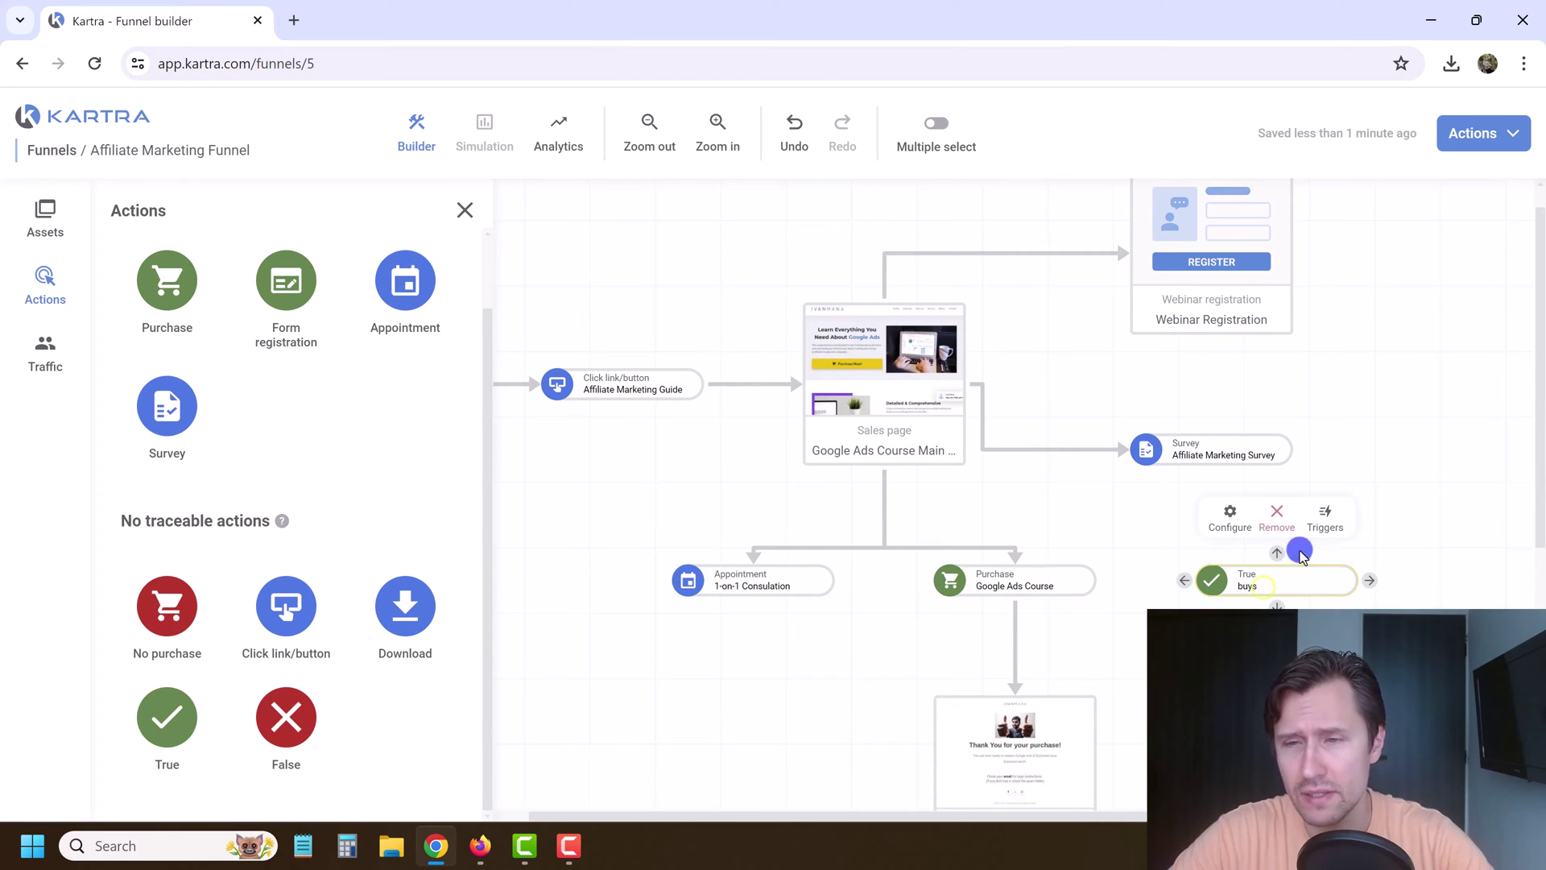
{"action": "left_click", "coordinate": [1277, 512]}
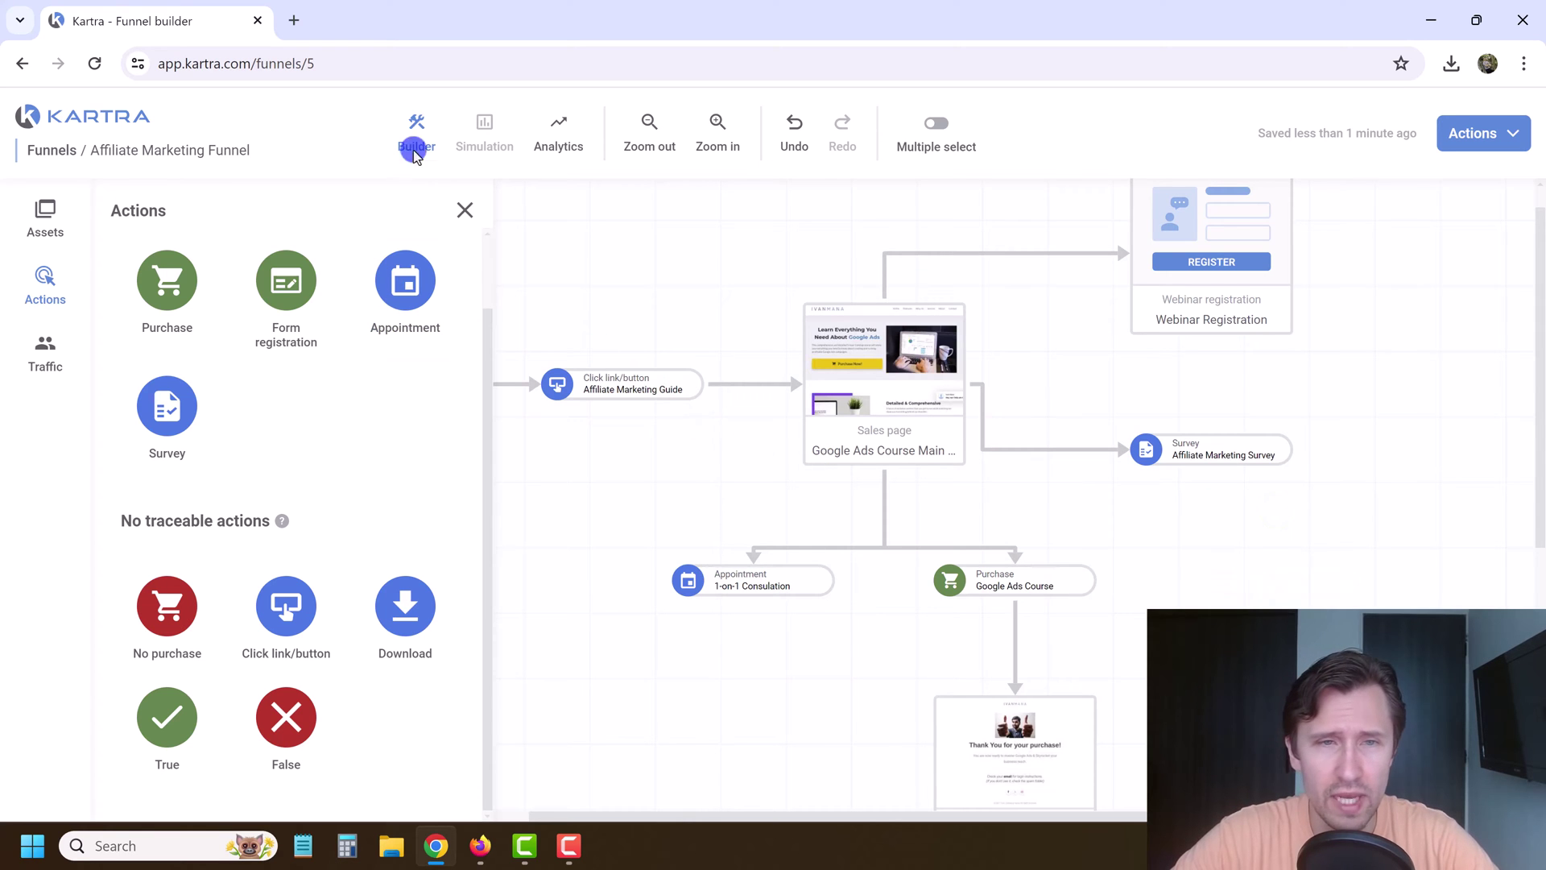
{"action": "left_click", "coordinate": [461, 212]}
{"action": "left_click_drag", "start_coordinate": [489, 480], "coordinate": [777, 529]}
{"action": "left_click", "coordinate": [1045, 609]}
{"action": "left_click_drag", "start_coordinate": [1153, 601], "coordinate": [373, 554]}
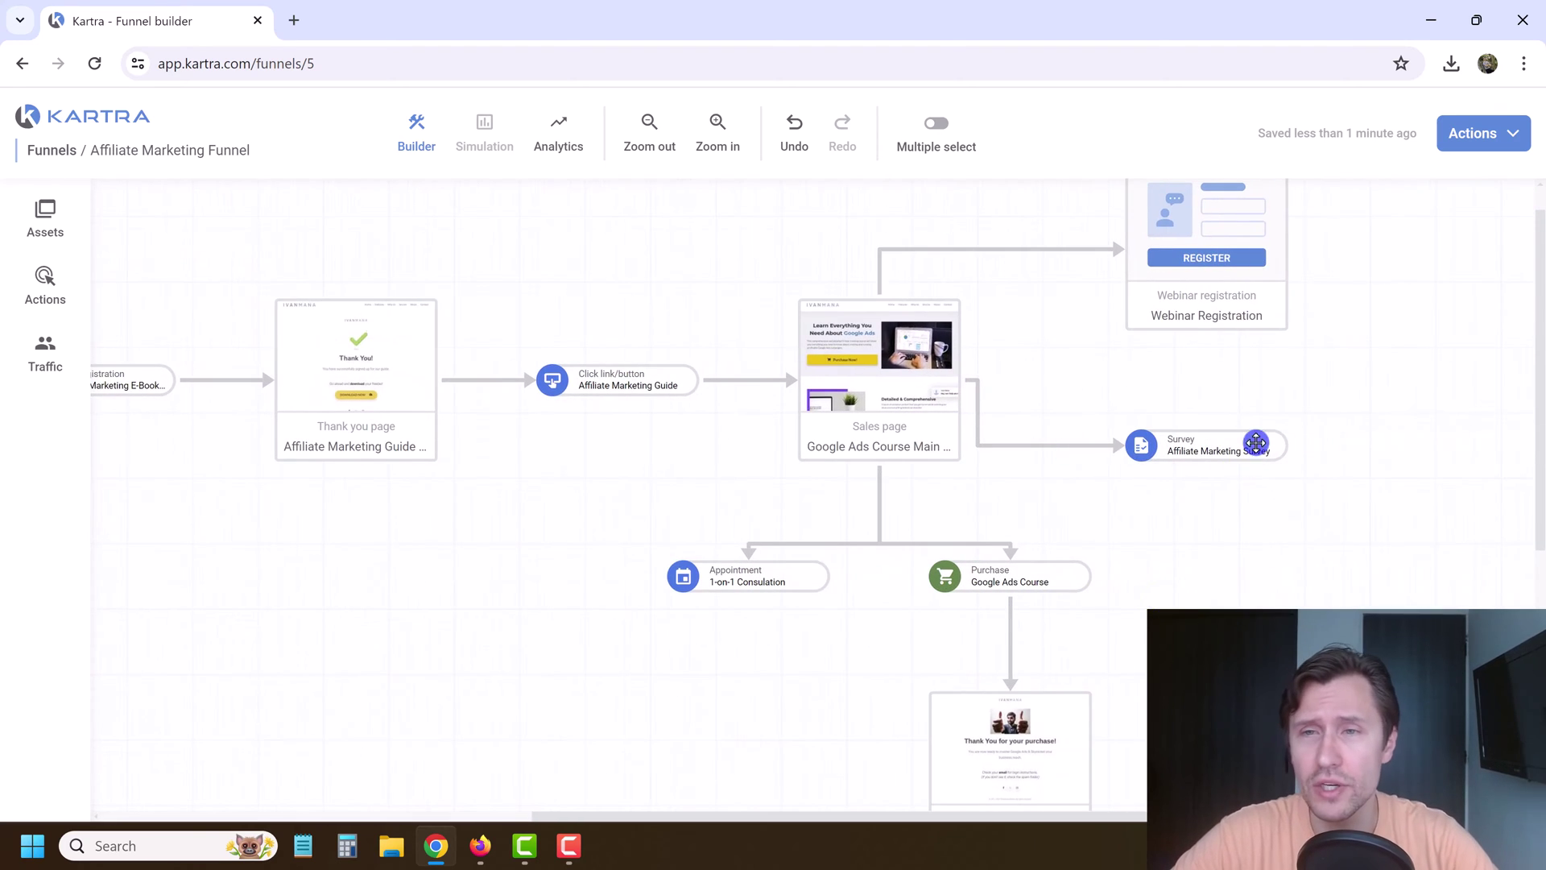
Save the funnel's progress and exit the builder to the list of funnels.
{"action": "left_click", "coordinate": [1492, 137]}
{"action": "left_click", "coordinate": [1436, 181]}
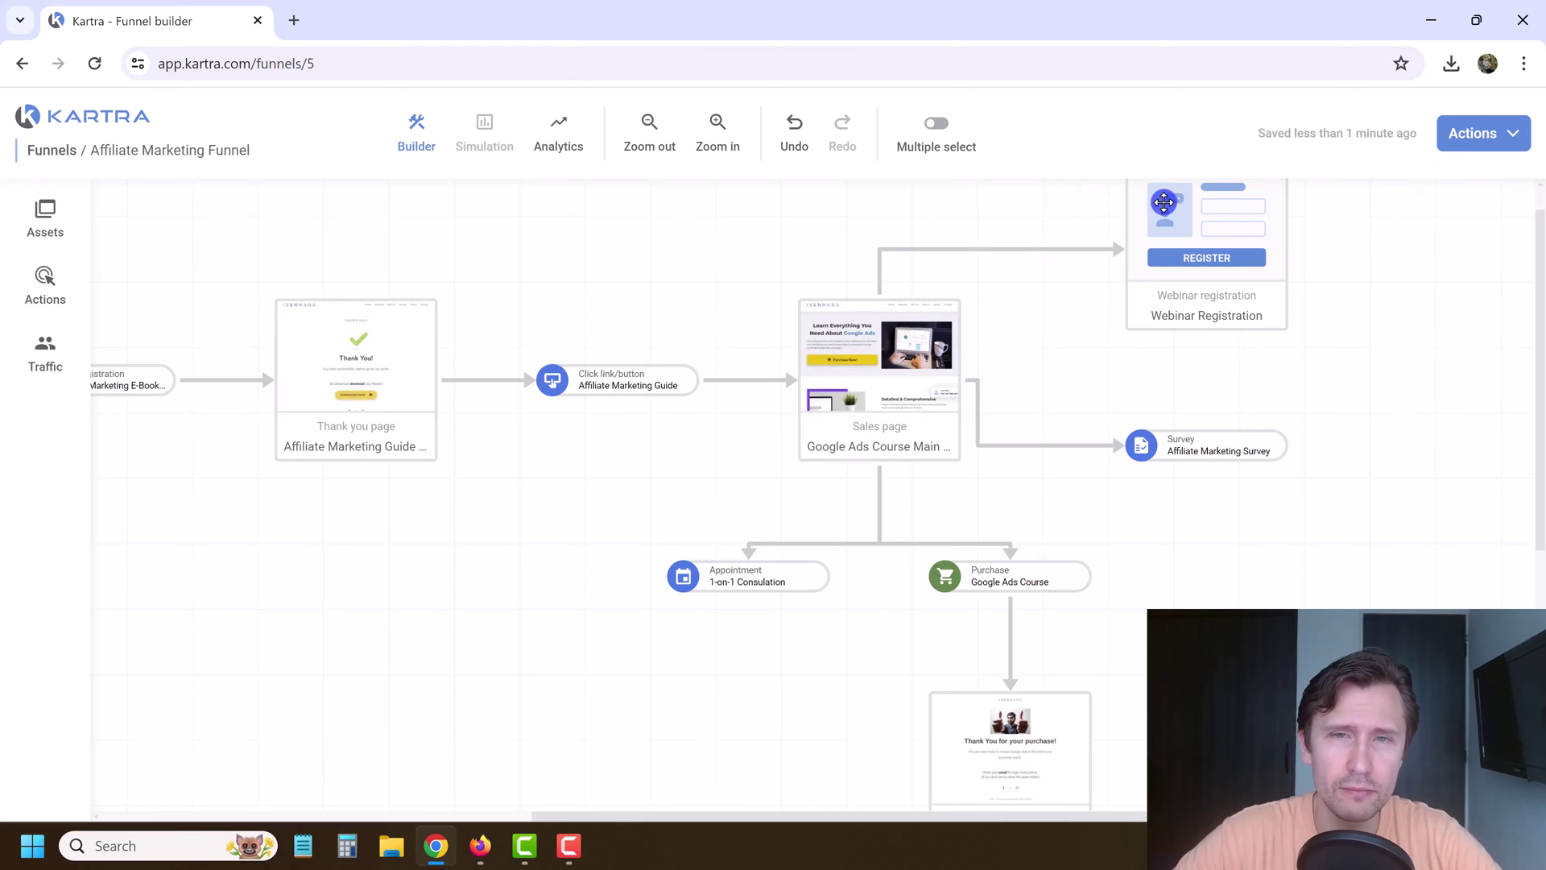
{"action": "left_click", "coordinate": [1492, 143]}
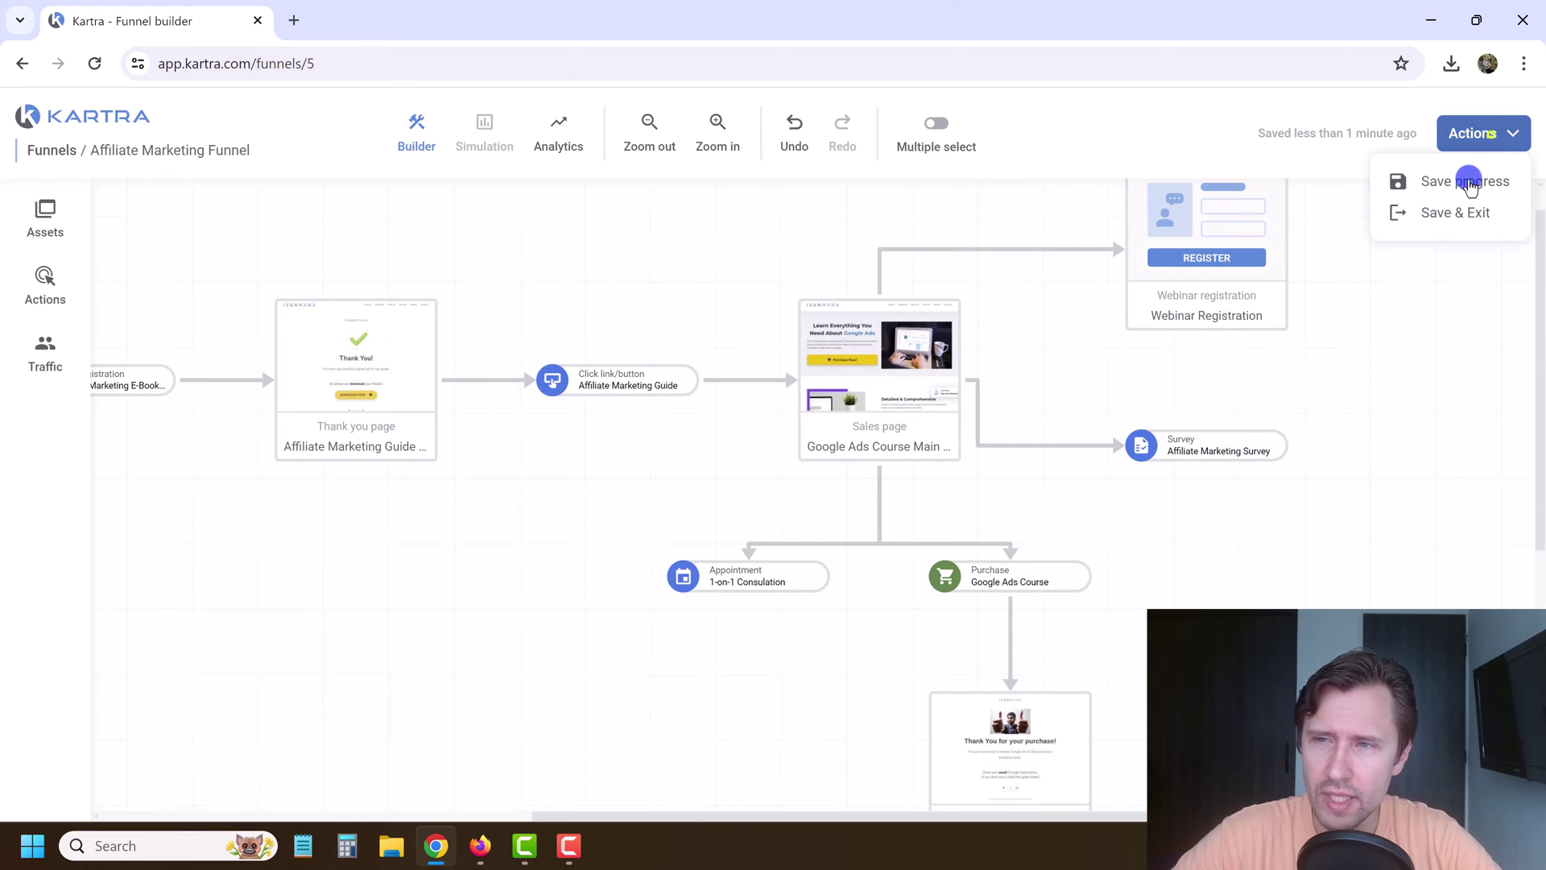
{"action": "left_click", "coordinate": [1437, 213]}
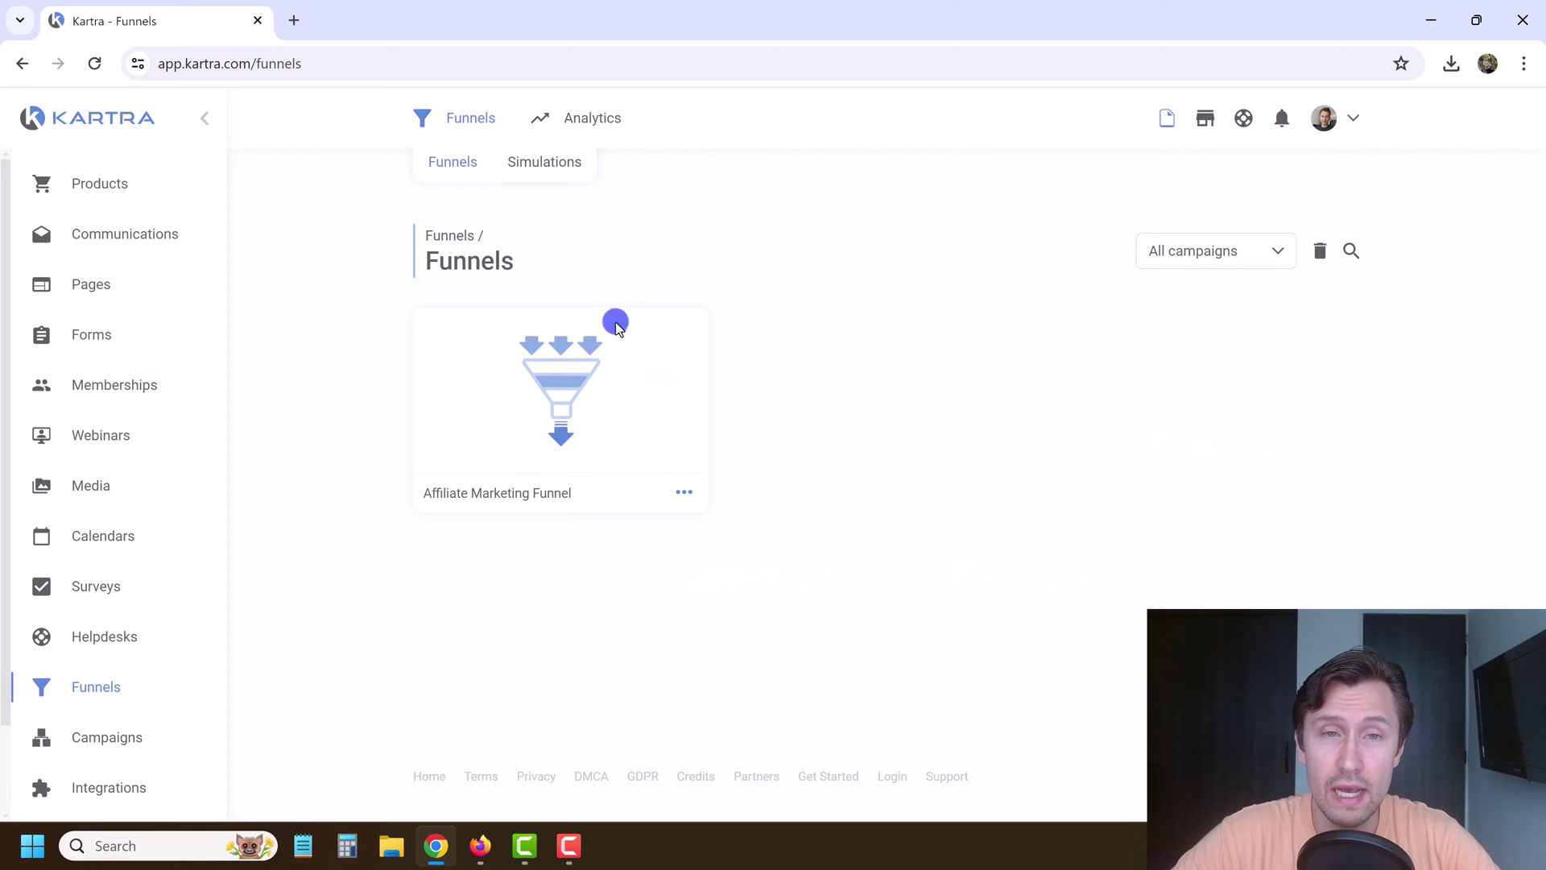
{"action": "left_click", "coordinate": [683, 491]}
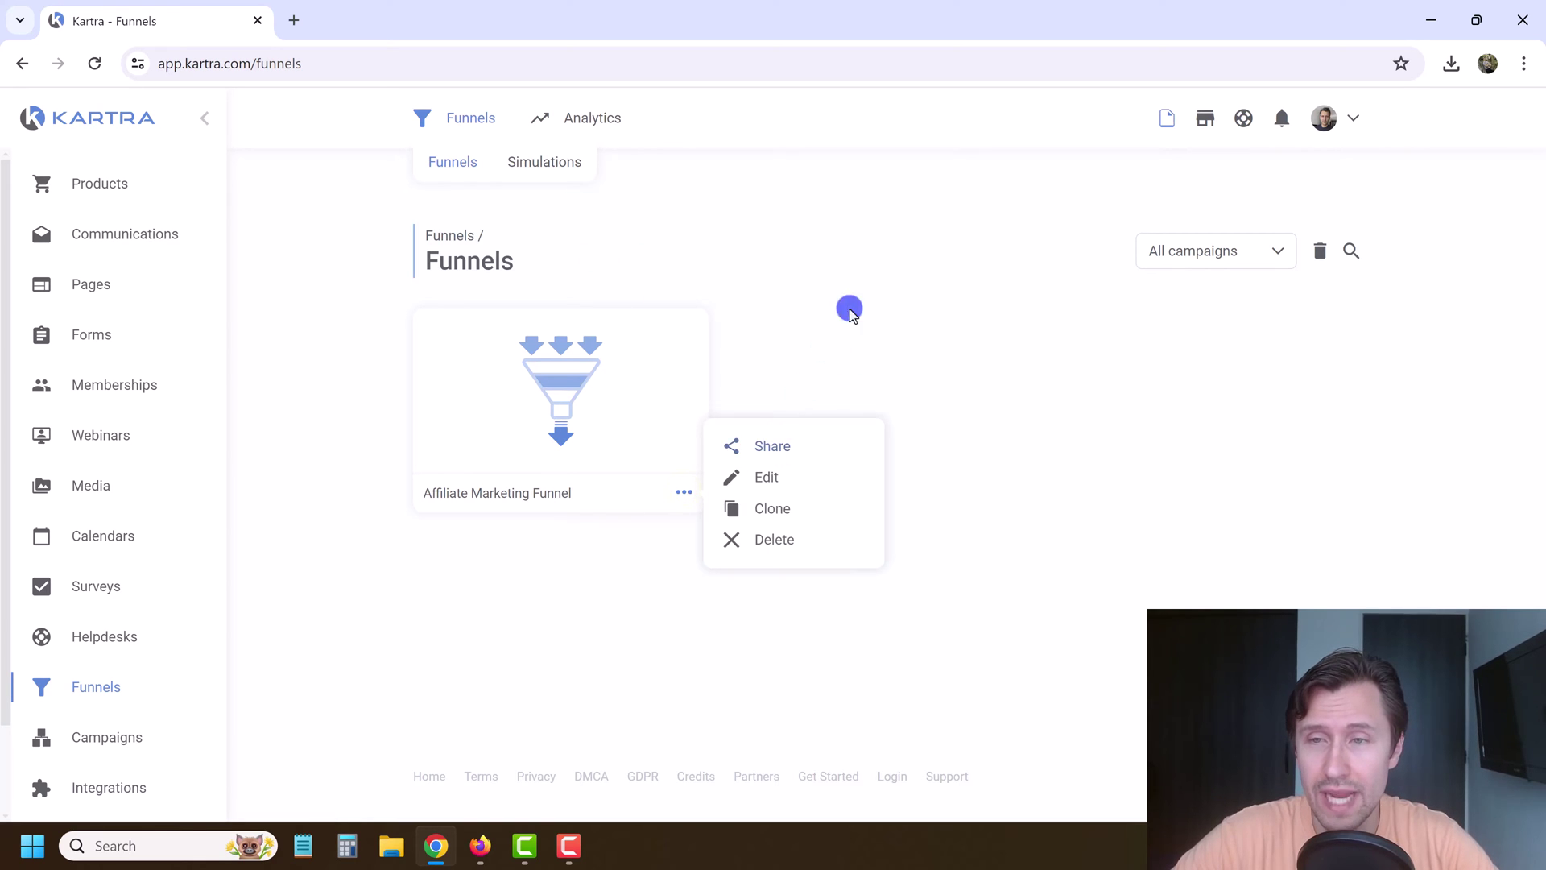
Create a new simulation named "Affiliate Marketing Sales" based on the Affiliate Marketing Funnel.
{"action": "left_click", "coordinate": [541, 161]}
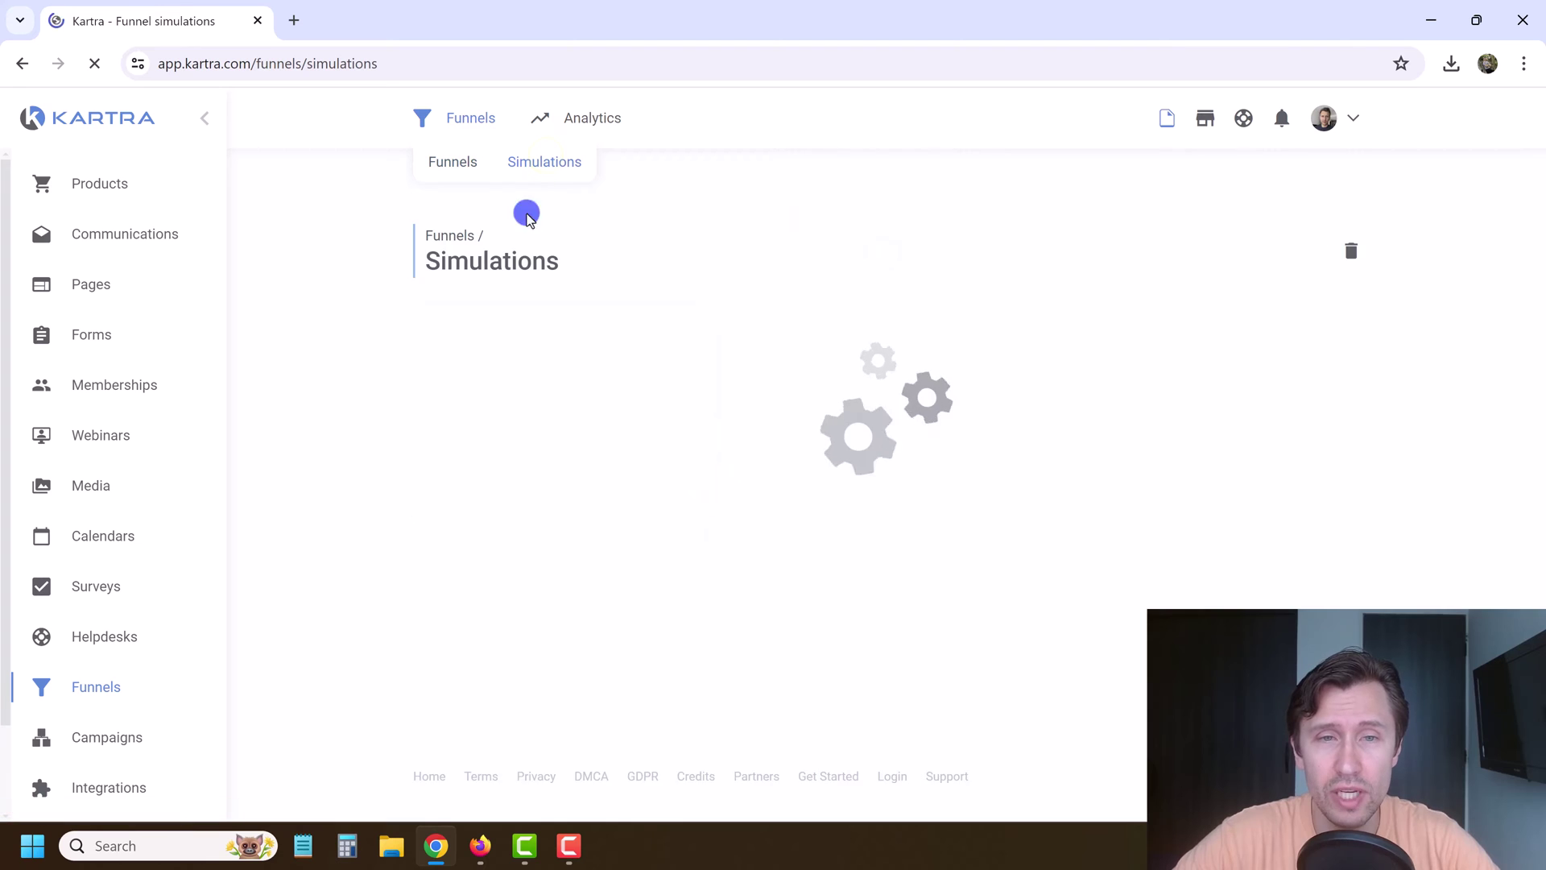
{"action": "left_click", "coordinate": [1467, 648]}
{"action": "left_click", "coordinate": [689, 269]}
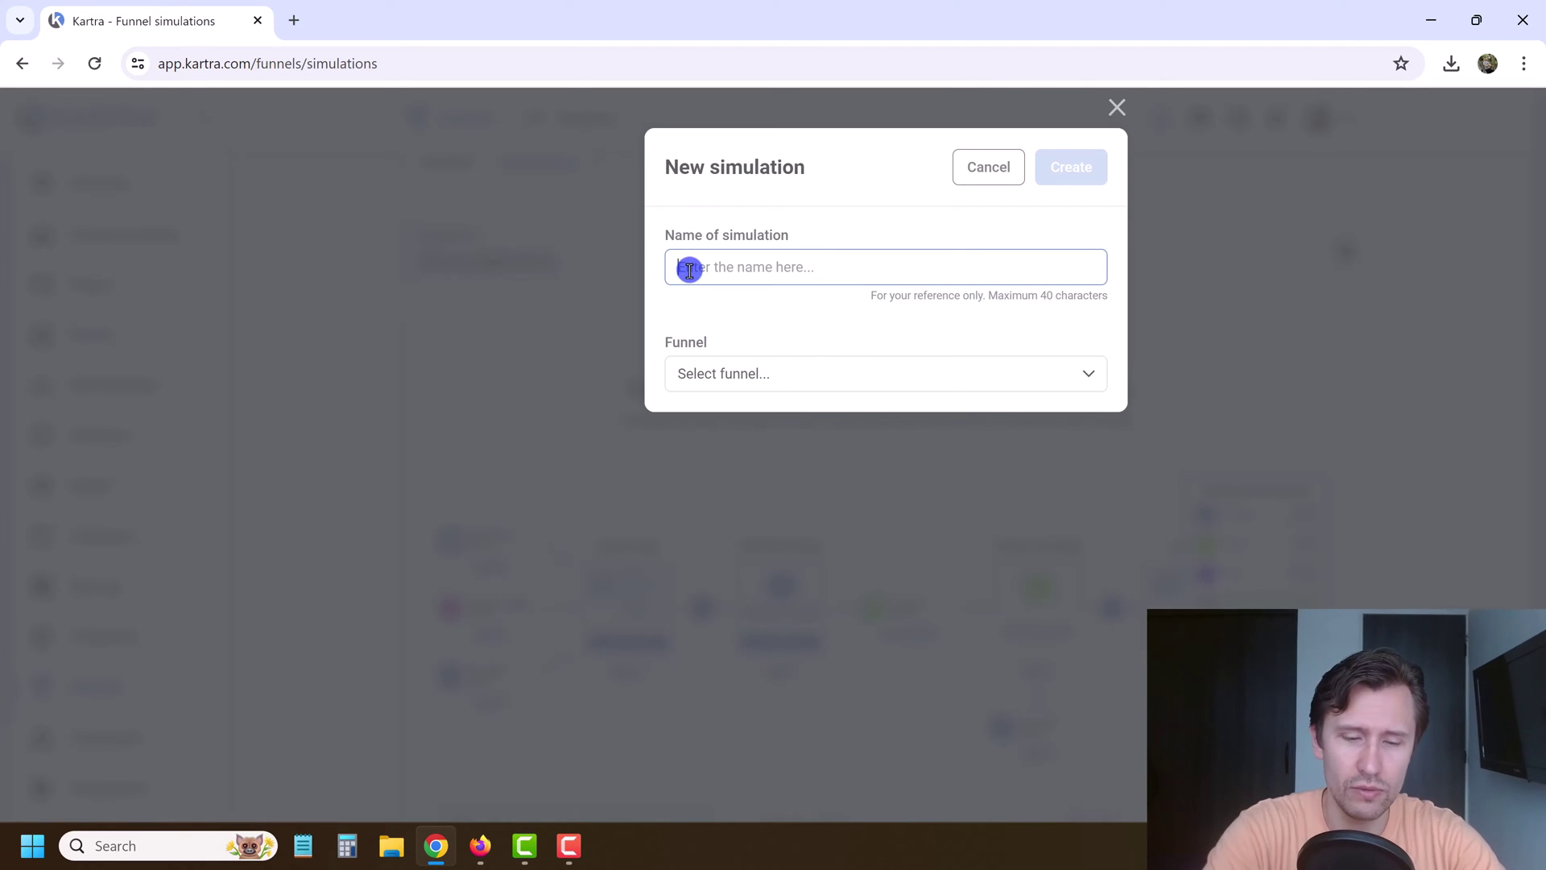
{"action": "type", "text": "Affiliate Marketing Sales"}
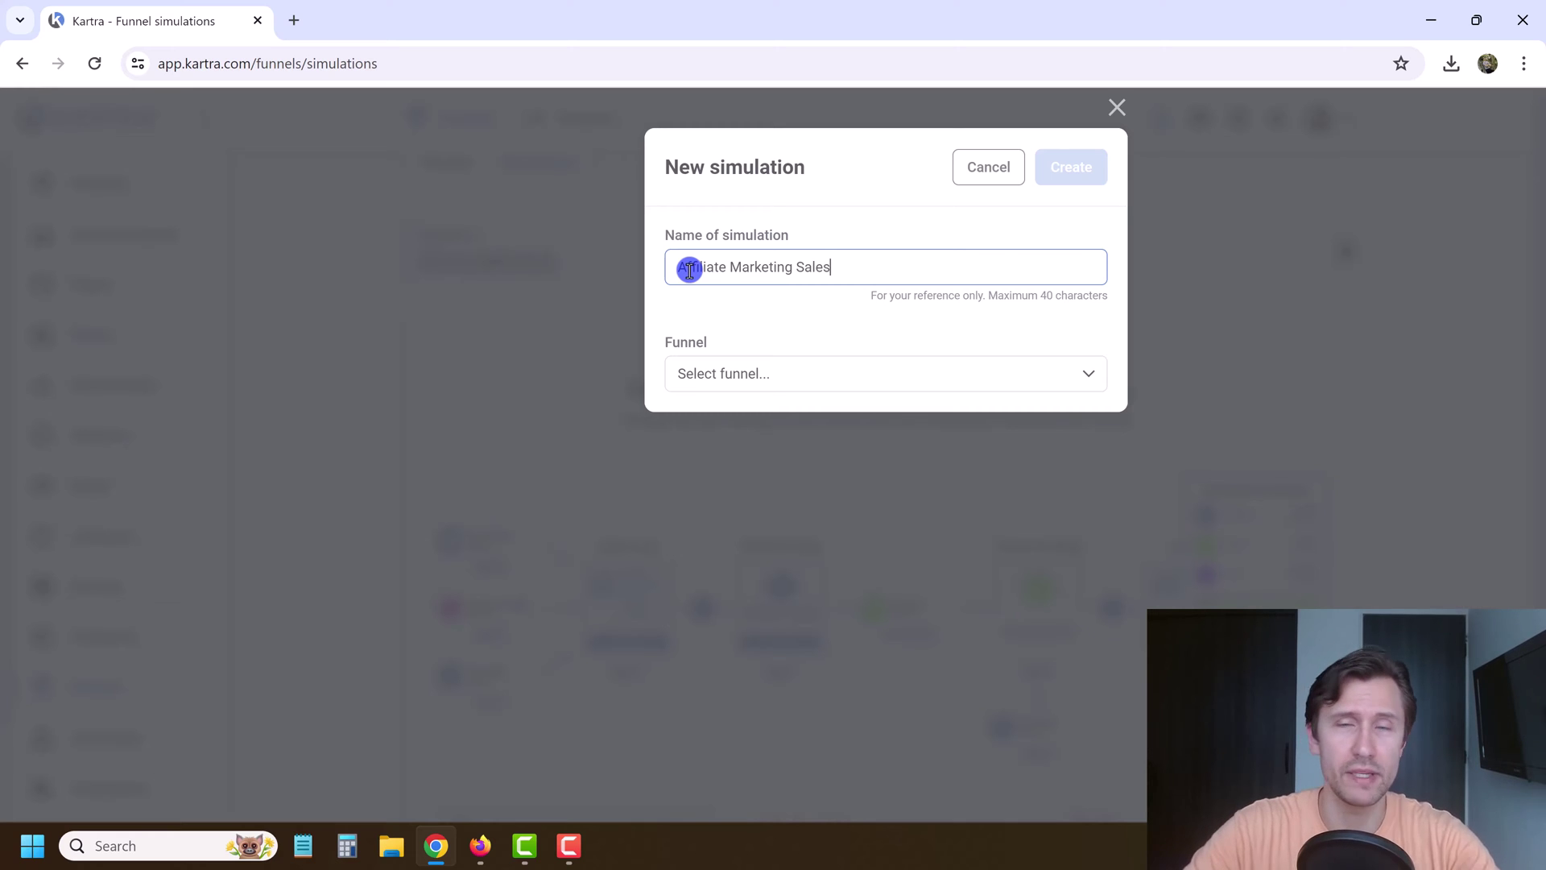
{"action": "left_click", "coordinate": [712, 384]}
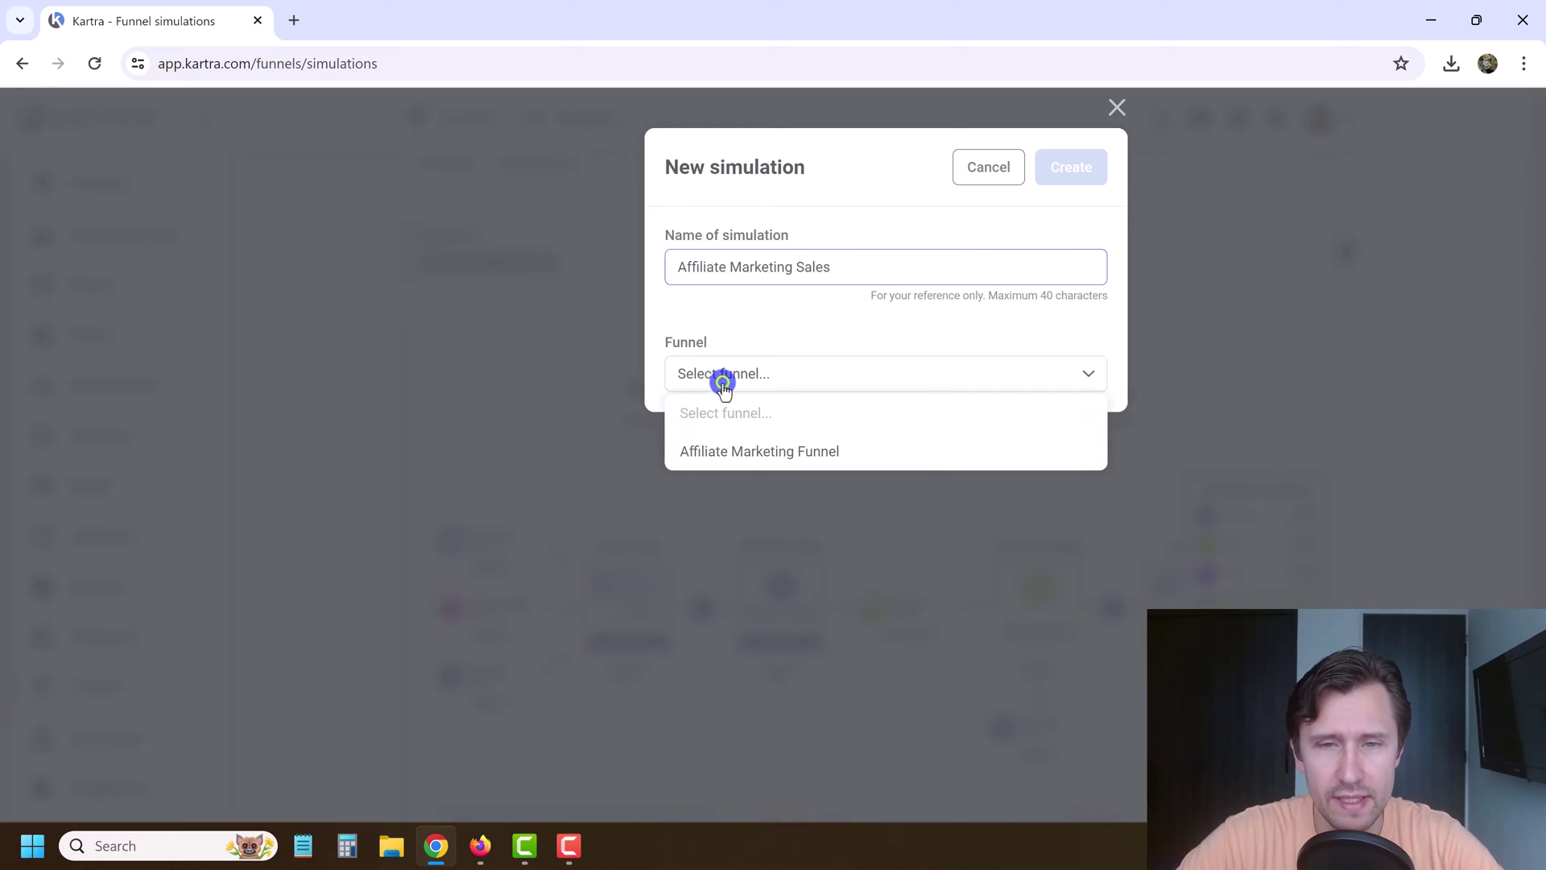
{"action": "left_click", "coordinate": [763, 446]}
{"action": "left_click", "coordinate": [1074, 169]}
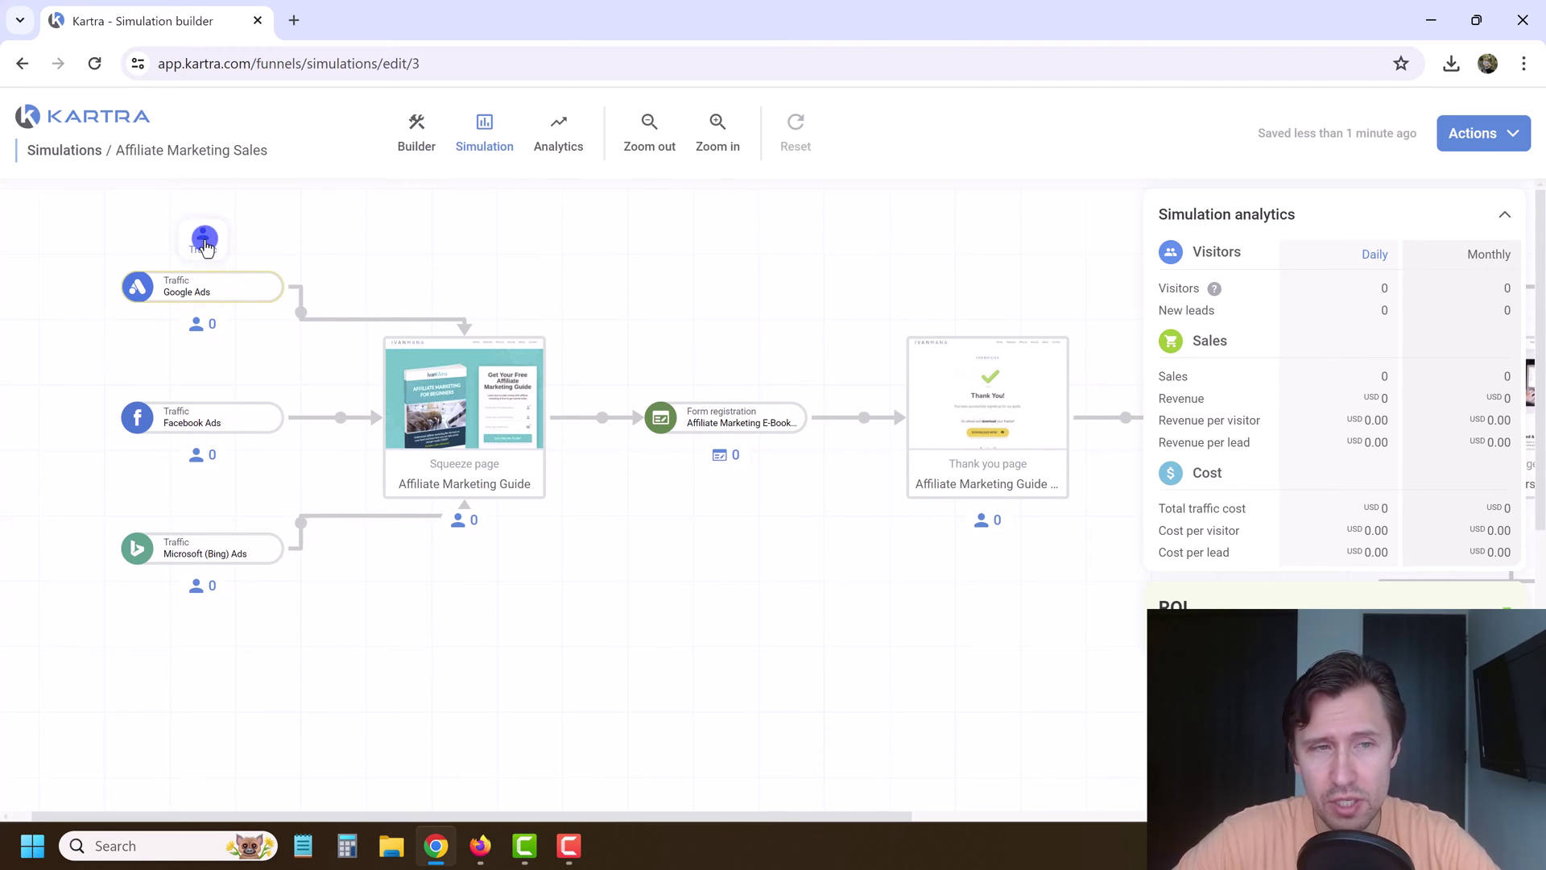
Set the Google Ads traffic to 30 visitors per day with a cost per click of USD 0.5.
{"action": "left_click", "coordinate": [204, 241]}
{"action": "left_click_drag", "start_coordinate": [238, 286], "coordinate": [216, 285]}
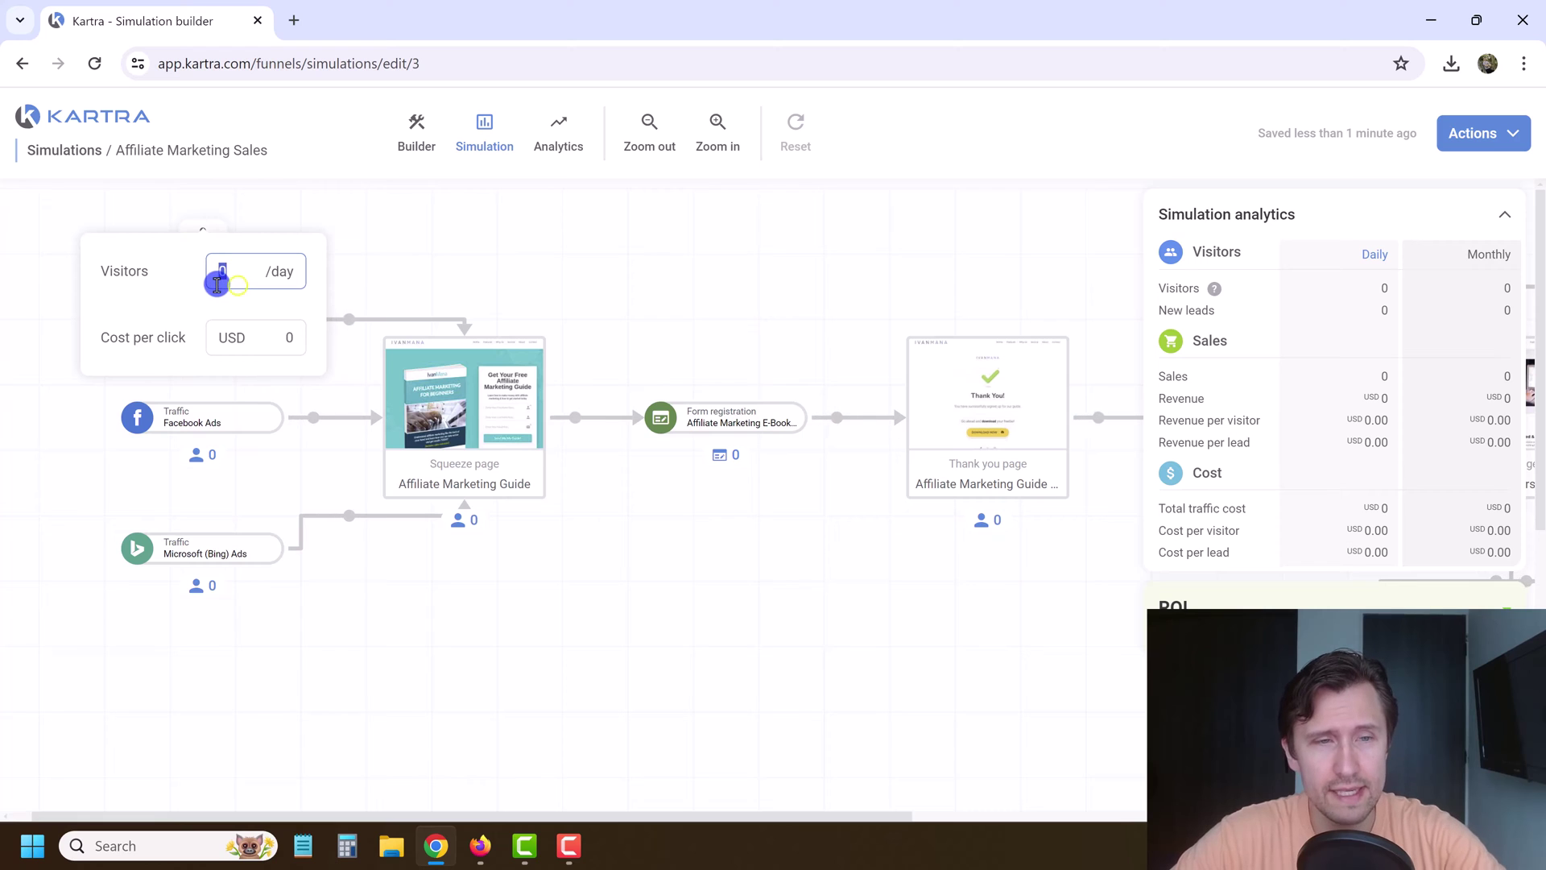
{"action": "type", "text": "30"}
{"action": "left_click", "coordinate": [272, 337]}
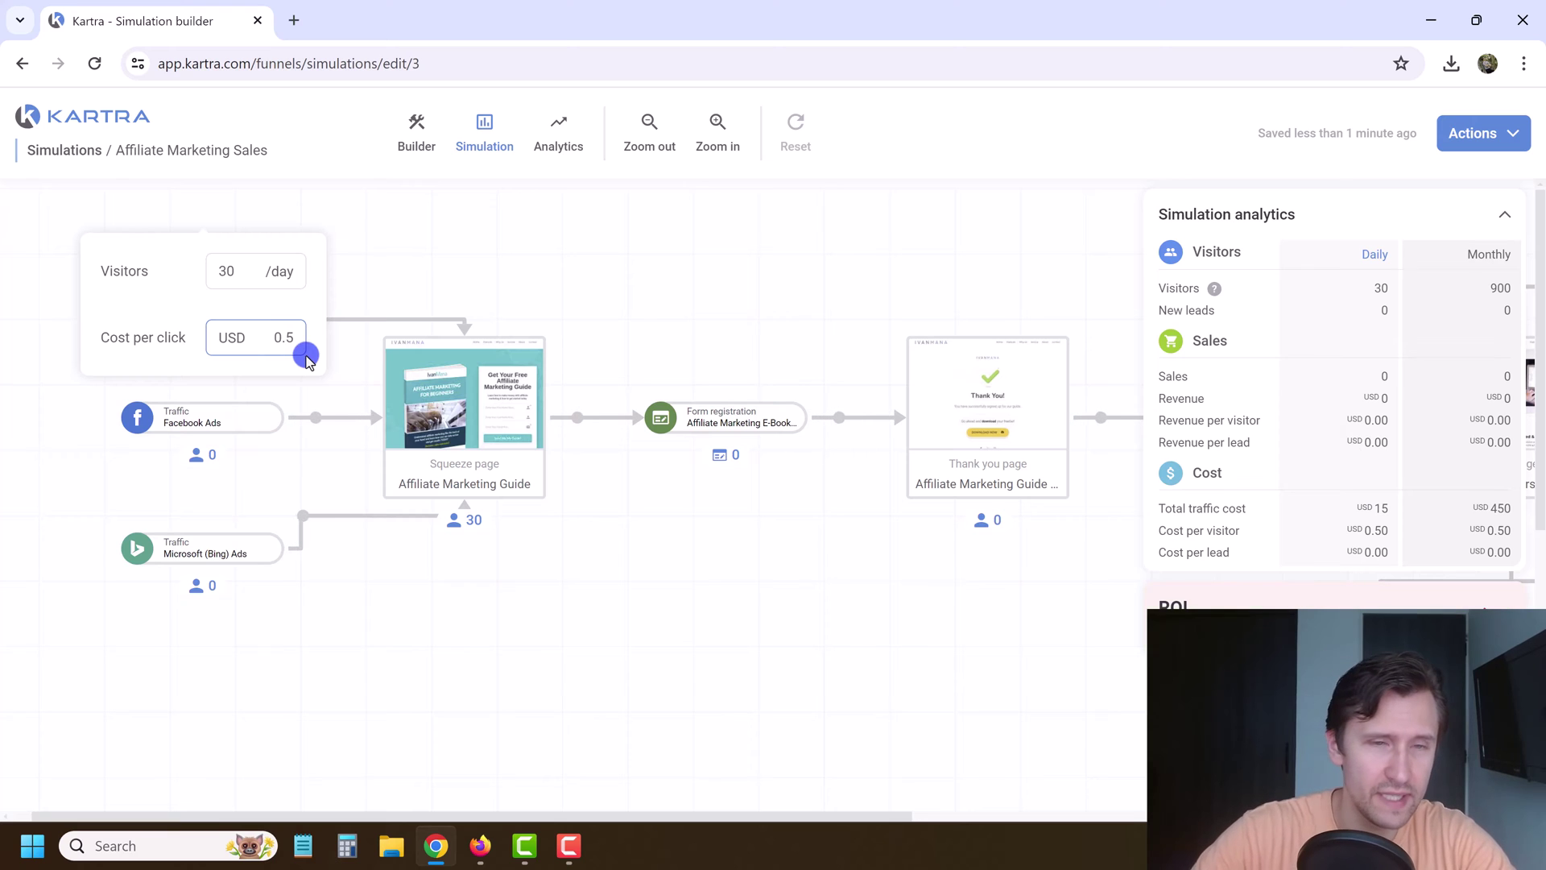
{"action": "left_click", "coordinate": [488, 261]}
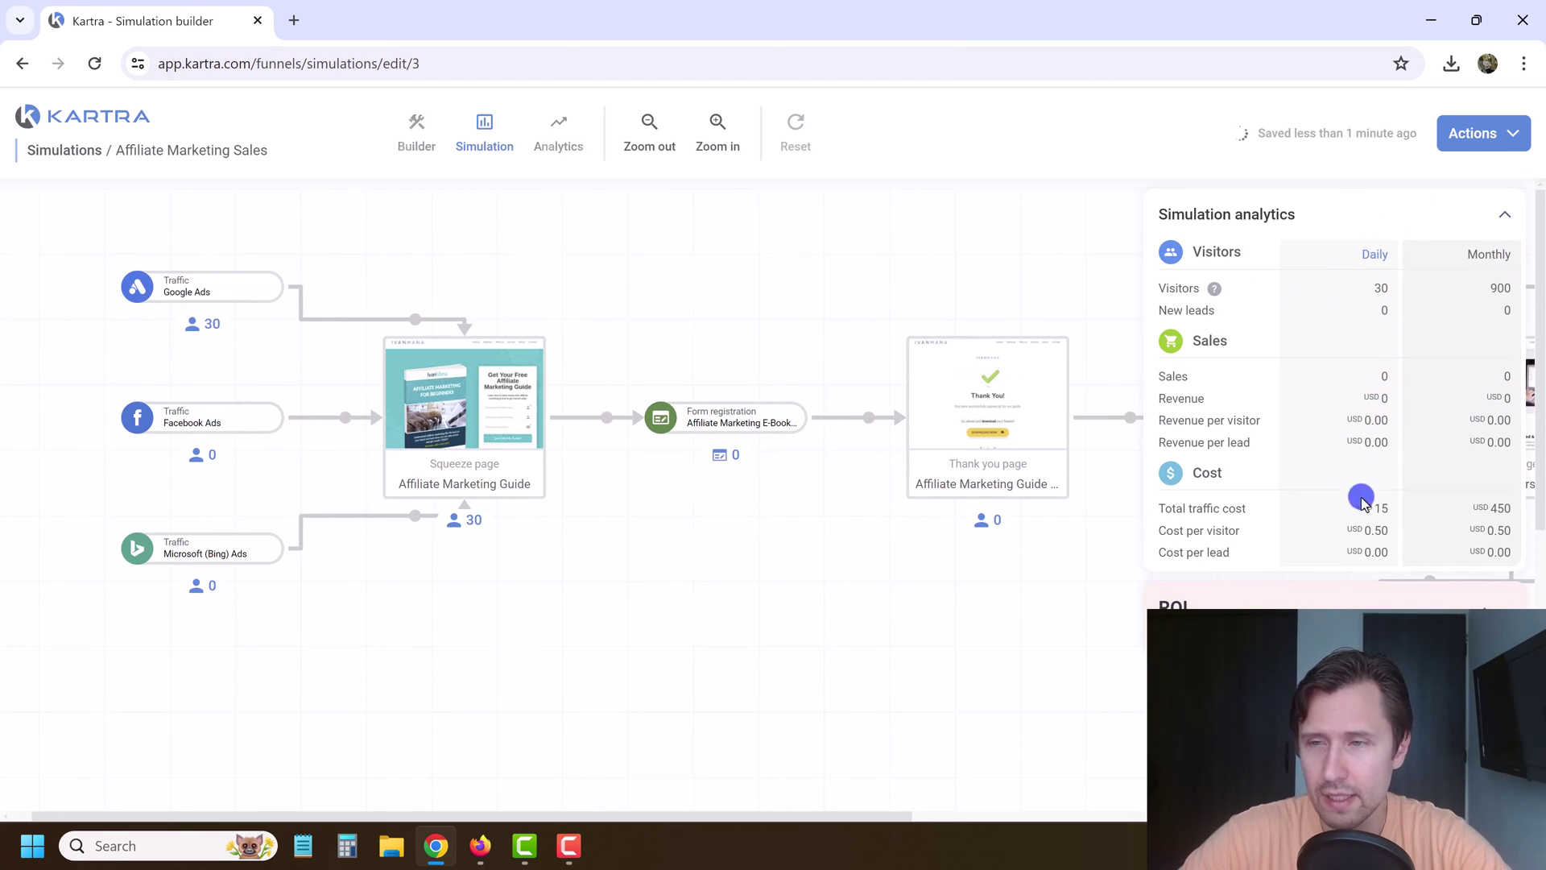
{"action": "left_click_drag", "start_coordinate": [1197, 510], "coordinate": [1508, 504]}
{"action": "left_click", "coordinate": [1508, 505]}
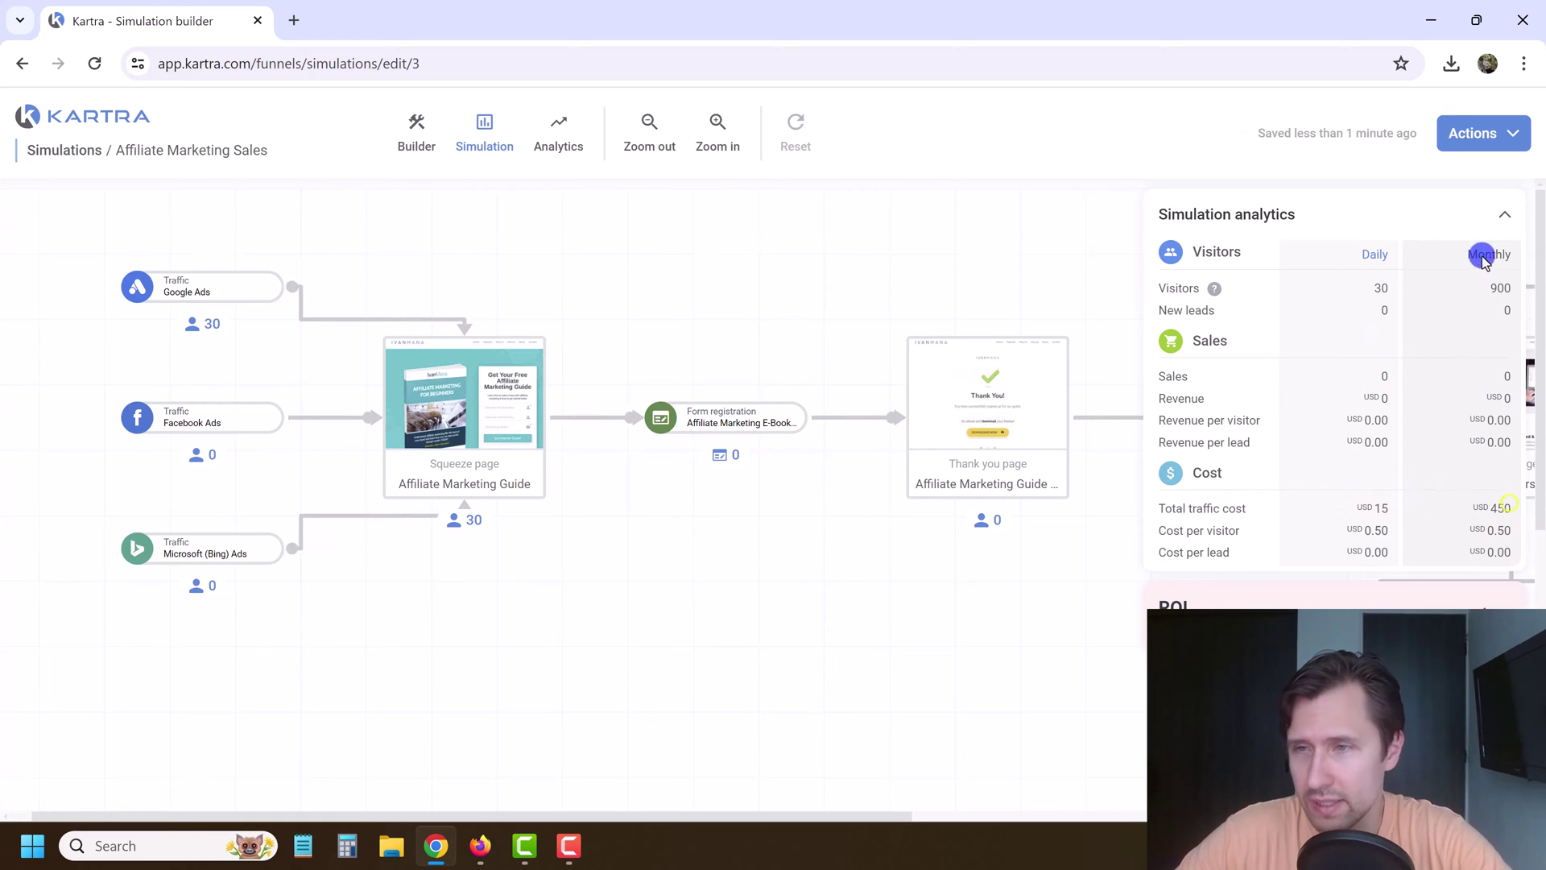
Set the Facebook Ads traffic to 50 visitors per day with a cost per click of USD 0.40.
{"action": "left_click", "coordinate": [180, 414]}
{"action": "left_click", "coordinate": [201, 365]}
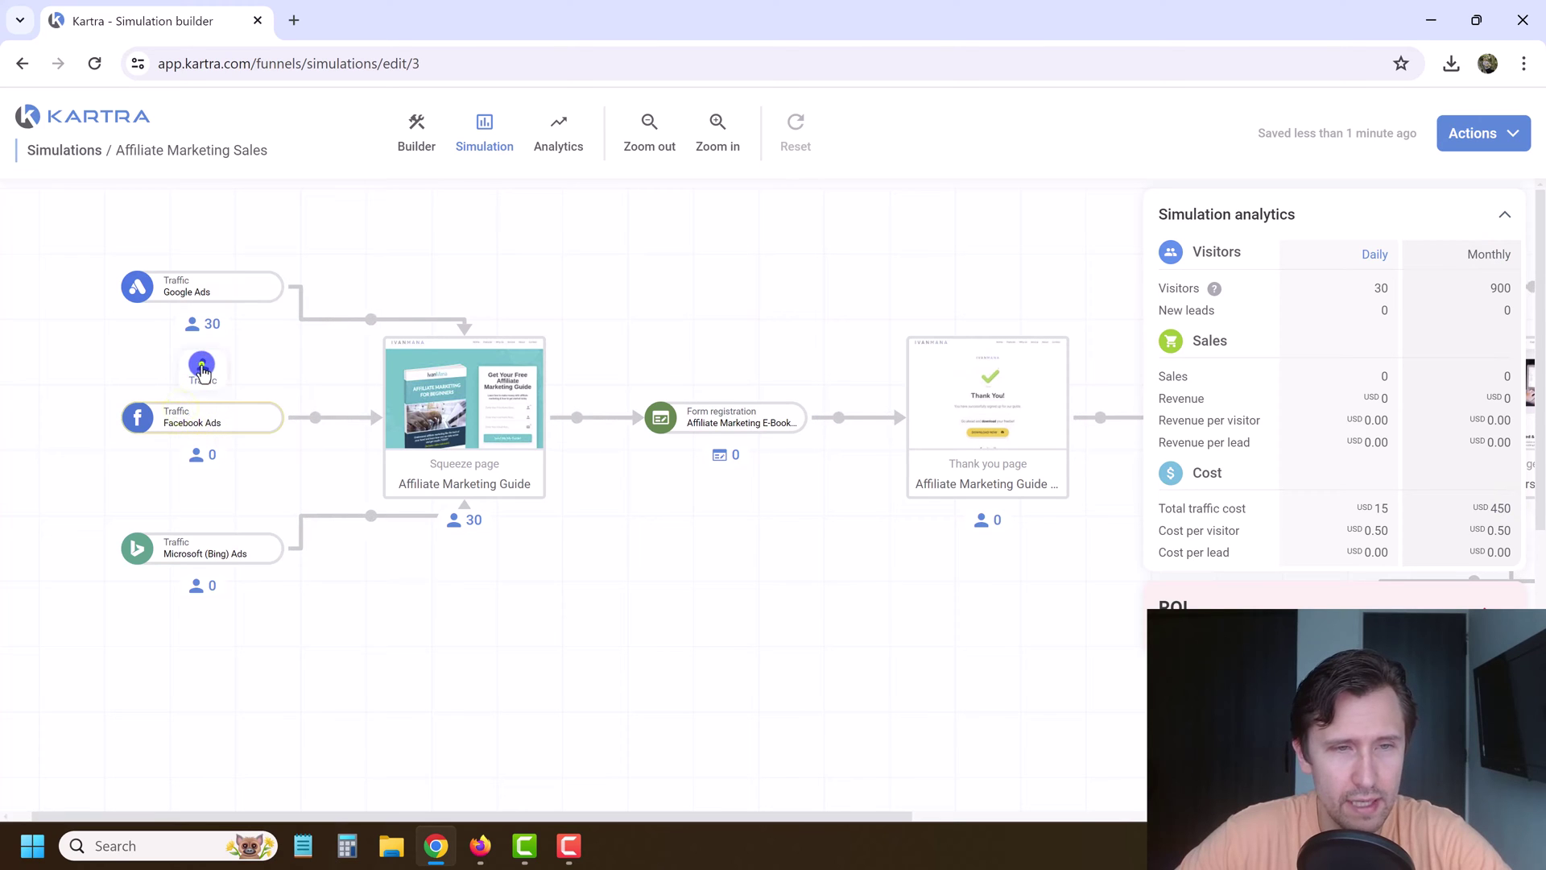
{"action": "double_click", "coordinate": [238, 249]}
{"action": "type", "text": "50"}
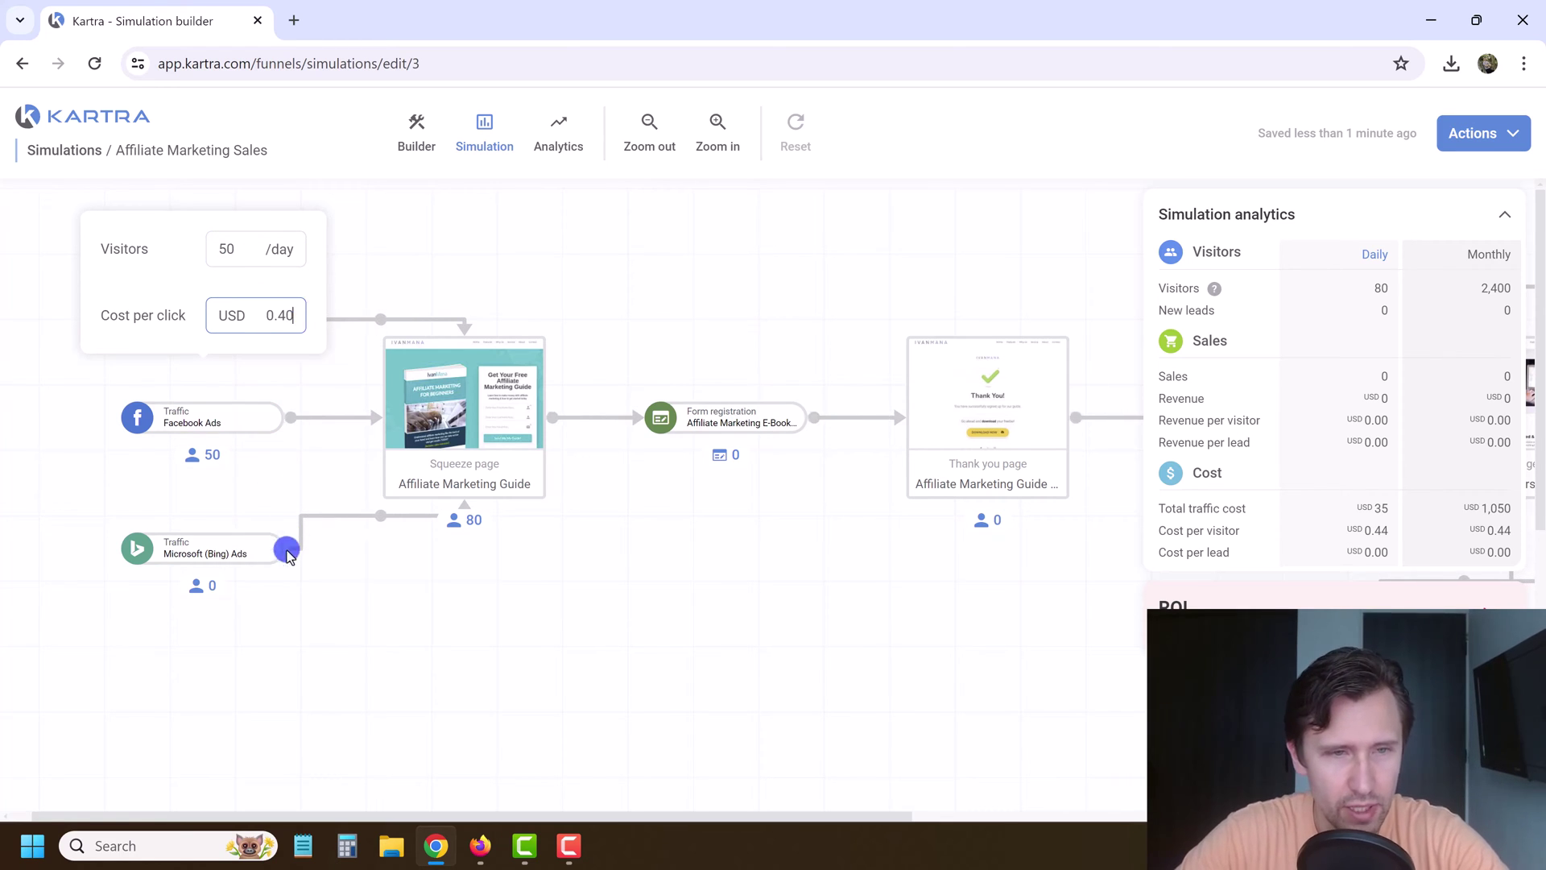
Set the Microsoft (Bing) Ads traffic to 20 visitors per day and enter its cost per click.
{"action": "left_click", "coordinate": [229, 545]}
{"action": "left_click", "coordinate": [205, 507]}
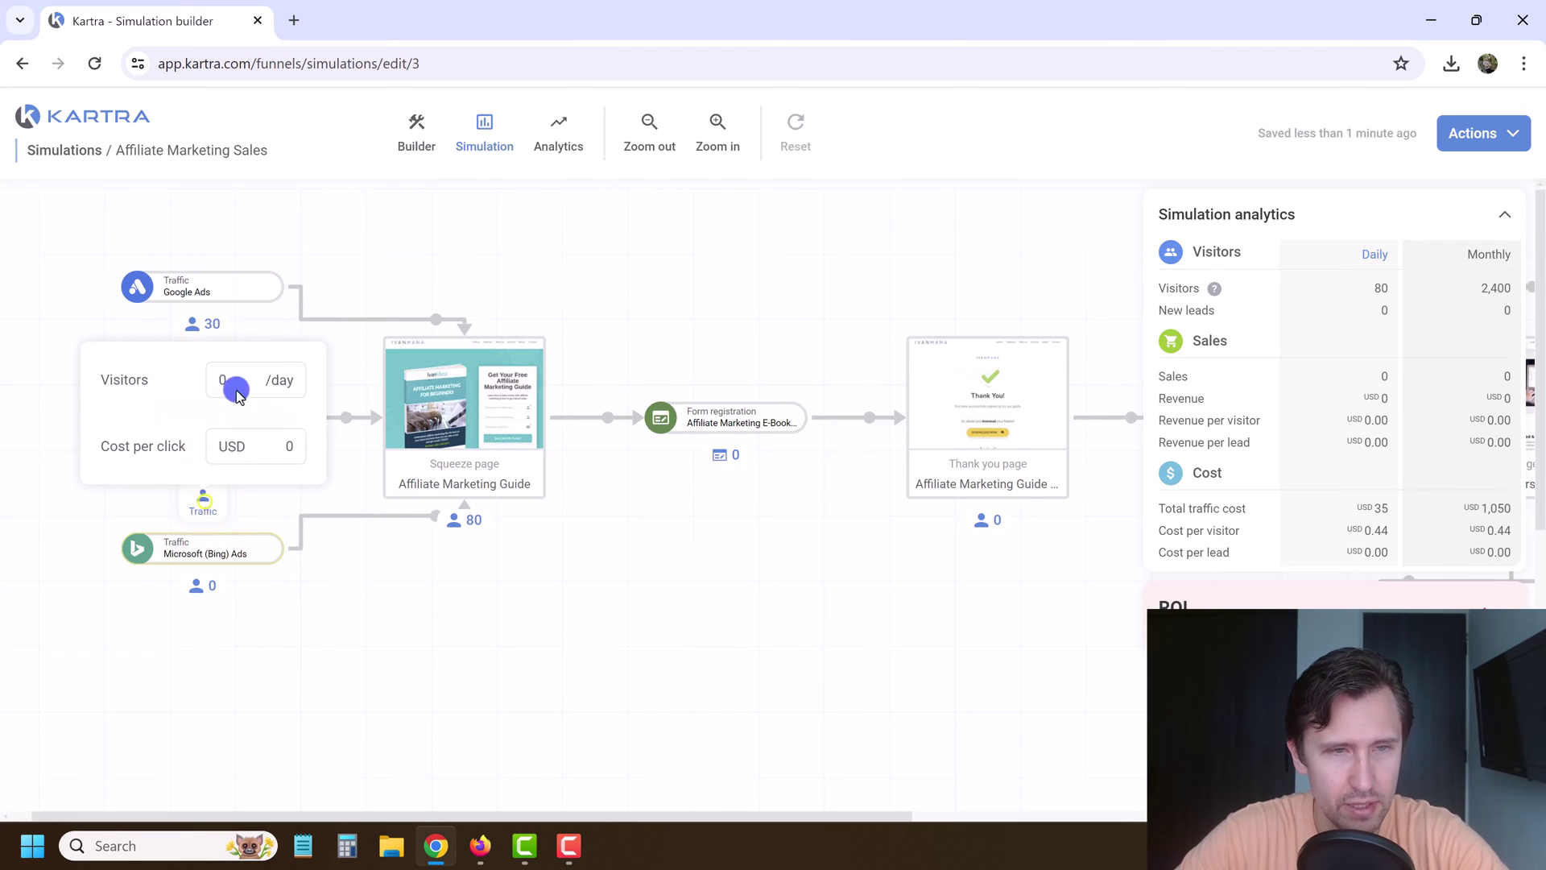
{"action": "left_click", "coordinate": [240, 372]}
{"action": "type", "text": "20"}
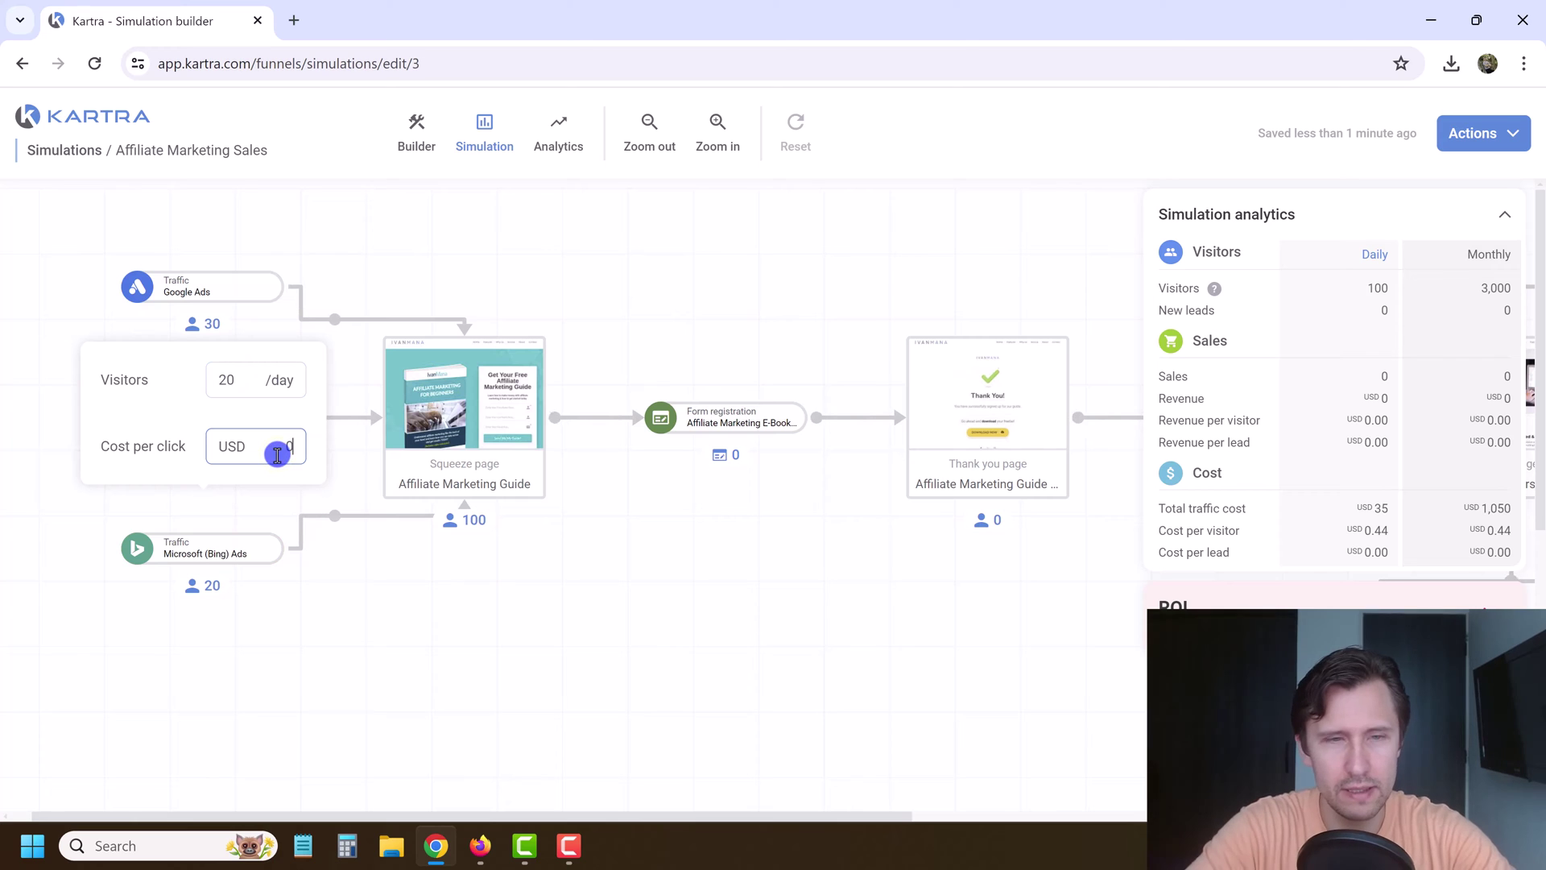
{"action": "left_click", "coordinate": [443, 517]}
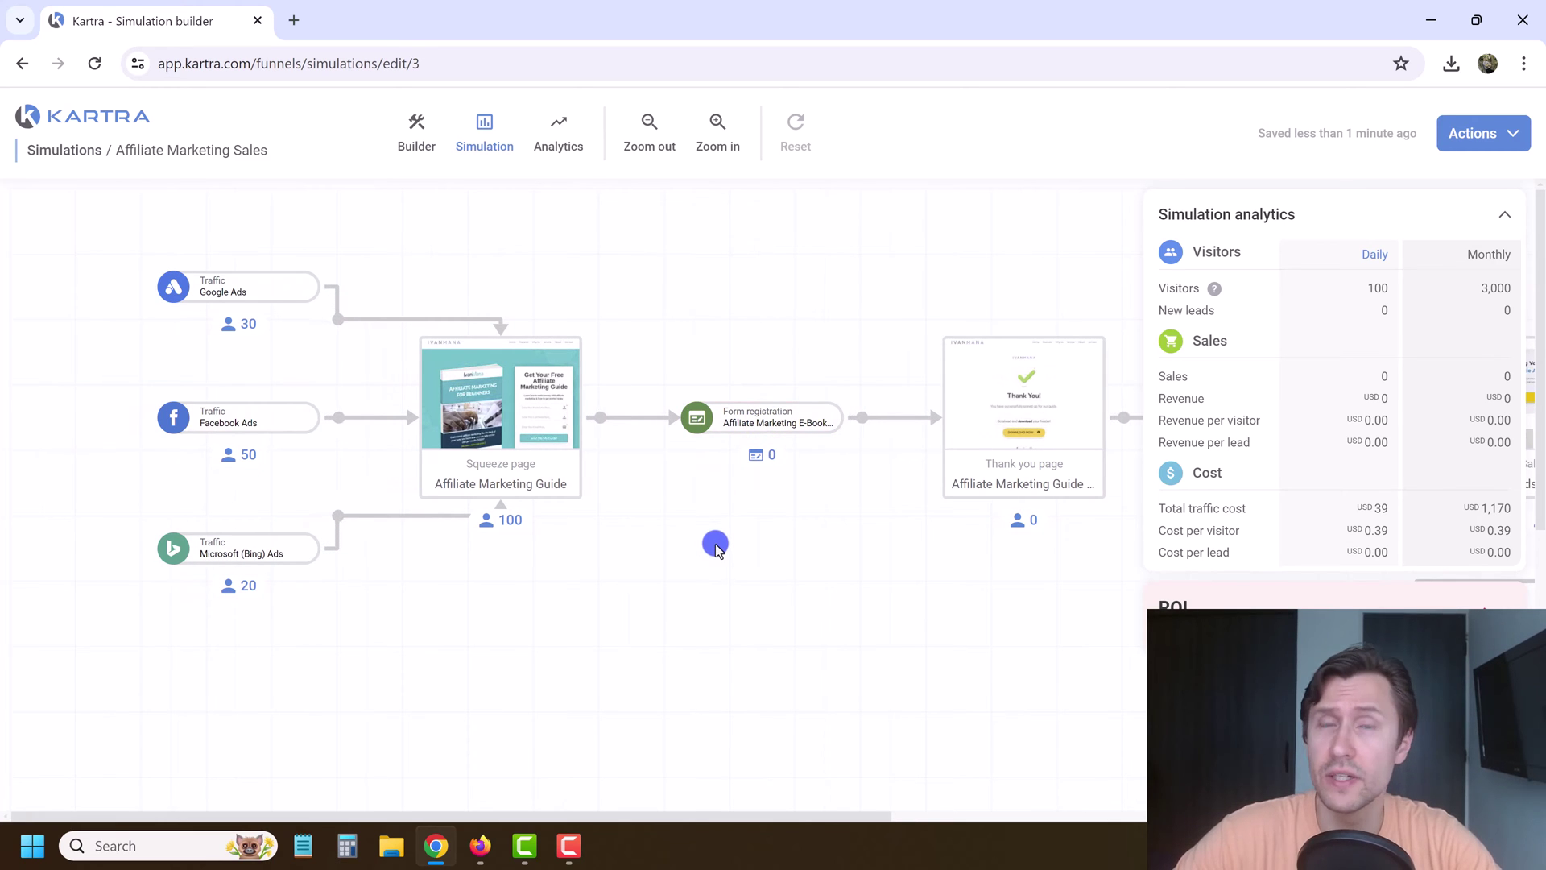
Examine the simulation figures of the e-book form registration and the Google Ads Course purchase.
{"action": "left_click", "coordinate": [760, 420]}
{"action": "left_click", "coordinate": [697, 433]}
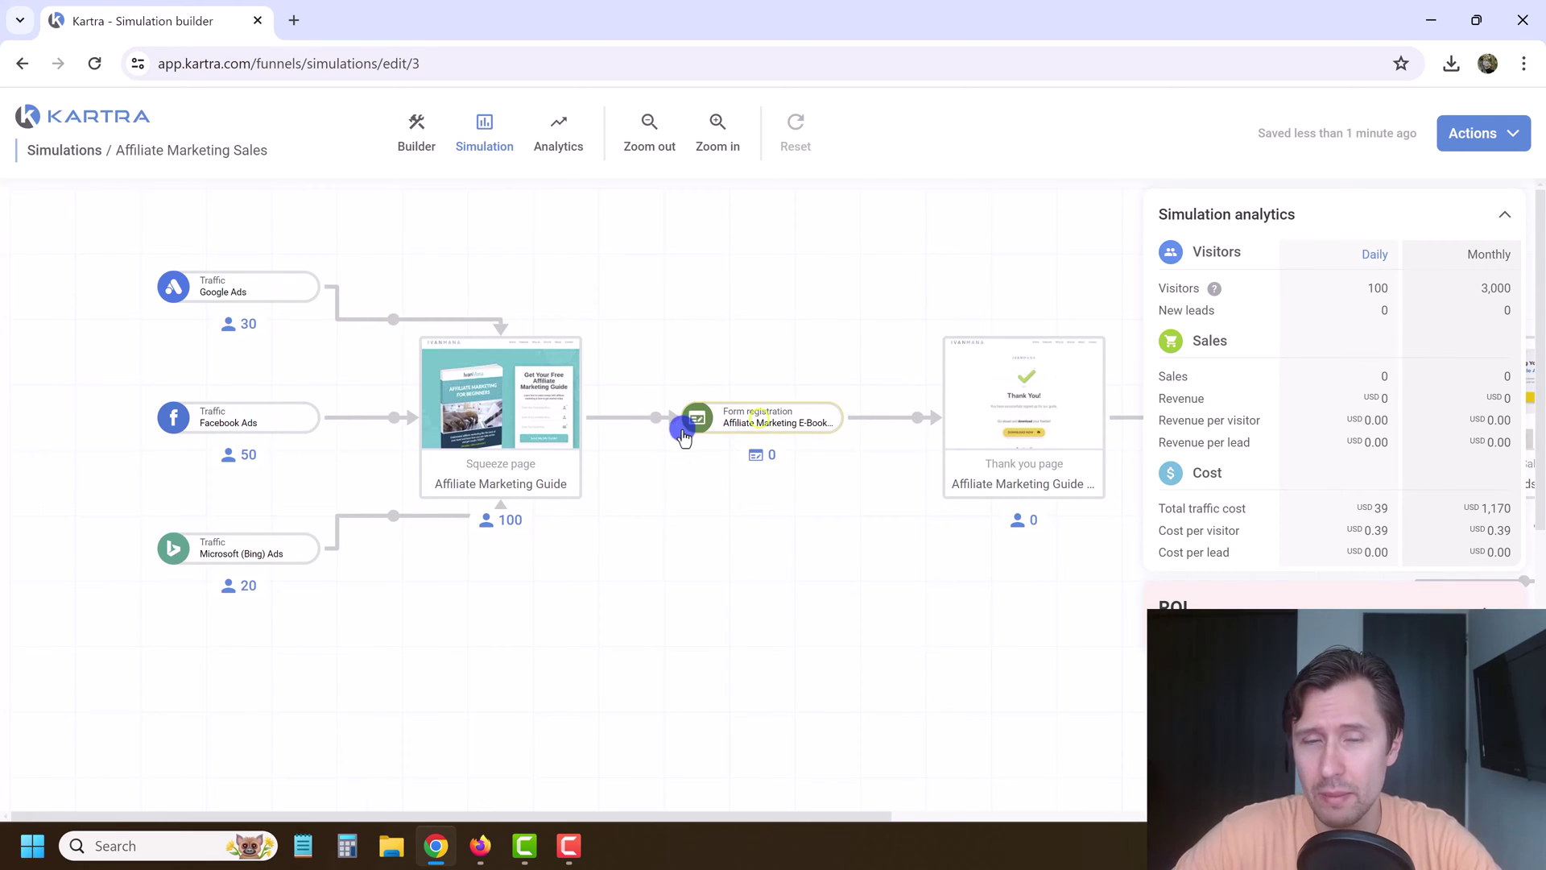
{"action": "left_click", "coordinate": [766, 477]}
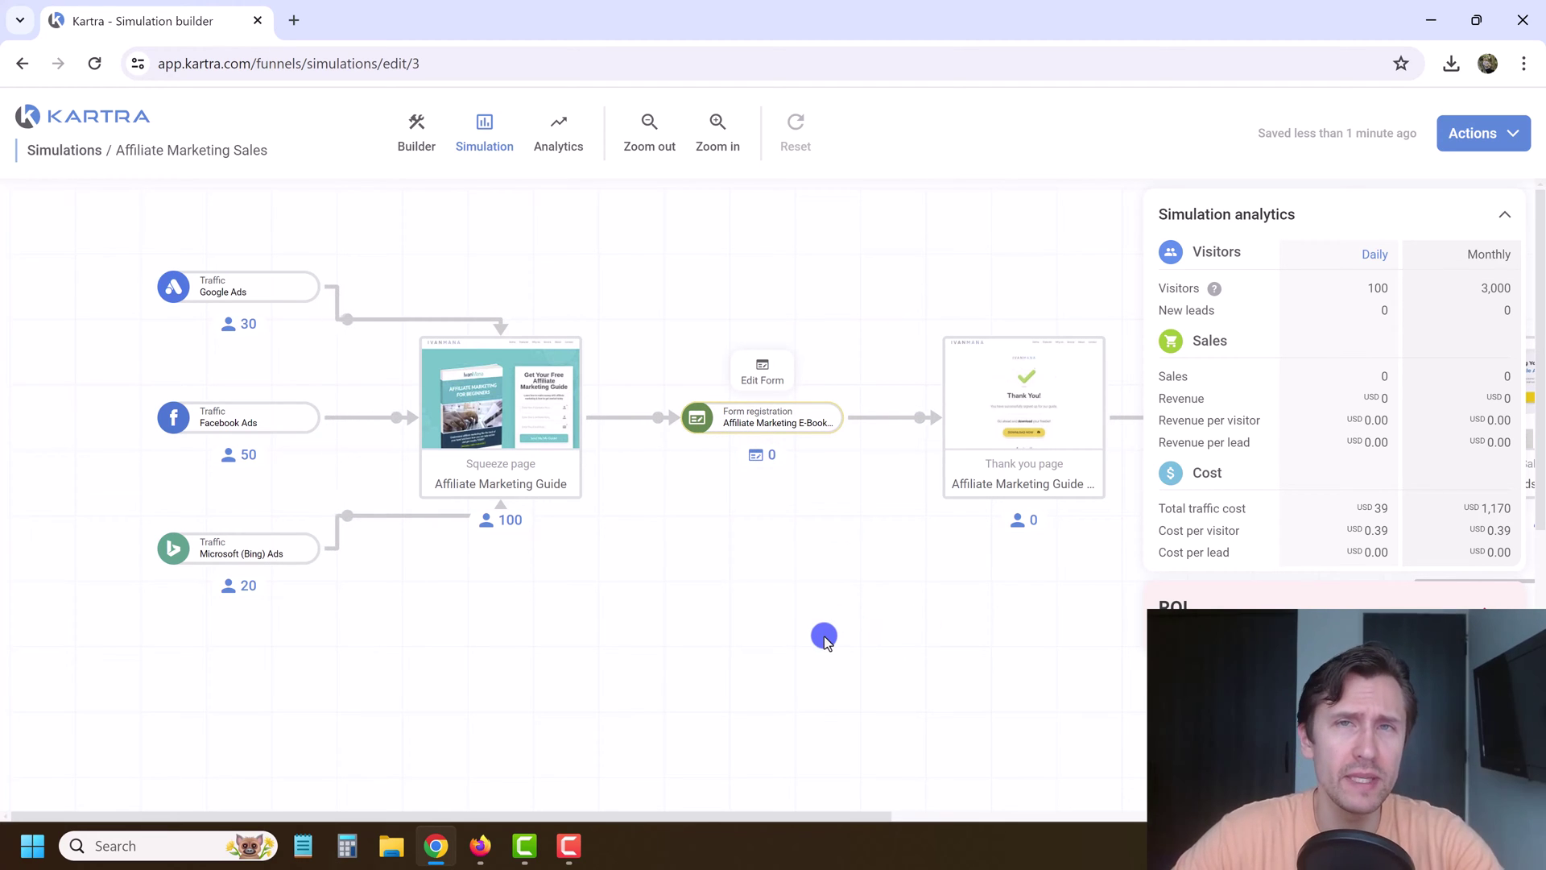
{"action": "left_click_drag", "start_coordinate": [897, 616], "coordinate": [853, 644]}
{"action": "left_click", "coordinate": [757, 617]}
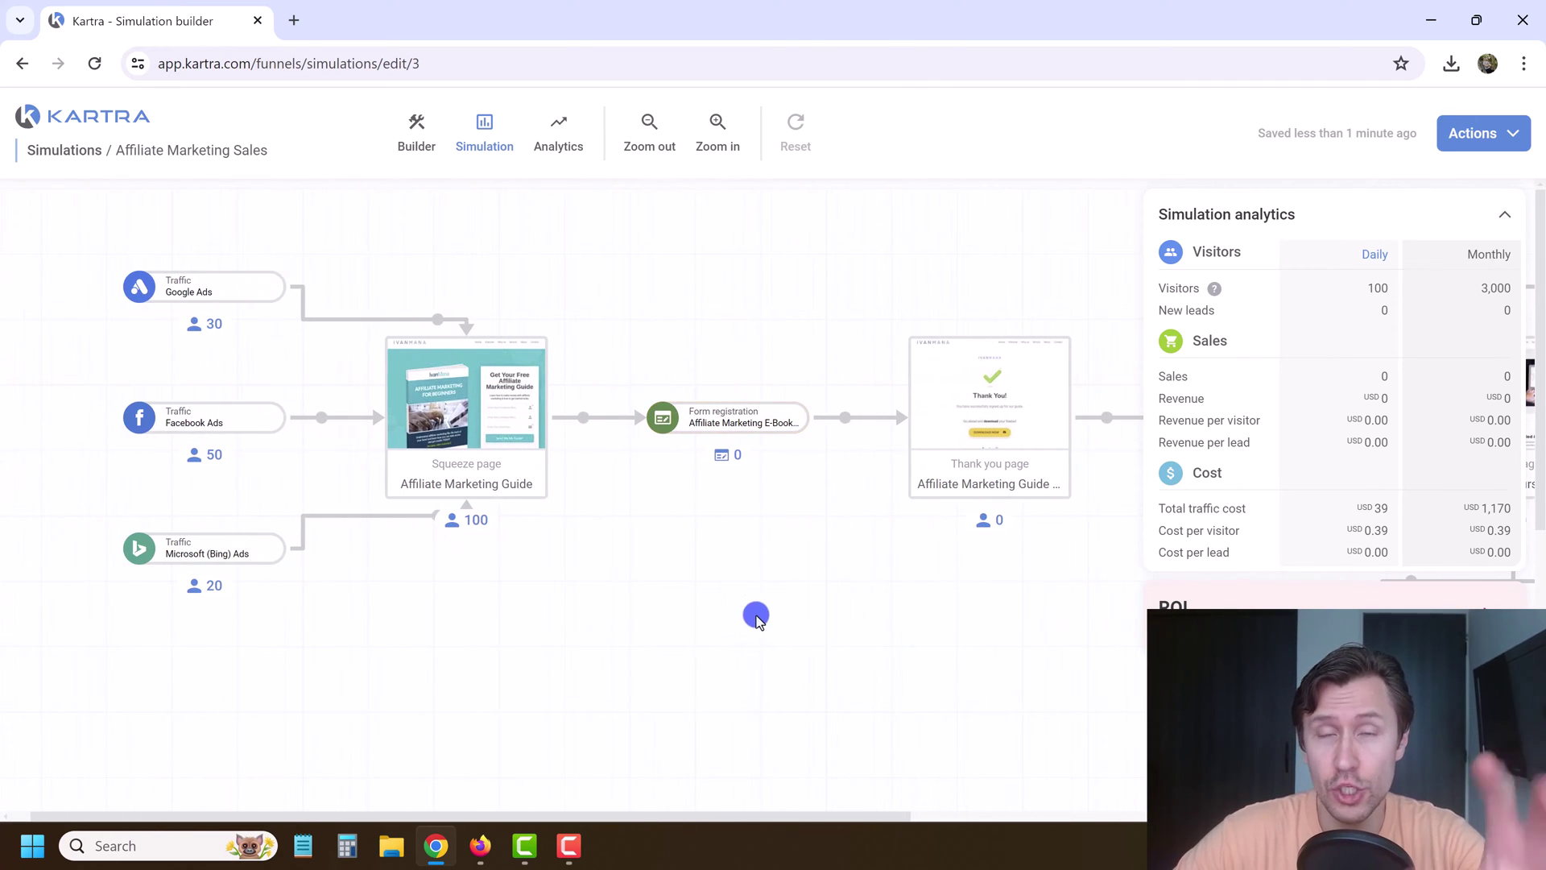
{"action": "left_click", "coordinate": [722, 413]}
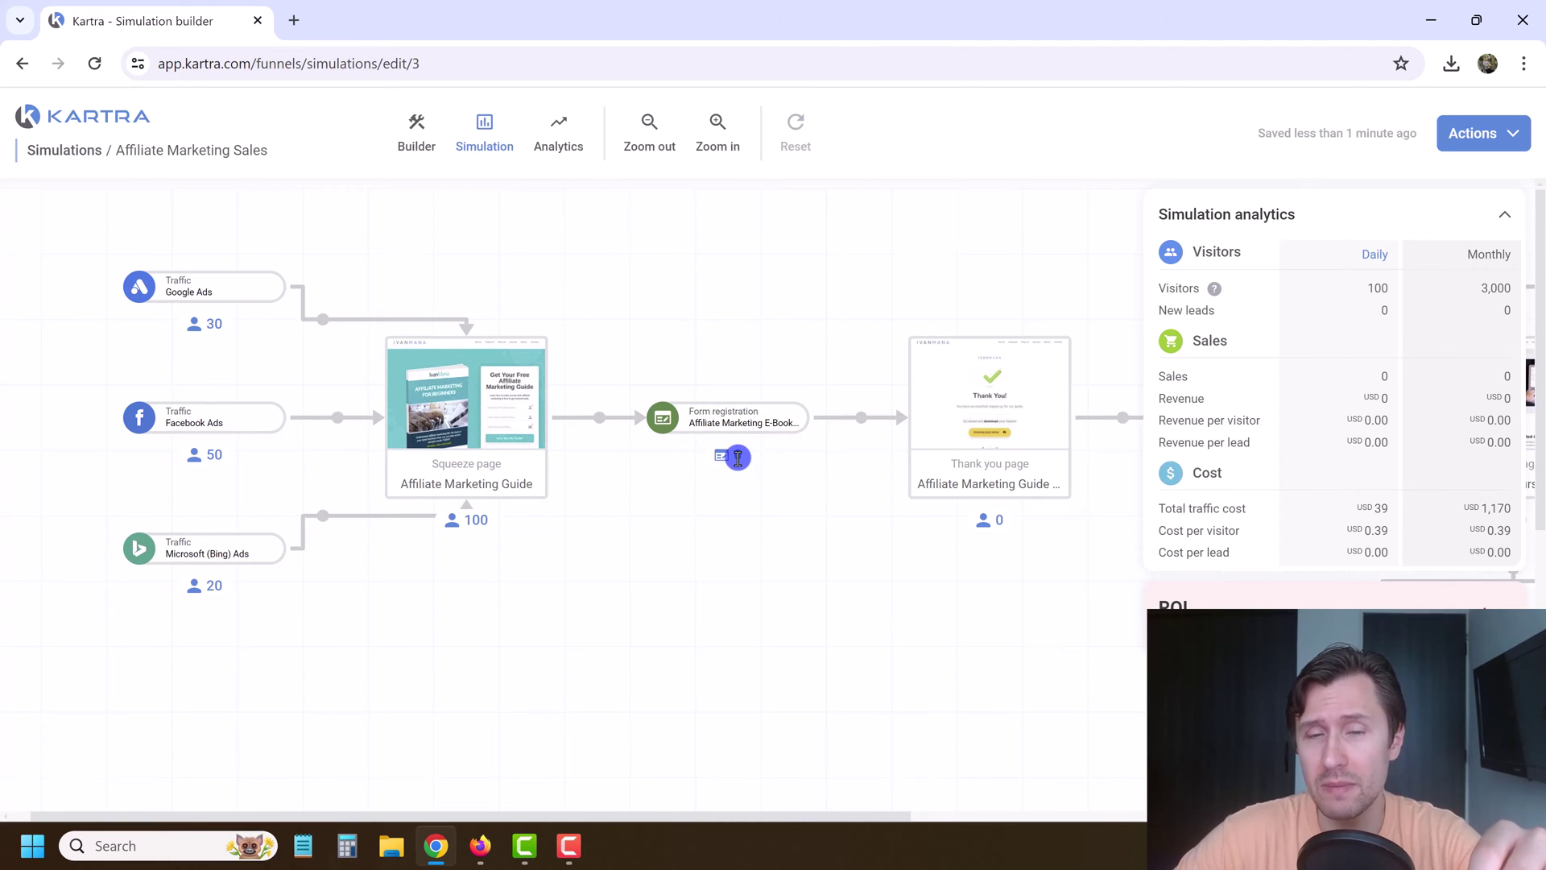
{"action": "left_click_drag", "start_coordinate": [1036, 676], "coordinate": [475, 673]}
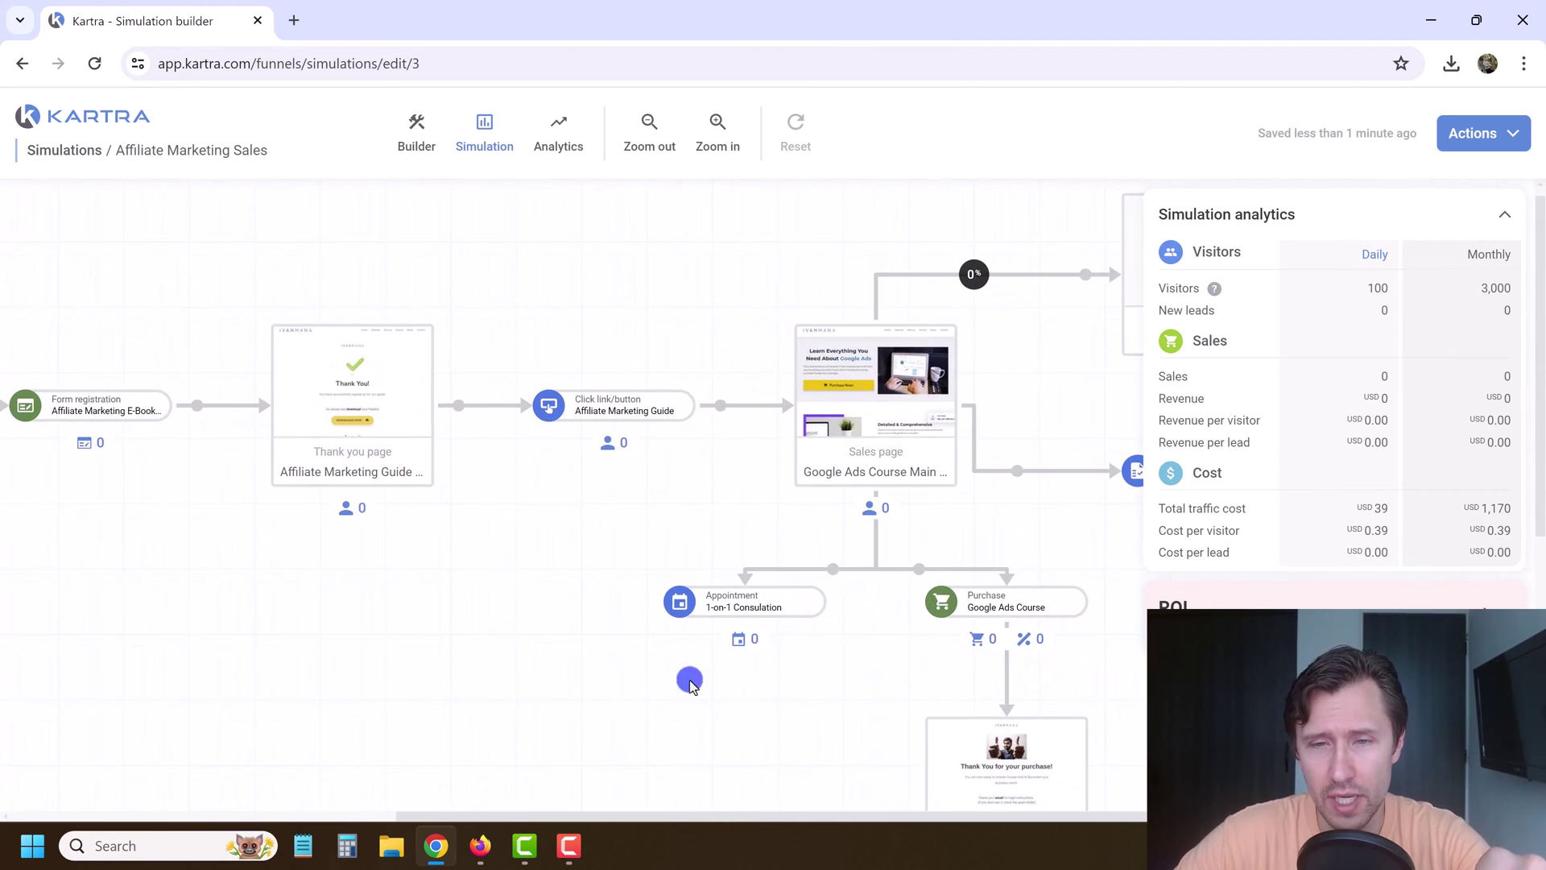
{"action": "left_click_drag", "start_coordinate": [653, 679], "coordinate": [636, 563]}
{"action": "left_click", "coordinate": [910, 497]}
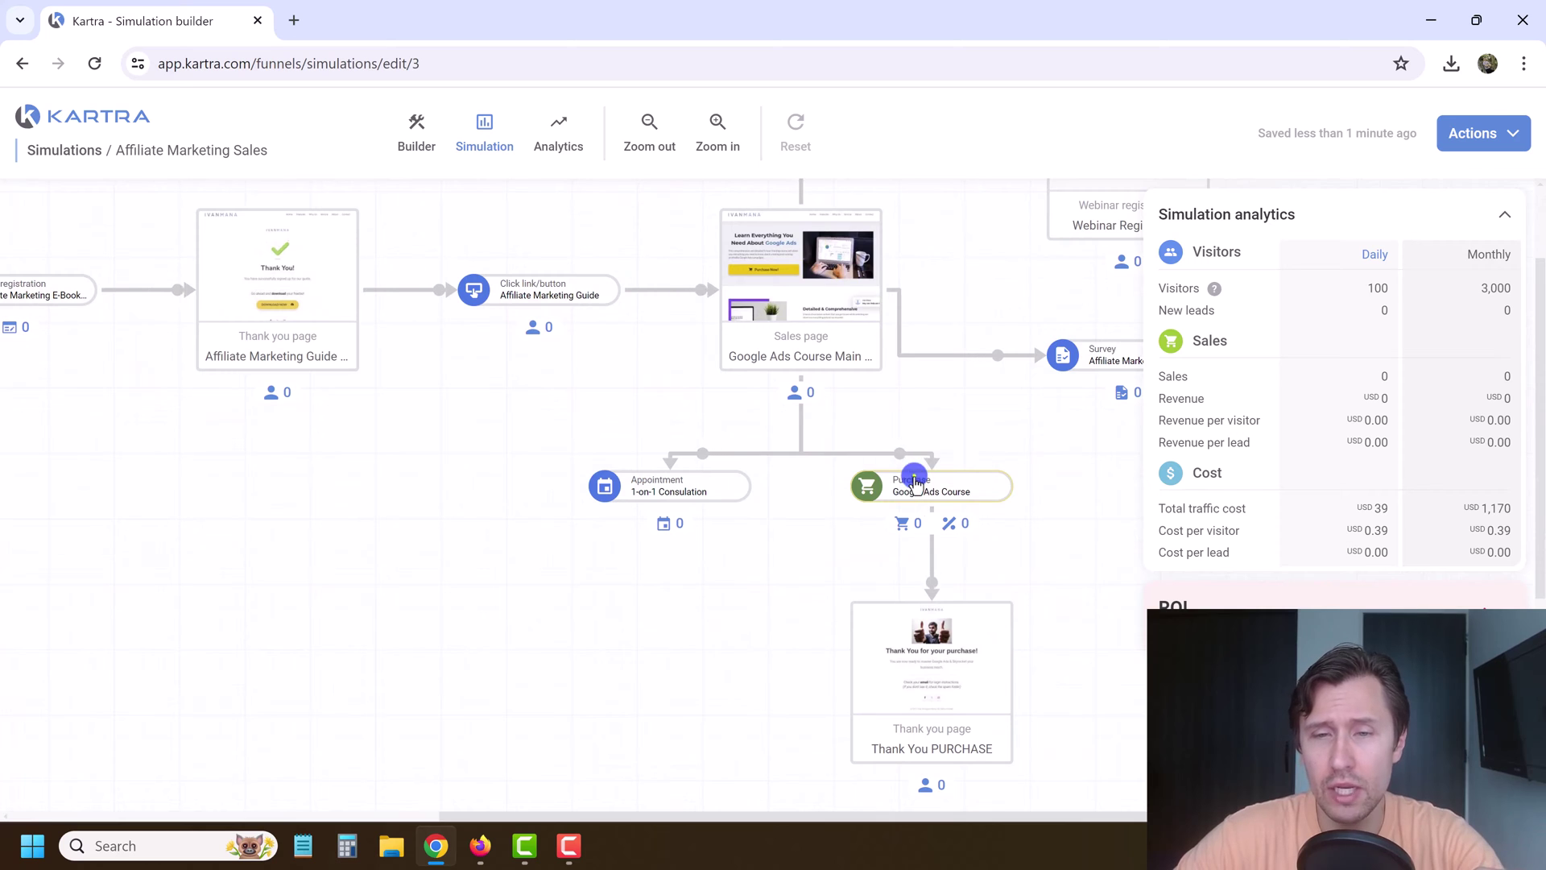
{"action": "mouse_move", "coordinate": [907, 524]}
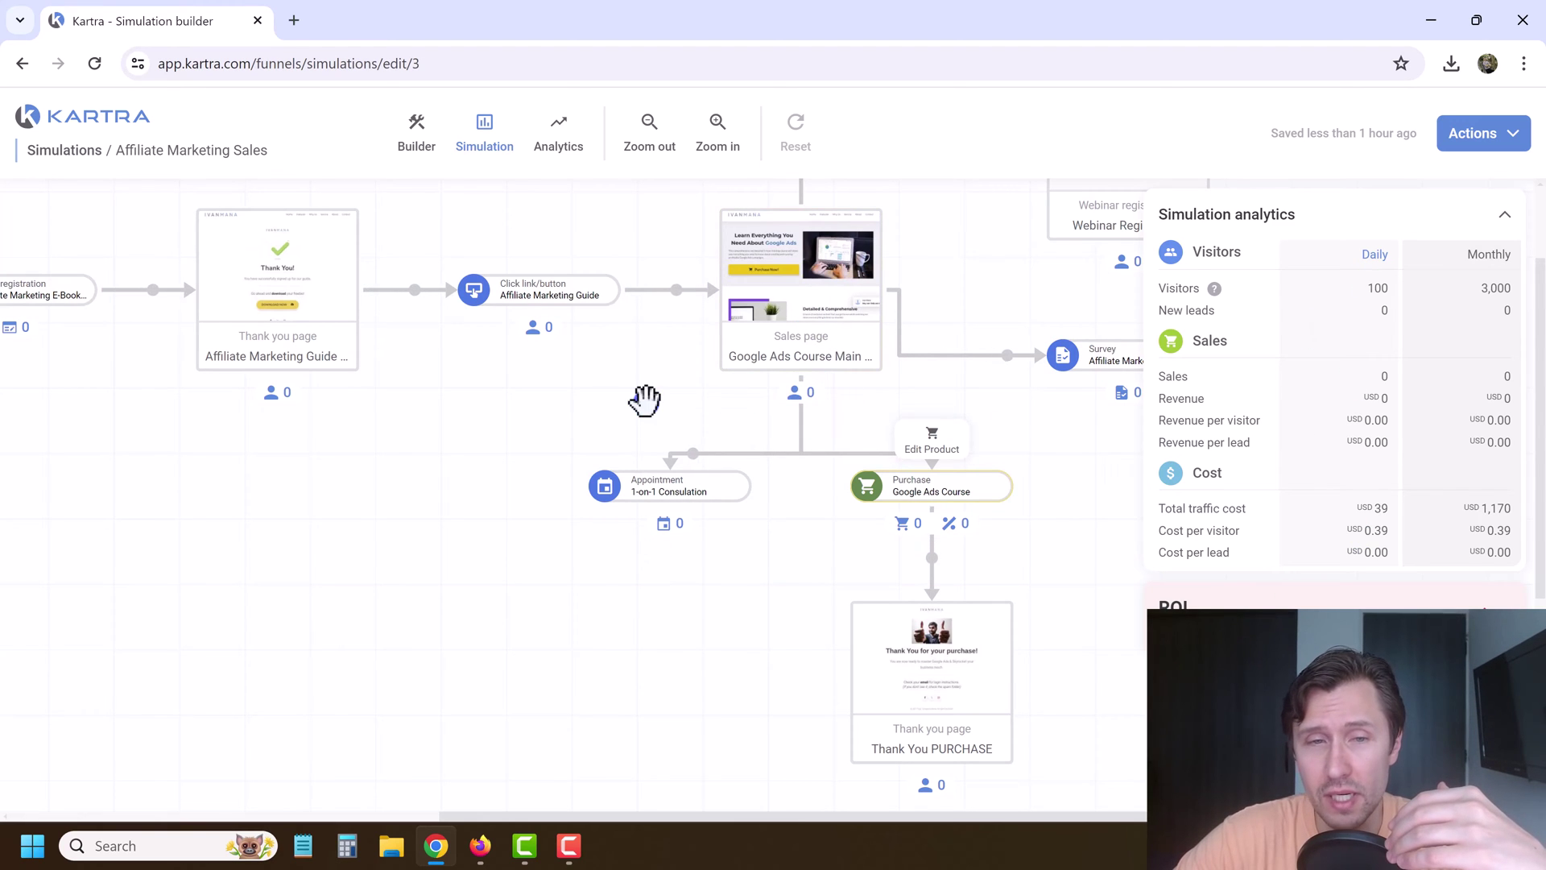
Examine the simulation fields from the thank-you page to the sales page and its appointment, purchase, survey and webinar branches.
{"action": "scroll", "coordinate": [640, 403], "scroll_direction": "up", "scroll_amount": 2}
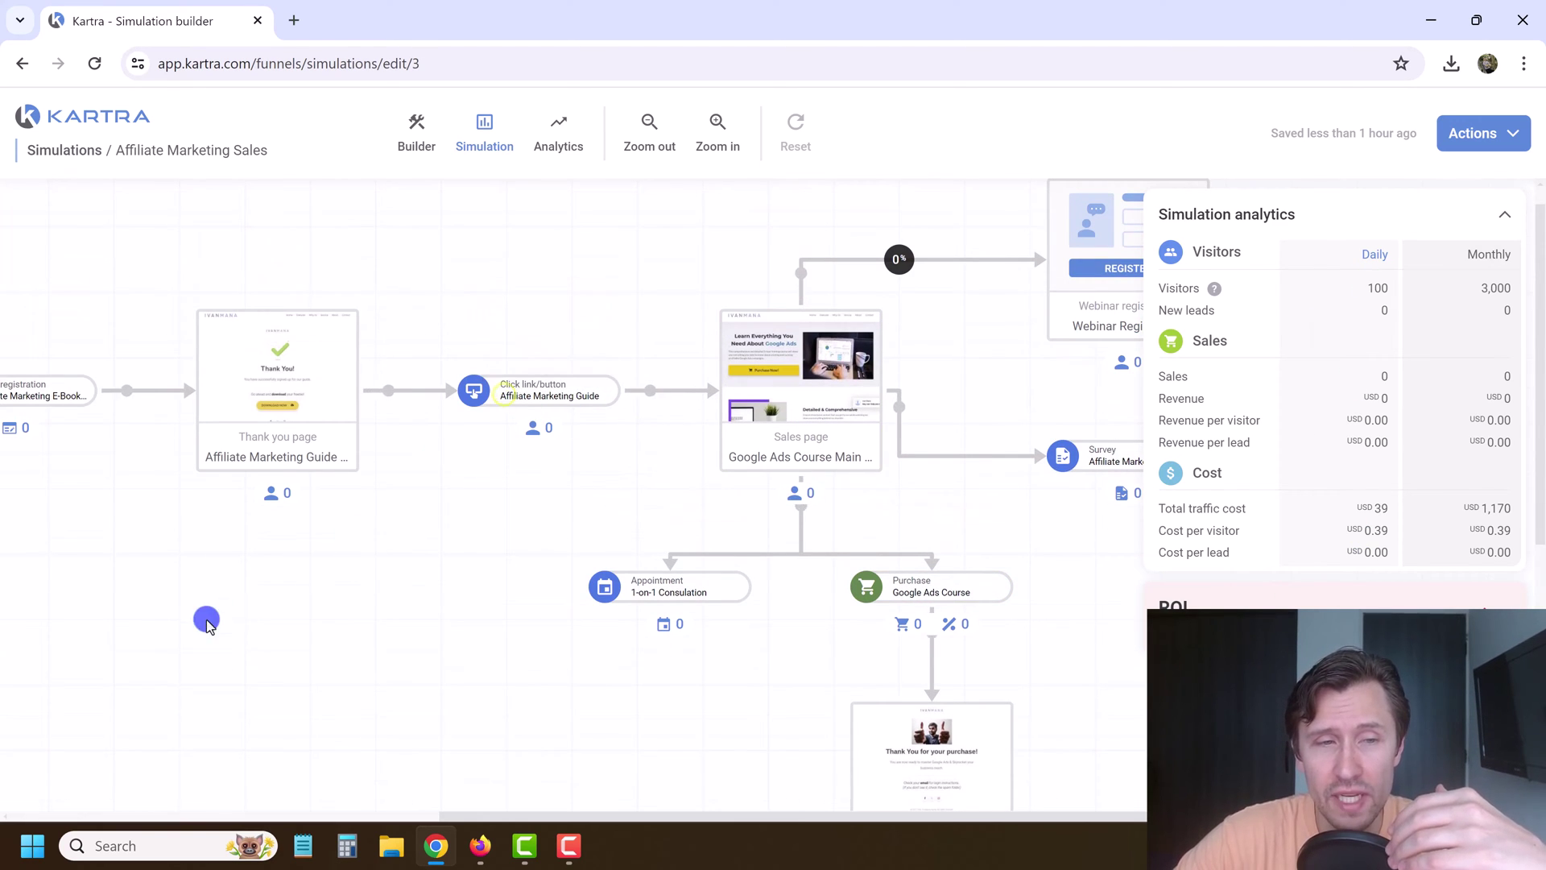
{"action": "left_click_drag", "start_coordinate": [223, 620], "coordinate": [476, 679]}
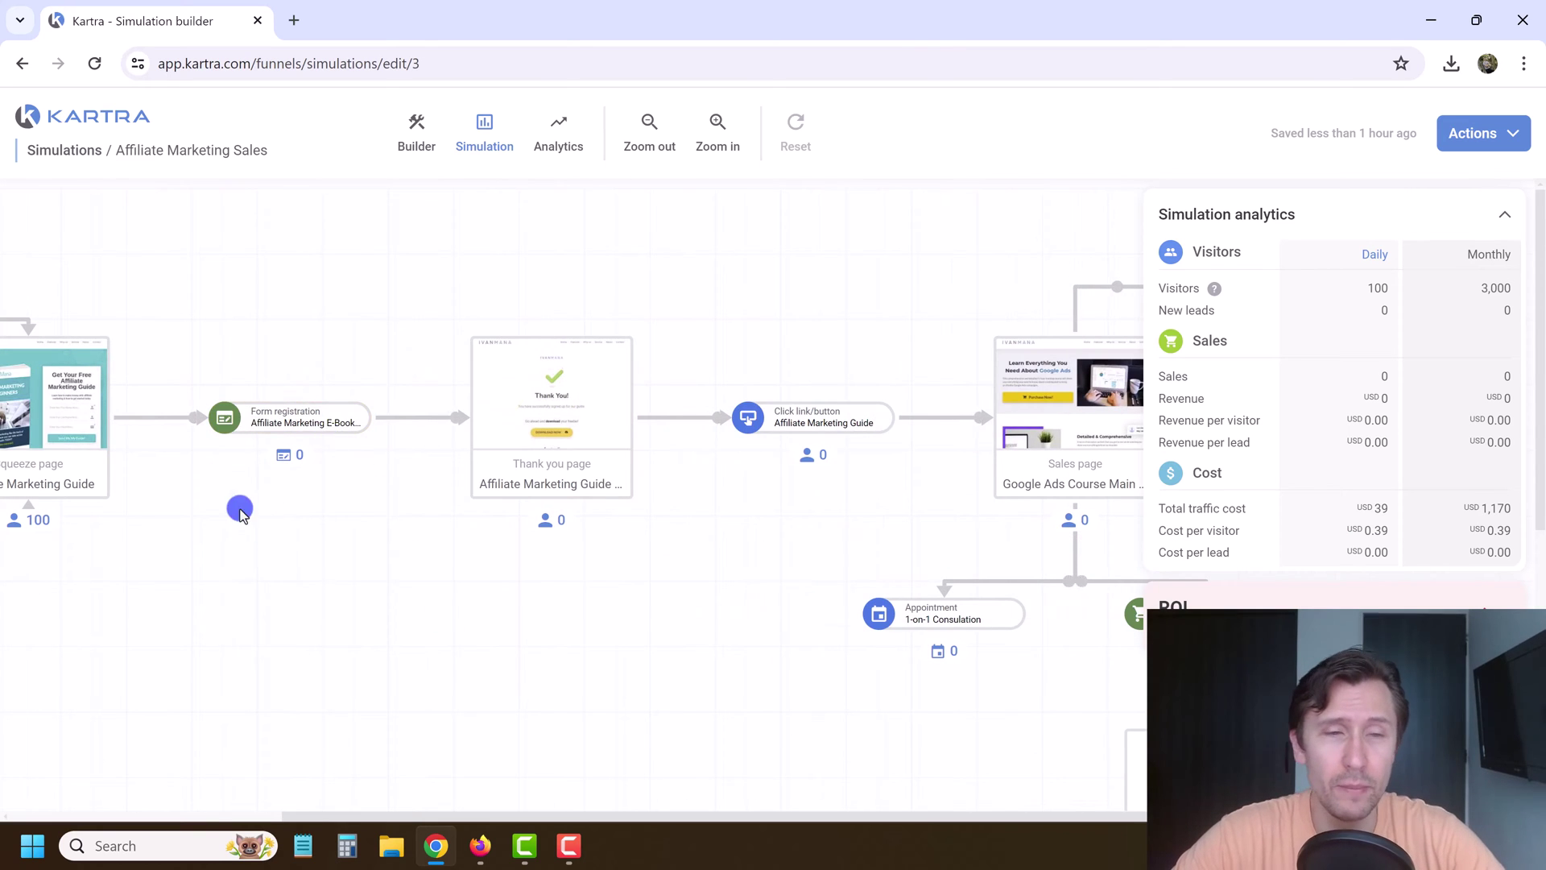
{"action": "scroll", "coordinate": [249, 519], "scroll_direction": "left", "scroll_amount": 3}
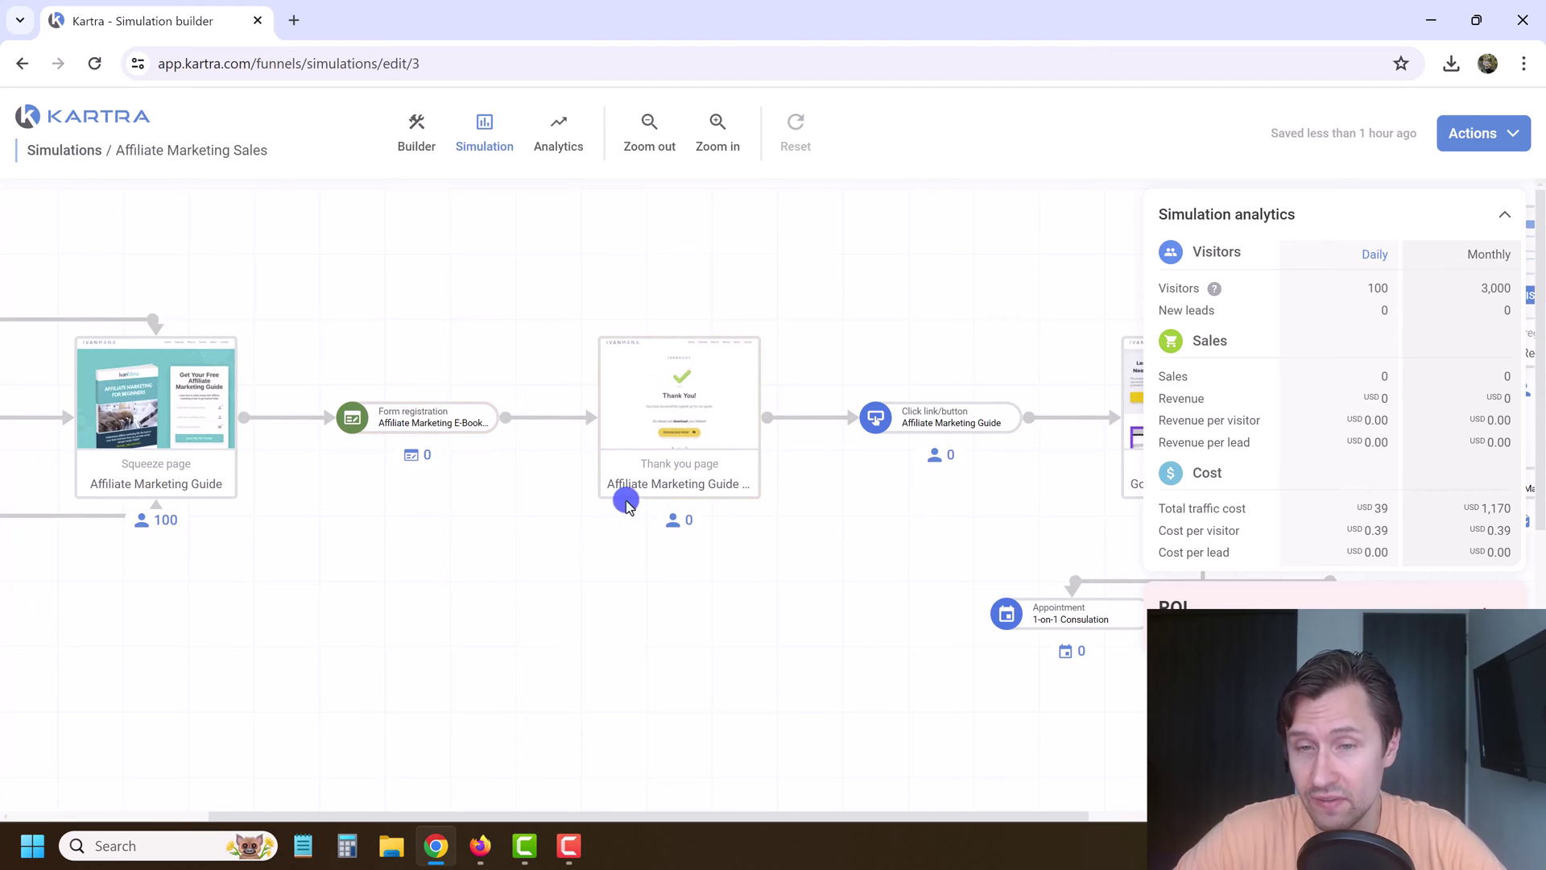
{"action": "scroll", "coordinate": [902, 516], "scroll_direction": "right", "scroll_amount": 5}
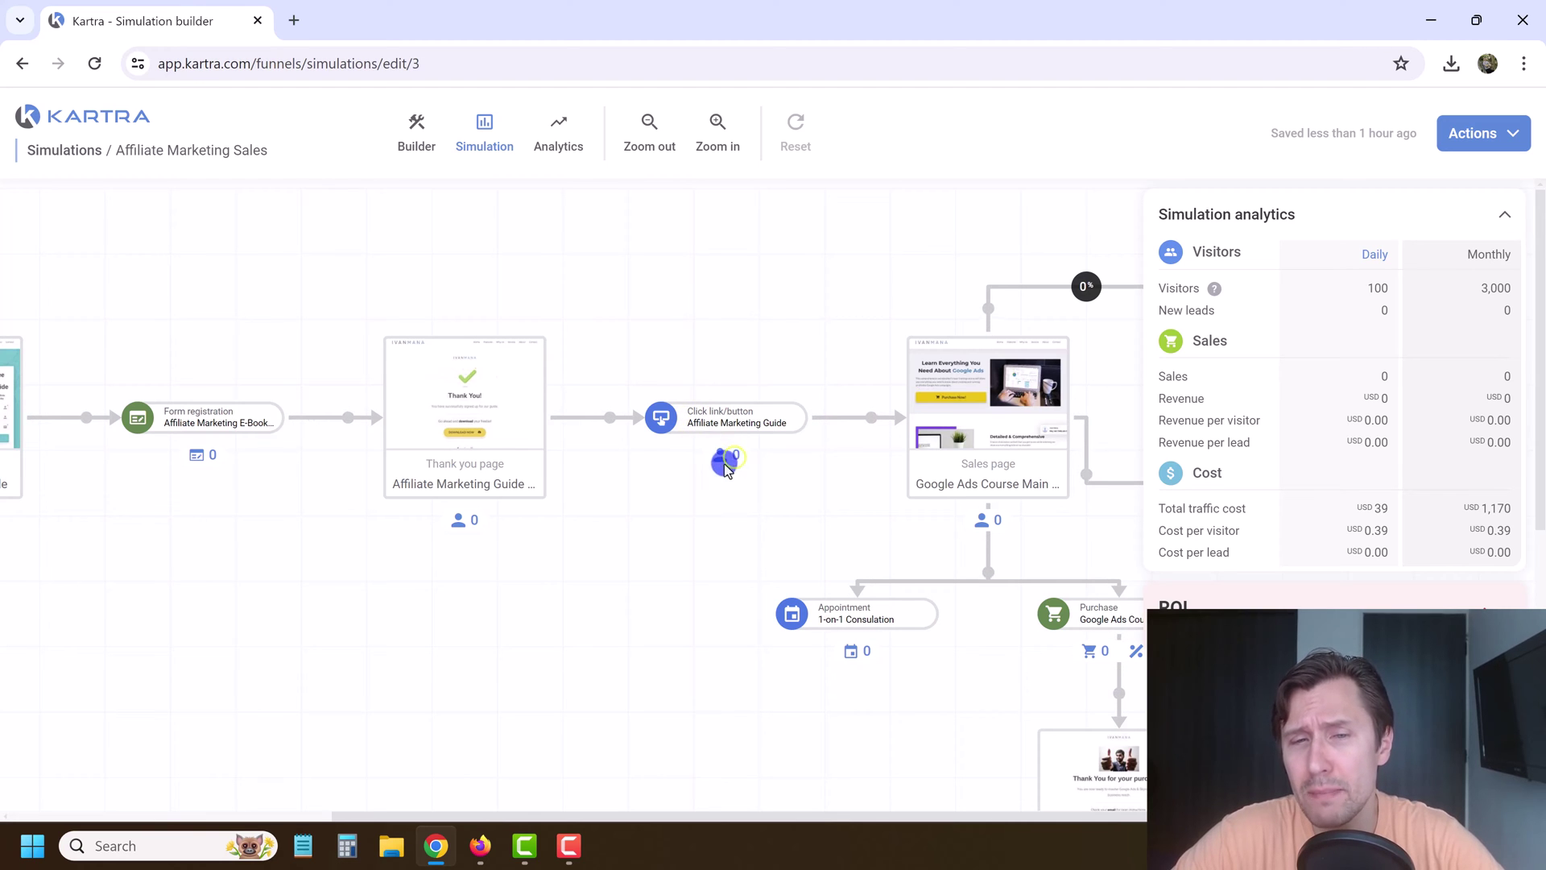
{"action": "left_click_drag", "start_coordinate": [876, 501], "coordinate": [518, 468]}
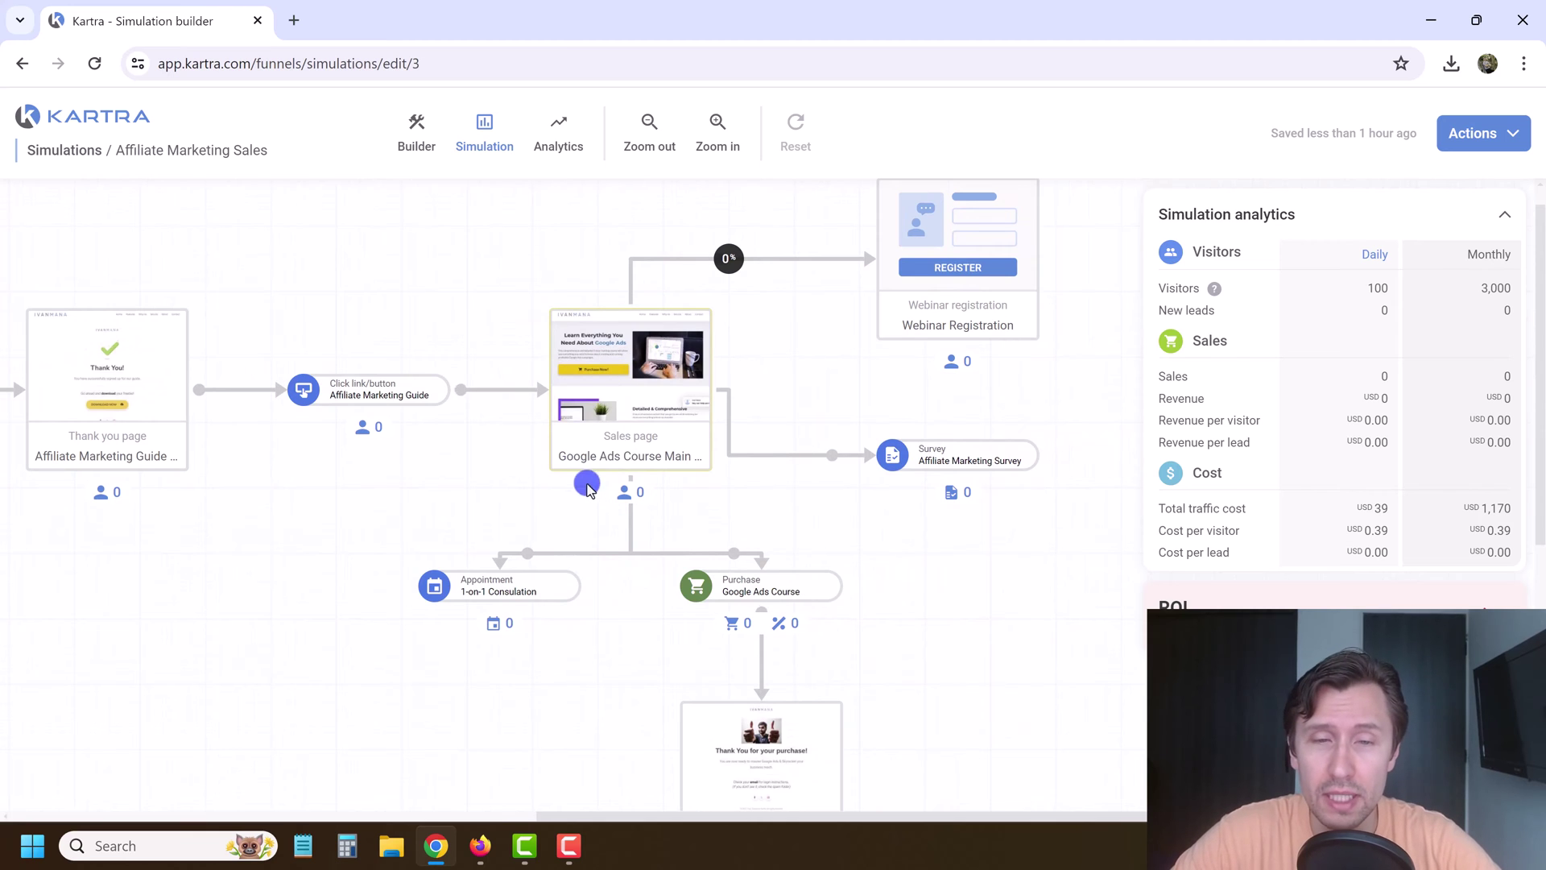
{"action": "mouse_move", "coordinate": [619, 445]}
{"action": "left_click", "coordinate": [768, 490]}
{"action": "left_click", "coordinate": [492, 601]}
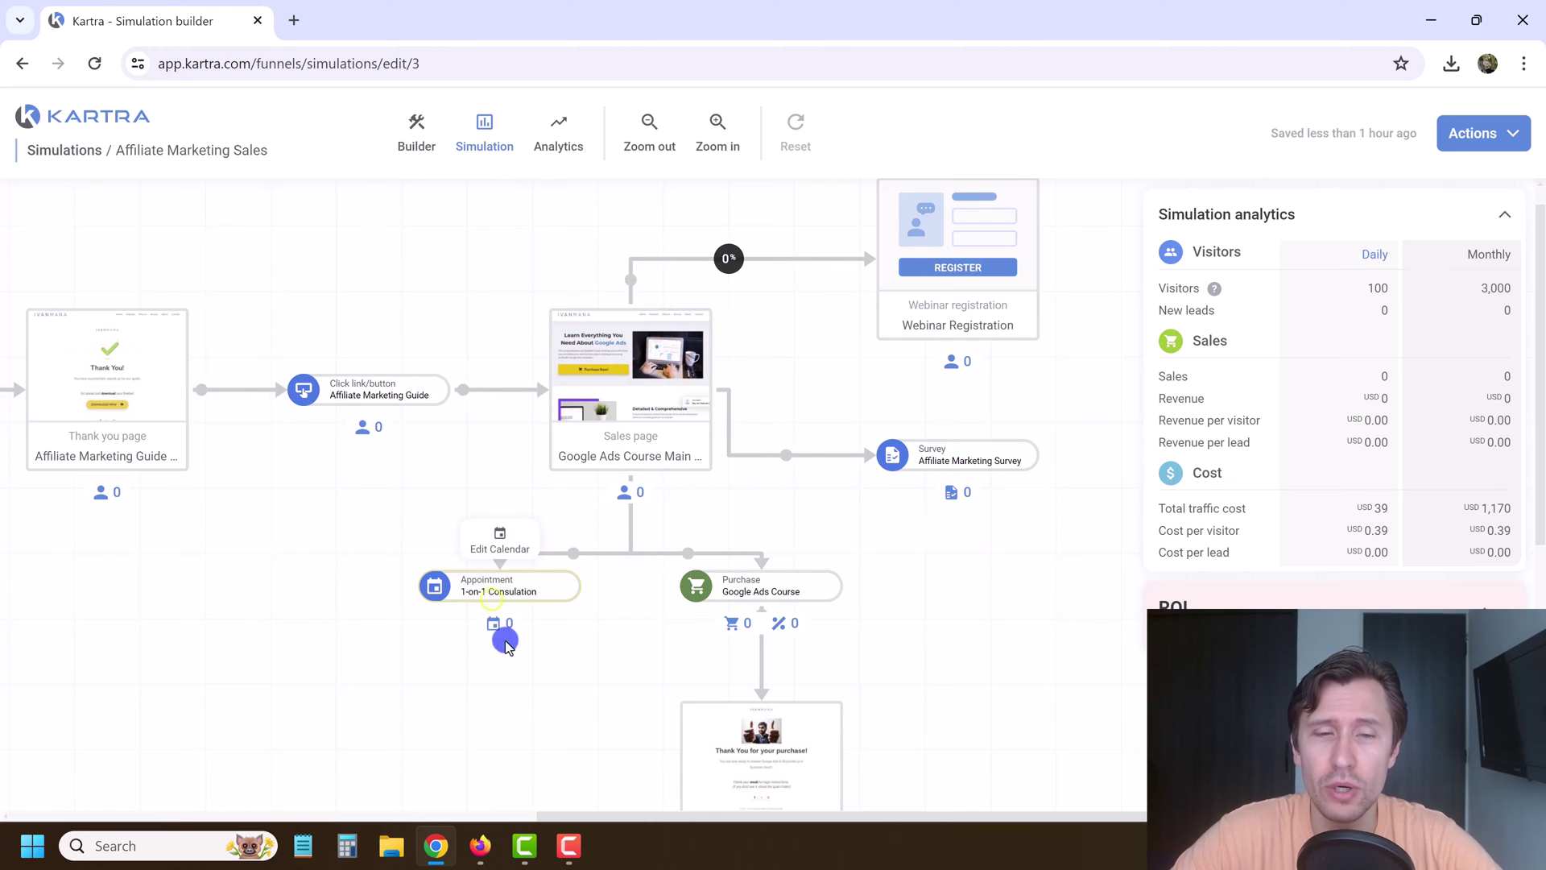
{"action": "mouse_move", "coordinate": [781, 625]}
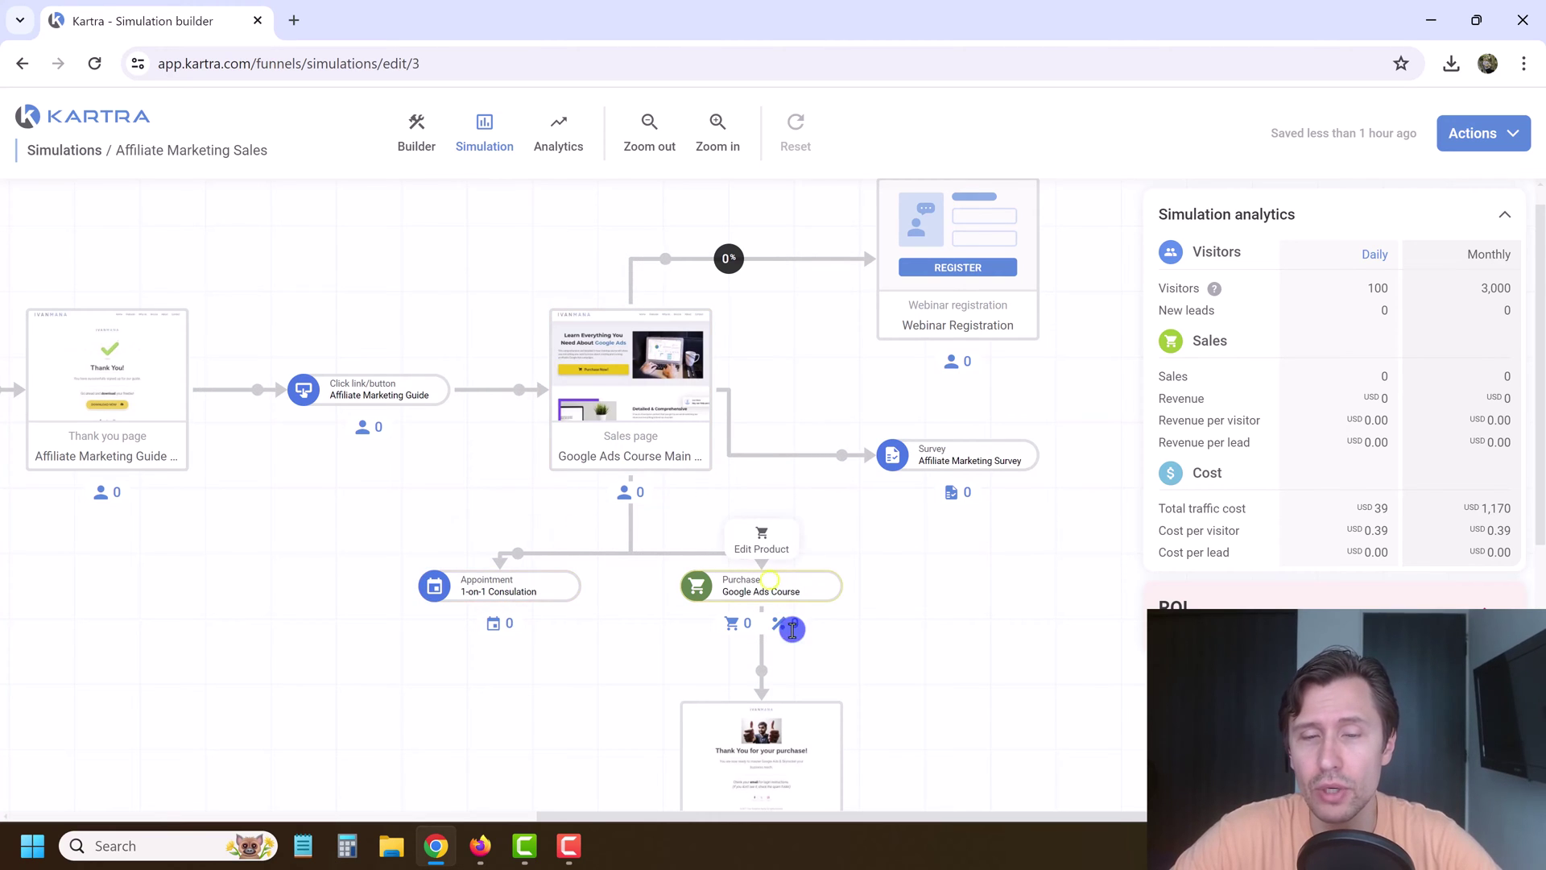
{"action": "mouse_move", "coordinate": [958, 499]}
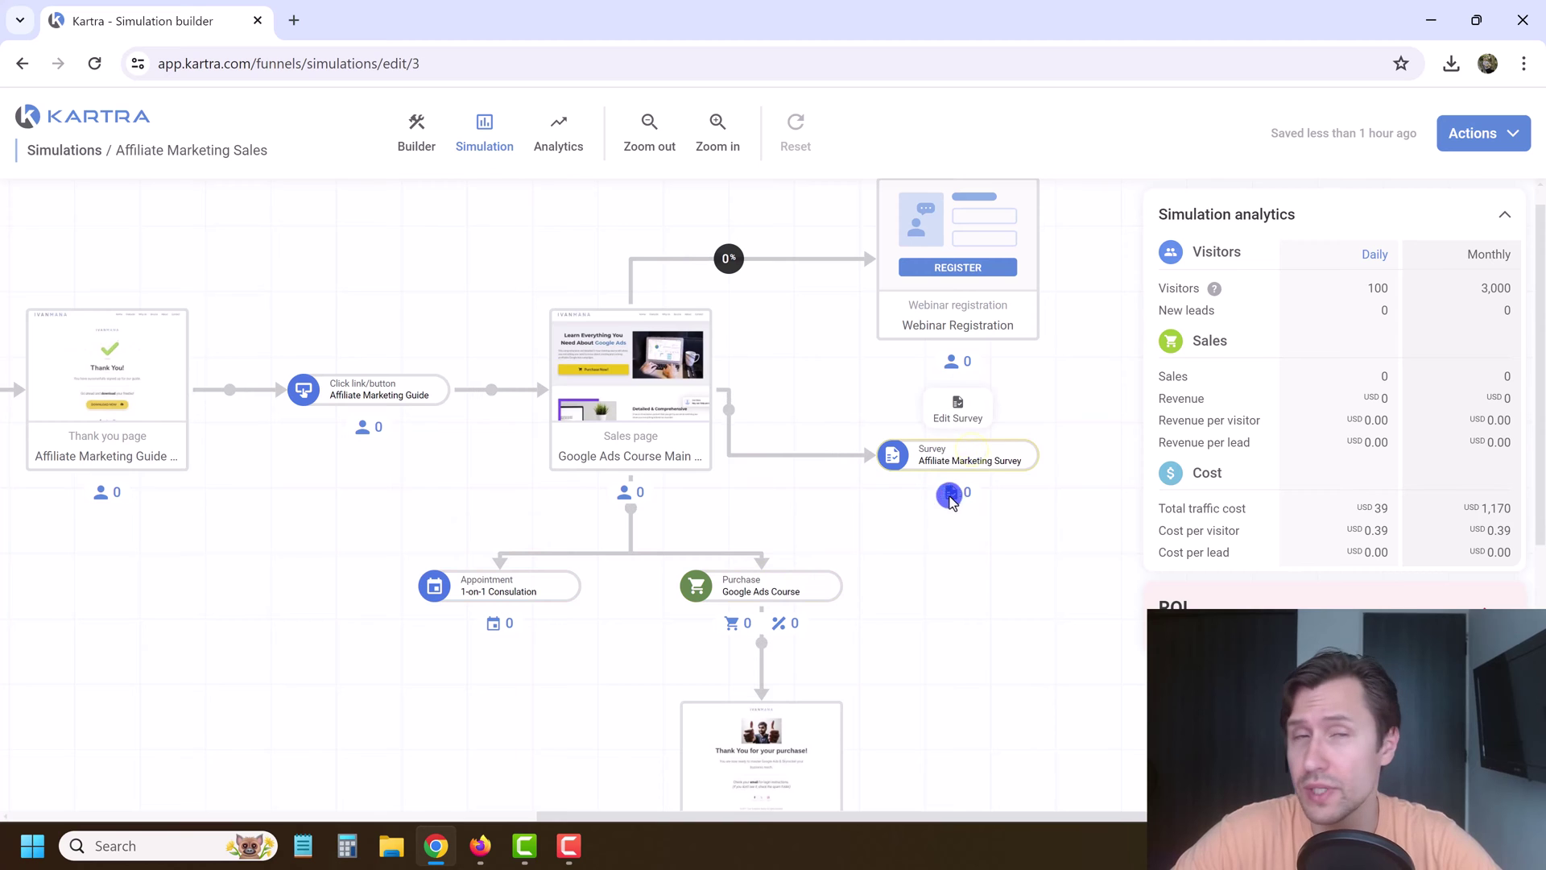
{"action": "scroll", "coordinate": [804, 528], "scroll_direction": "up", "scroll_amount": 1}
{"action": "left_click", "coordinate": [765, 385]}
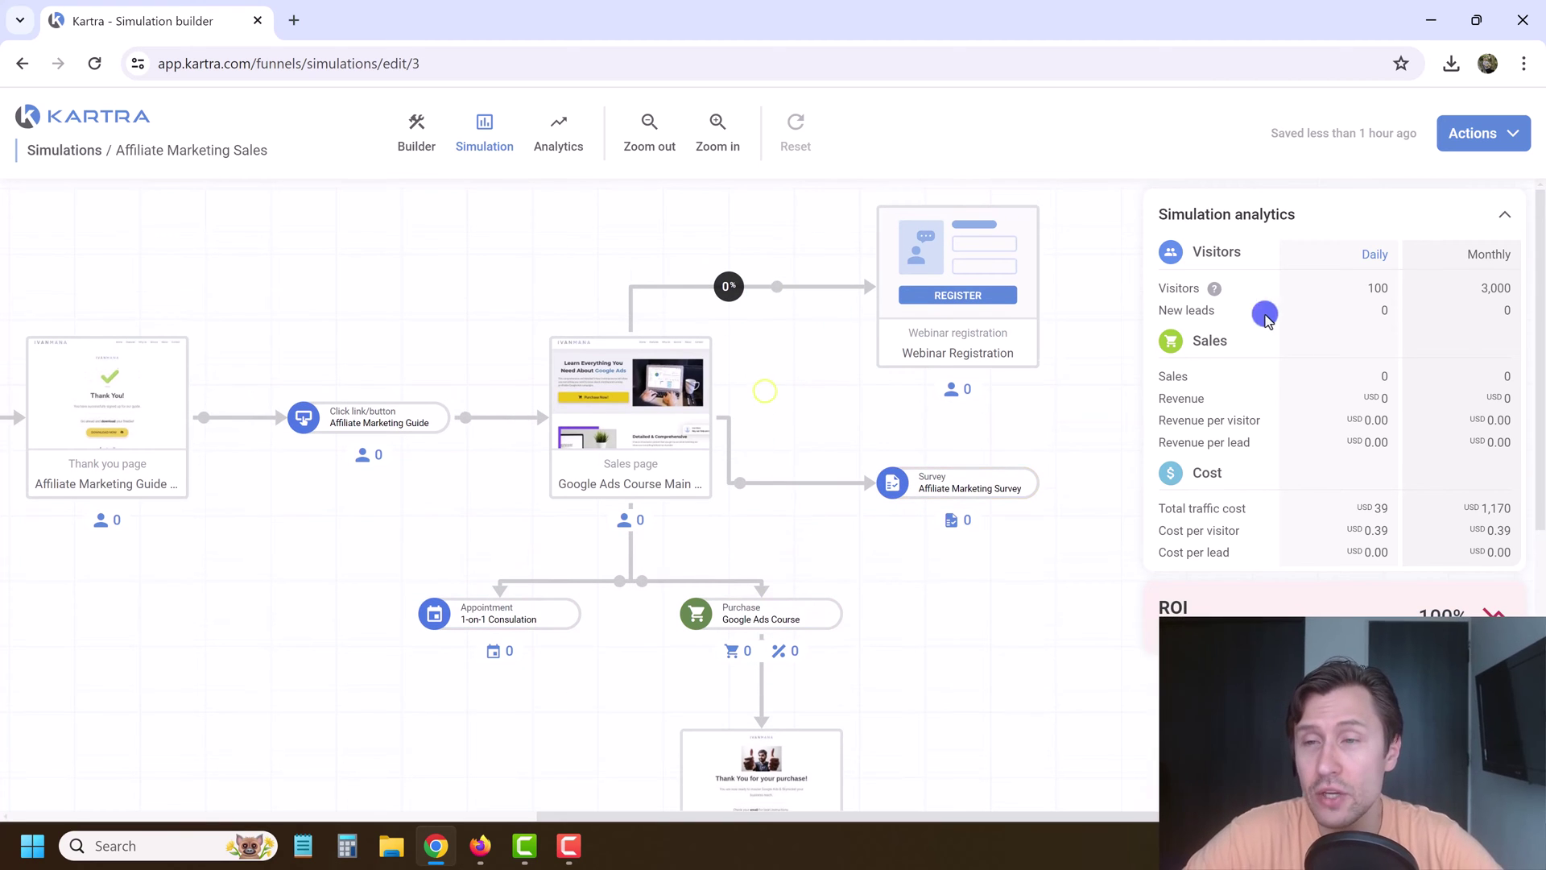
{"action": "left_click_drag", "start_coordinate": [104, 562], "coordinate": [853, 452]}
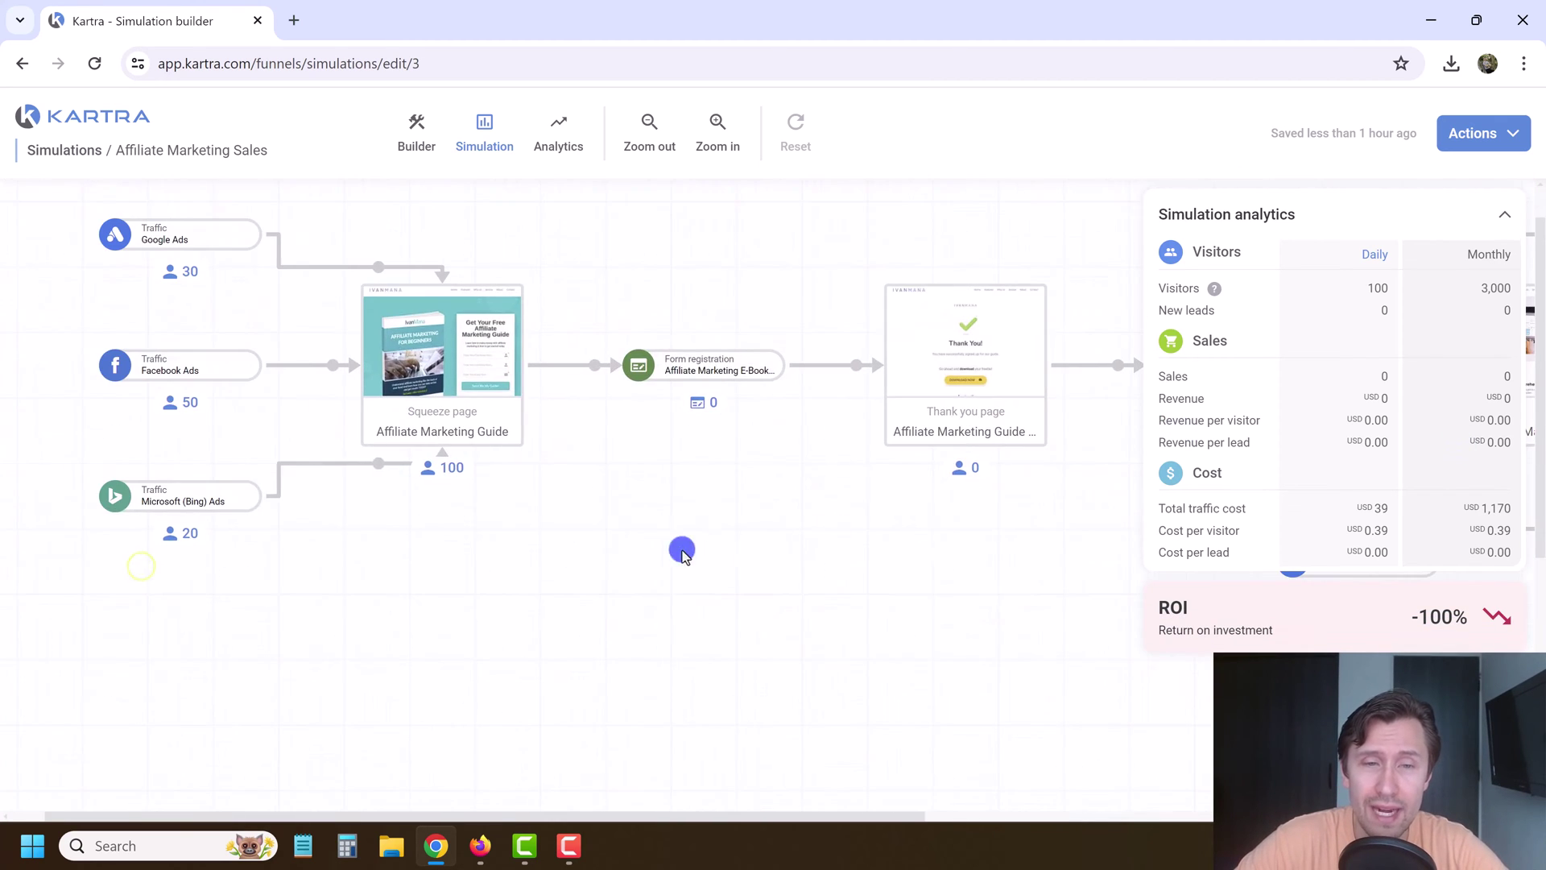
{"action": "left_click_drag", "start_coordinate": [812, 564], "coordinate": [271, 580]}
{"action": "left_click_drag", "start_coordinate": [738, 528], "coordinate": [366, 559]}
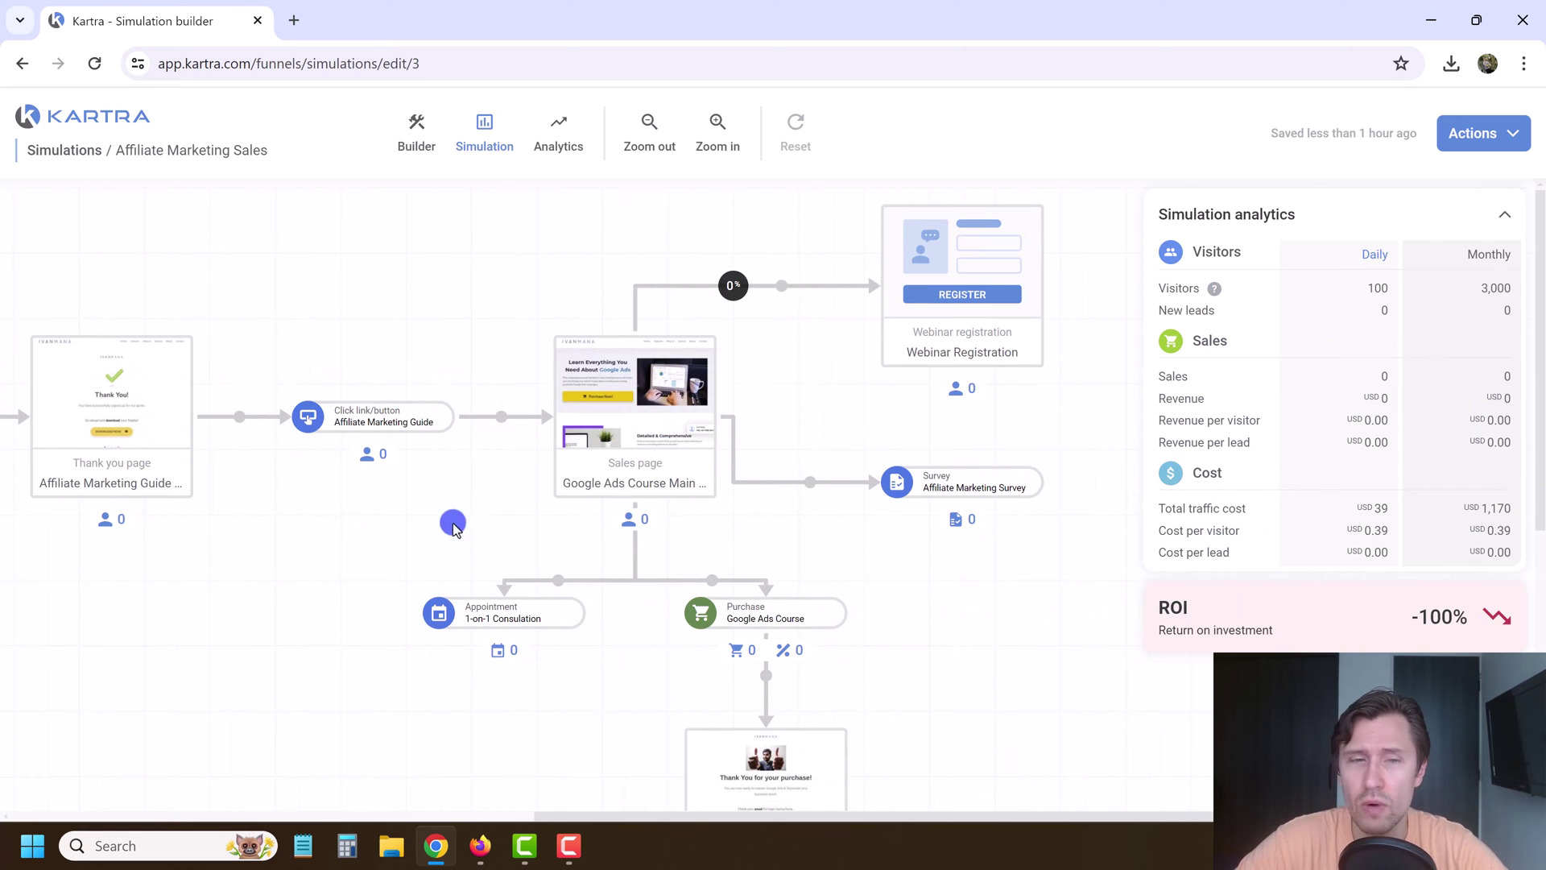
{"action": "left_click_drag", "start_coordinate": [228, 596], "coordinate": [771, 582]}
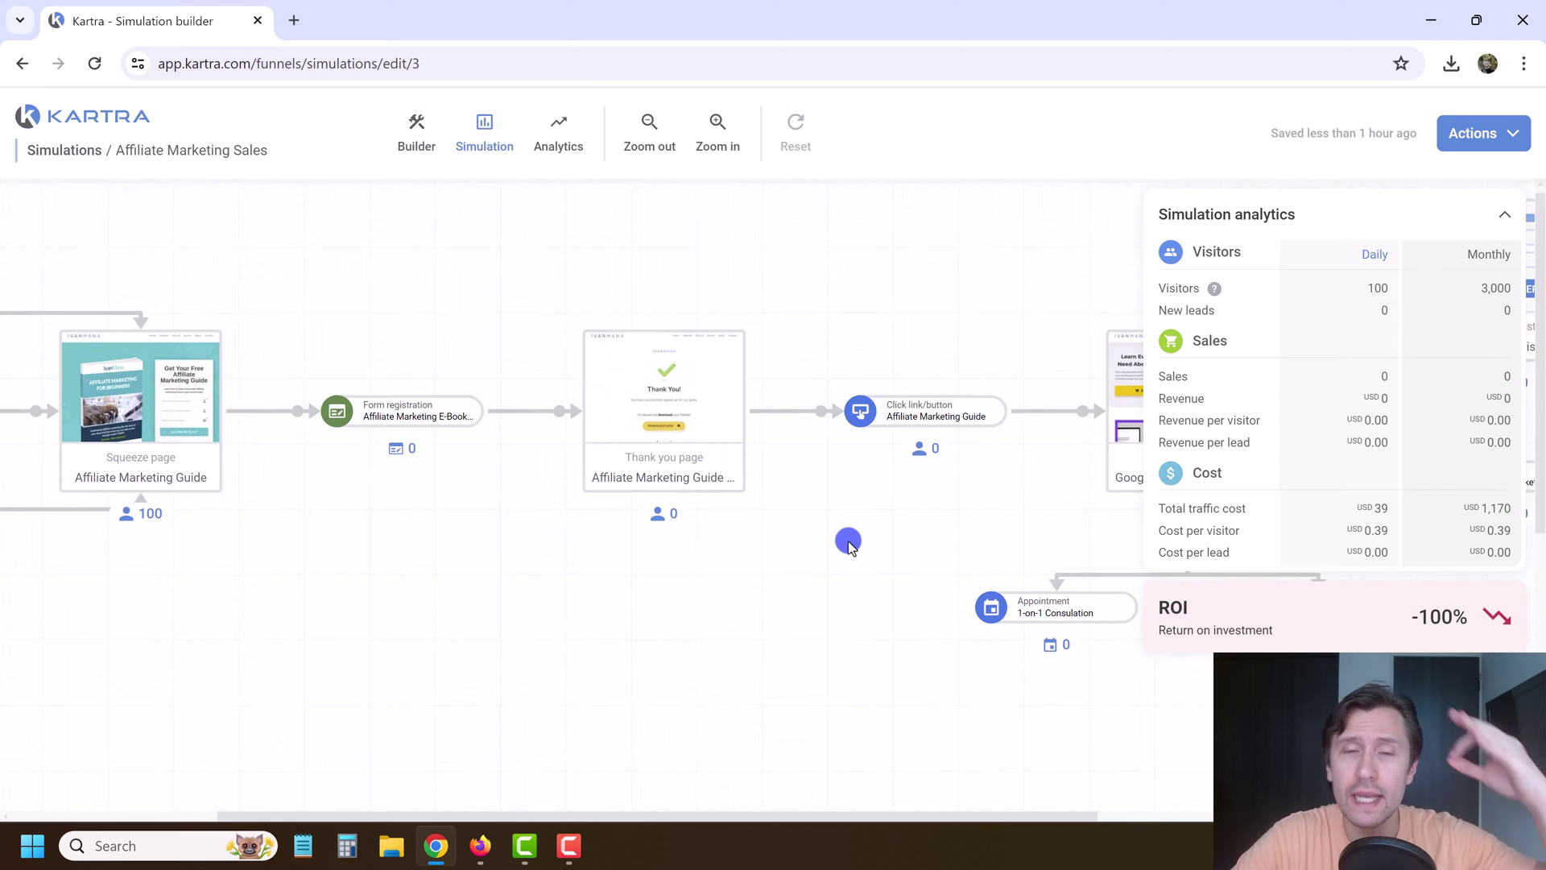
{"action": "left_click_drag", "start_coordinate": [849, 534], "coordinate": [353, 548]}
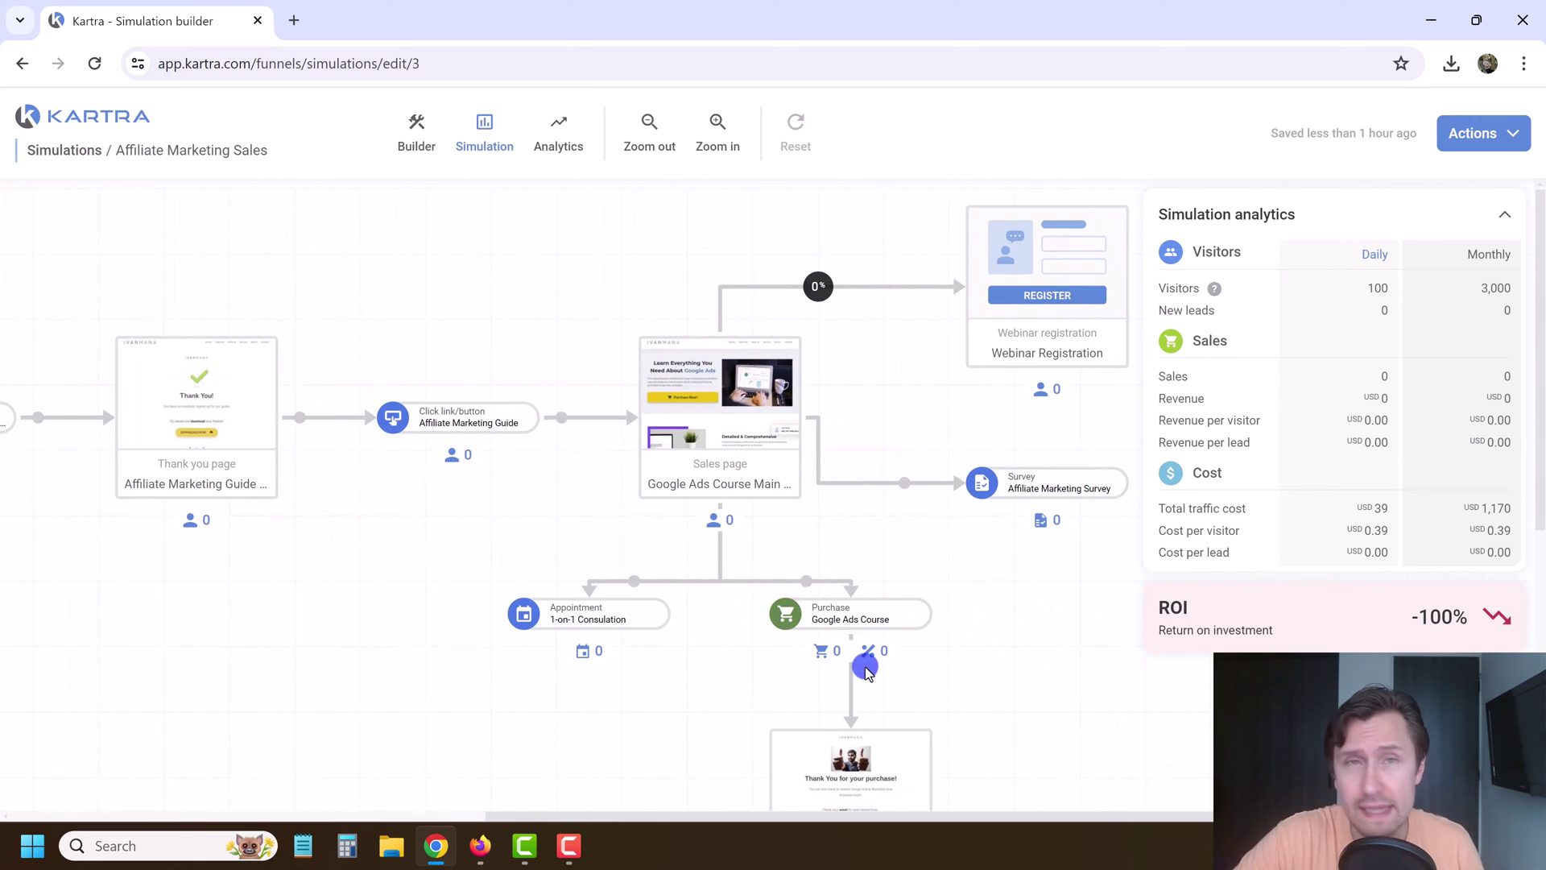
{"action": "left_click_drag", "start_coordinate": [269, 583], "coordinate": [946, 634]}
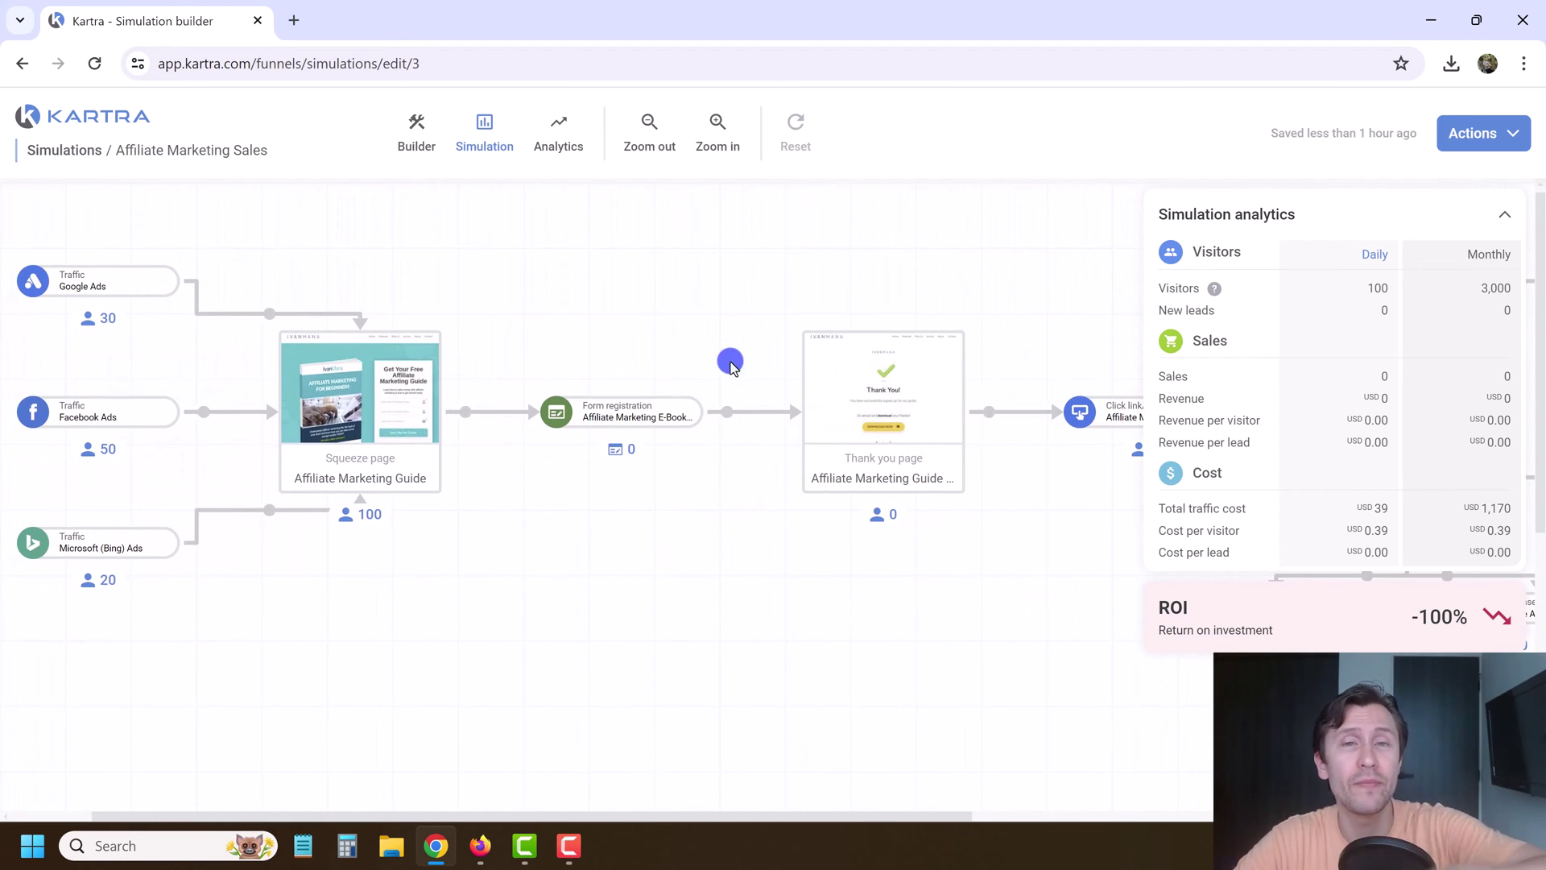
Check the funnel's analytics page and reopen the Affiliate Marketing Sales simulation from the simulations list.
{"action": "left_click", "coordinate": [561, 150]}
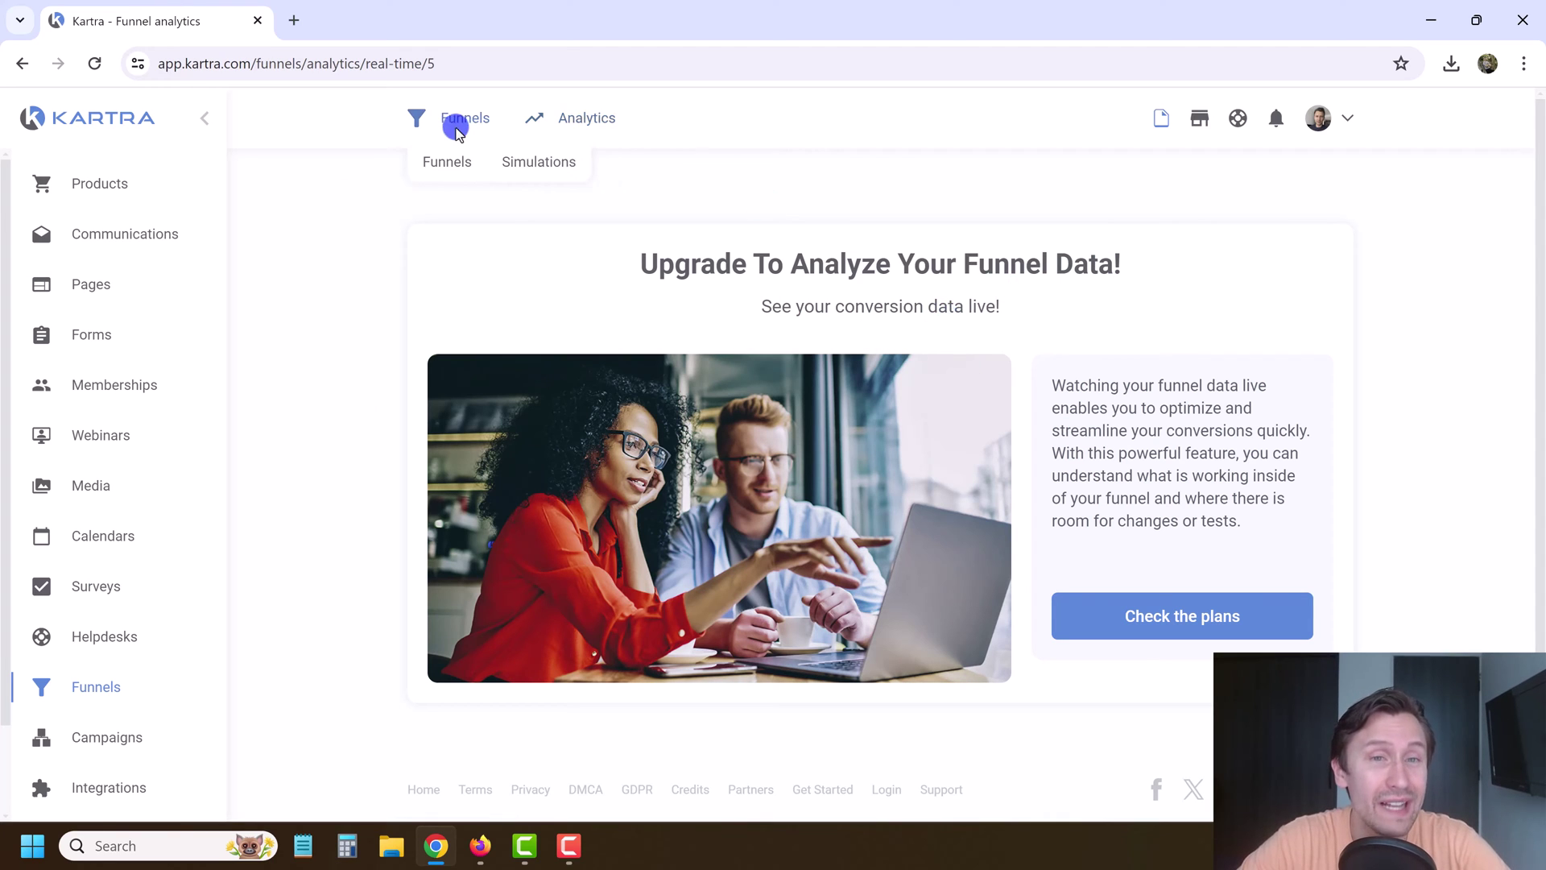
{"action": "mouse_move", "coordinate": [453, 120]}
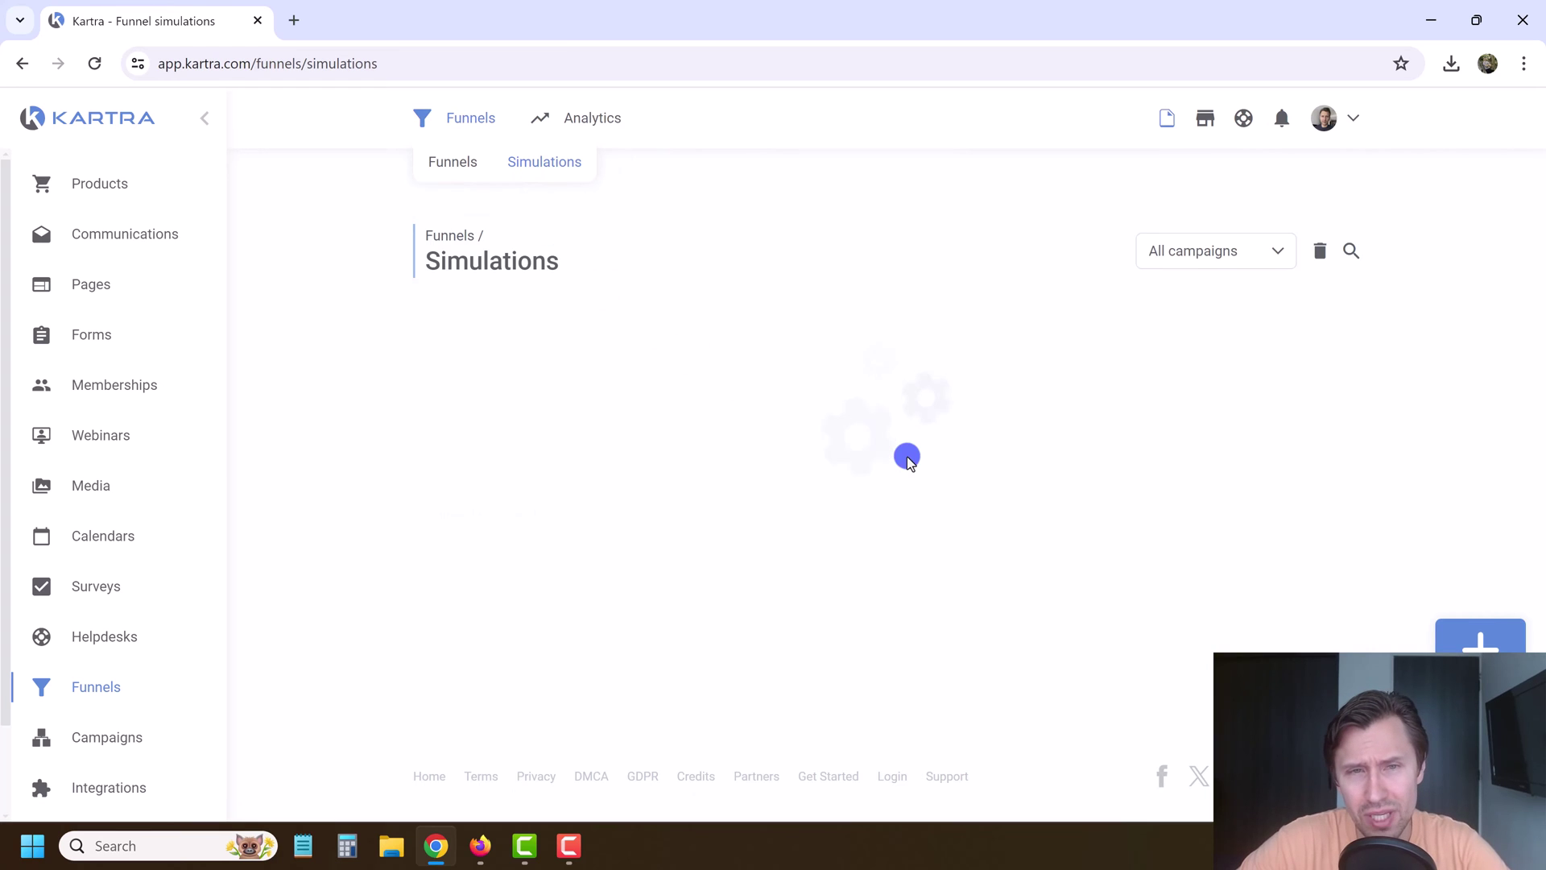
{"action": "left_click", "coordinate": [683, 492]}
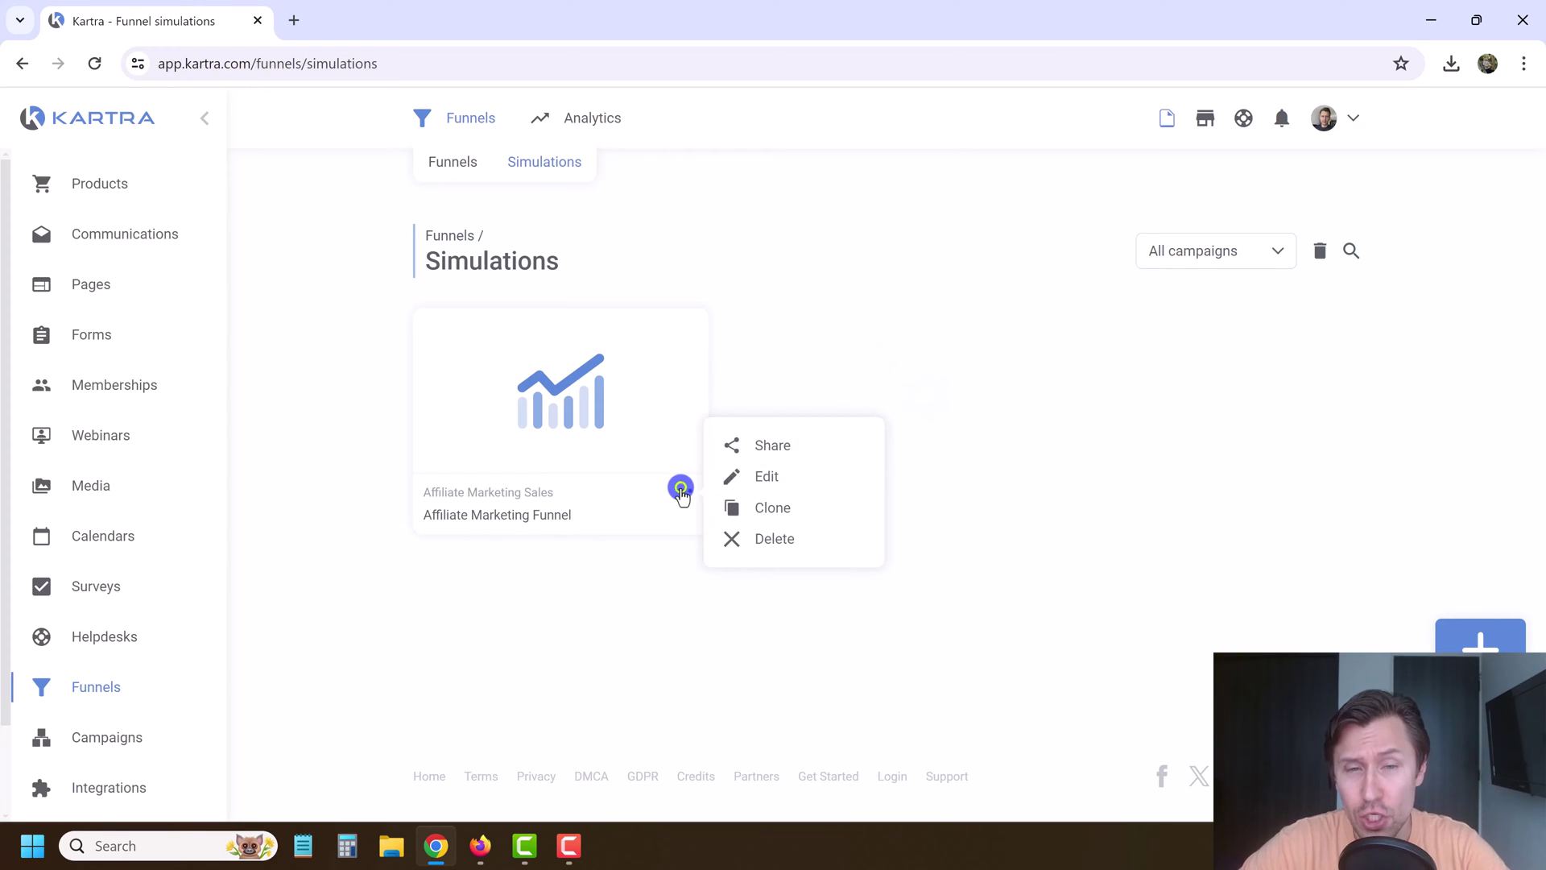
{"action": "left_click", "coordinate": [769, 474]}
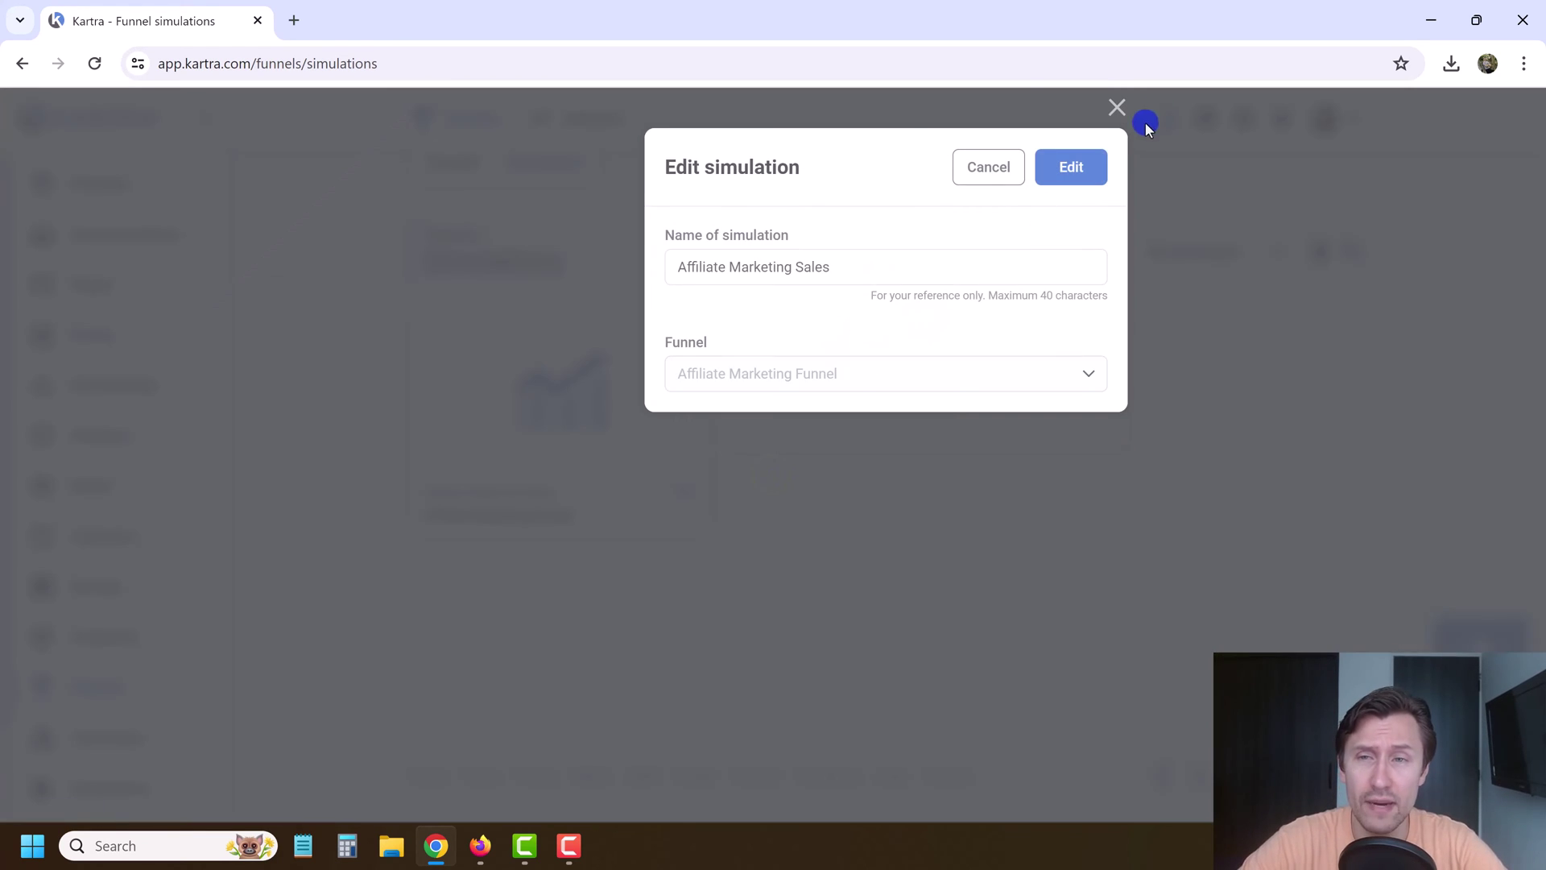
{"action": "left_click", "coordinate": [1071, 166]}
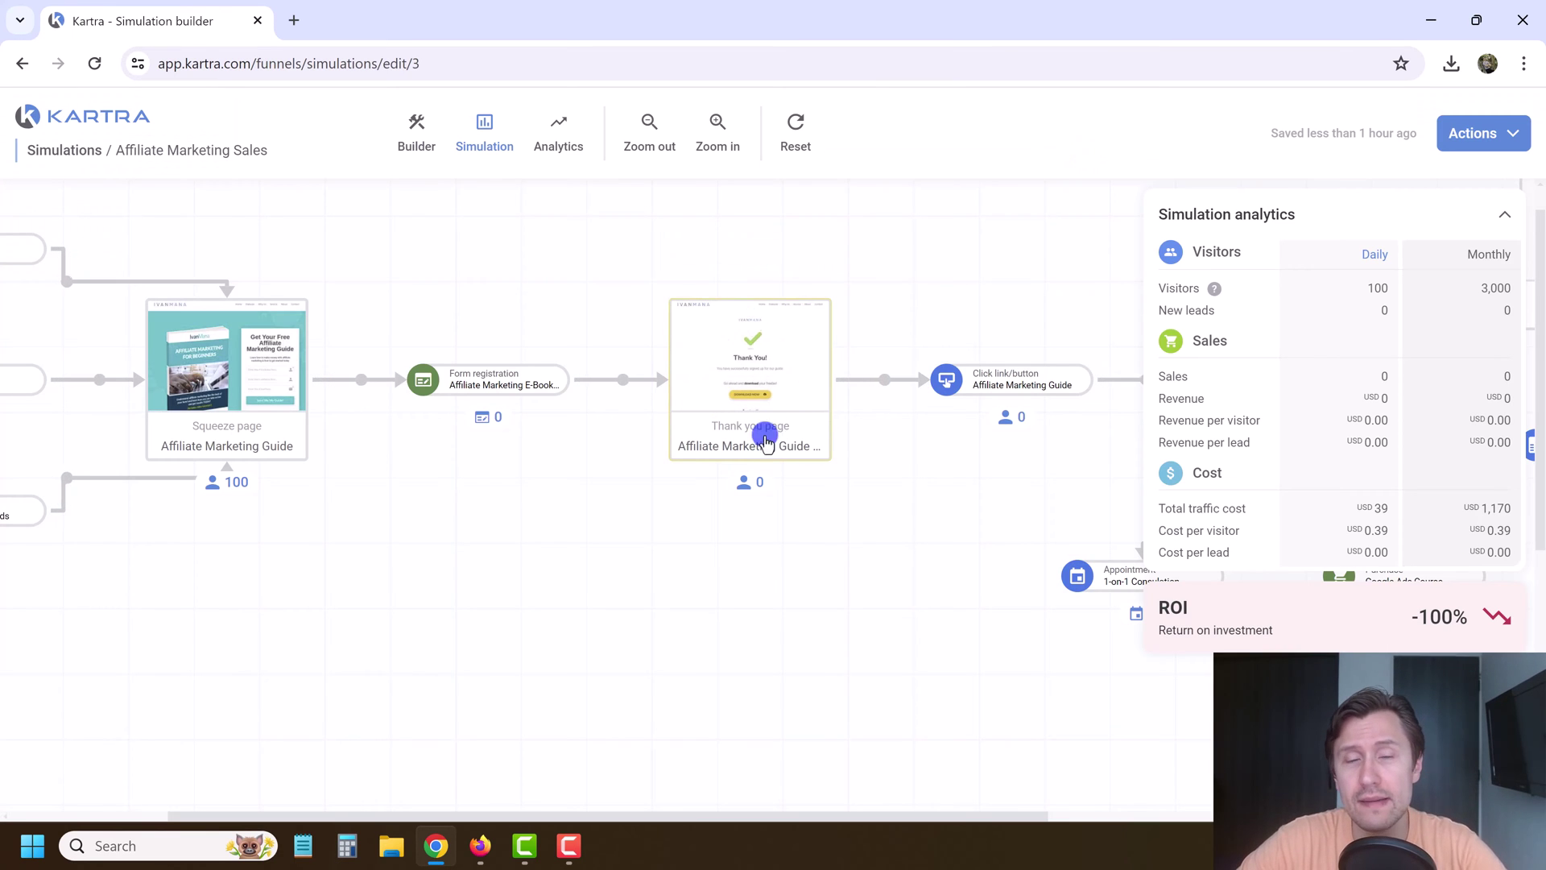
Check the Google Ads Course purchase and the 1-on-1 appointment on the reopened simulation map.
{"action": "left_click_drag", "start_coordinate": [902, 547], "coordinate": [293, 524]}
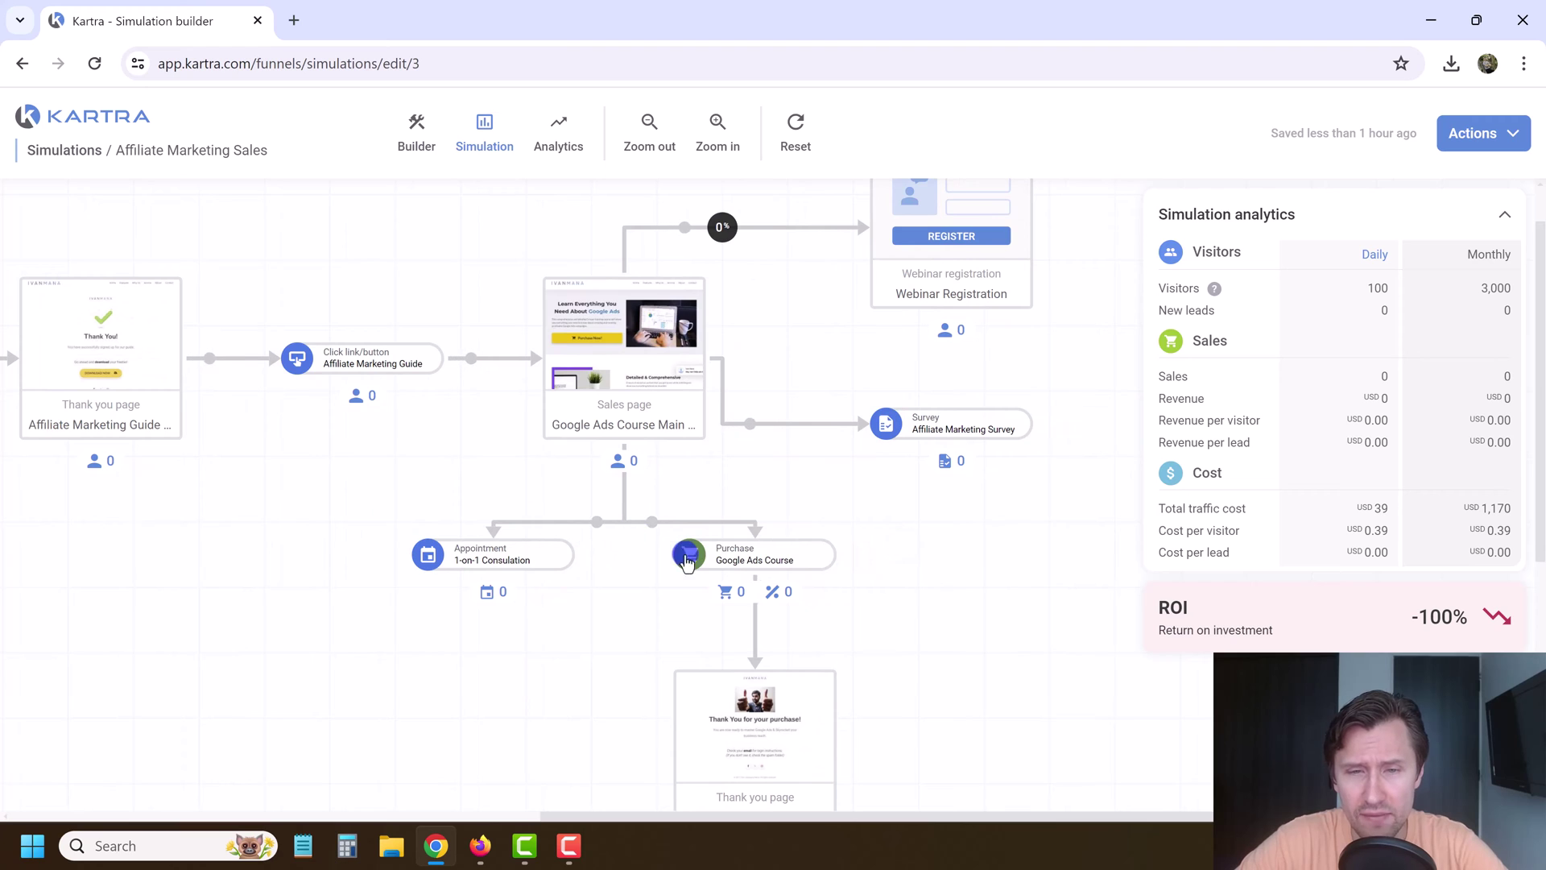
{"action": "left_click", "coordinate": [721, 562]}
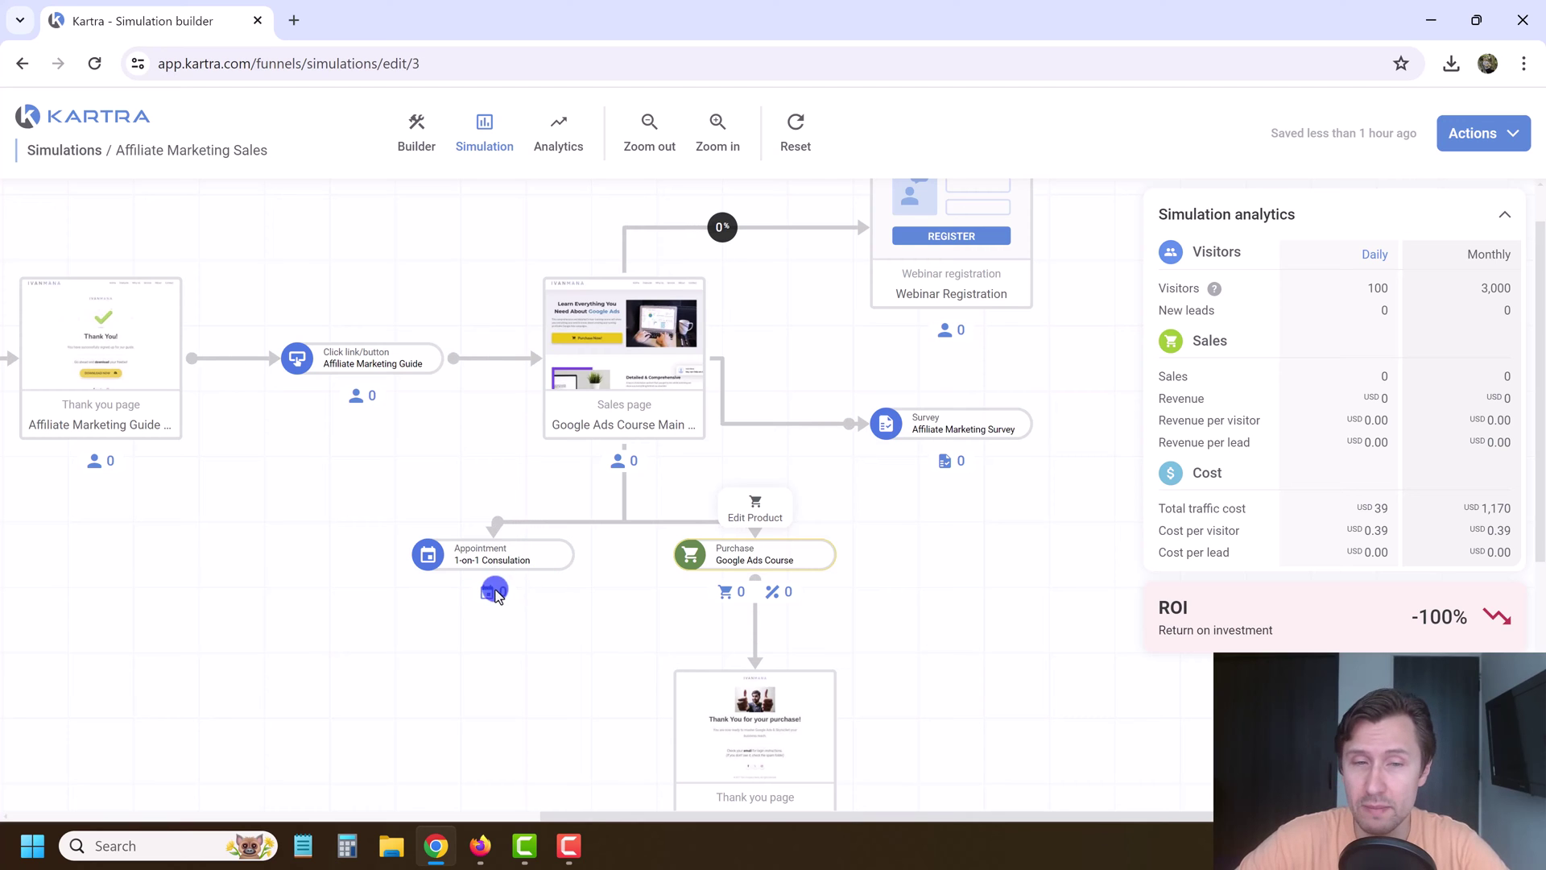
{"action": "left_click_drag", "start_coordinate": [368, 463], "coordinate": [1025, 587]}
{"action": "left_click_drag", "start_coordinate": [531, 628], "coordinate": [979, 440]}
Save the progress of the Affiliate Marketing Sales simulation, then save and exit to the simulations list.
{"action": "left_click", "coordinate": [1495, 153]}
{"action": "left_click", "coordinate": [1457, 179]}
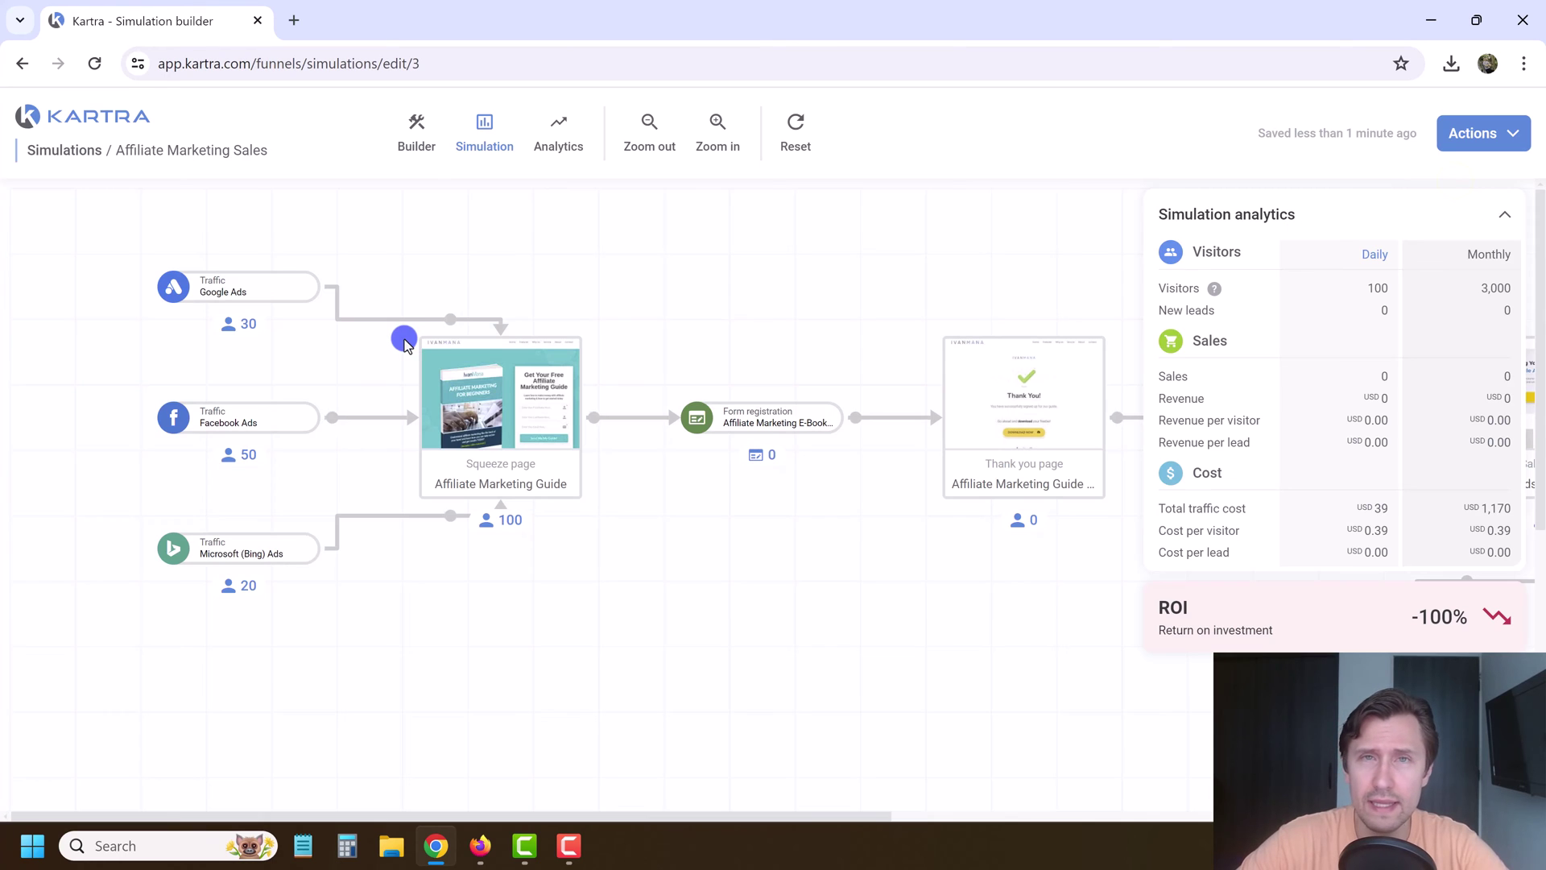
{"action": "left_click", "coordinate": [1482, 132]}
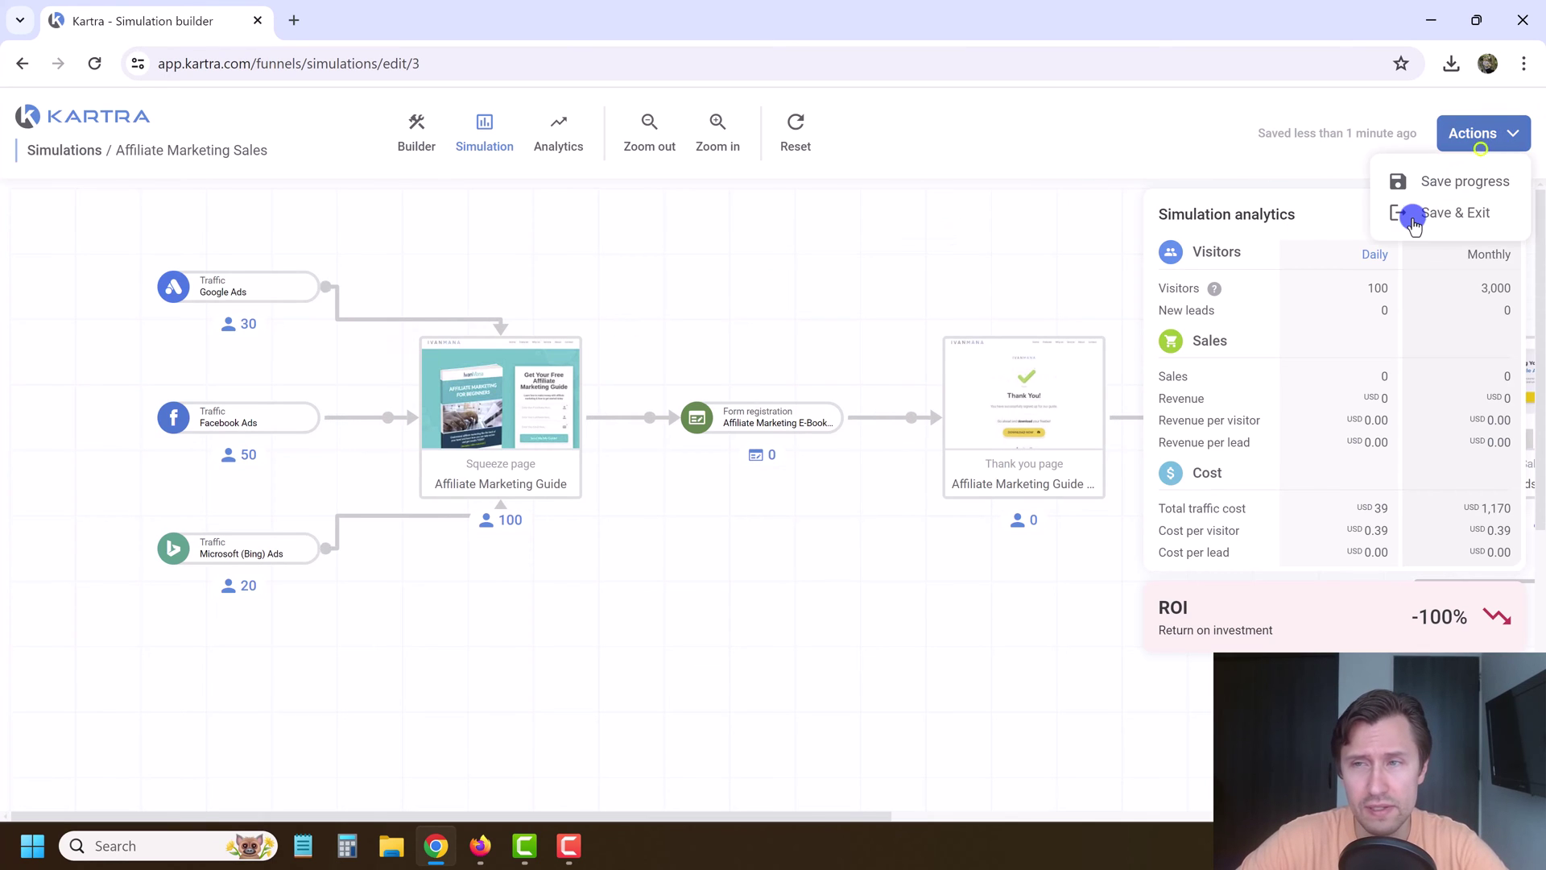
{"action": "left_click", "coordinate": [1412, 217]}
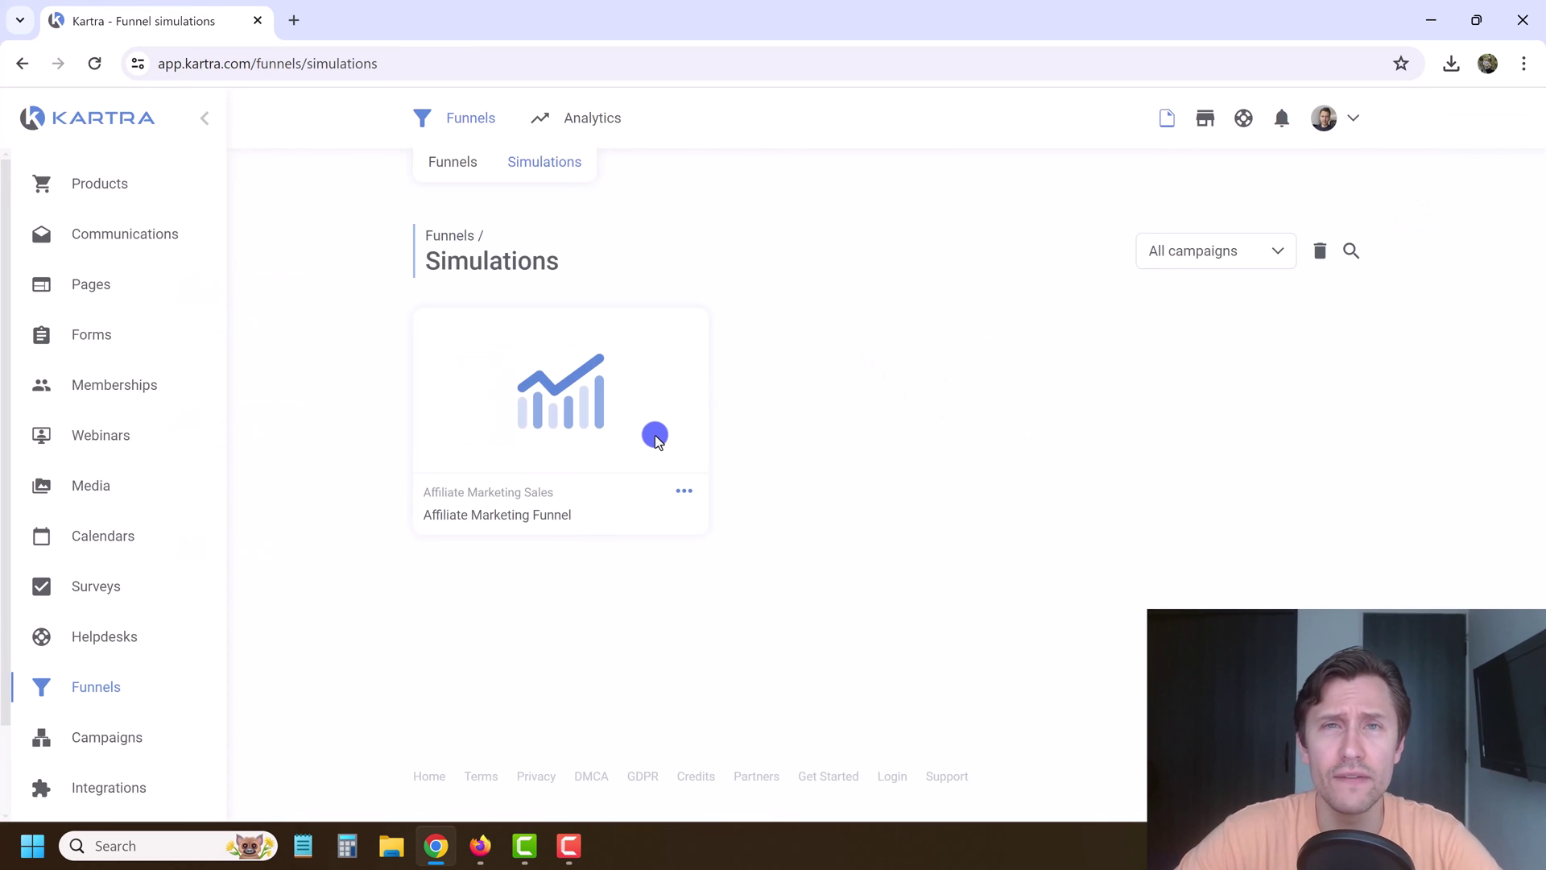
Open the affiliate partner's /kartra link in a new browser tab and read the free-trial and first-payment discount offer.
{"action": "left_click", "coordinate": [291, 22]}
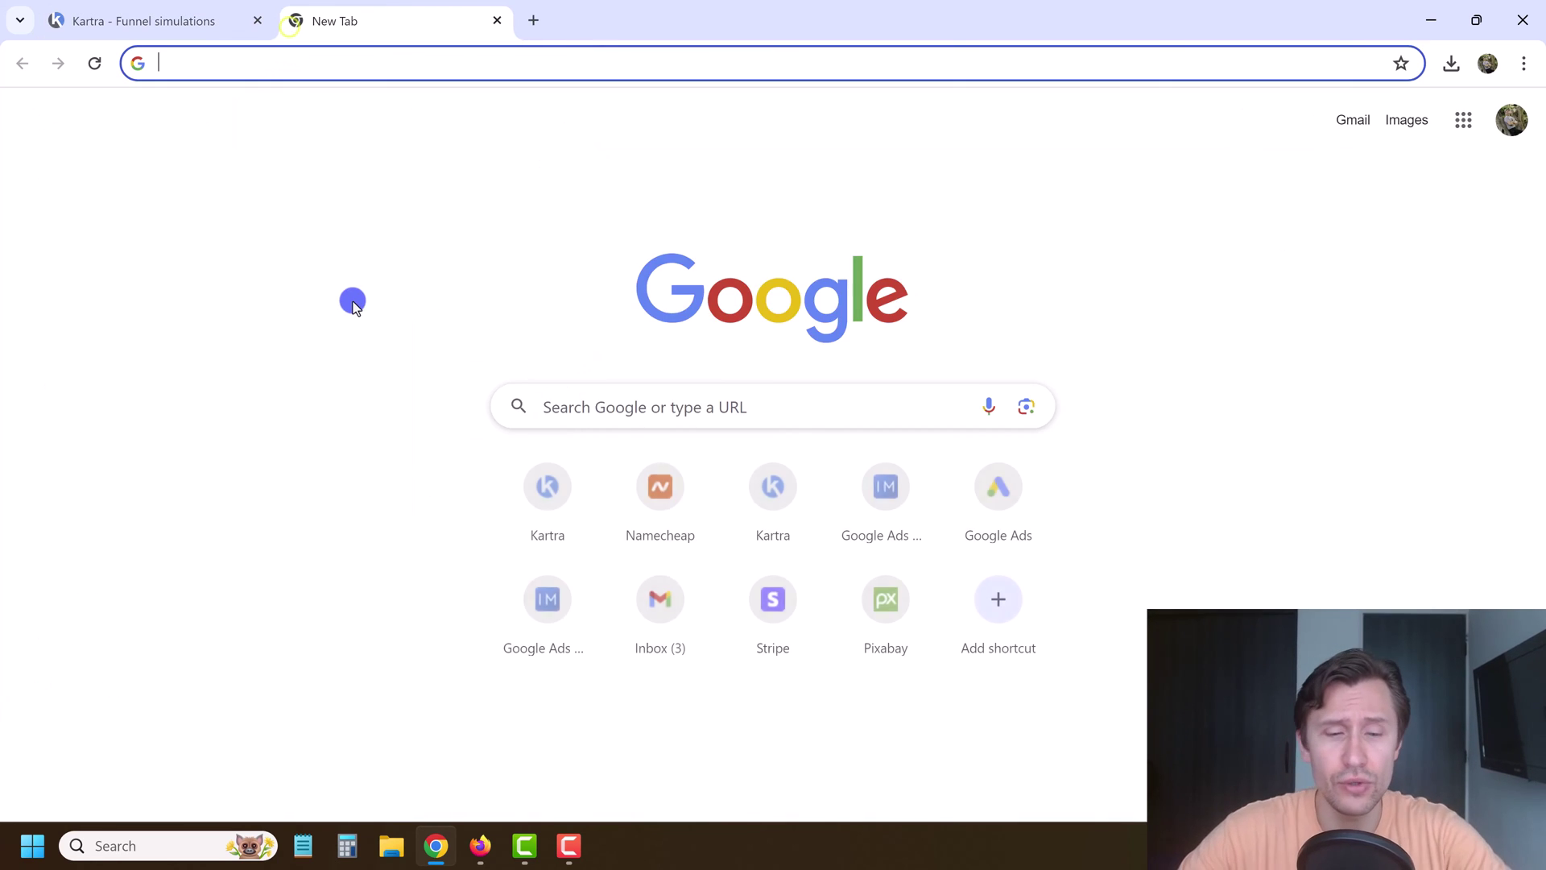
{"action": "type", "text": "go.ivanmana.com/k"}
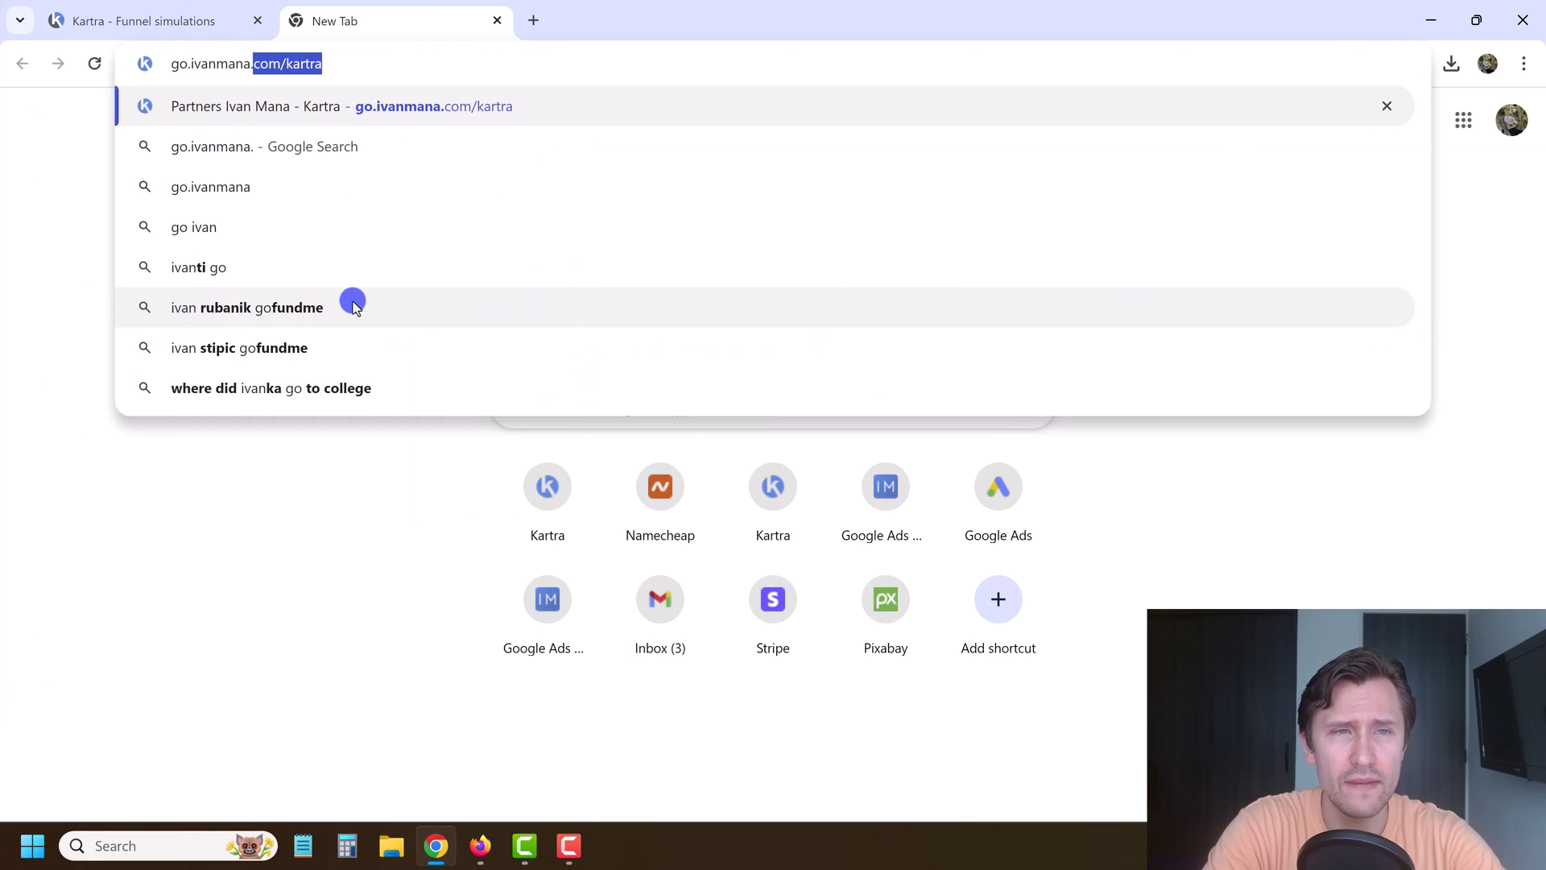
{"action": "type", "text": "art"}
{"action": "key", "text": "Return"}
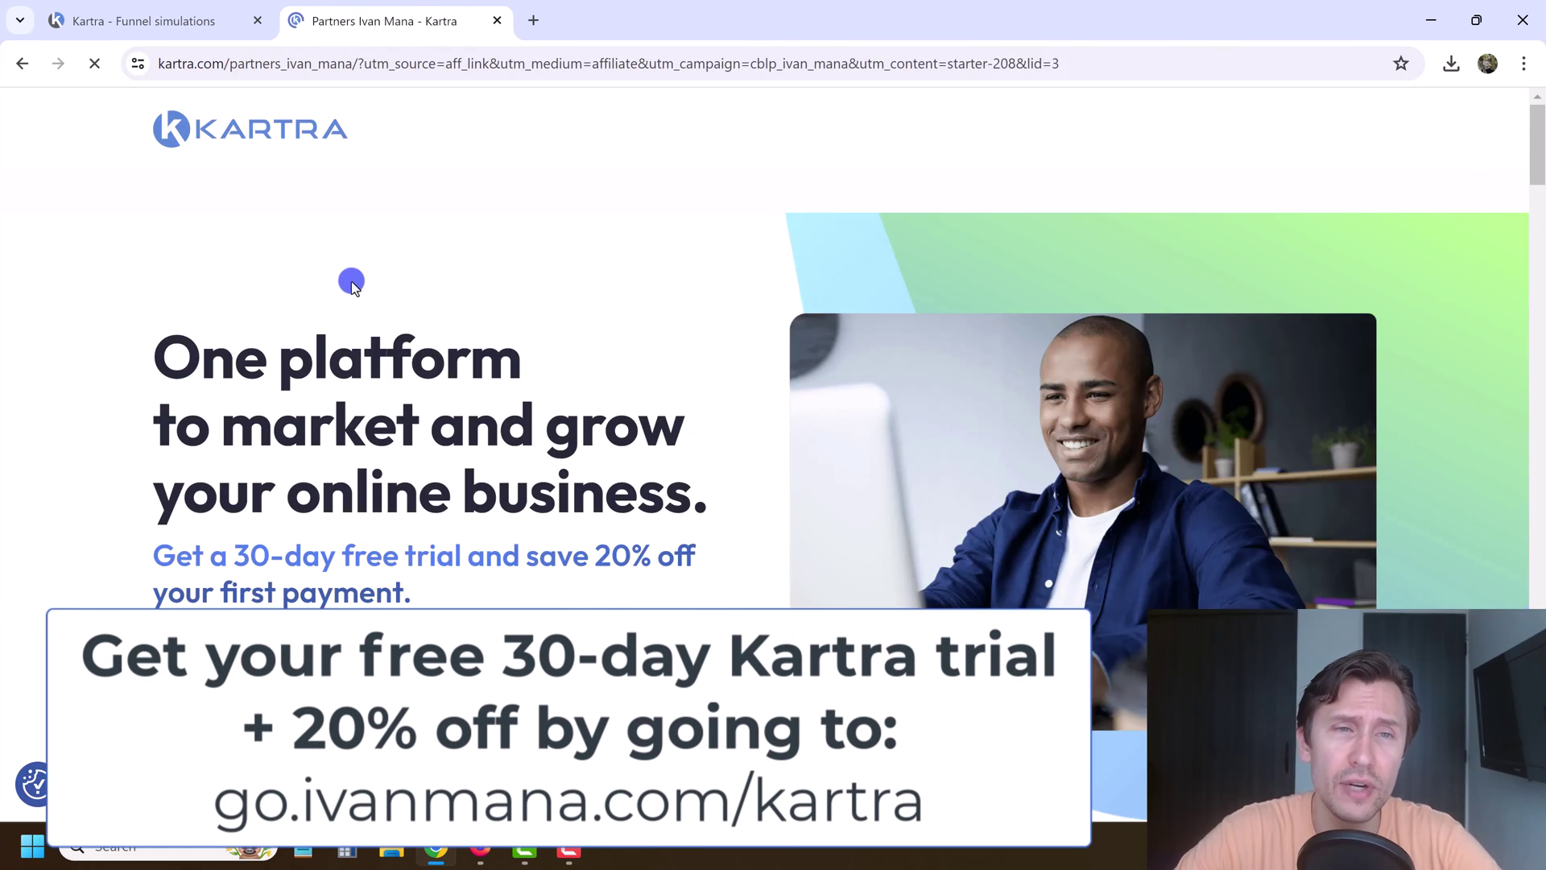
{"action": "left_click_drag", "start_coordinate": [590, 521], "coordinate": [493, 541]}
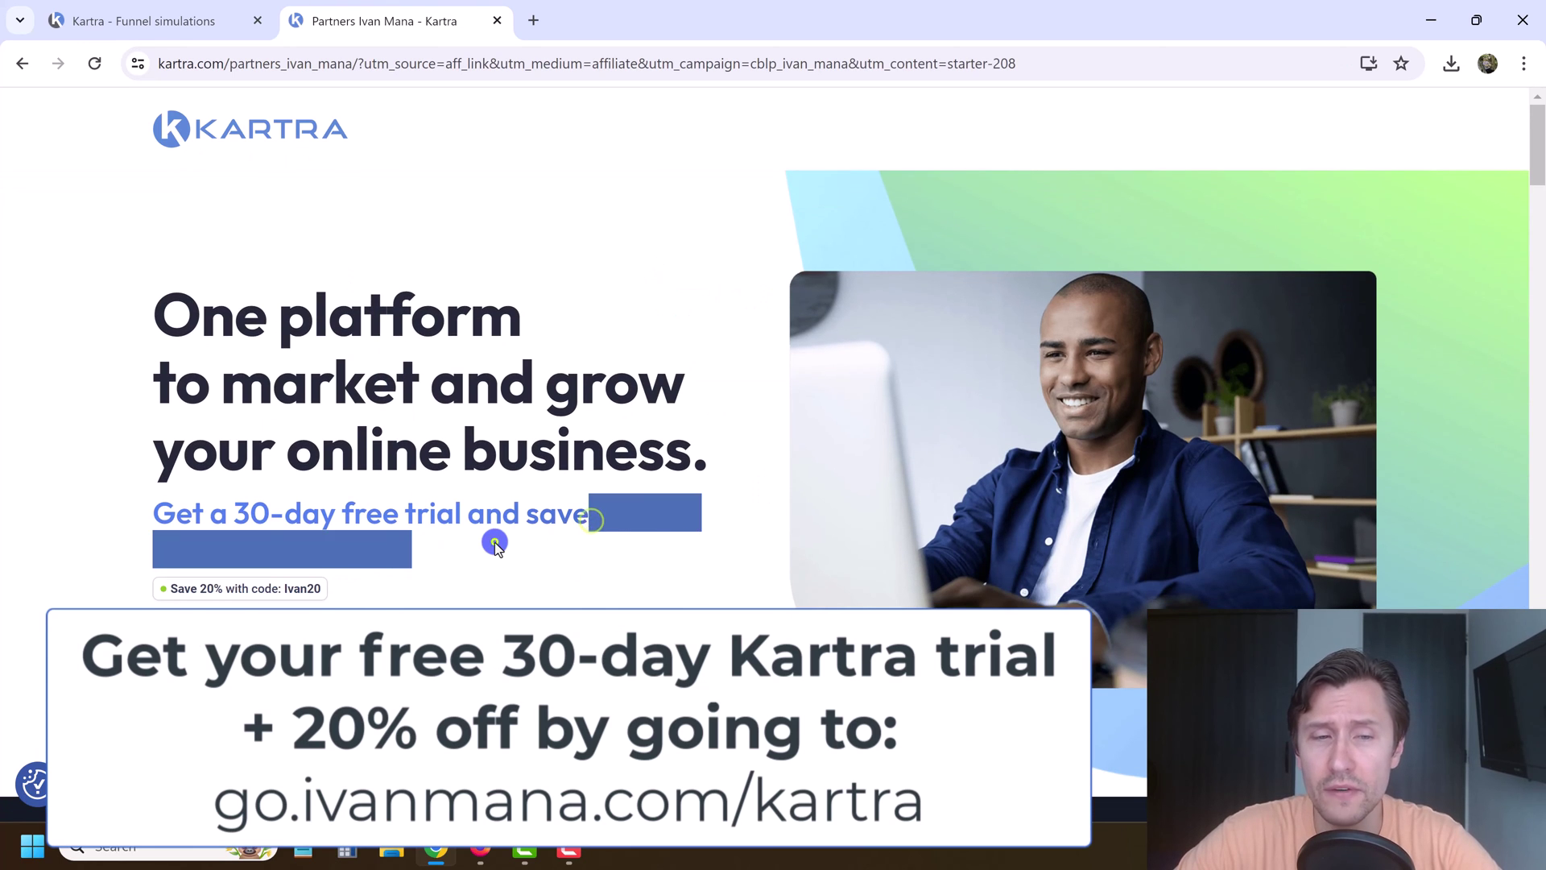
{"action": "left_click", "coordinate": [492, 541]}
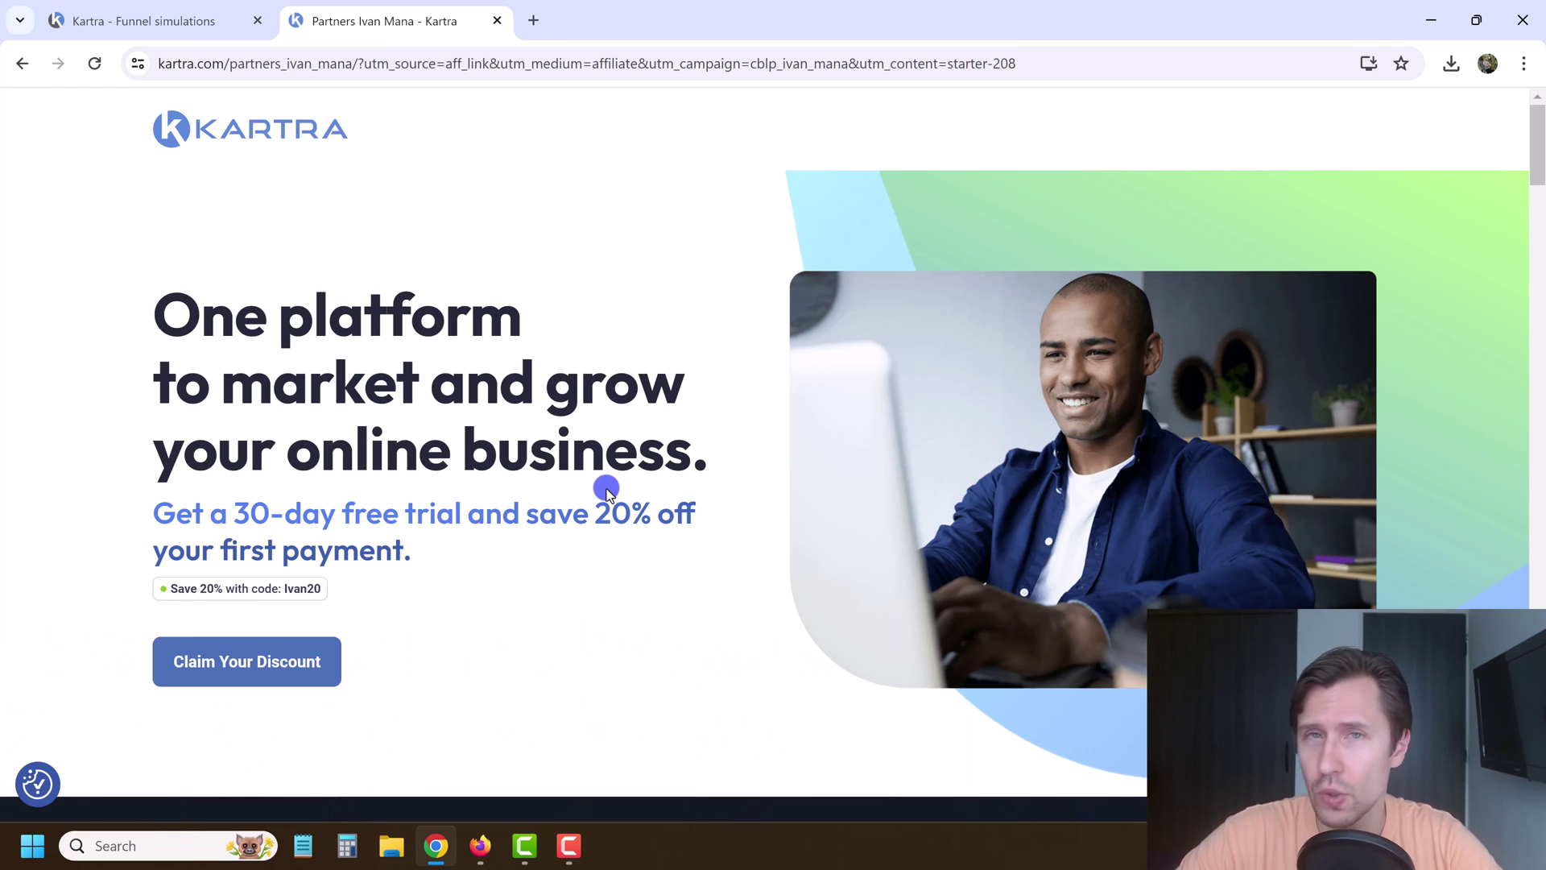
Return to the open Kartra funnel simulations page and look over its list.
{"action": "left_click", "coordinate": [141, 19]}
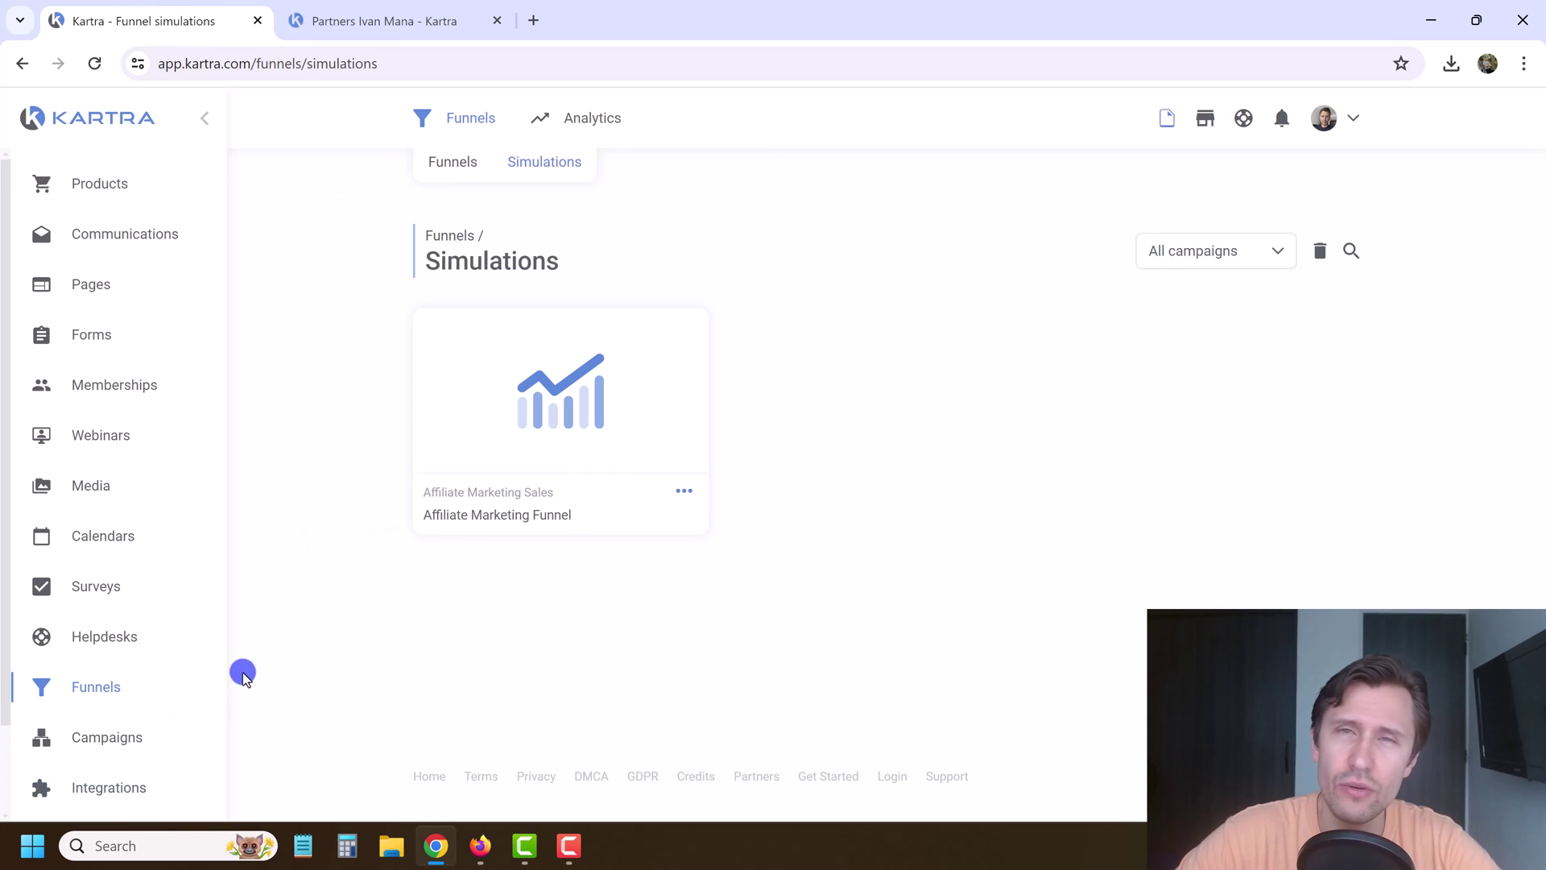
{"action": "scroll", "coordinate": [111, 714], "scroll_direction": "down", "scroll_amount": 2}
{"action": "scroll", "coordinate": [113, 717], "scroll_direction": "up", "scroll_amount": 2}
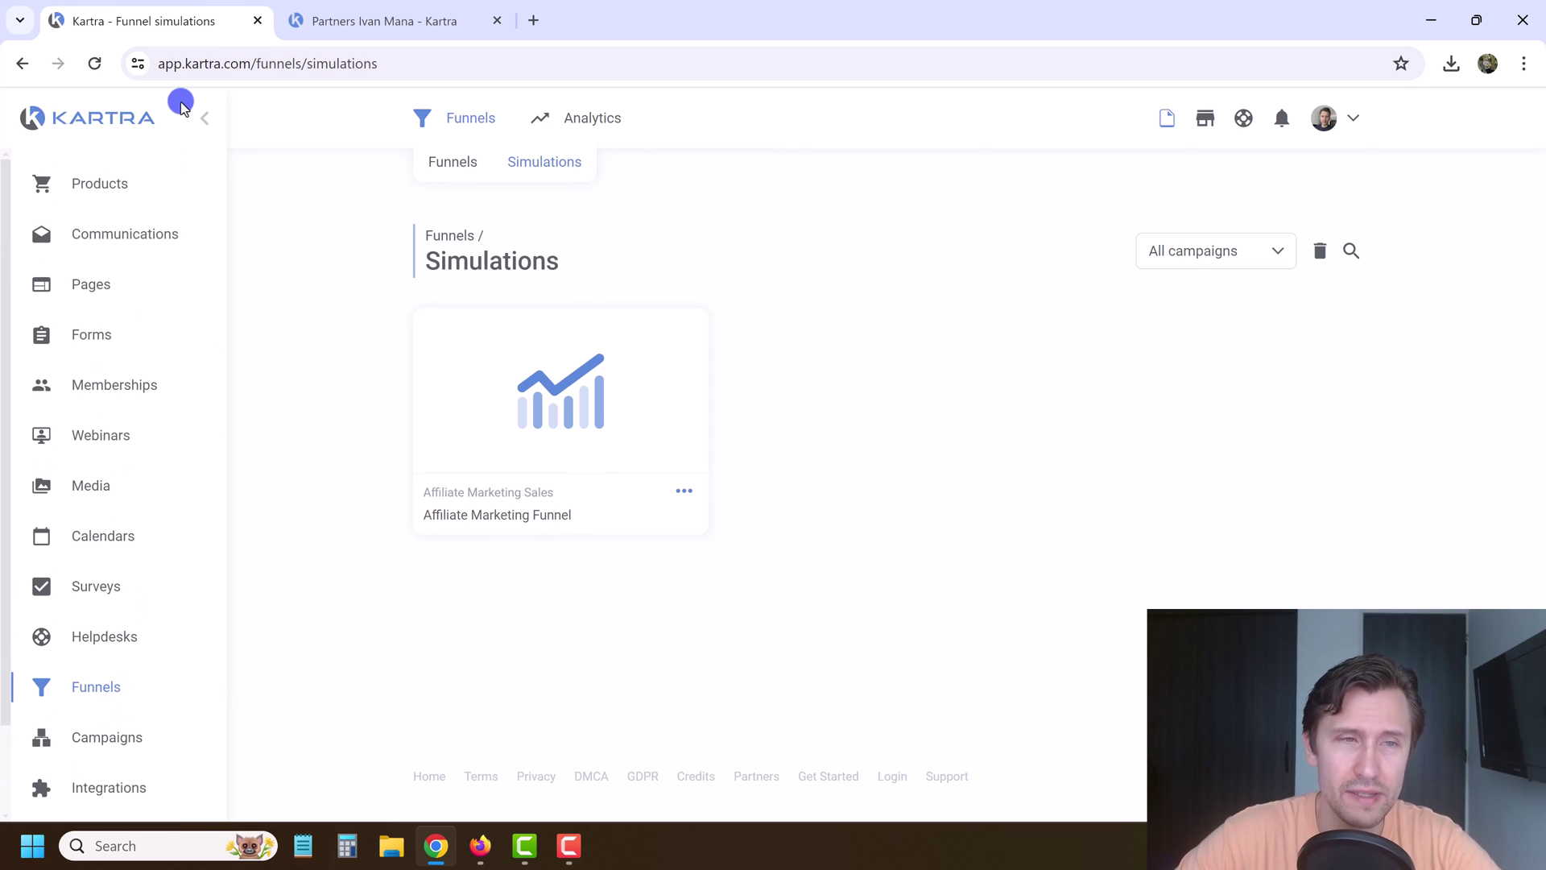